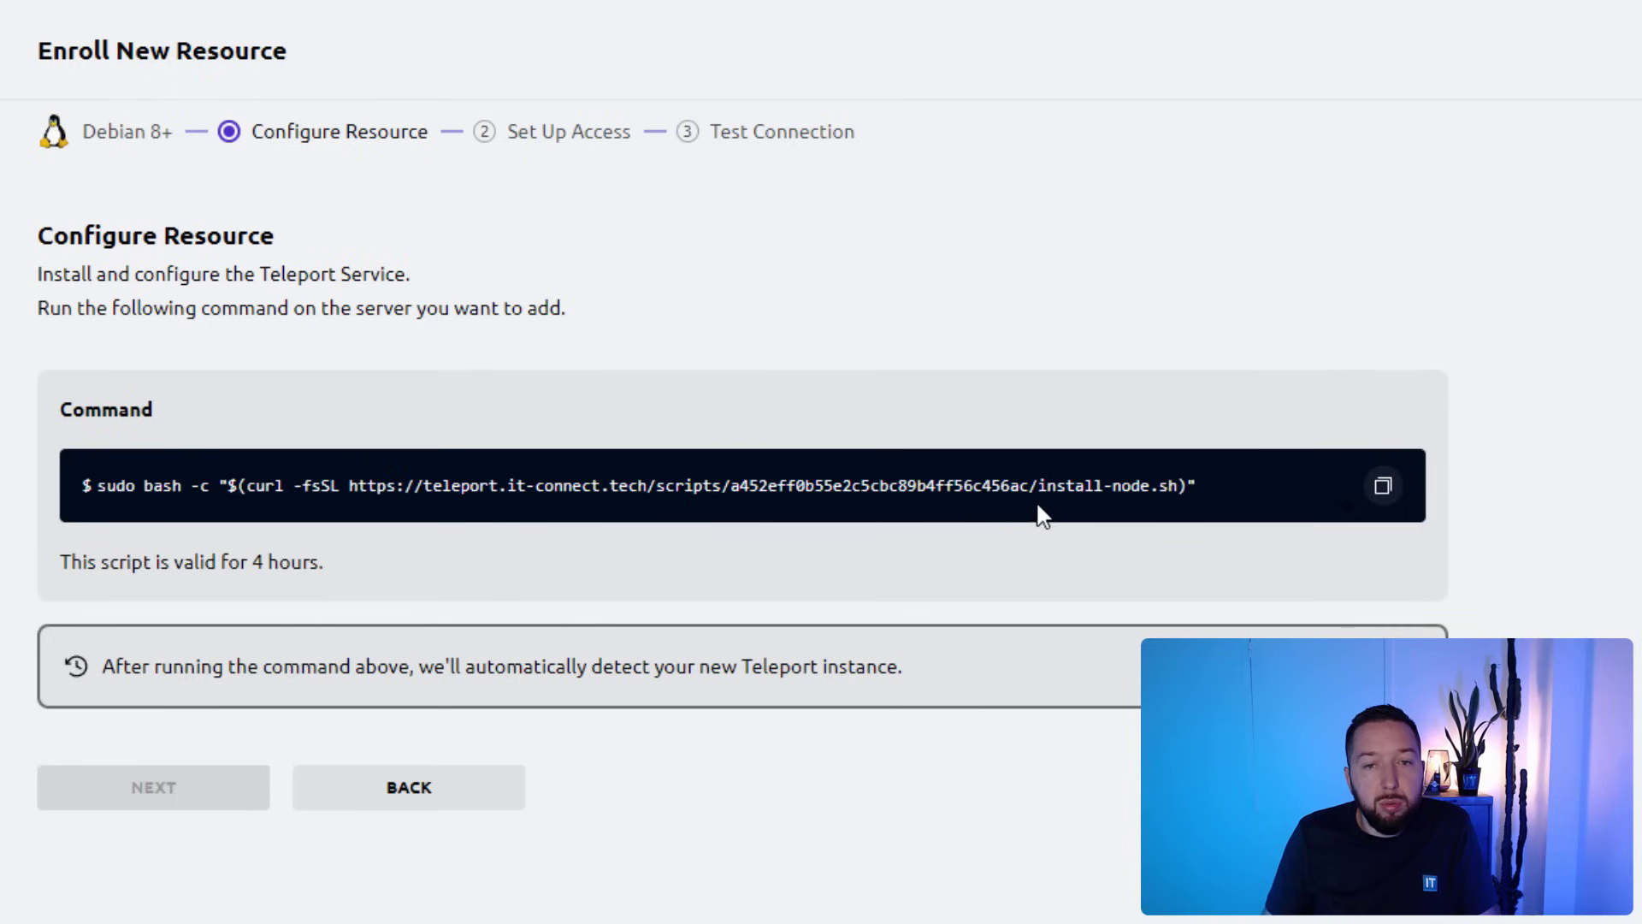
# Copy the Teleport install command, run it on the SRV-GLPI server, and continue the enrollment to the access setup.
pyautogui.click(1382, 487)
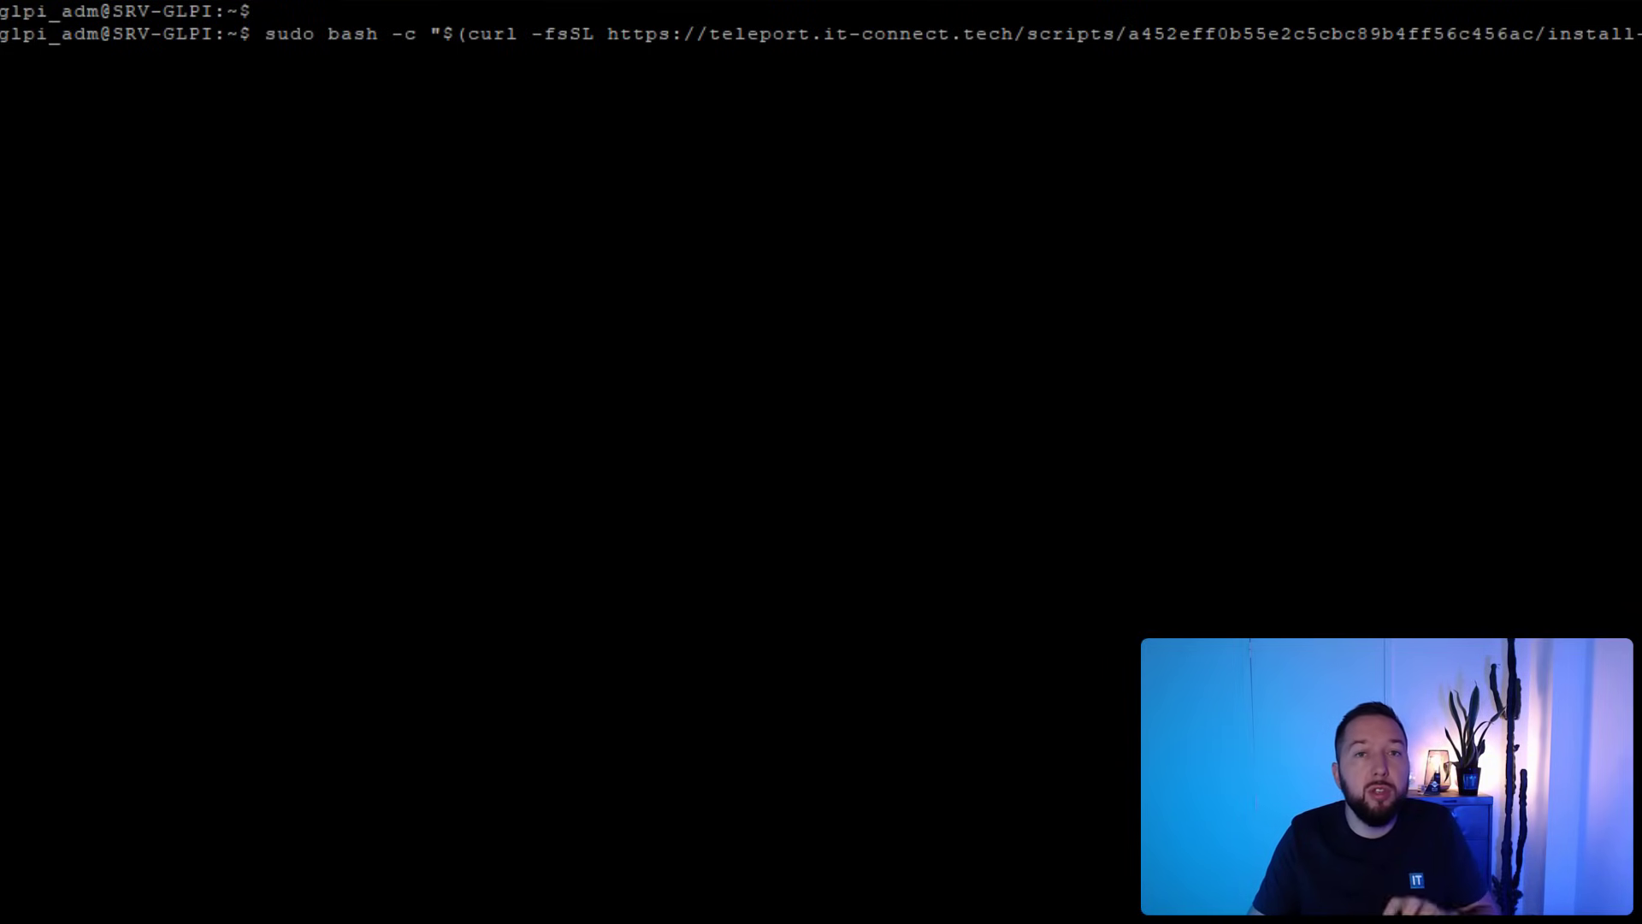
pyautogui.press('Return')
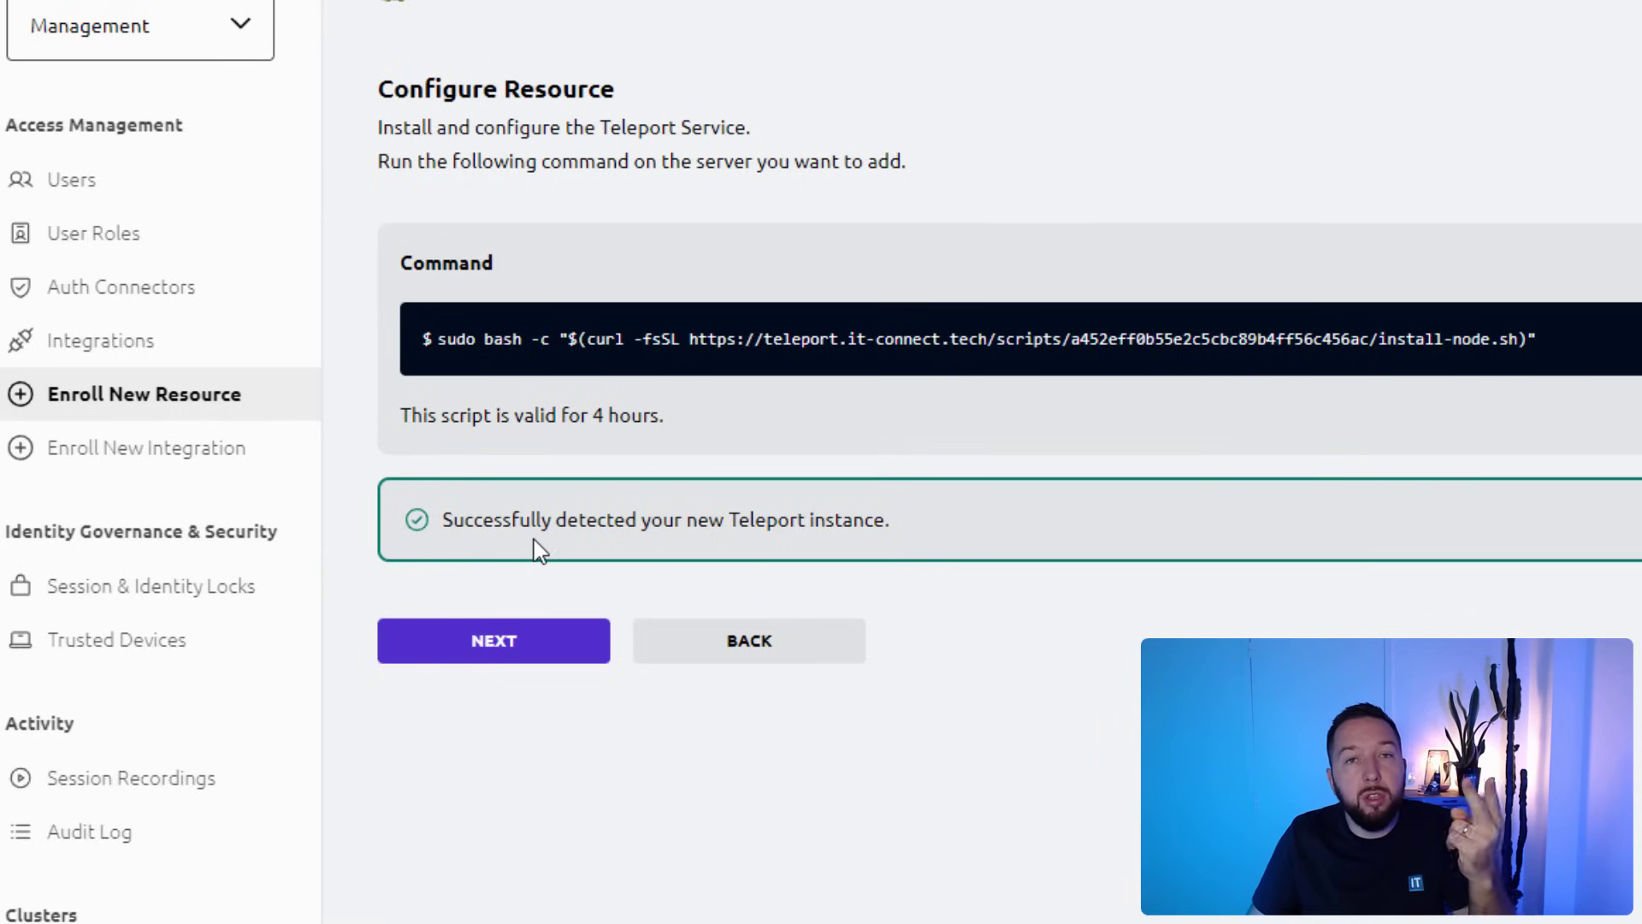
pyautogui.click(553, 660)
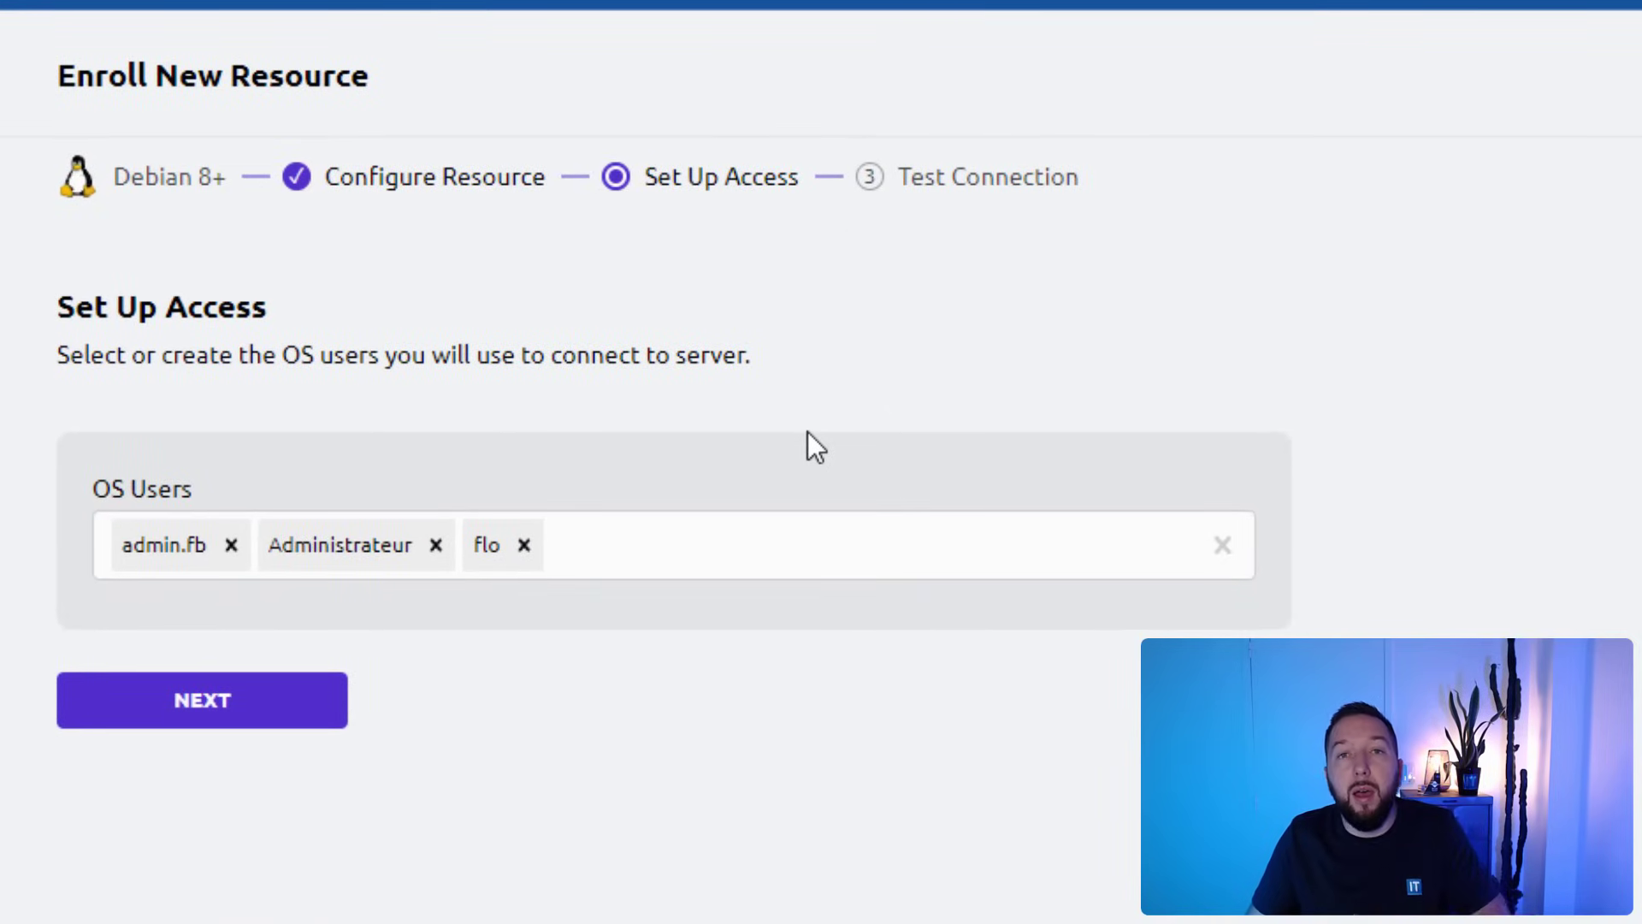
# Add glpi_adm as a new OS user for connecting to the server.
pyautogui.click(717, 544)
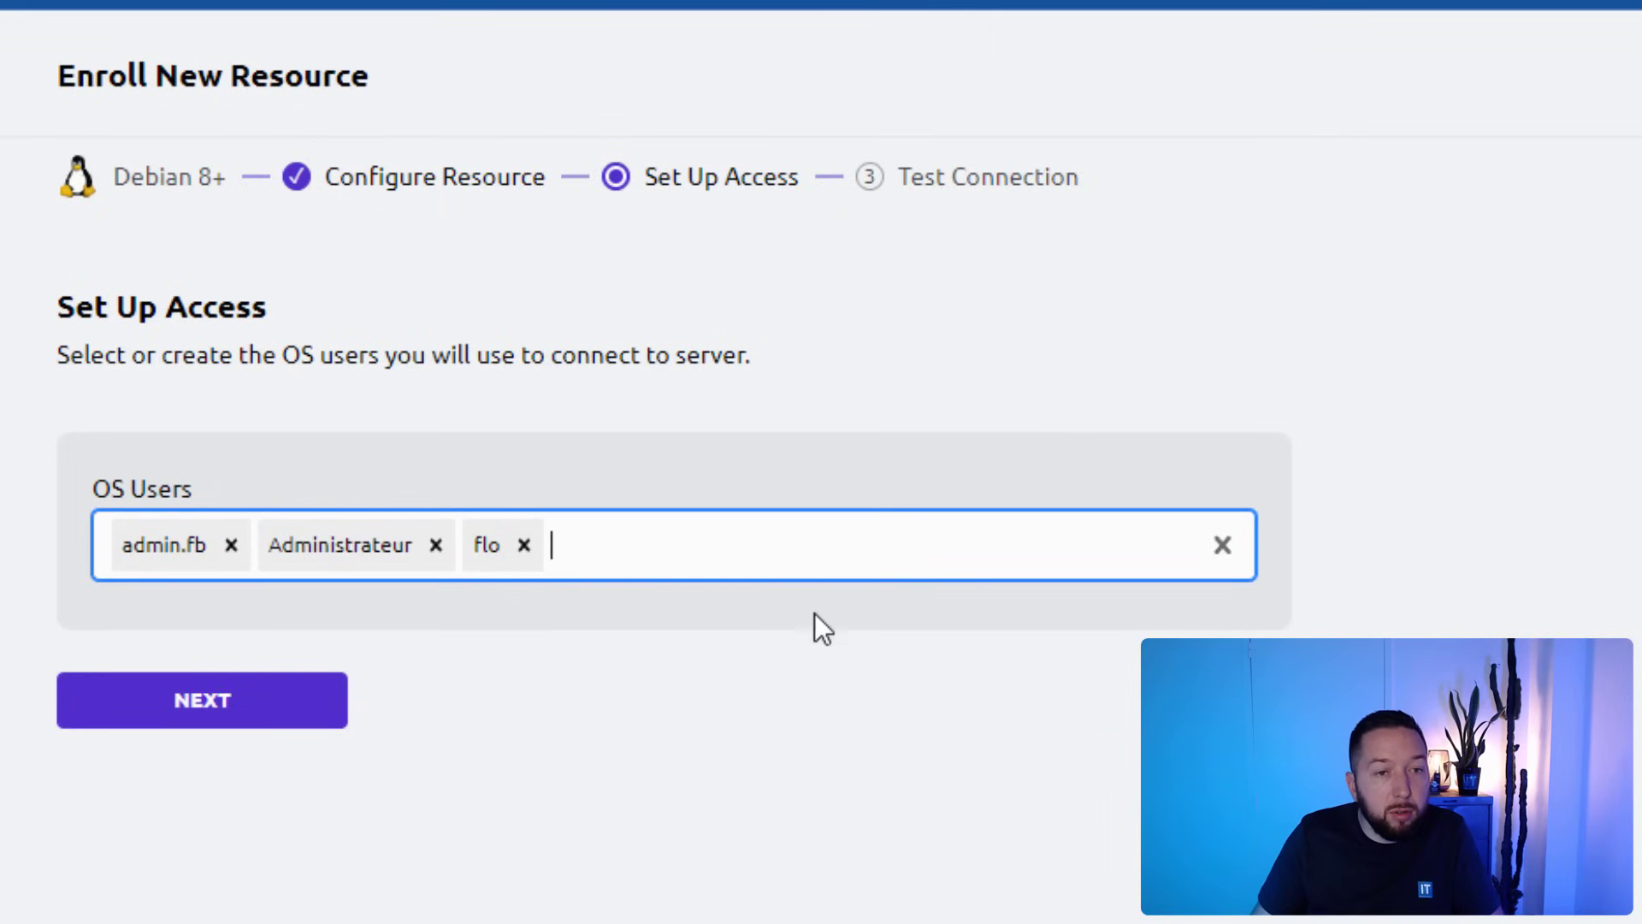
pyautogui.click(805, 556)
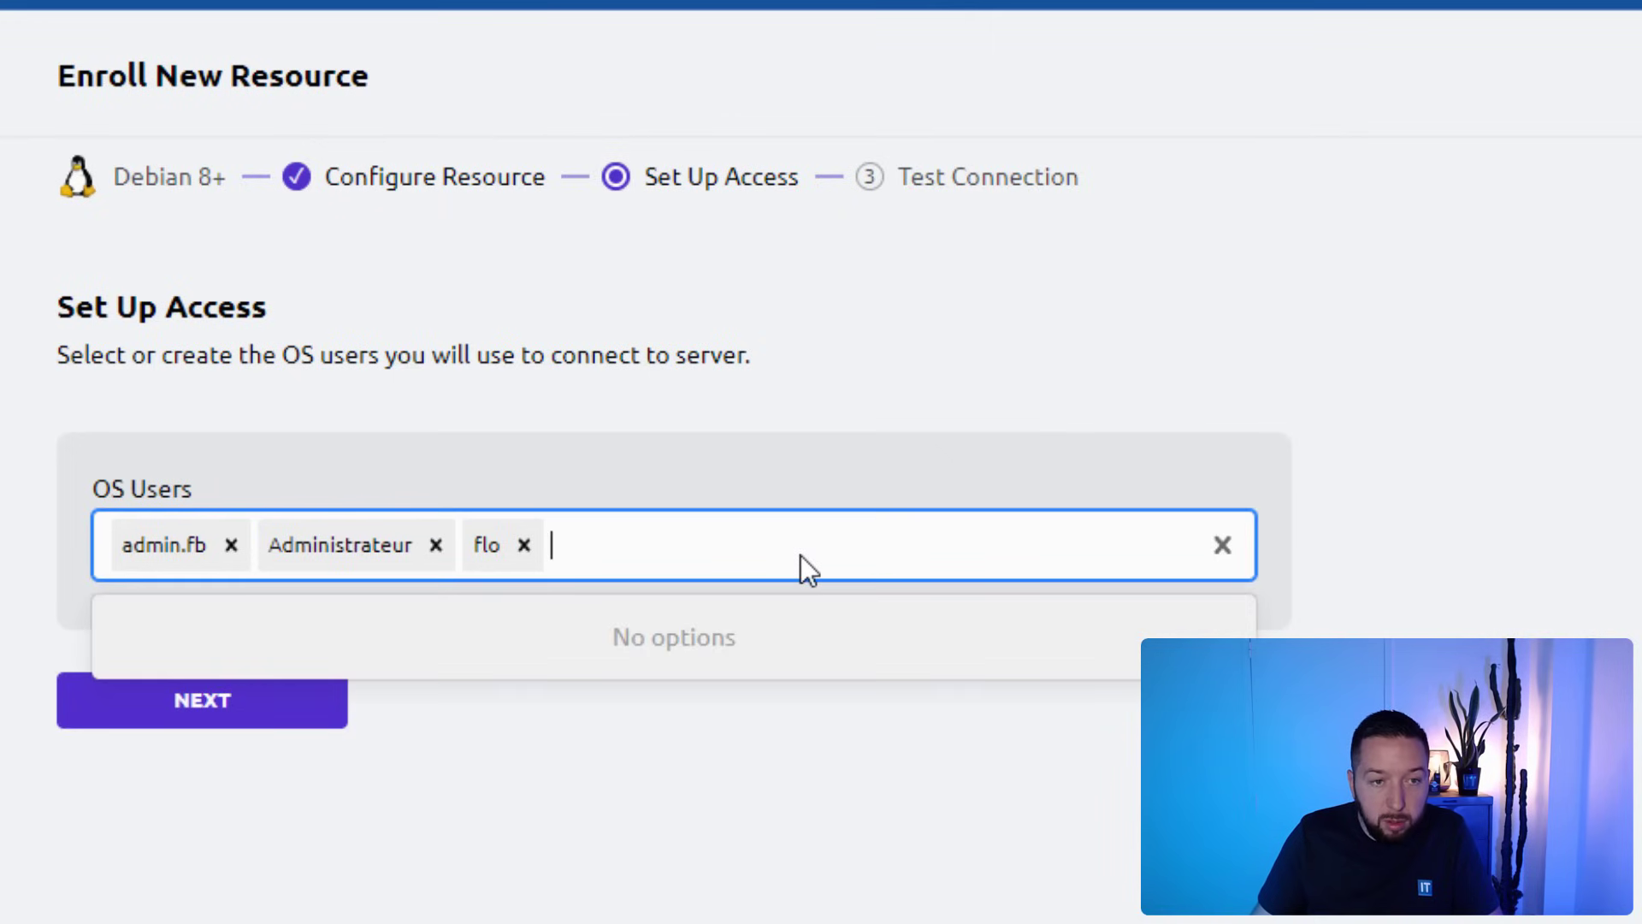
pyautogui.write('glpi_adm')
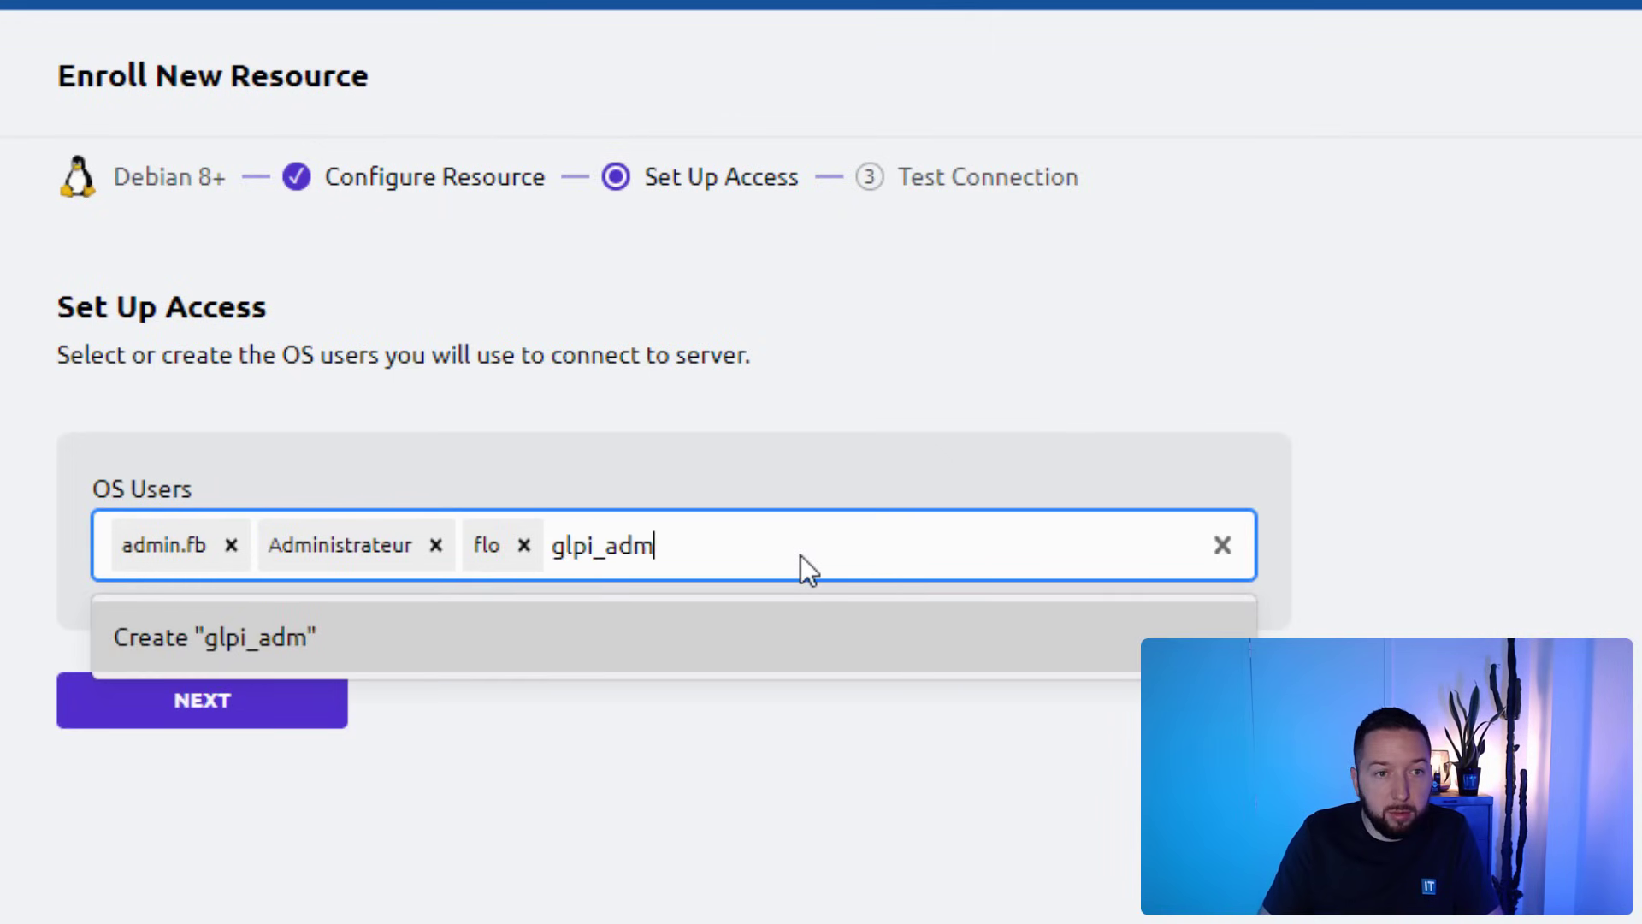
pyautogui.click(742, 634)
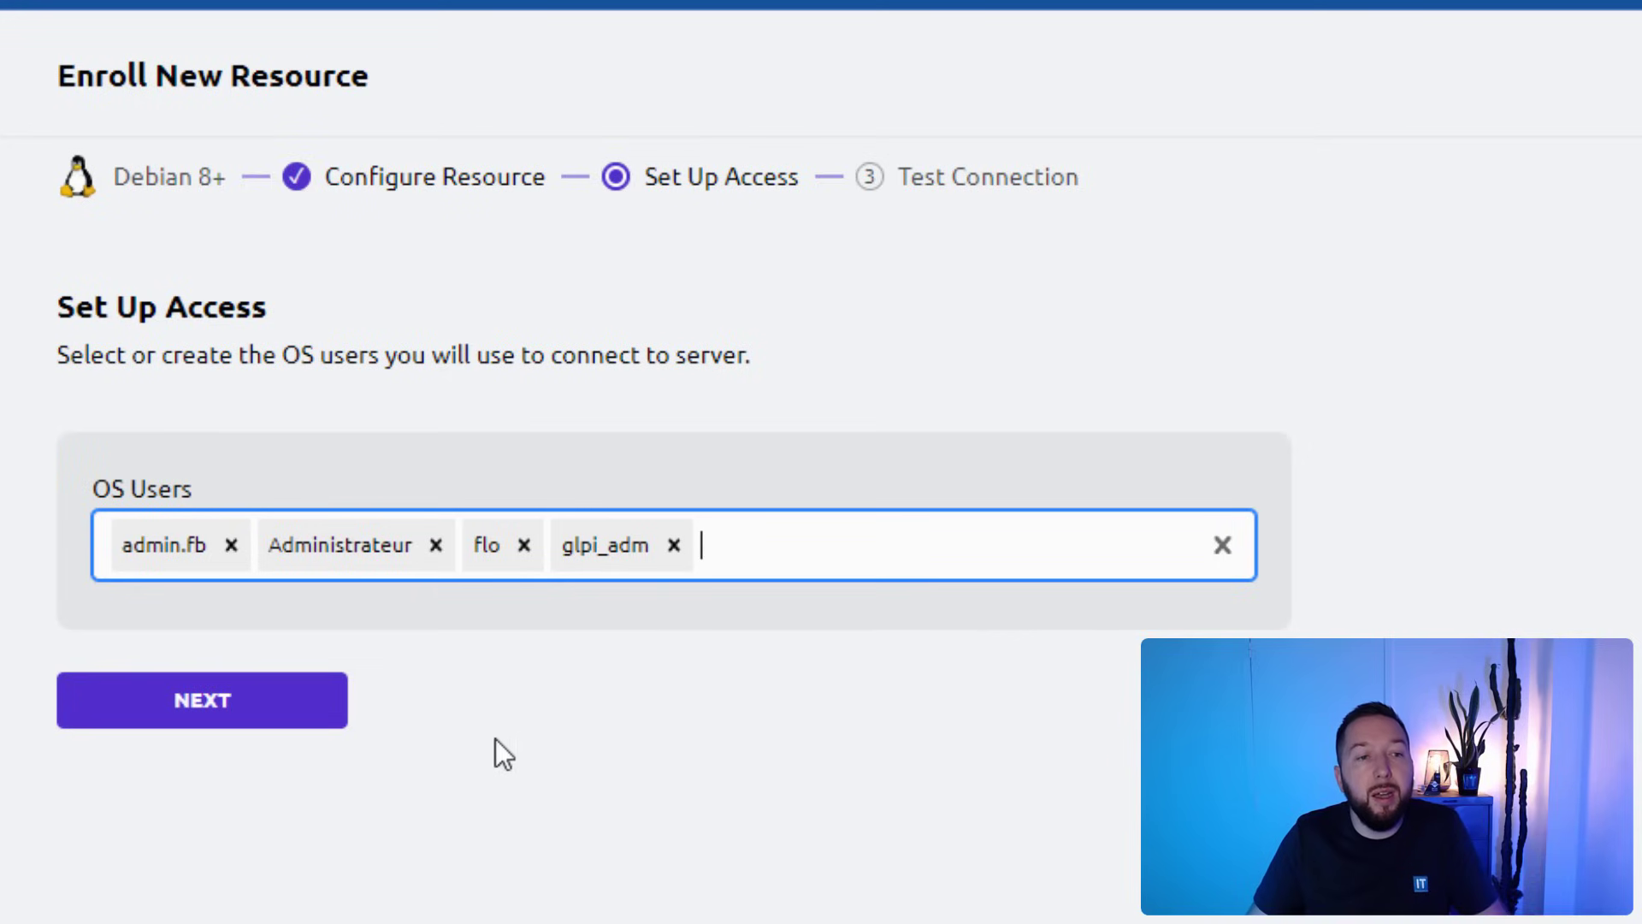
# Remove every OS user except glpi_adm and proceed to the connection test.
pyautogui.click(230, 545)
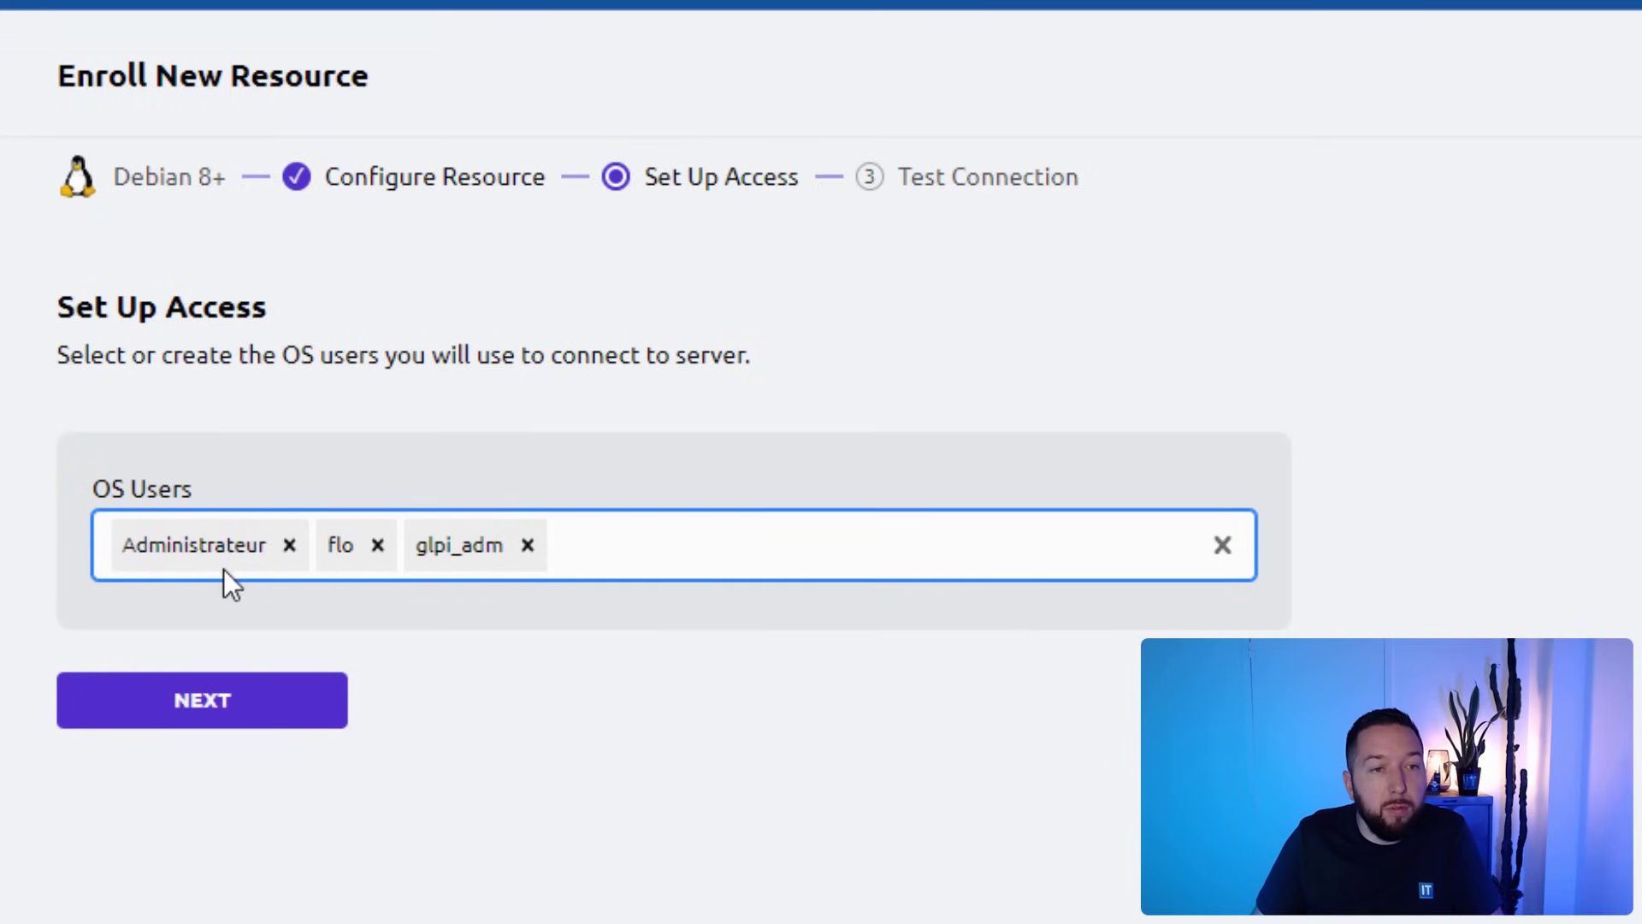
pyautogui.click(289, 547)
pyautogui.click(171, 548)
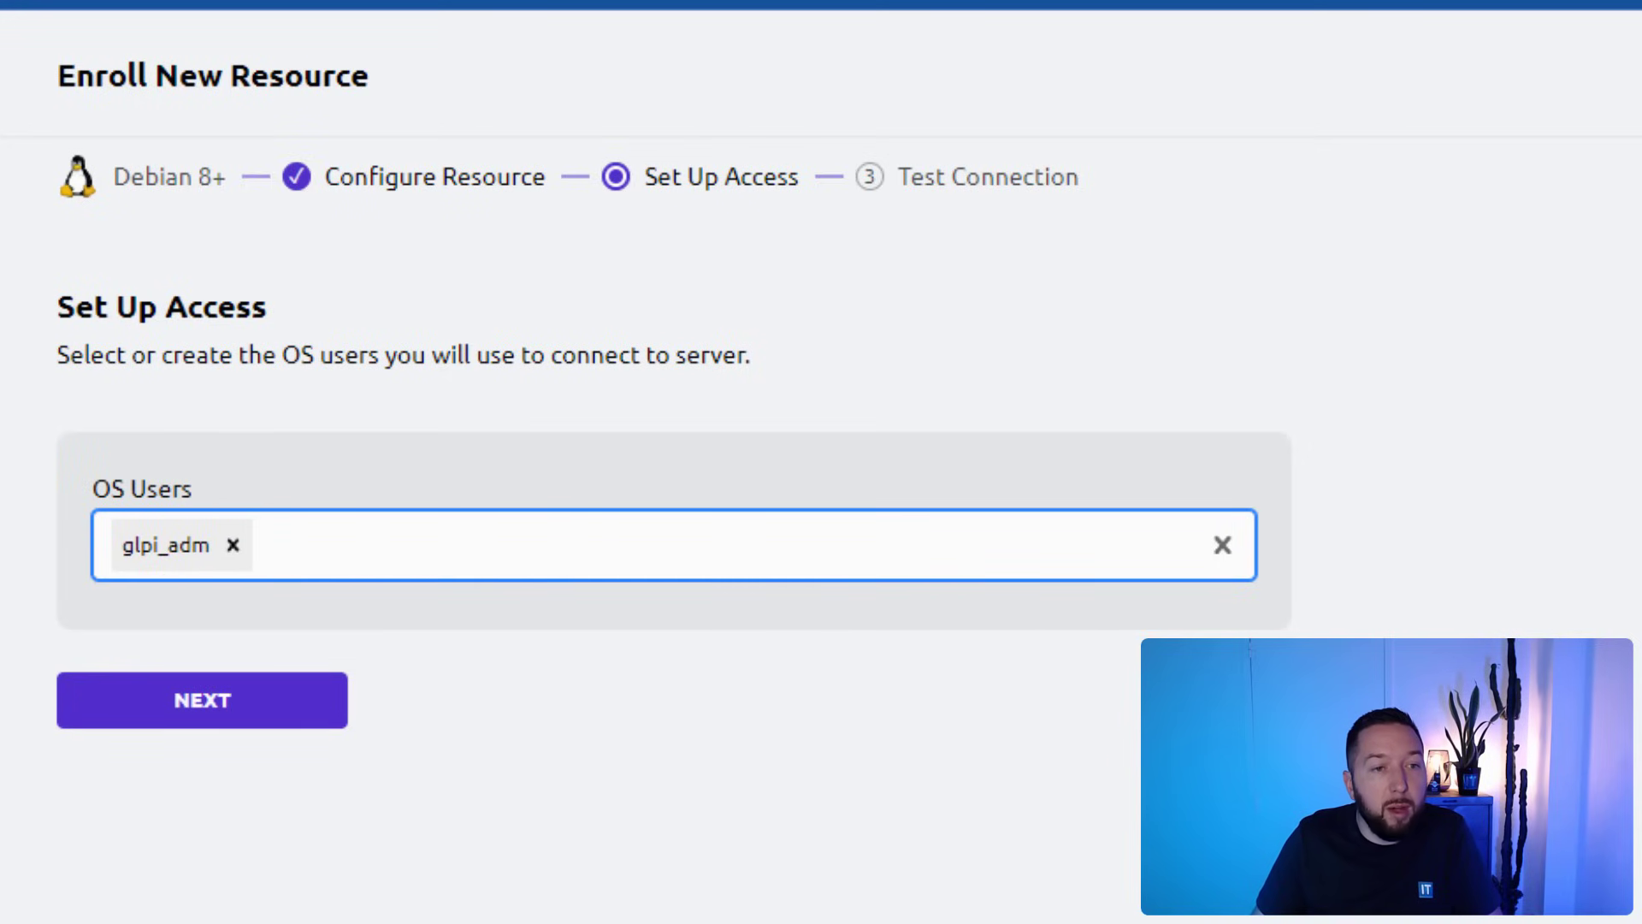
pyautogui.click(298, 720)
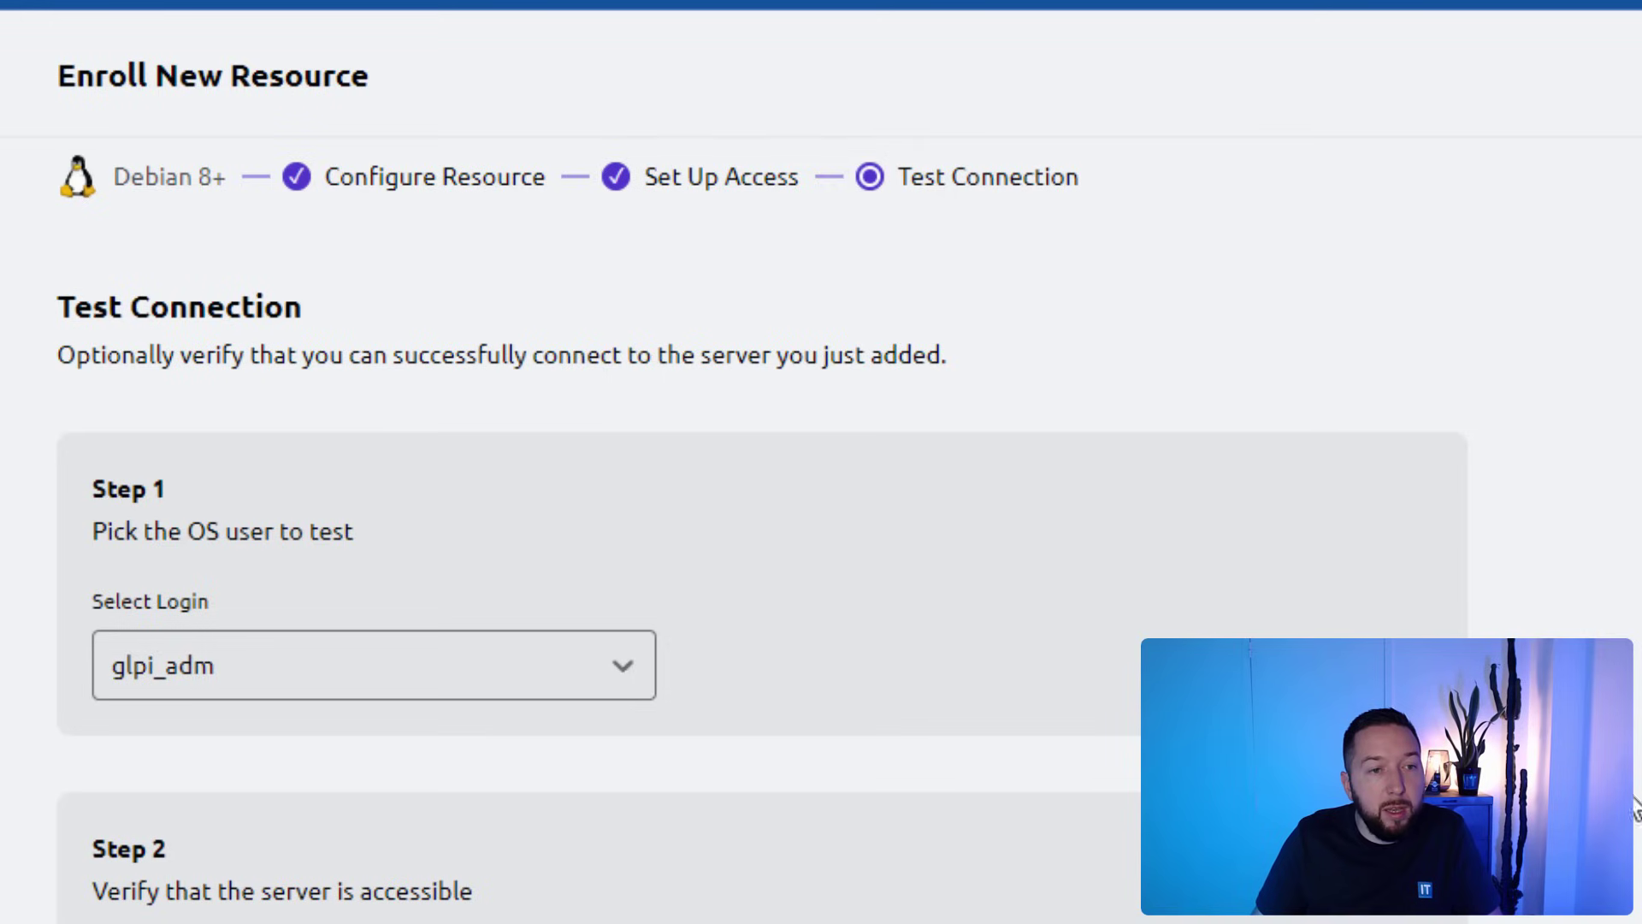
# Test the server connection with the glpi_adm login, check the results, and finish the resource enrollment.
pyautogui.click(239, 713)
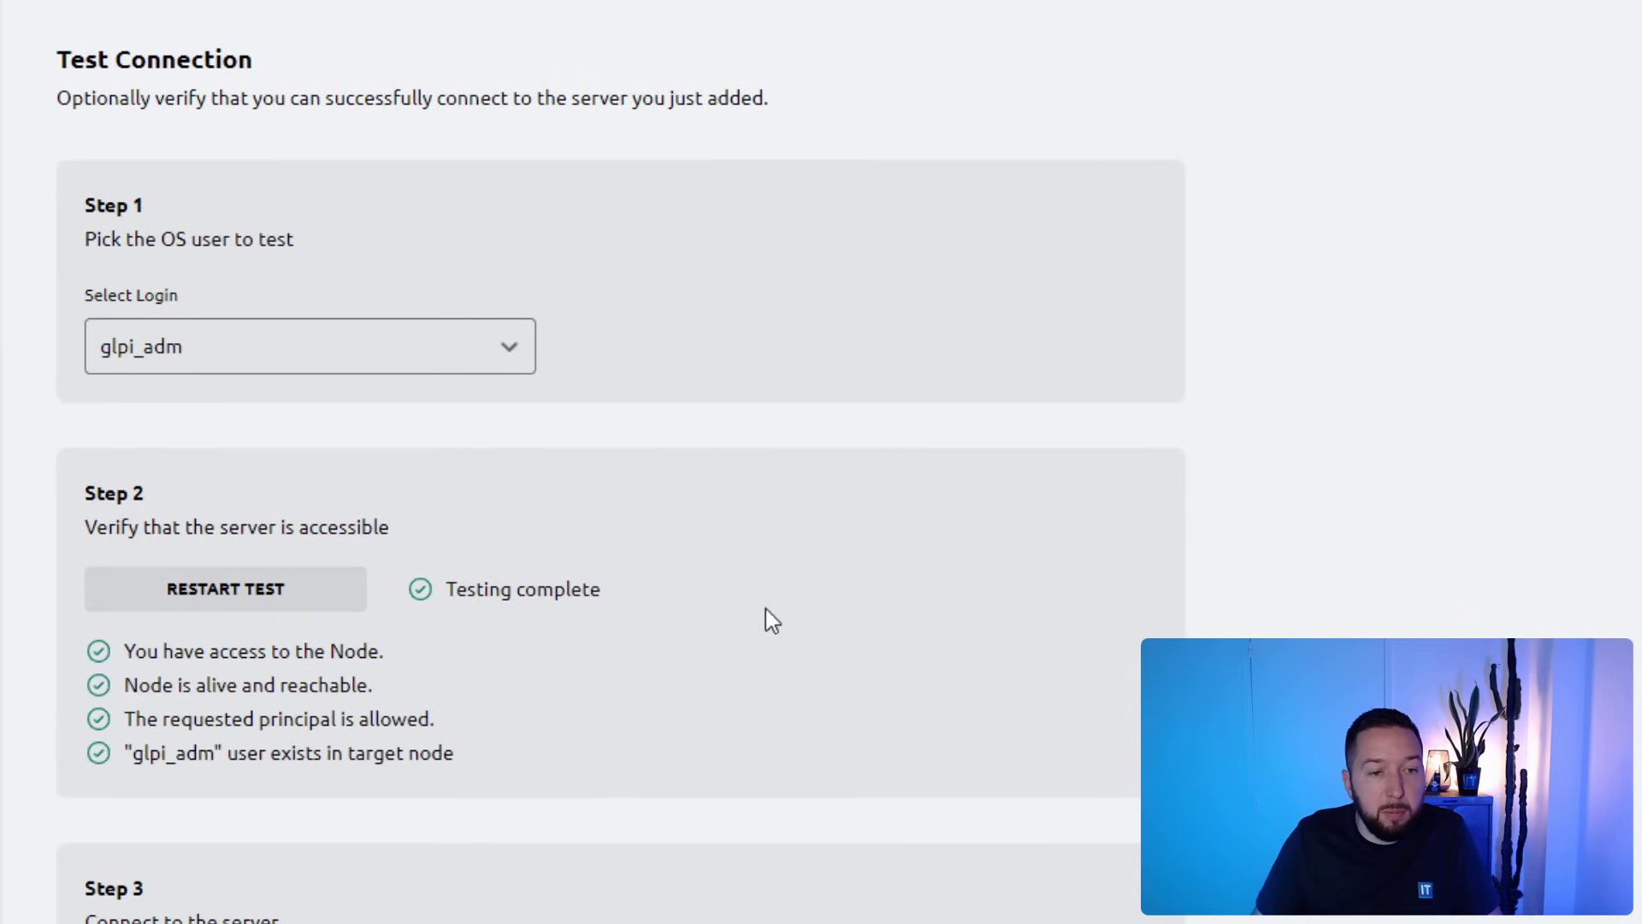
pyautogui.scroll(-2, 758, 370)
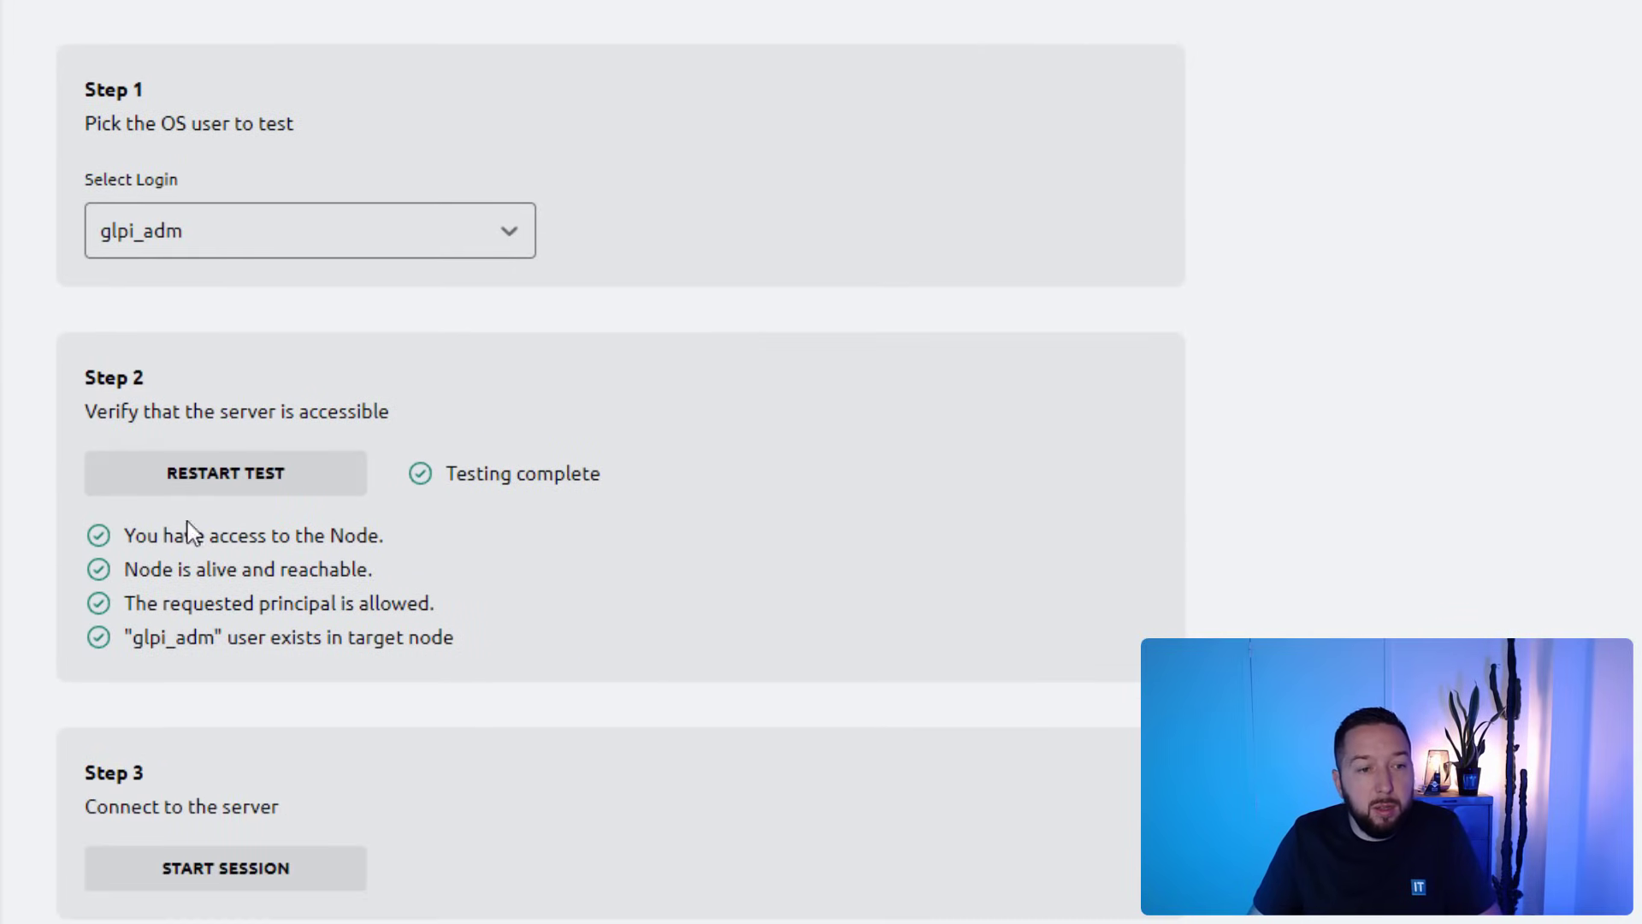
pyautogui.moveTo(349, 637); pyautogui.dragTo(494, 648)
pyautogui.click(512, 650)
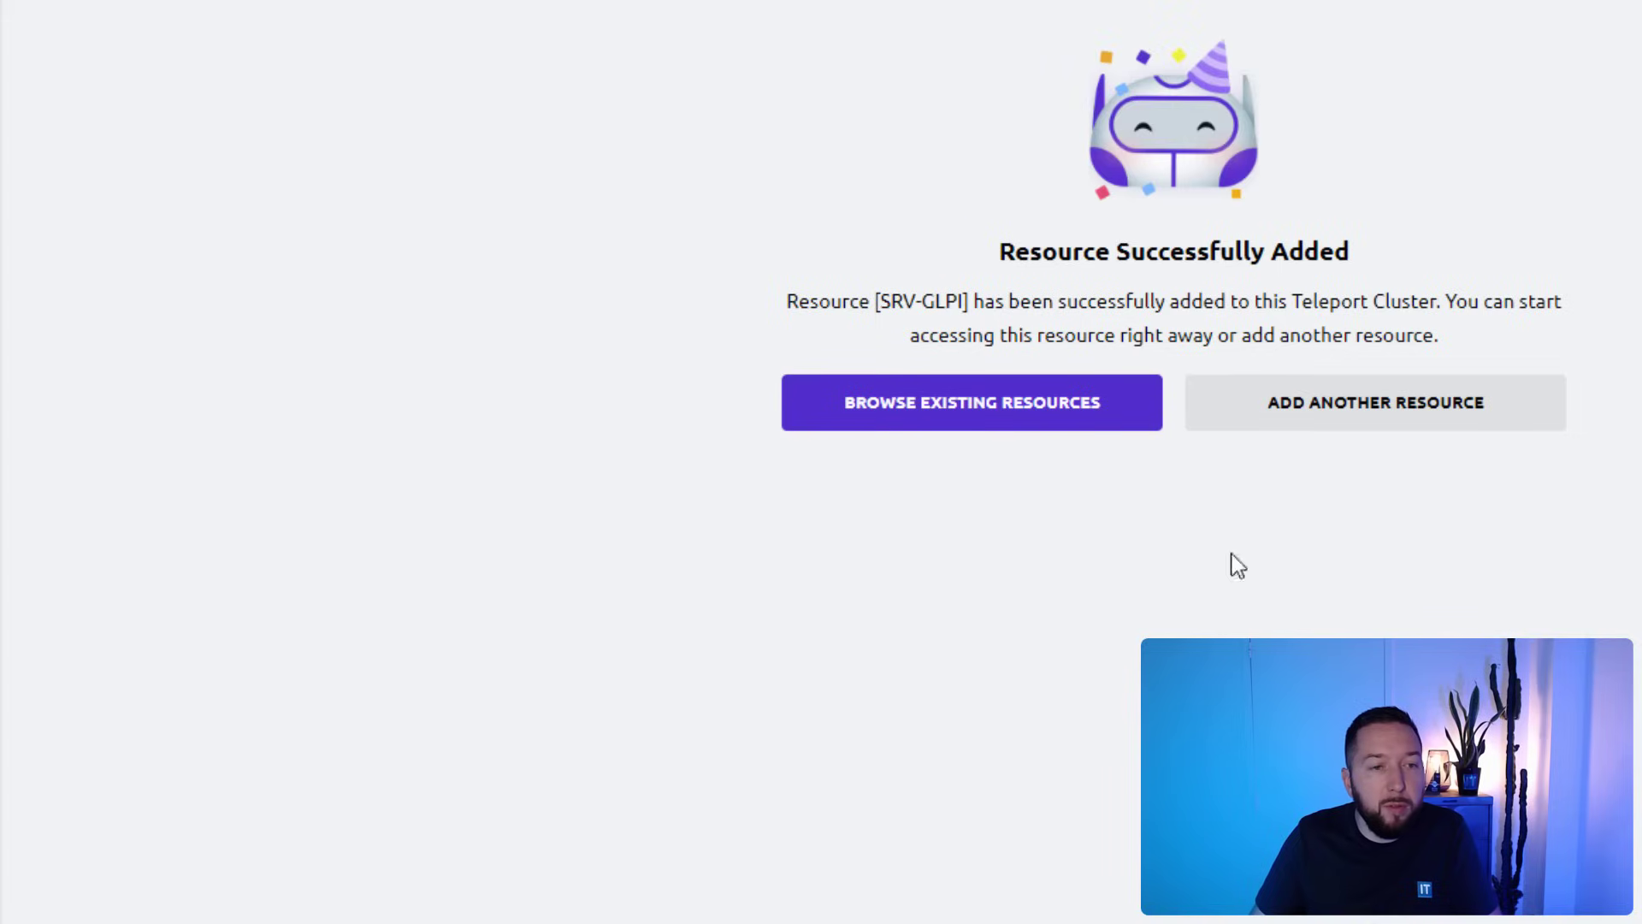
# Browse the existing resources and connect to SRV-GLPI with the glpi_adm login.
pyautogui.click(972, 400)
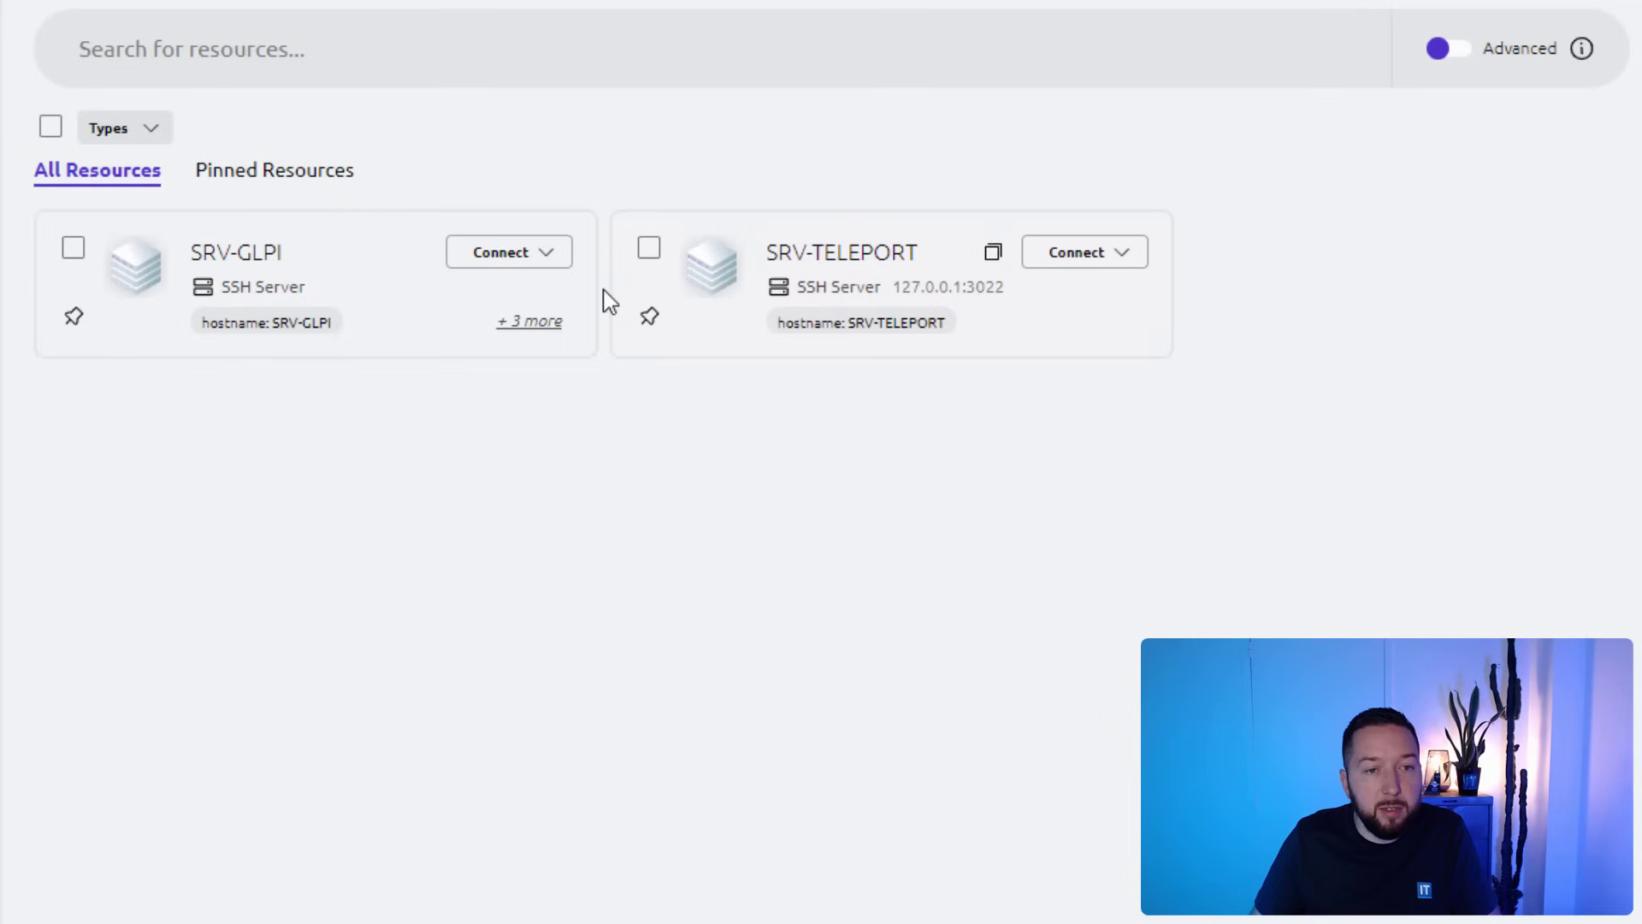
pyautogui.click(523, 256)
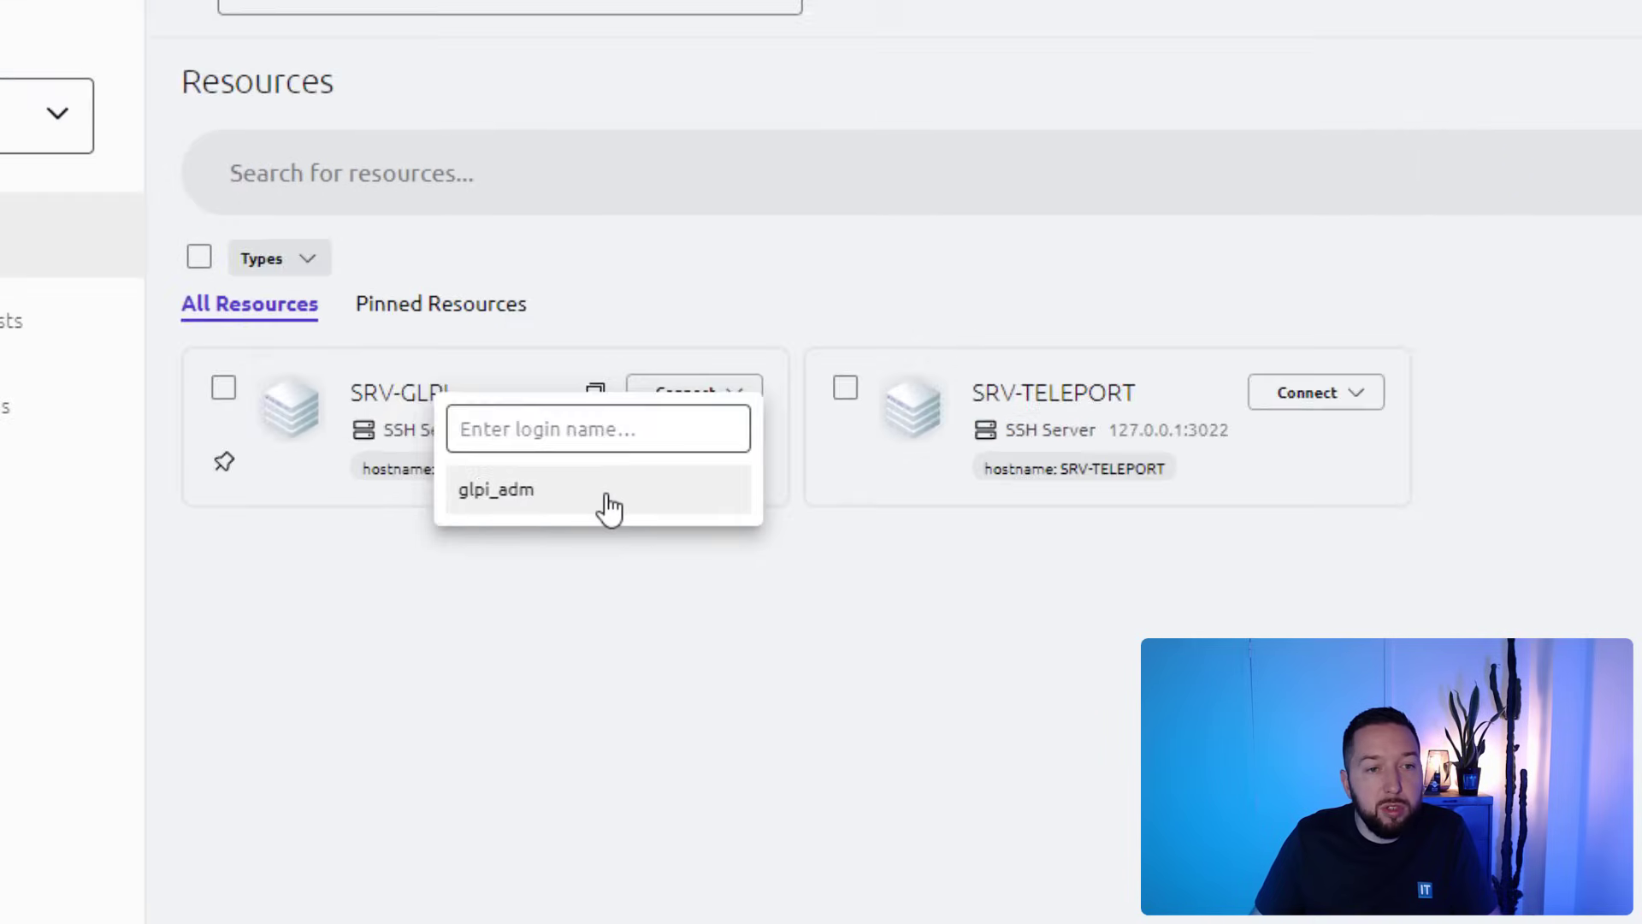
pyautogui.click(359, 345)
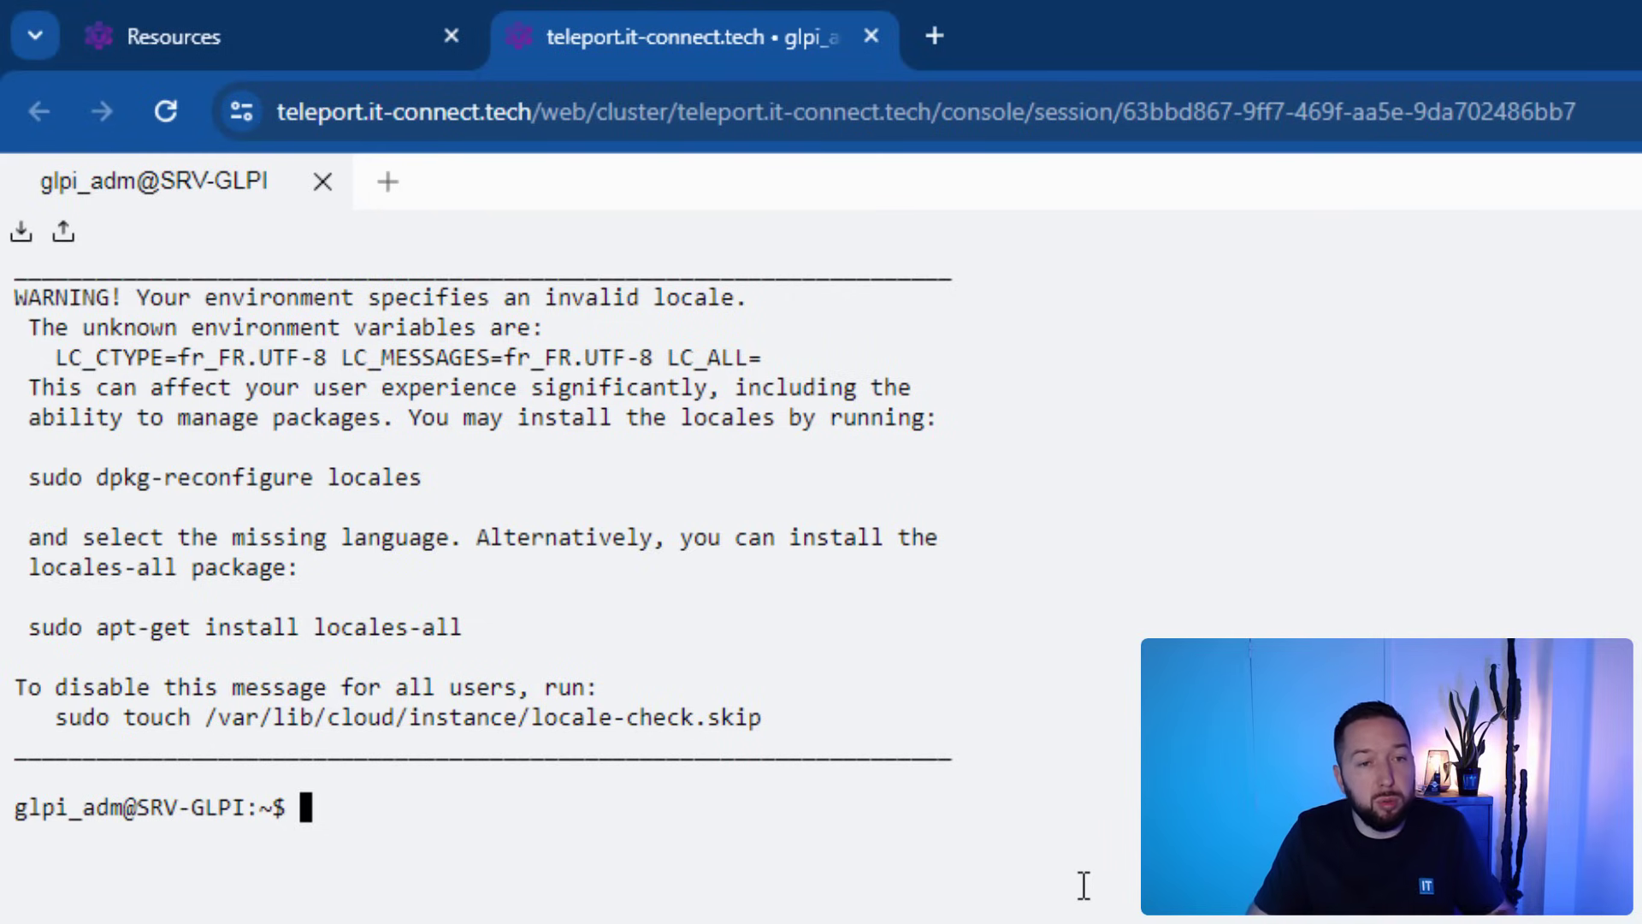
# Run "sudo apt-get update" in the SRV-GLPI web session, then return to the Resources page.
pyautogui.write('sudo ')
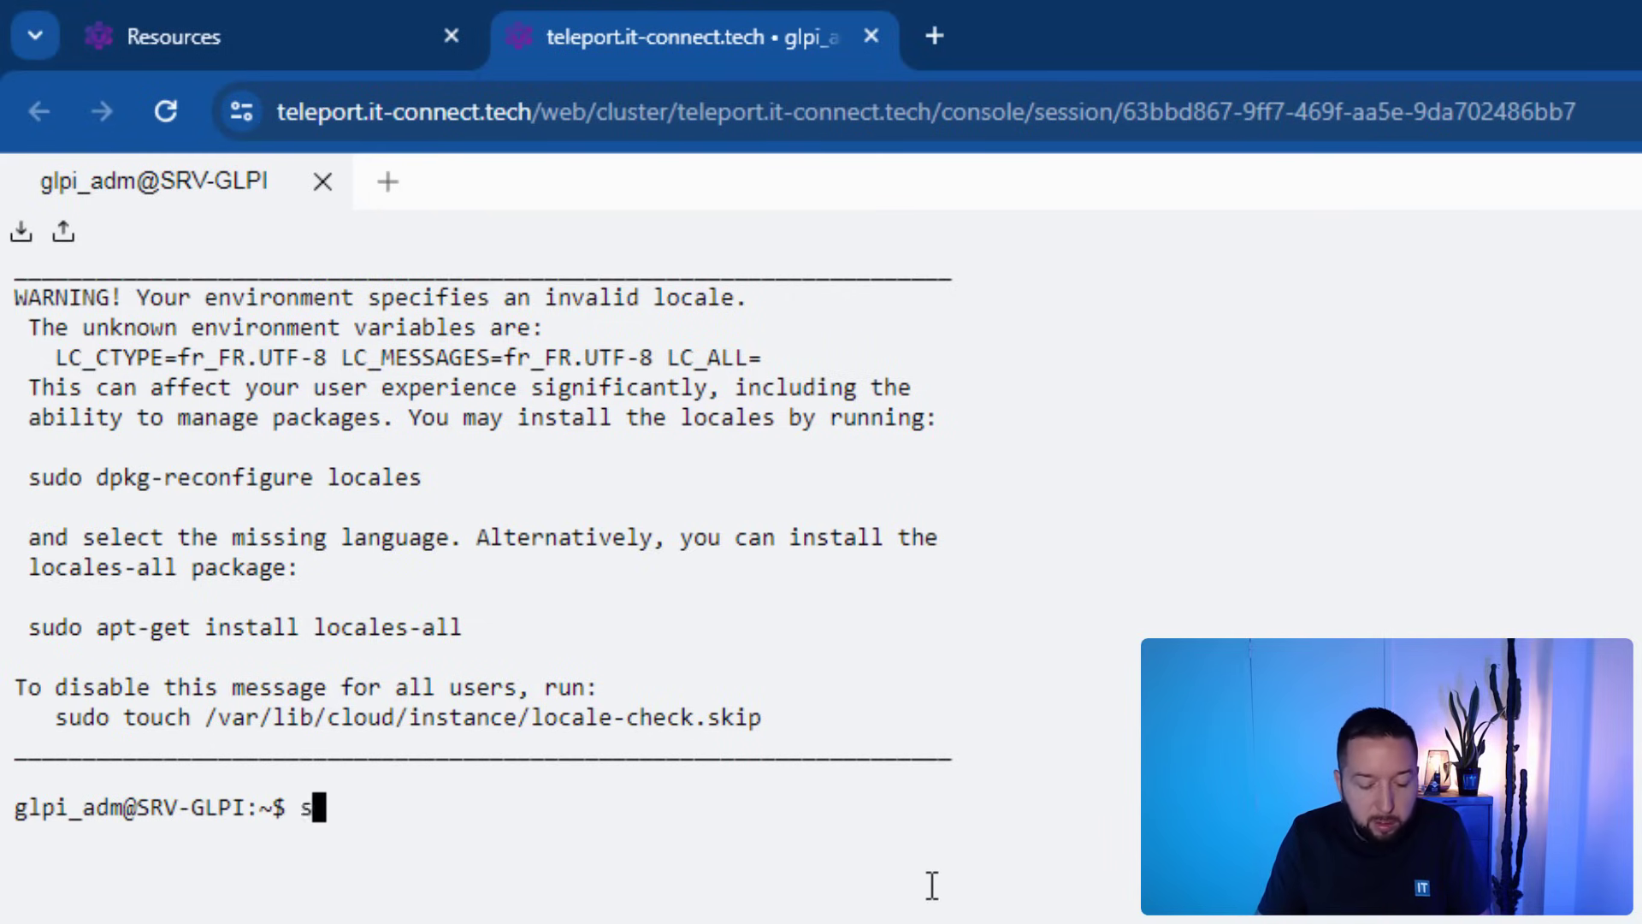
pyautogui.write('apt')
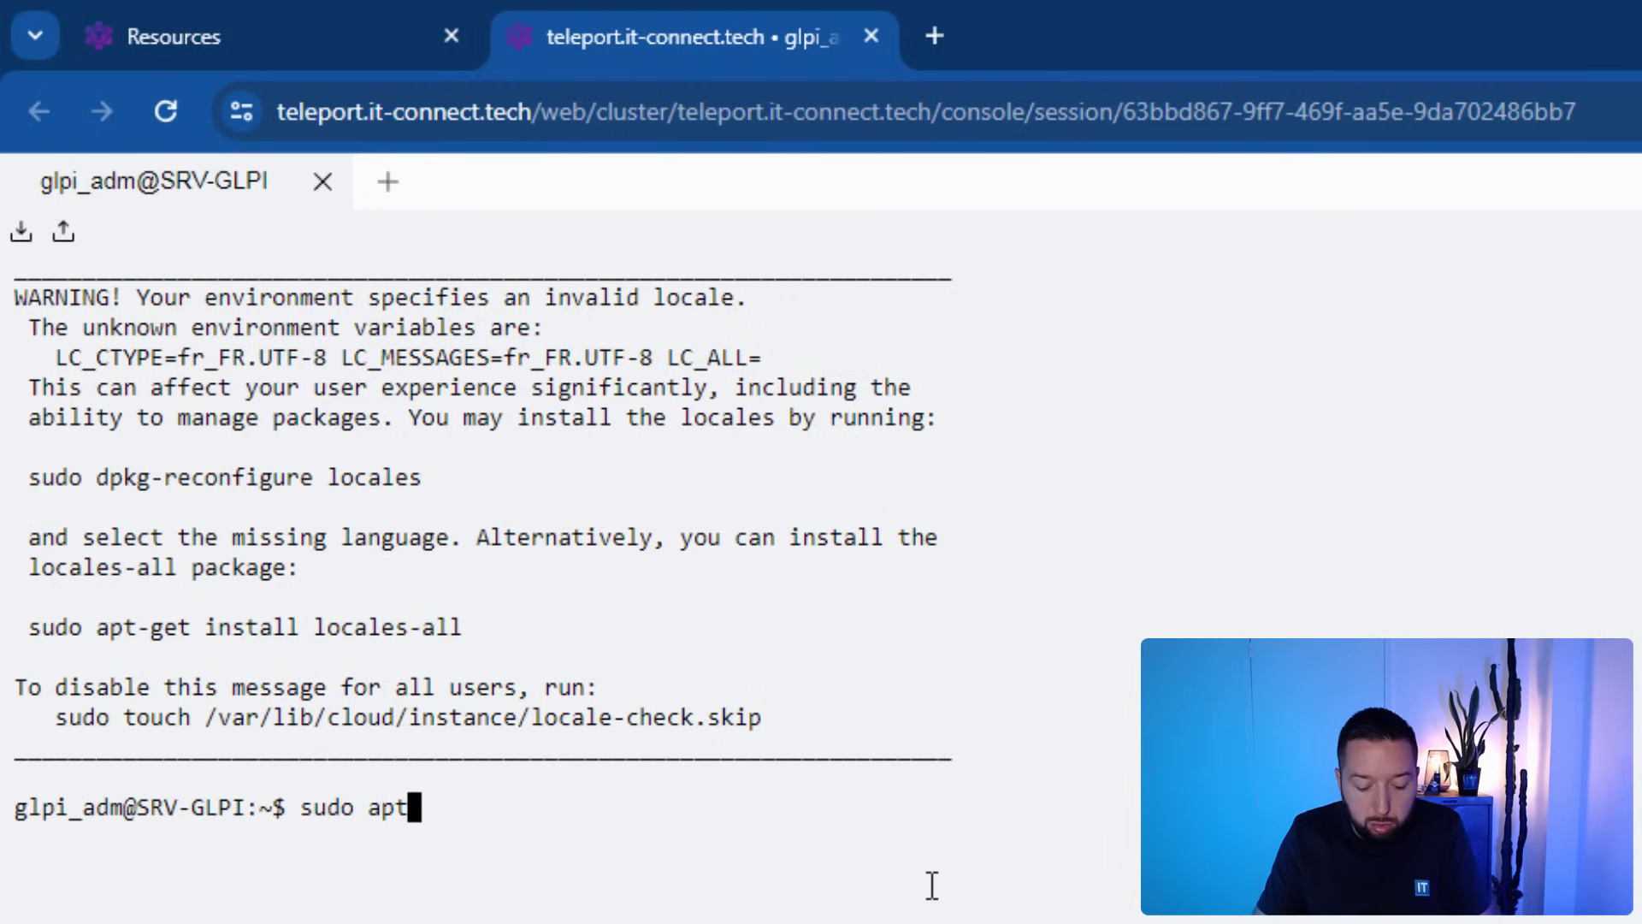
pyautogui.write('-get update')
pyautogui.press('Return')
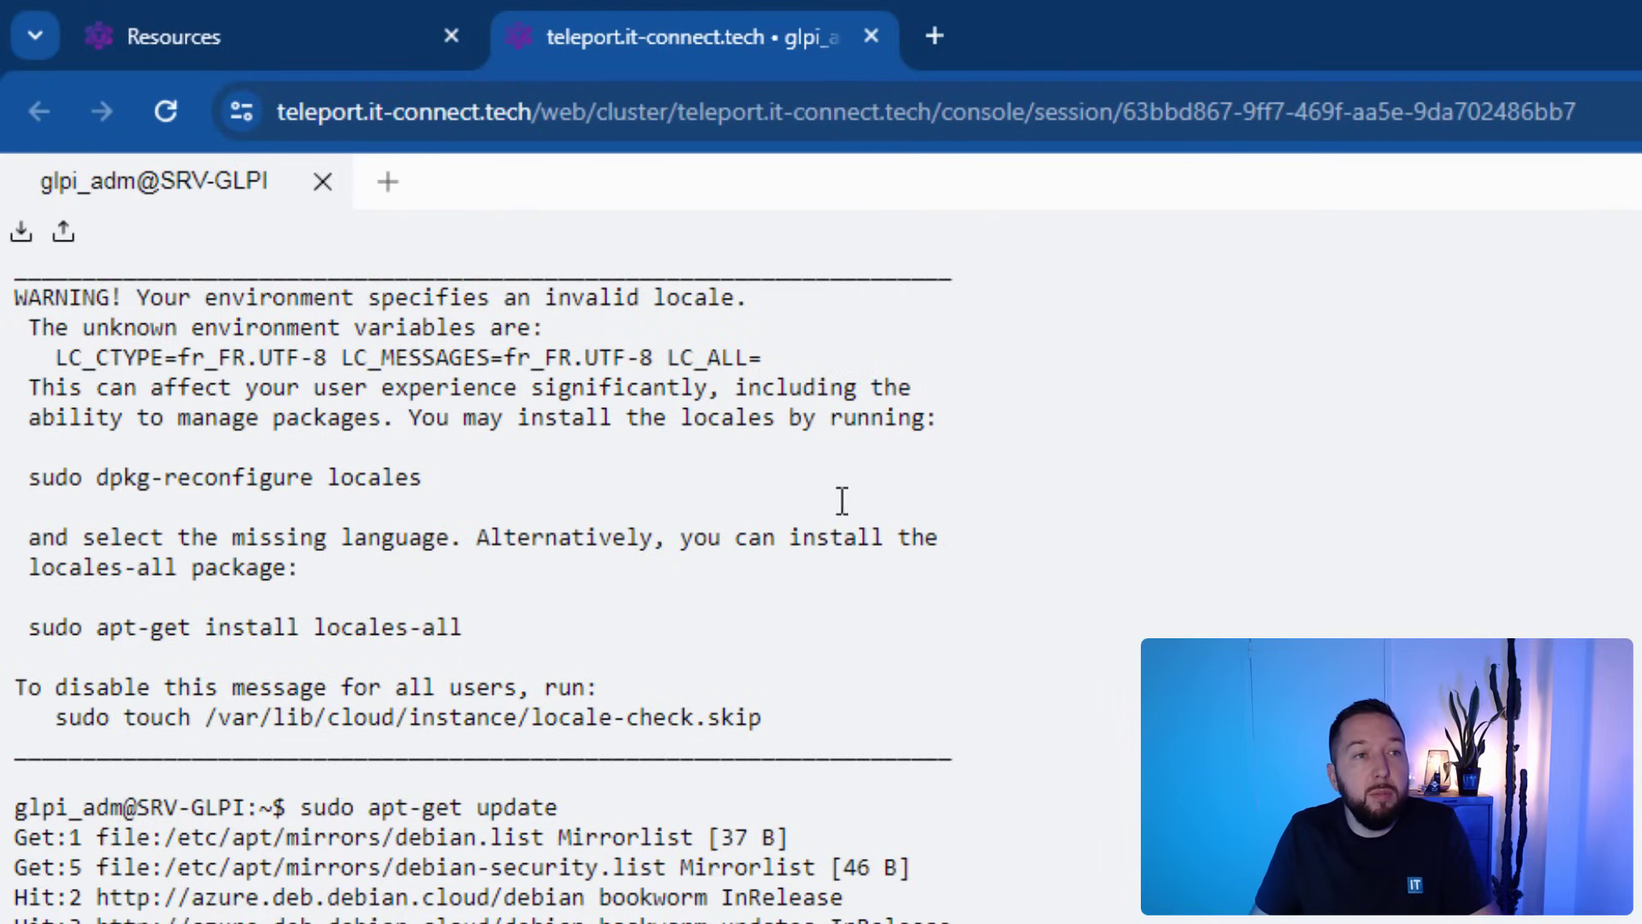
pyautogui.click(239, 25)
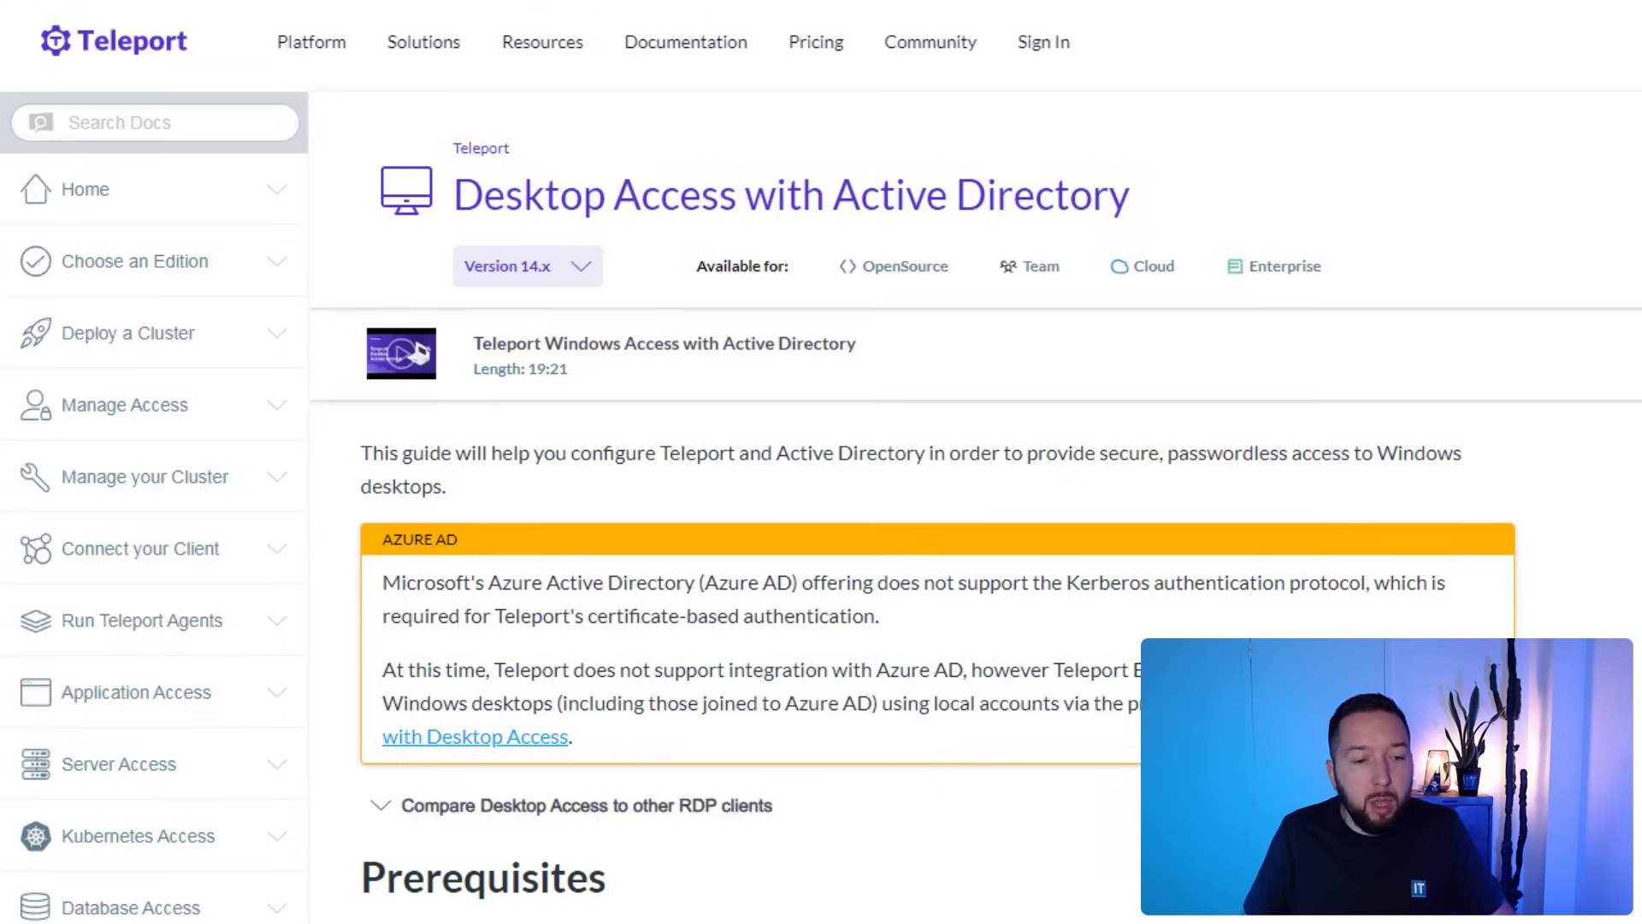
# Examine the Desktop Access with Active Directory guide, covering the discovery wizard scripts and the Desktop Service installation.
pyautogui.scroll(-15, 1120, 449)
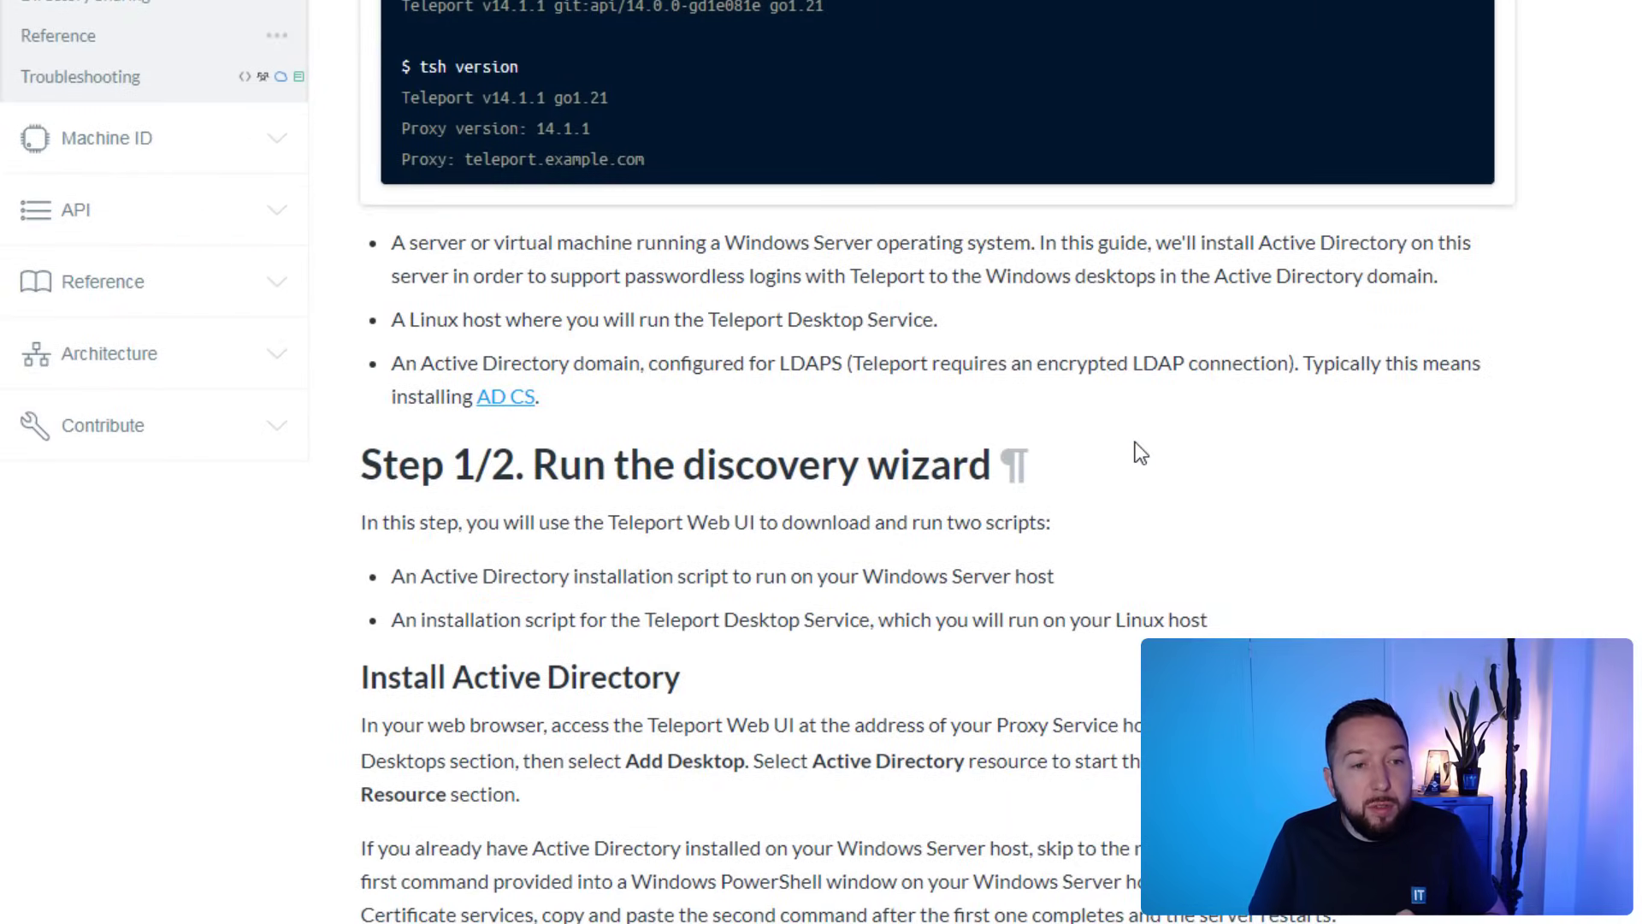
pyautogui.scroll(-8, 1140, 452)
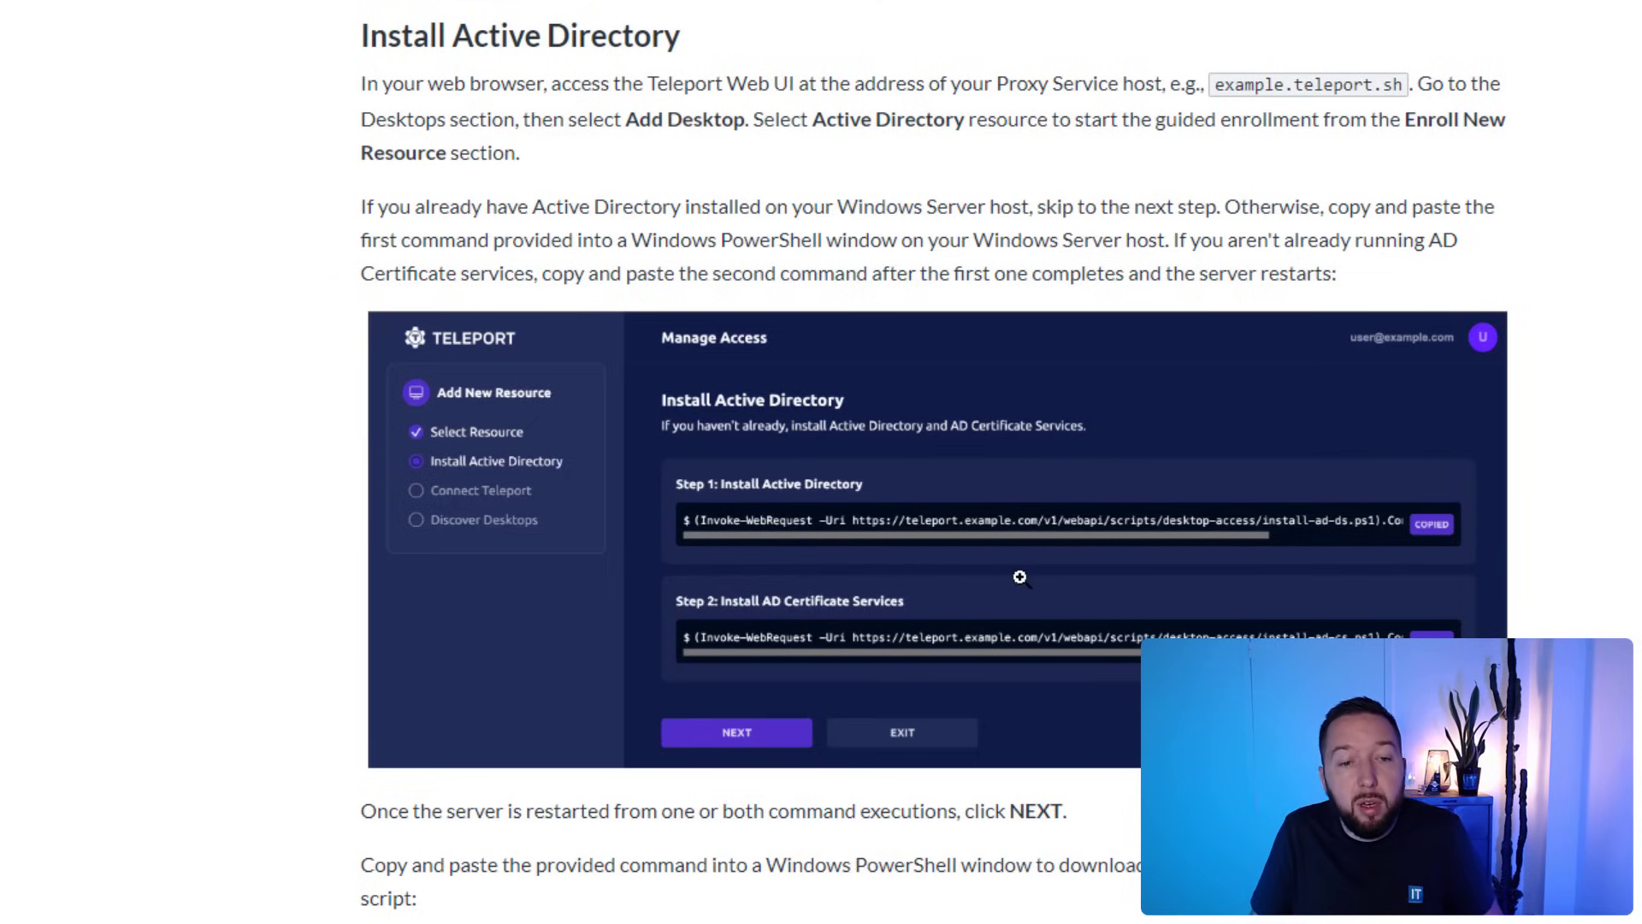
pyautogui.scroll(-6, 983, 557)
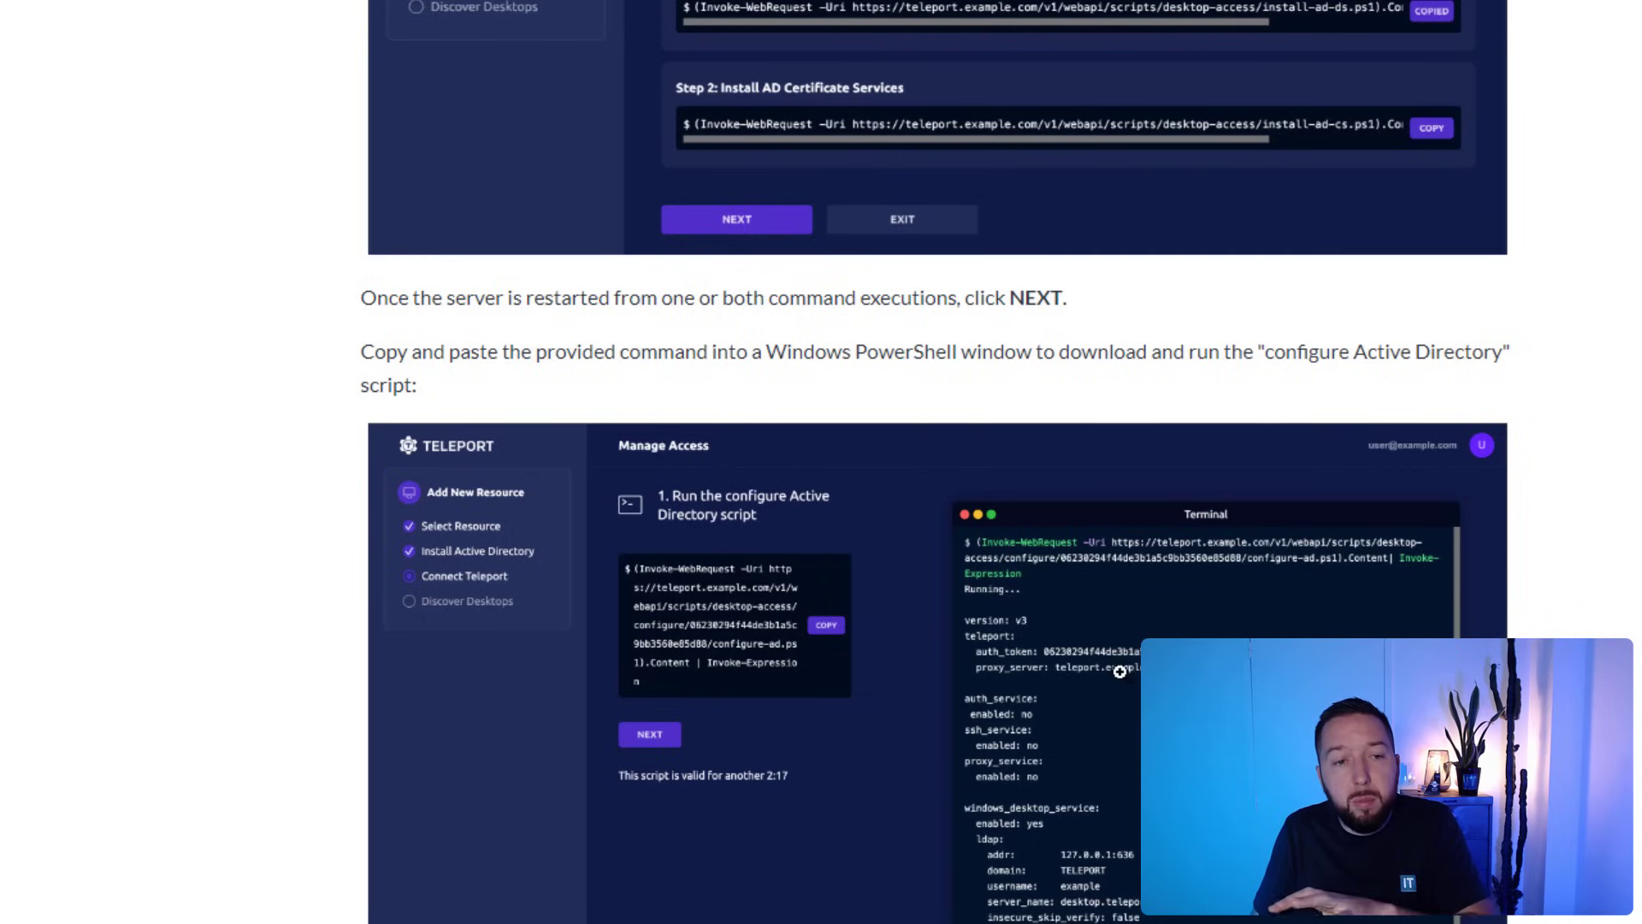
pyautogui.scroll(-7, 1111, 671)
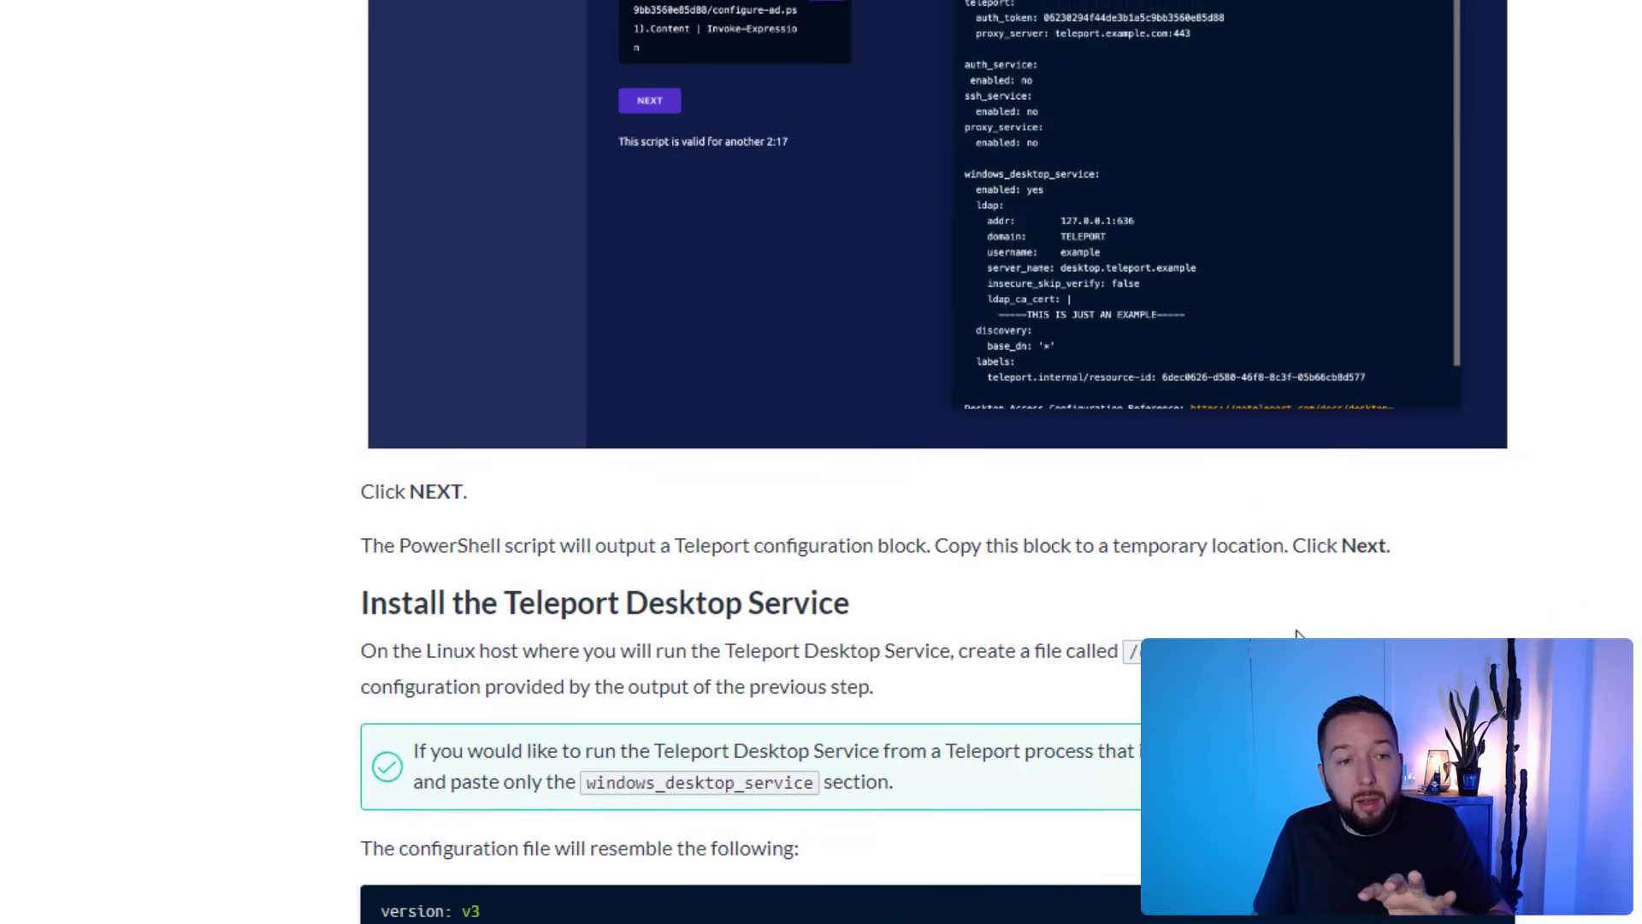
pyautogui.scroll(7, 1294, 631)
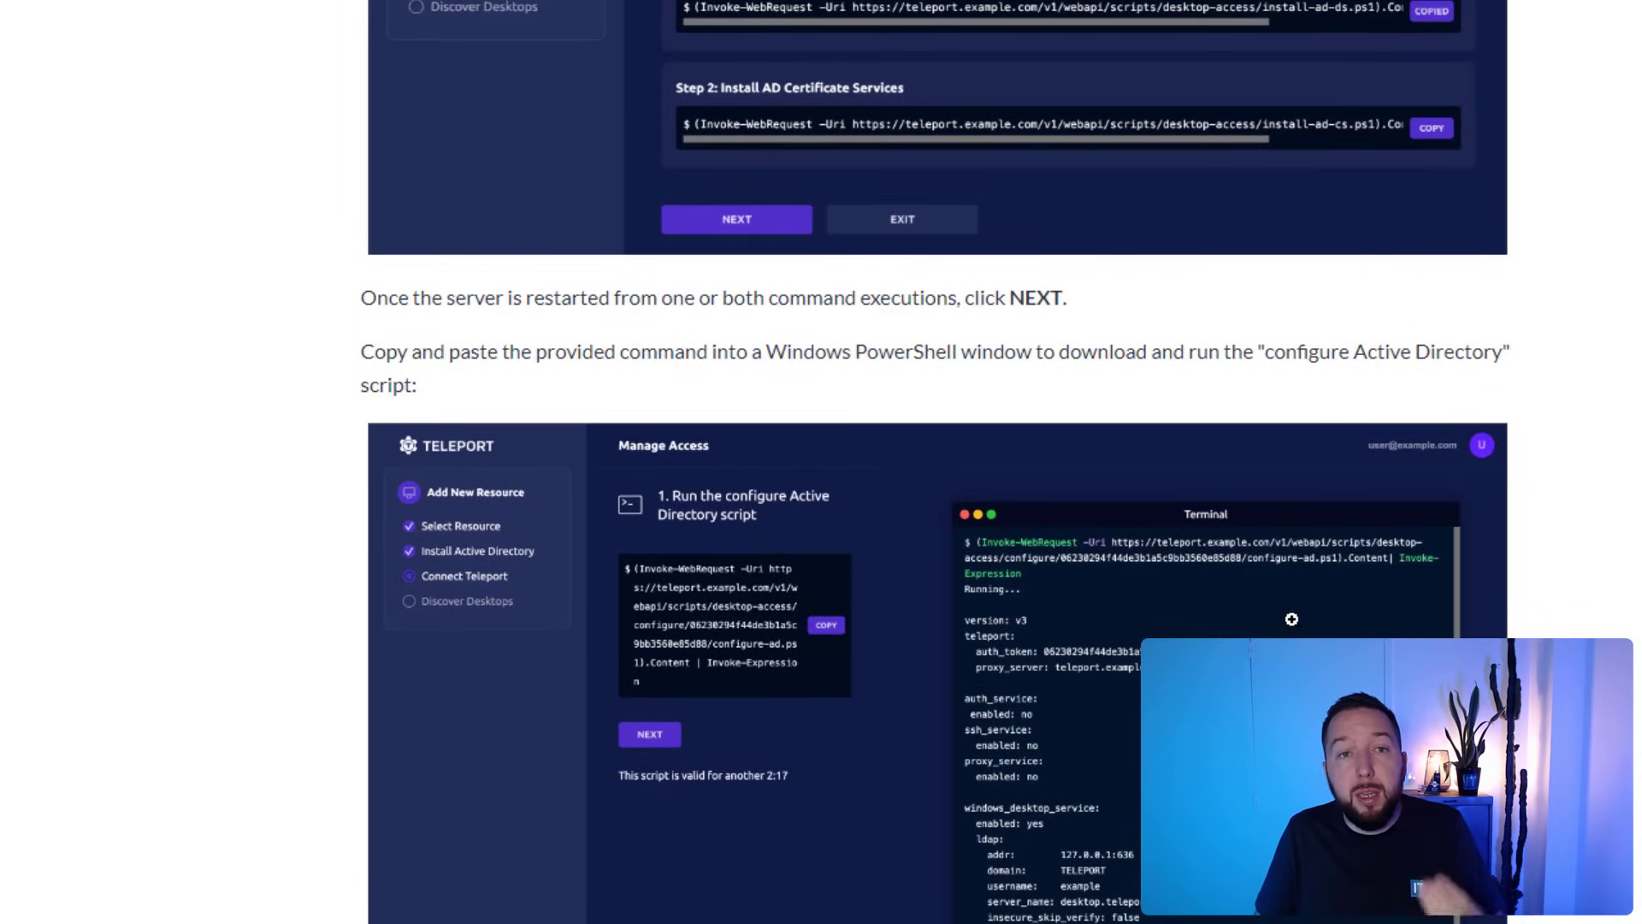
# Read the manual Active Directory access guide from its prerequisites through Step 3/7 on configuring a GPO to allow Teleport connections.
pyautogui.press('Home')
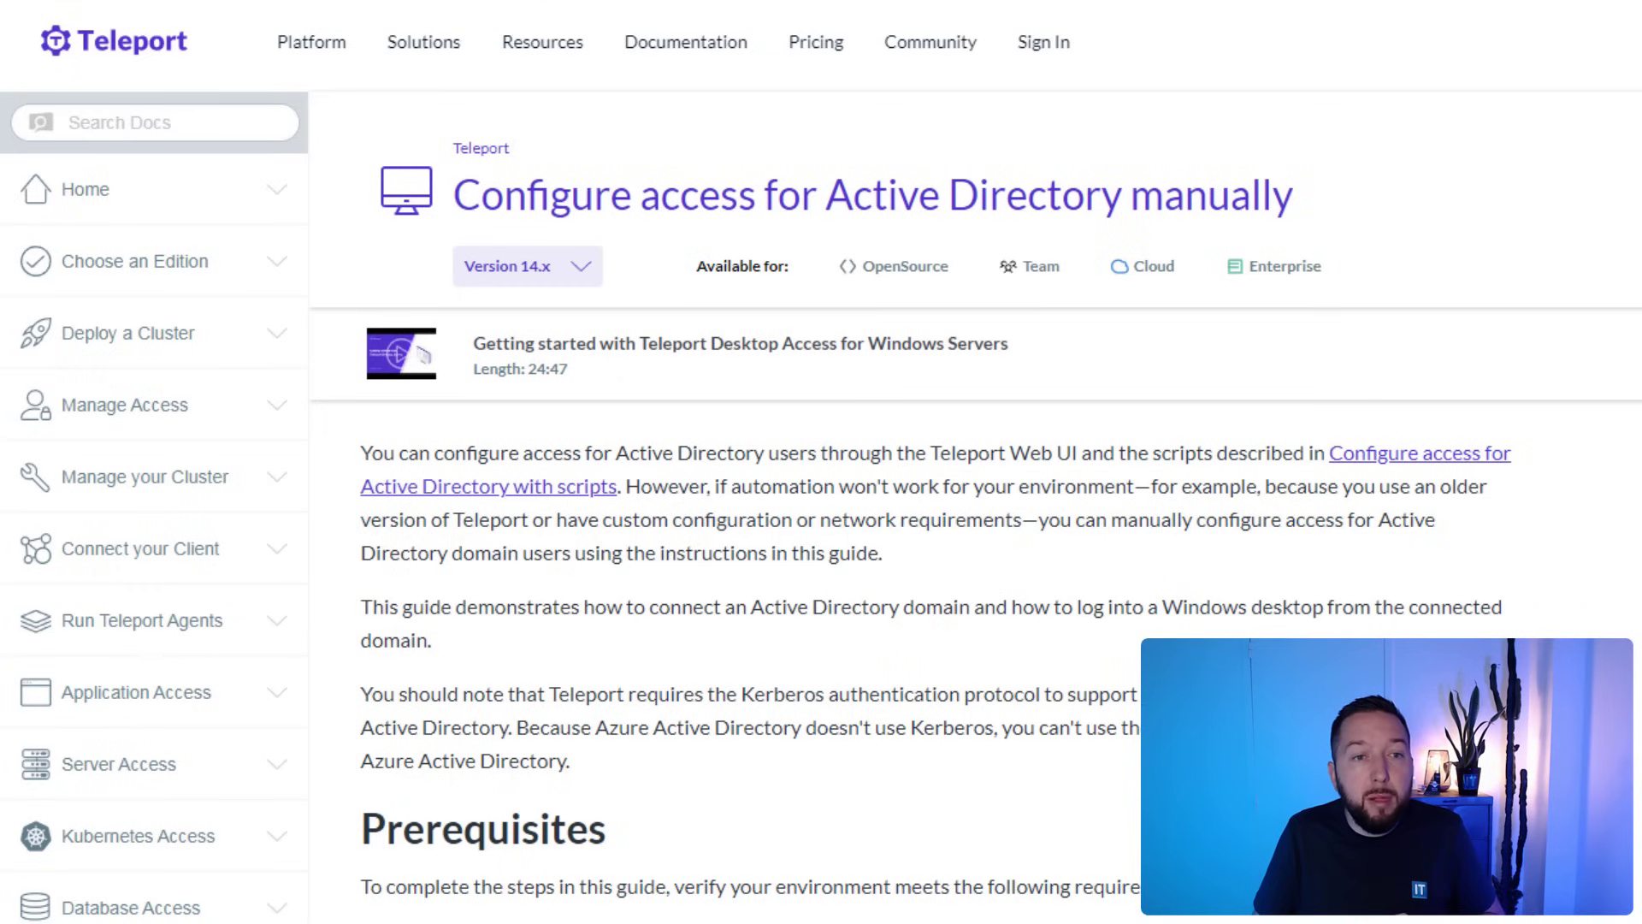
pyautogui.scroll(-15, 1245, 495)
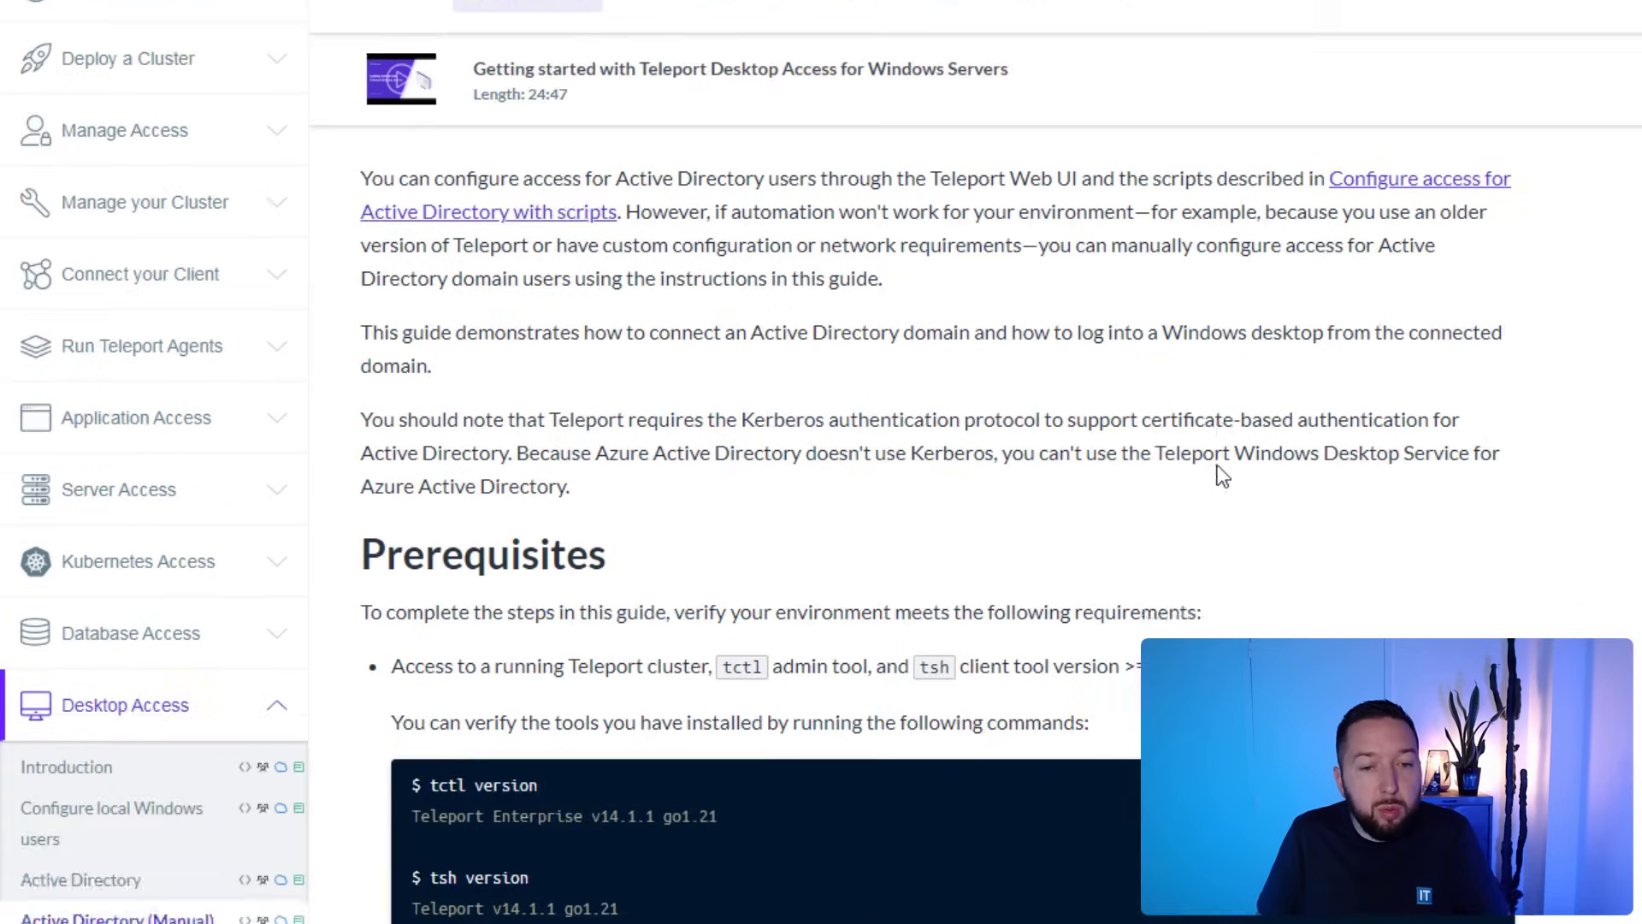
pyautogui.scroll(-5, 1207, 432)
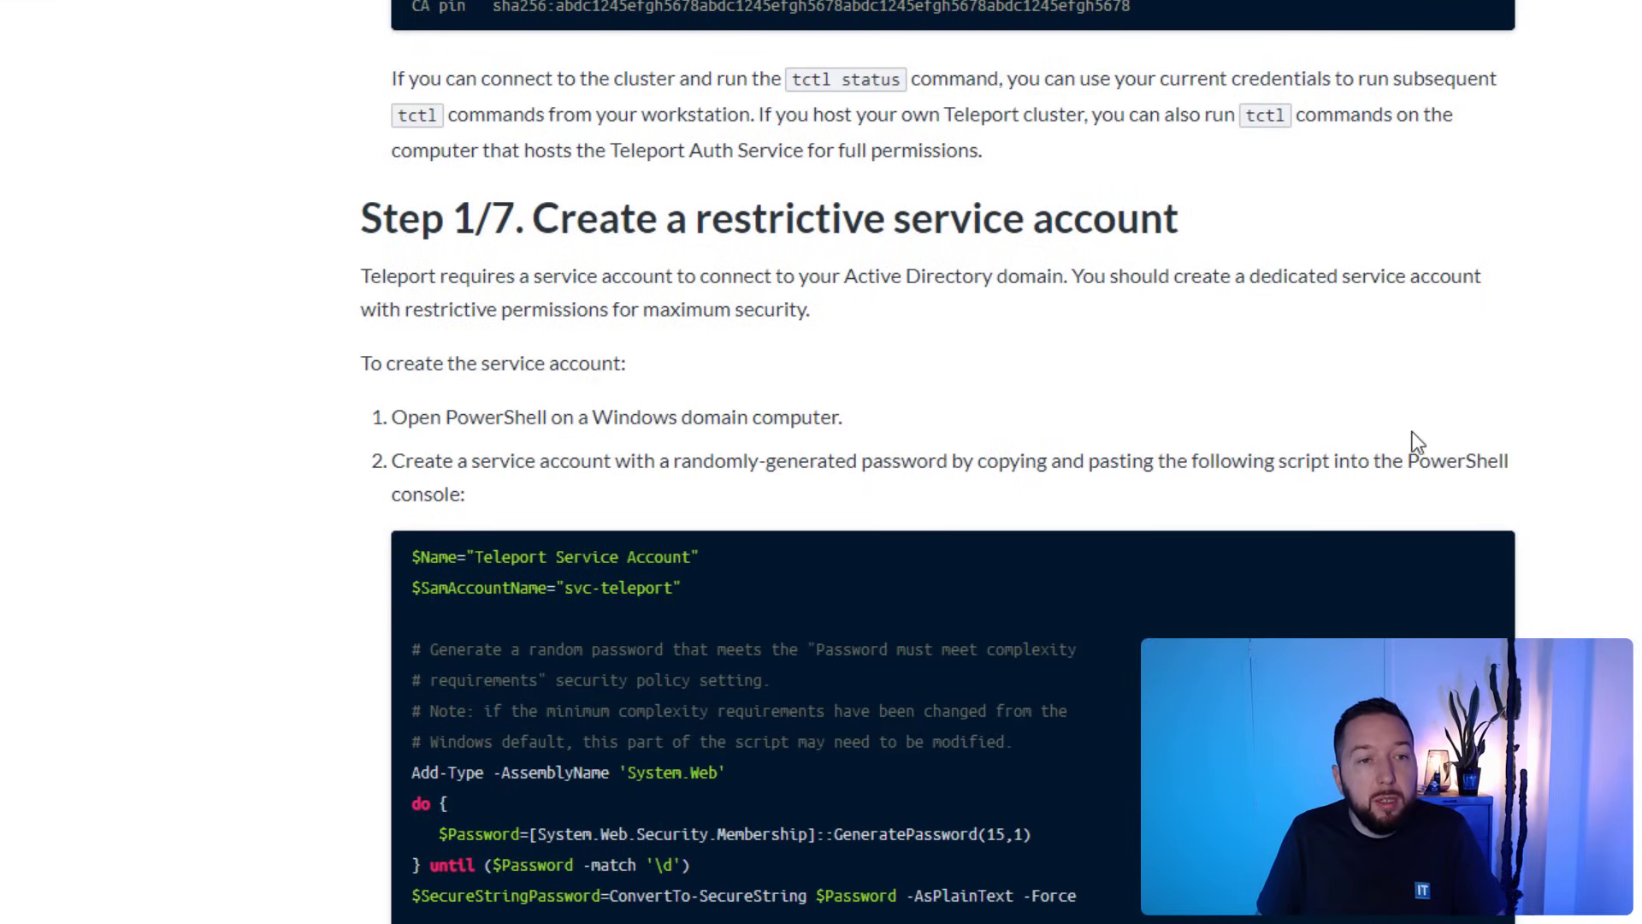
pyautogui.scroll(-3, 1591, 419)
pyautogui.scroll(3, 1583, 415)
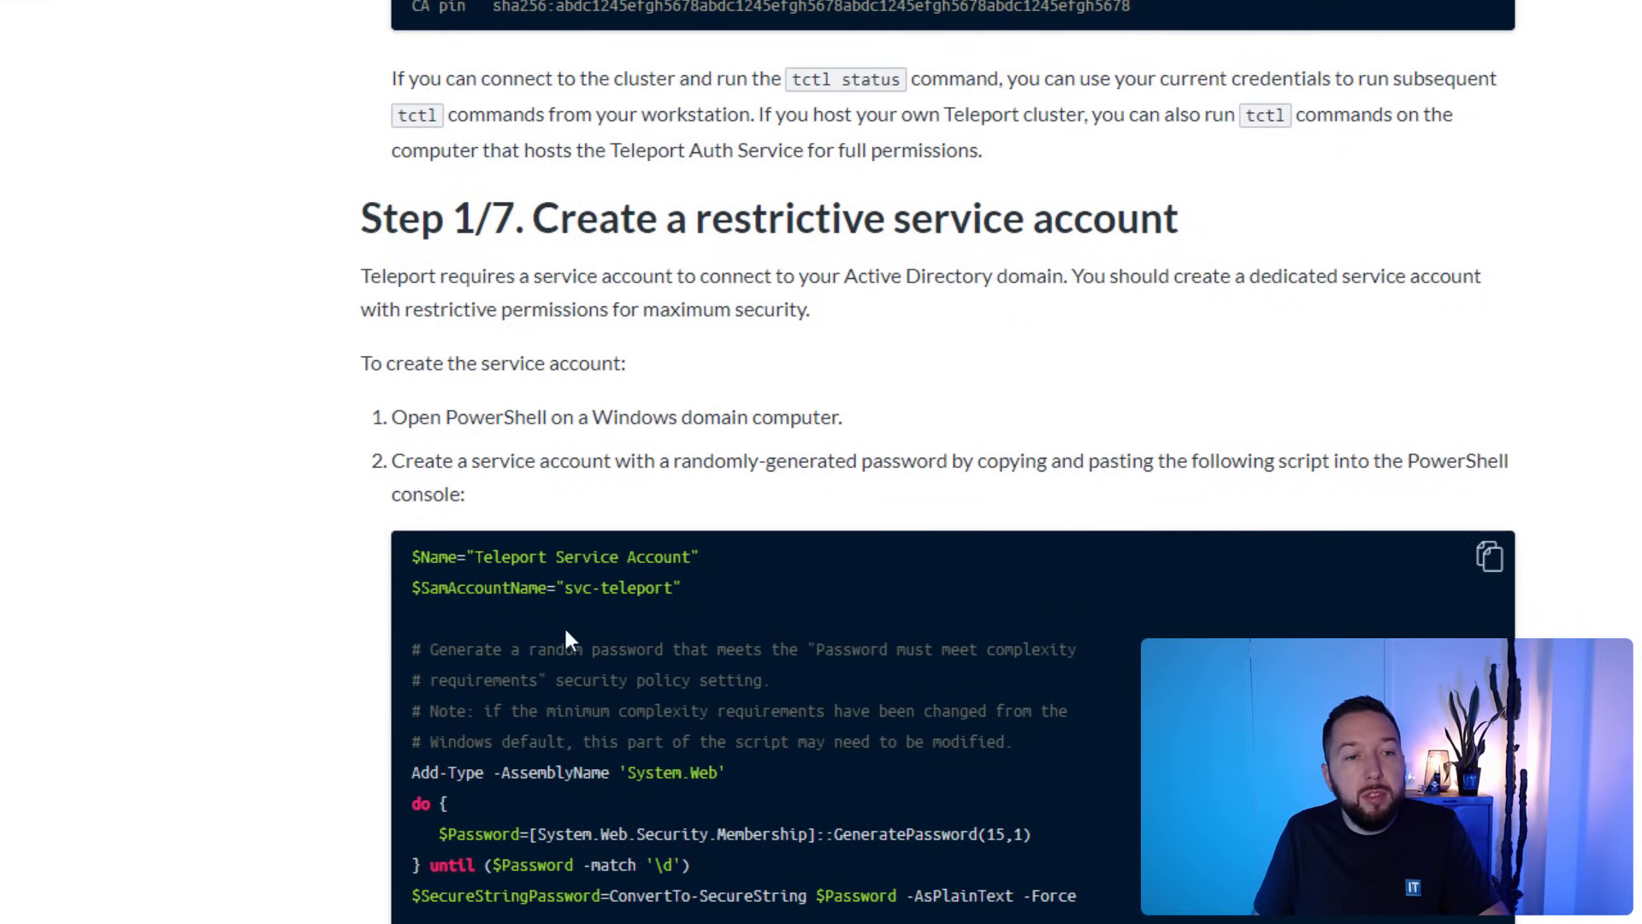
pyautogui.scroll(-20, 785, 590)
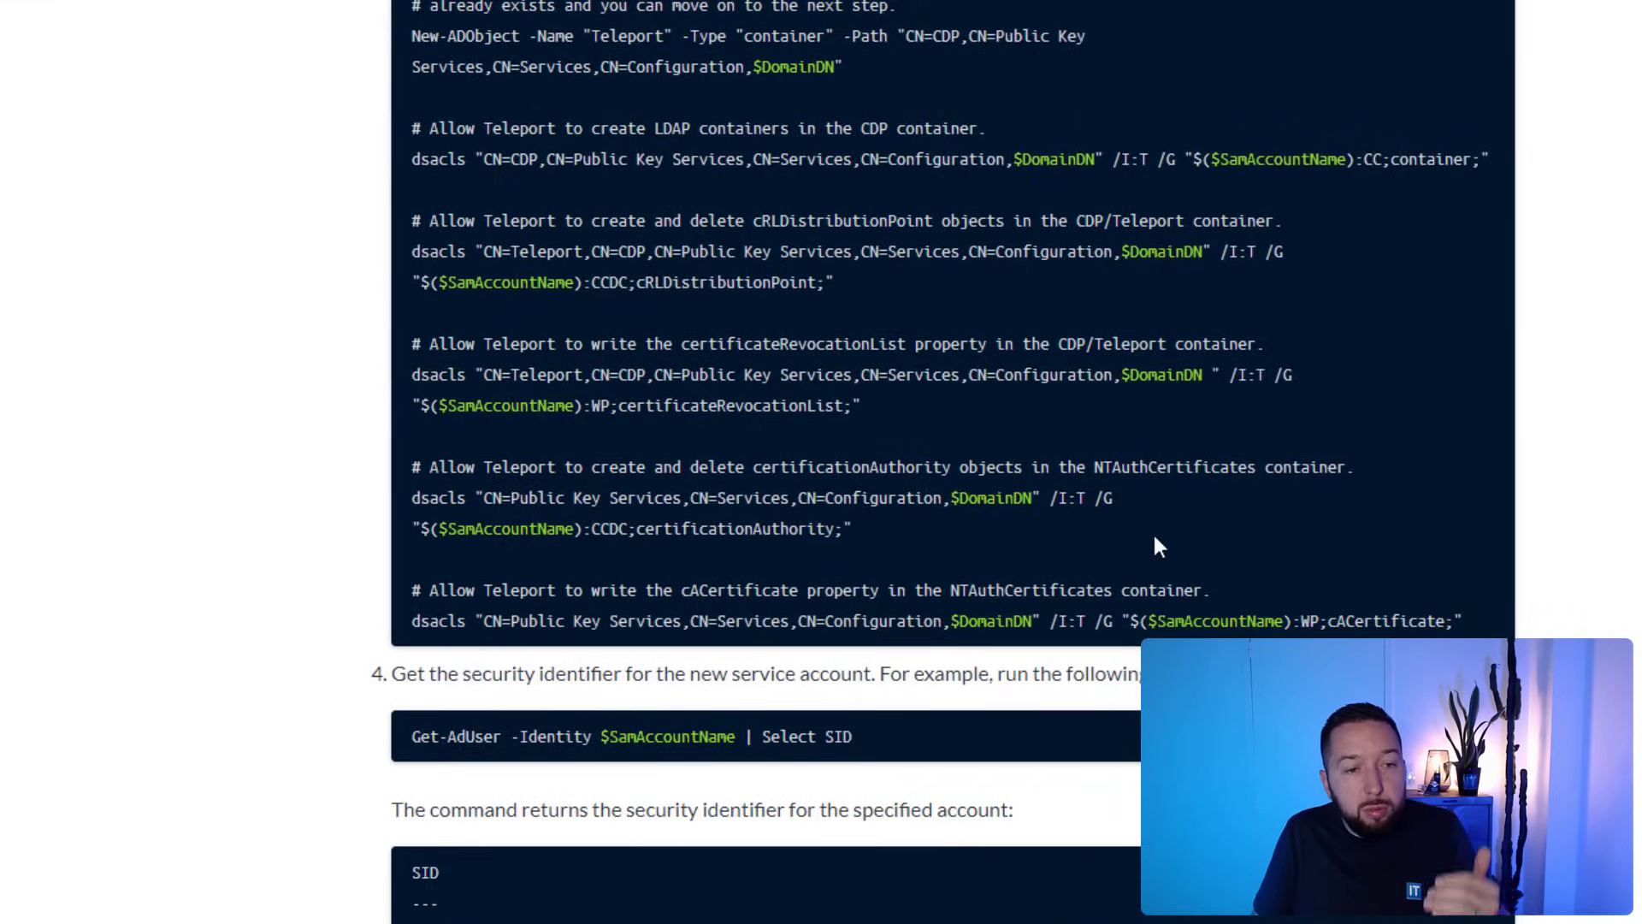
pyautogui.scroll(-3, 1153, 535)
pyautogui.scroll(10, 1154, 534)
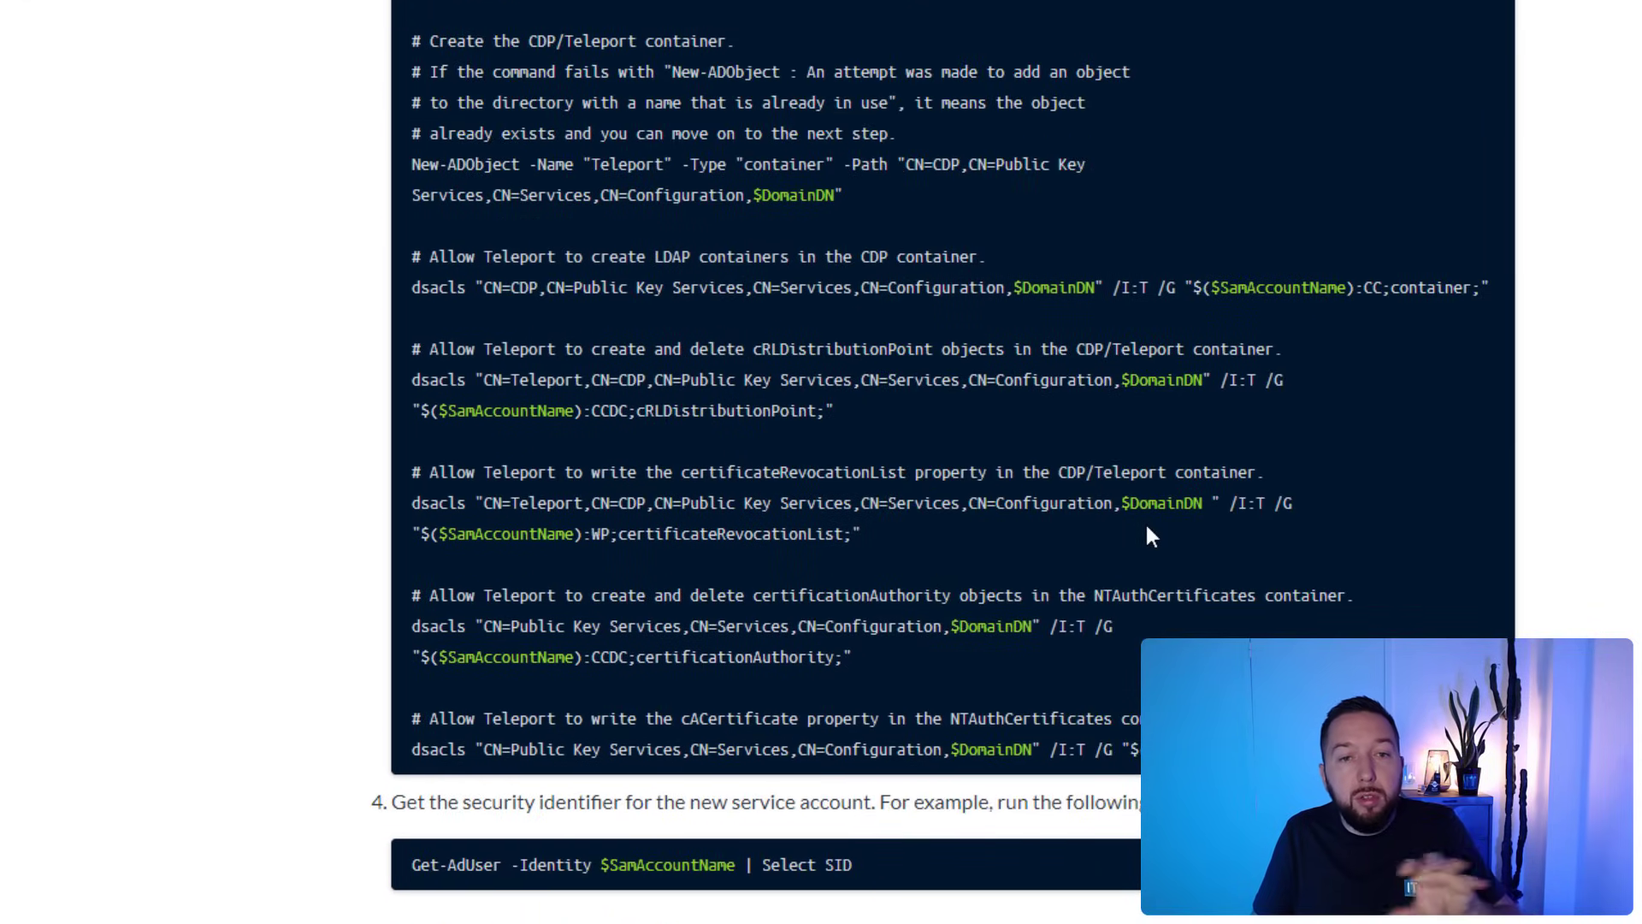
pyautogui.scroll(-10, 1099, 539)
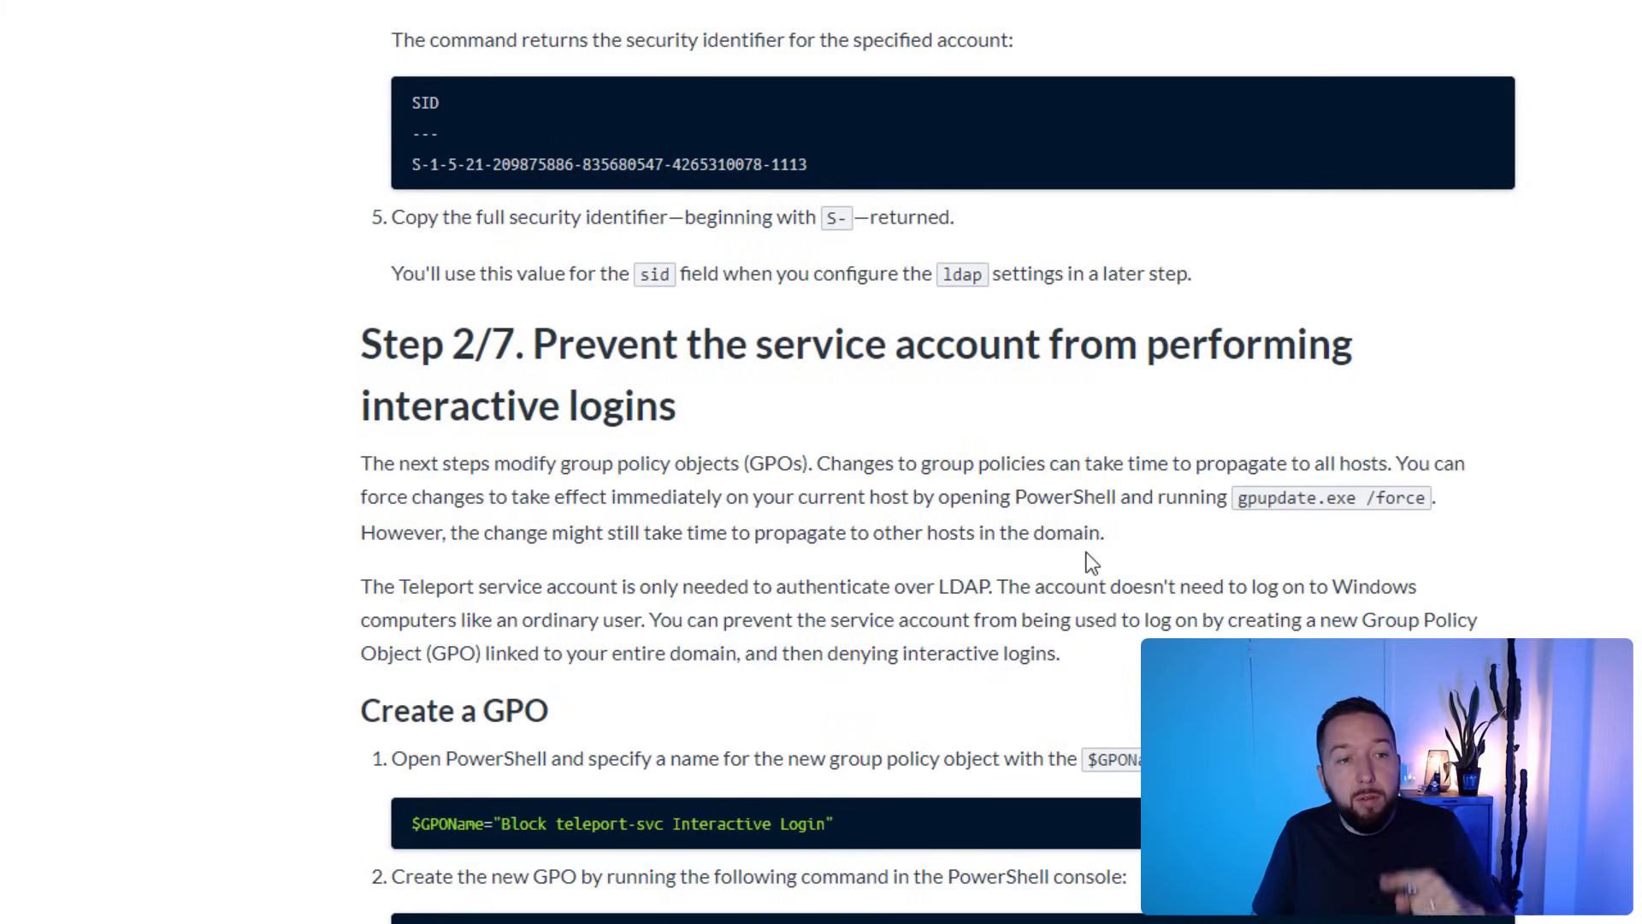
pyautogui.scroll(-2, 1092, 562)
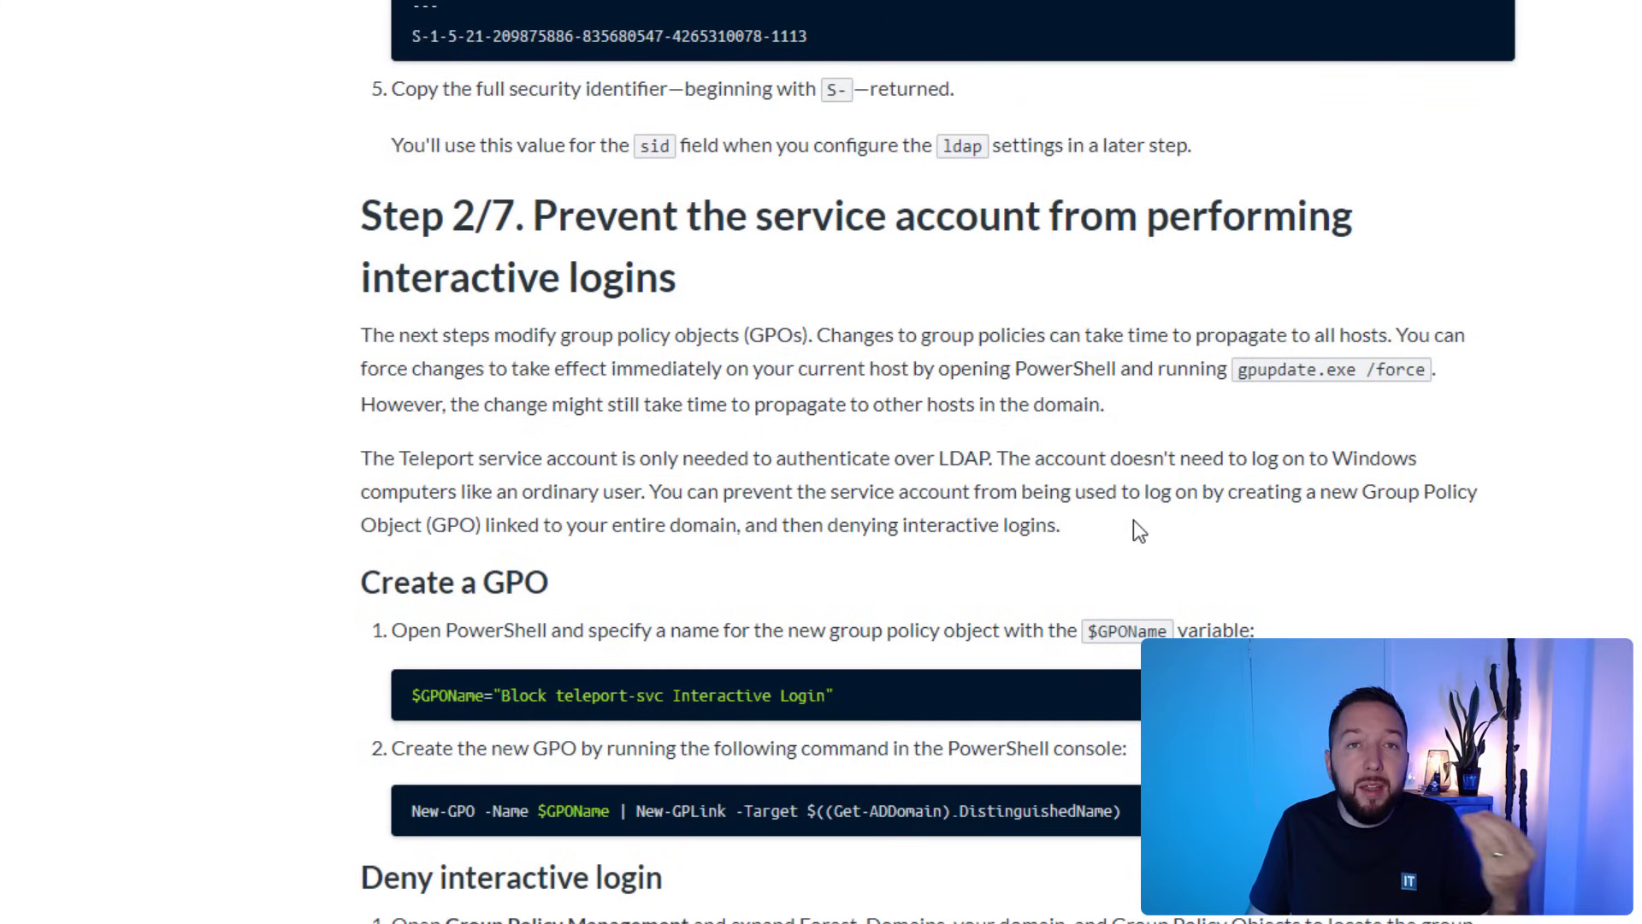
pyautogui.scroll(-15, 1133, 527)
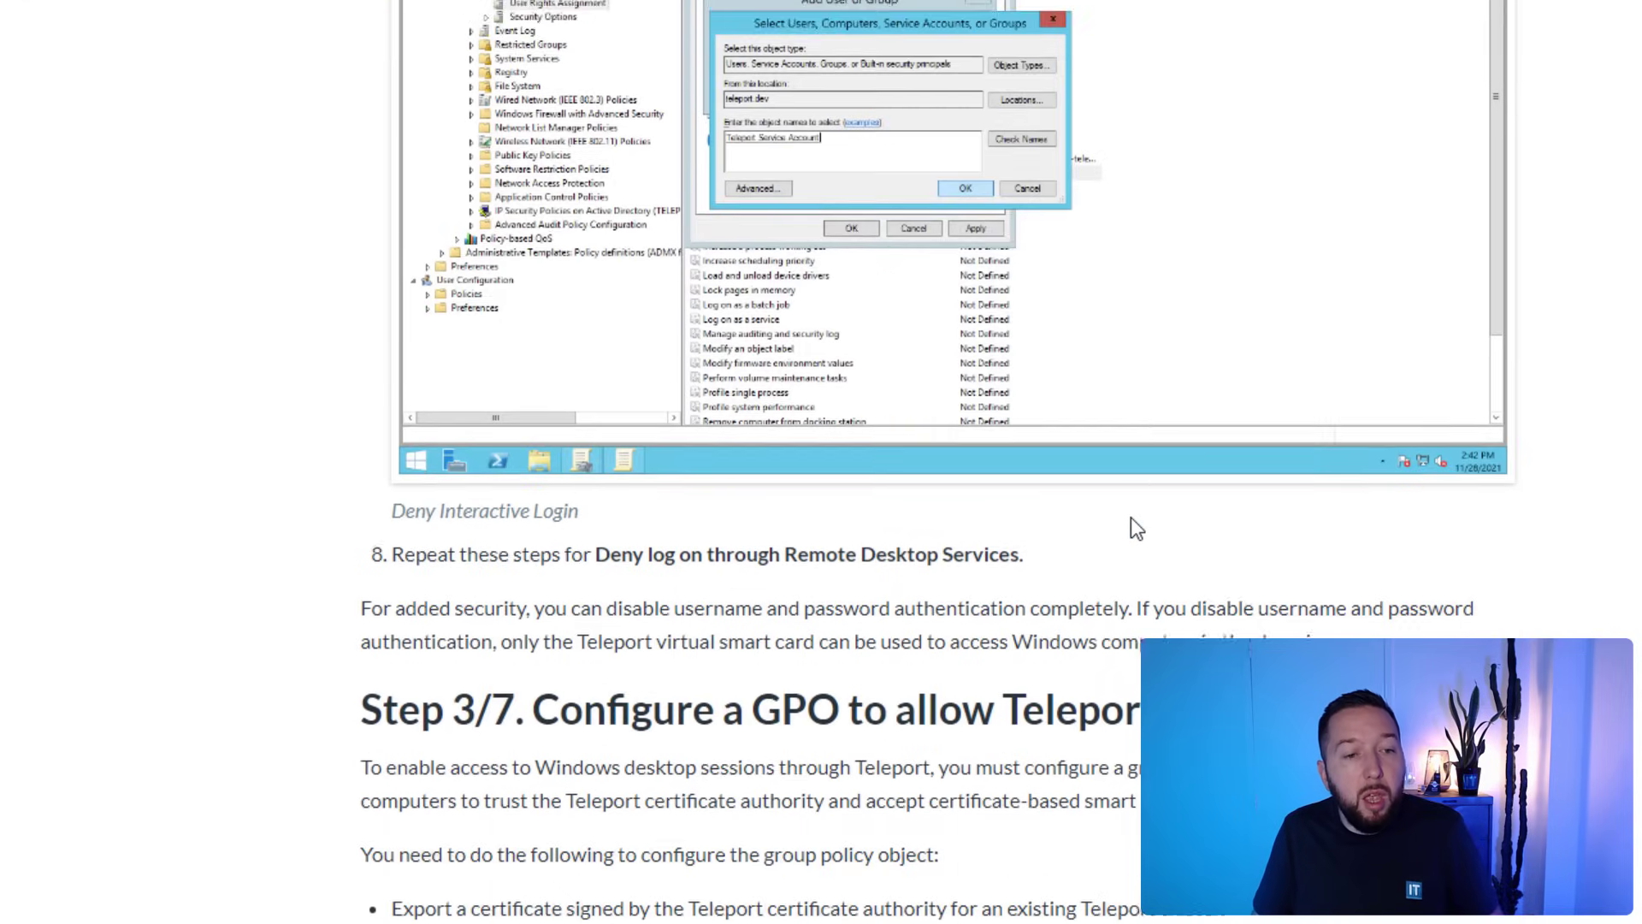
pyautogui.scroll(-5, 1133, 527)
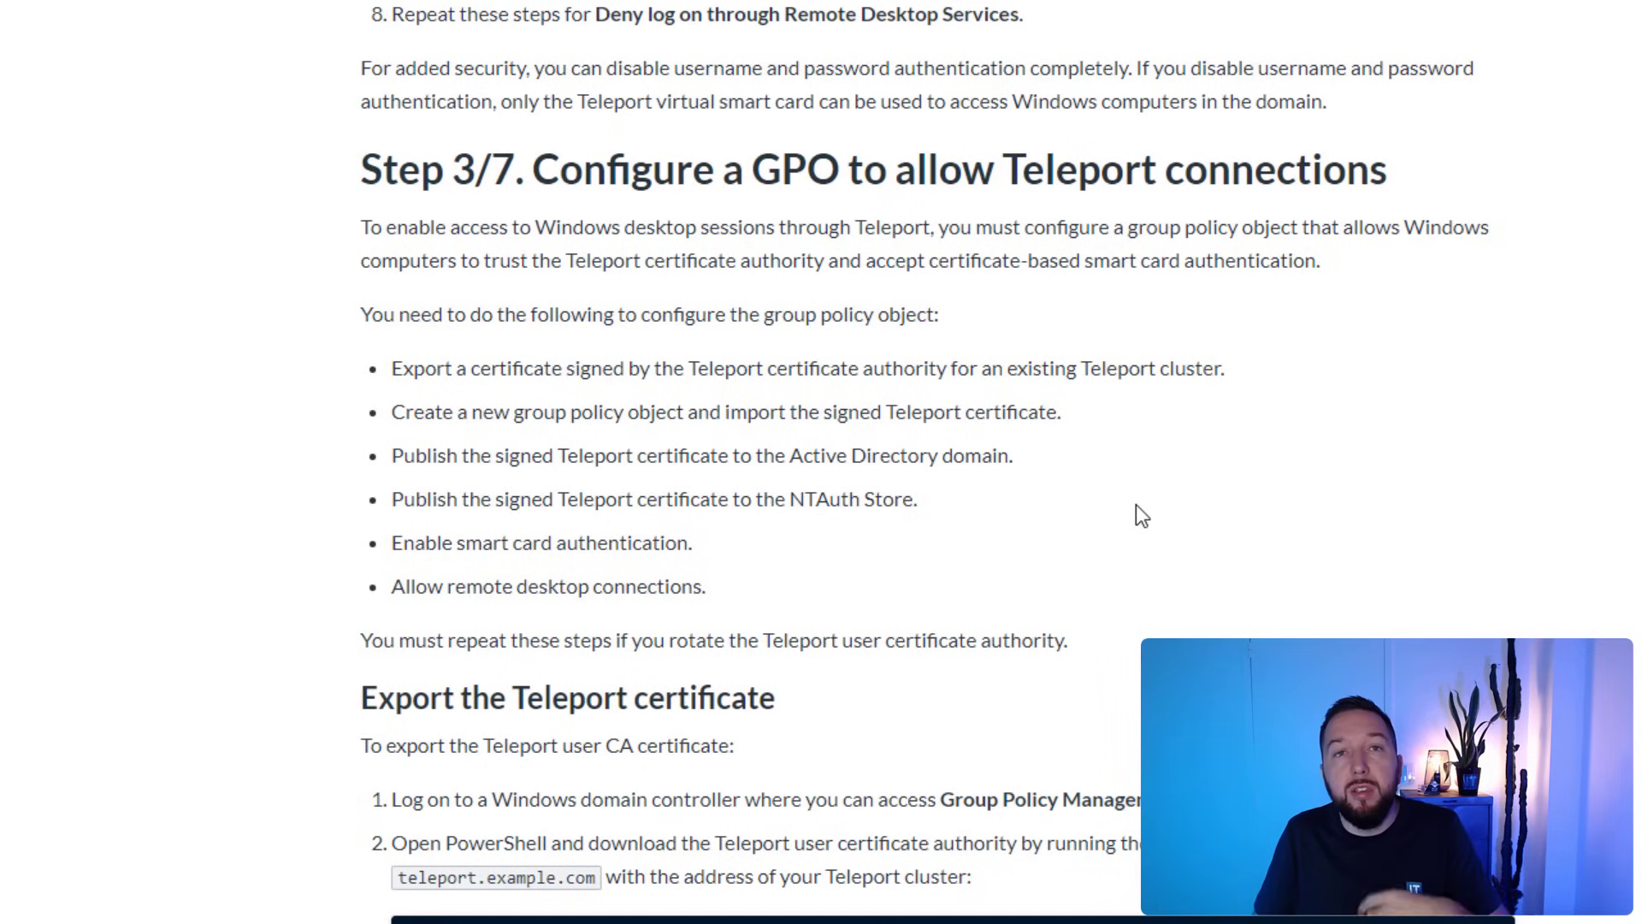
# Read the manual guide's GPO, smart card and remote desktop sections, continuing past Step 4/7 on the RDP certificate.
pyautogui.scroll(-8, 1136, 505)
pyautogui.scroll(-8, 1136, 504)
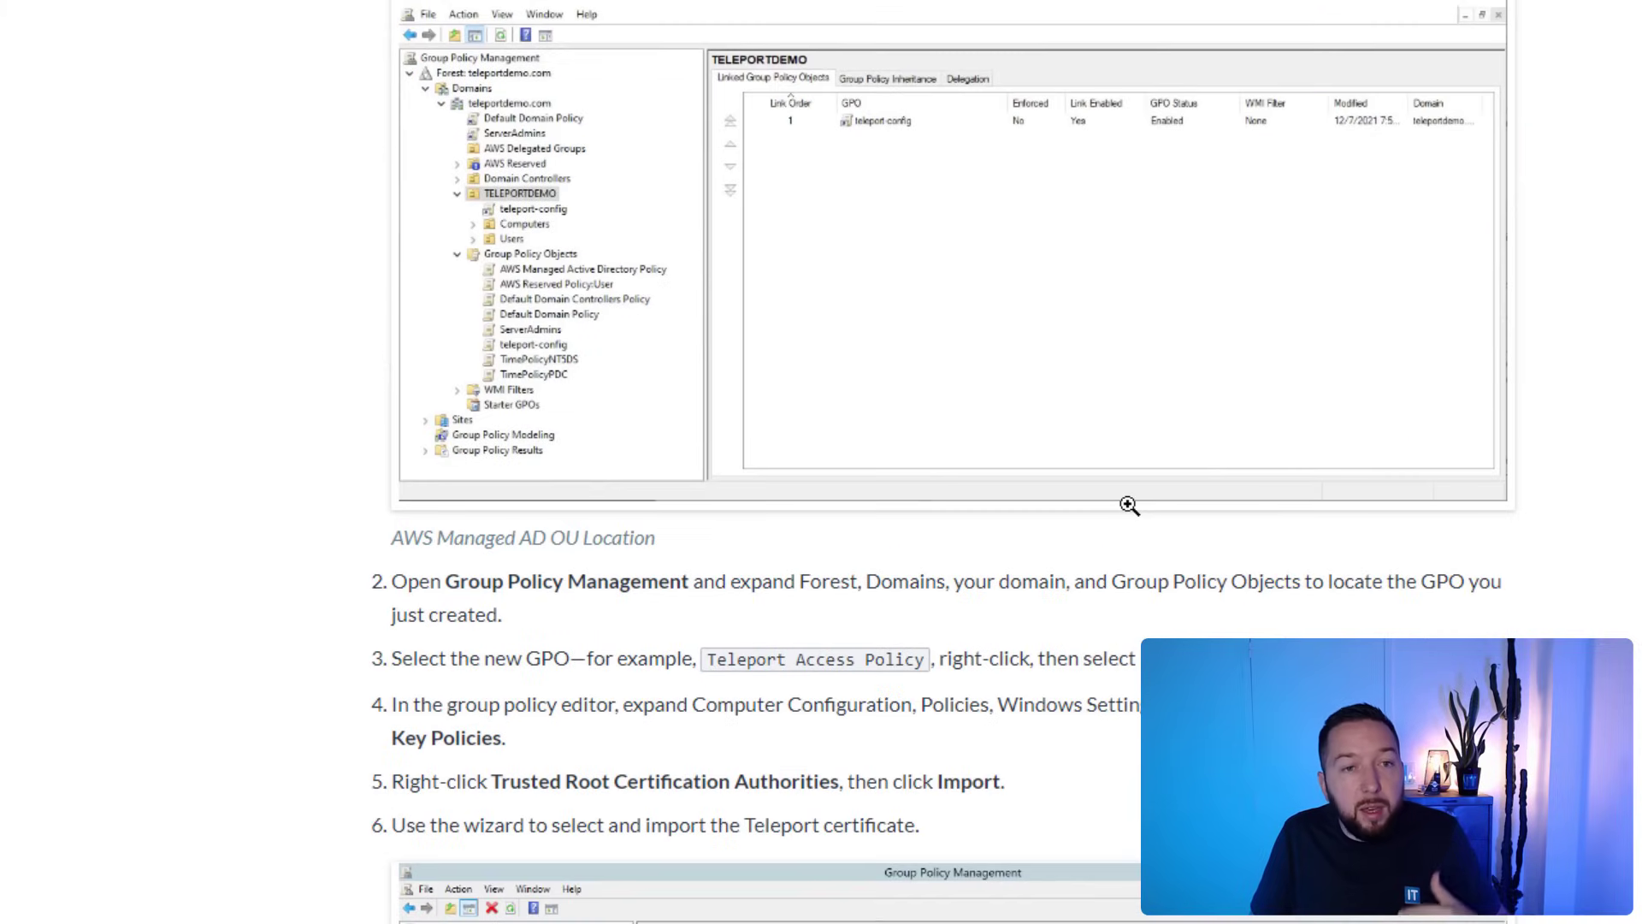
pyautogui.scroll(-12, 1129, 505)
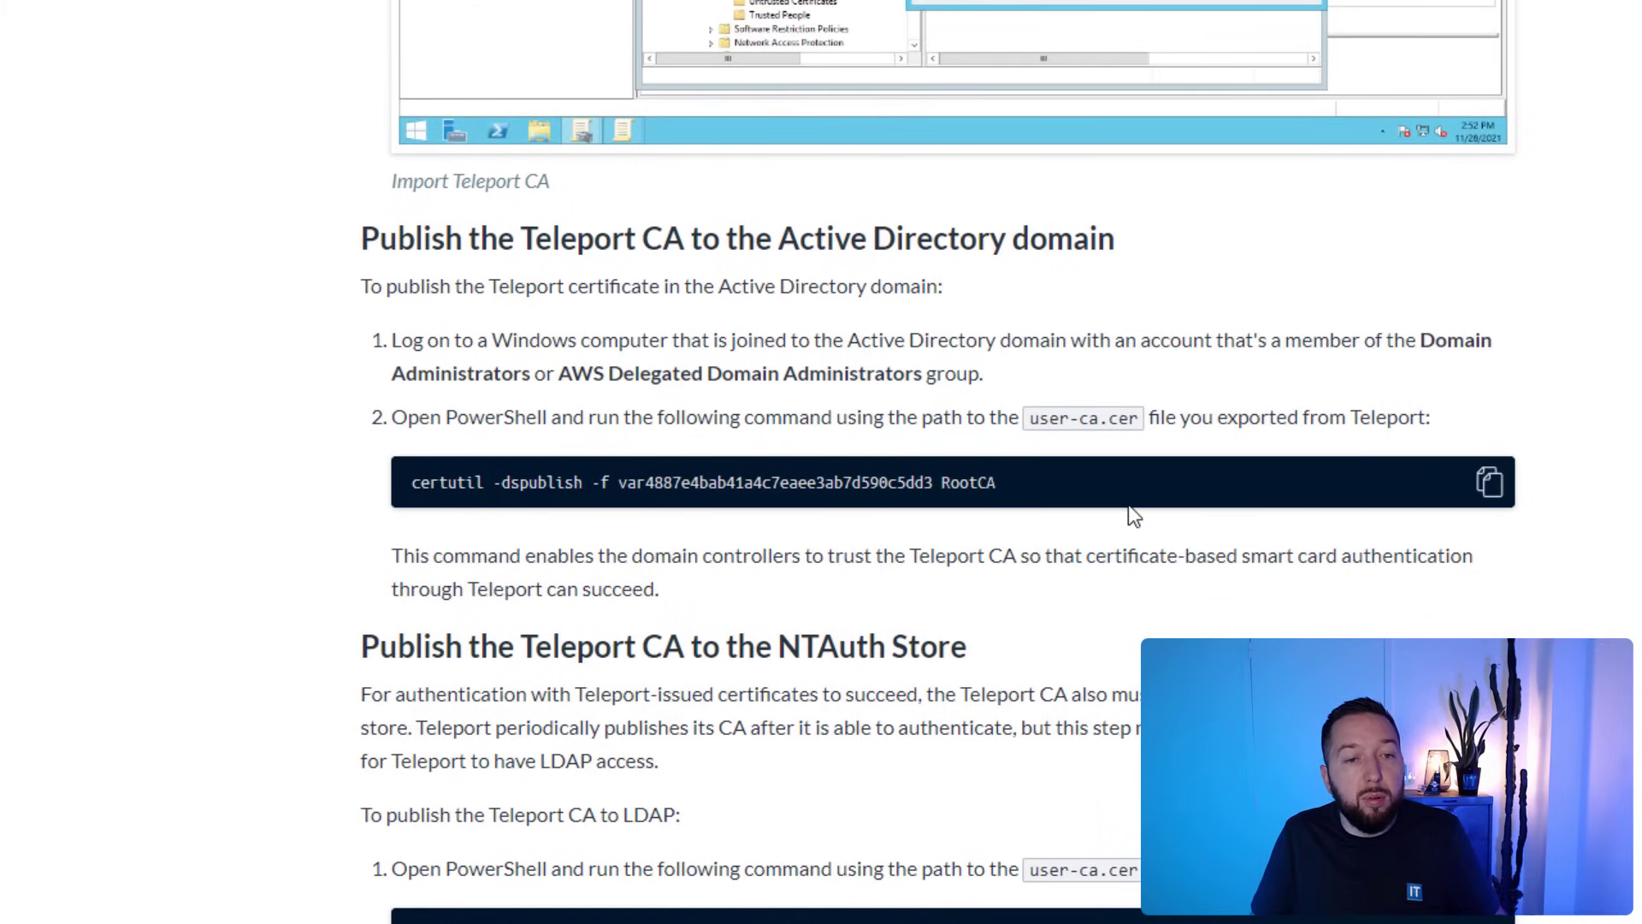
pyautogui.scroll(-13, 1128, 506)
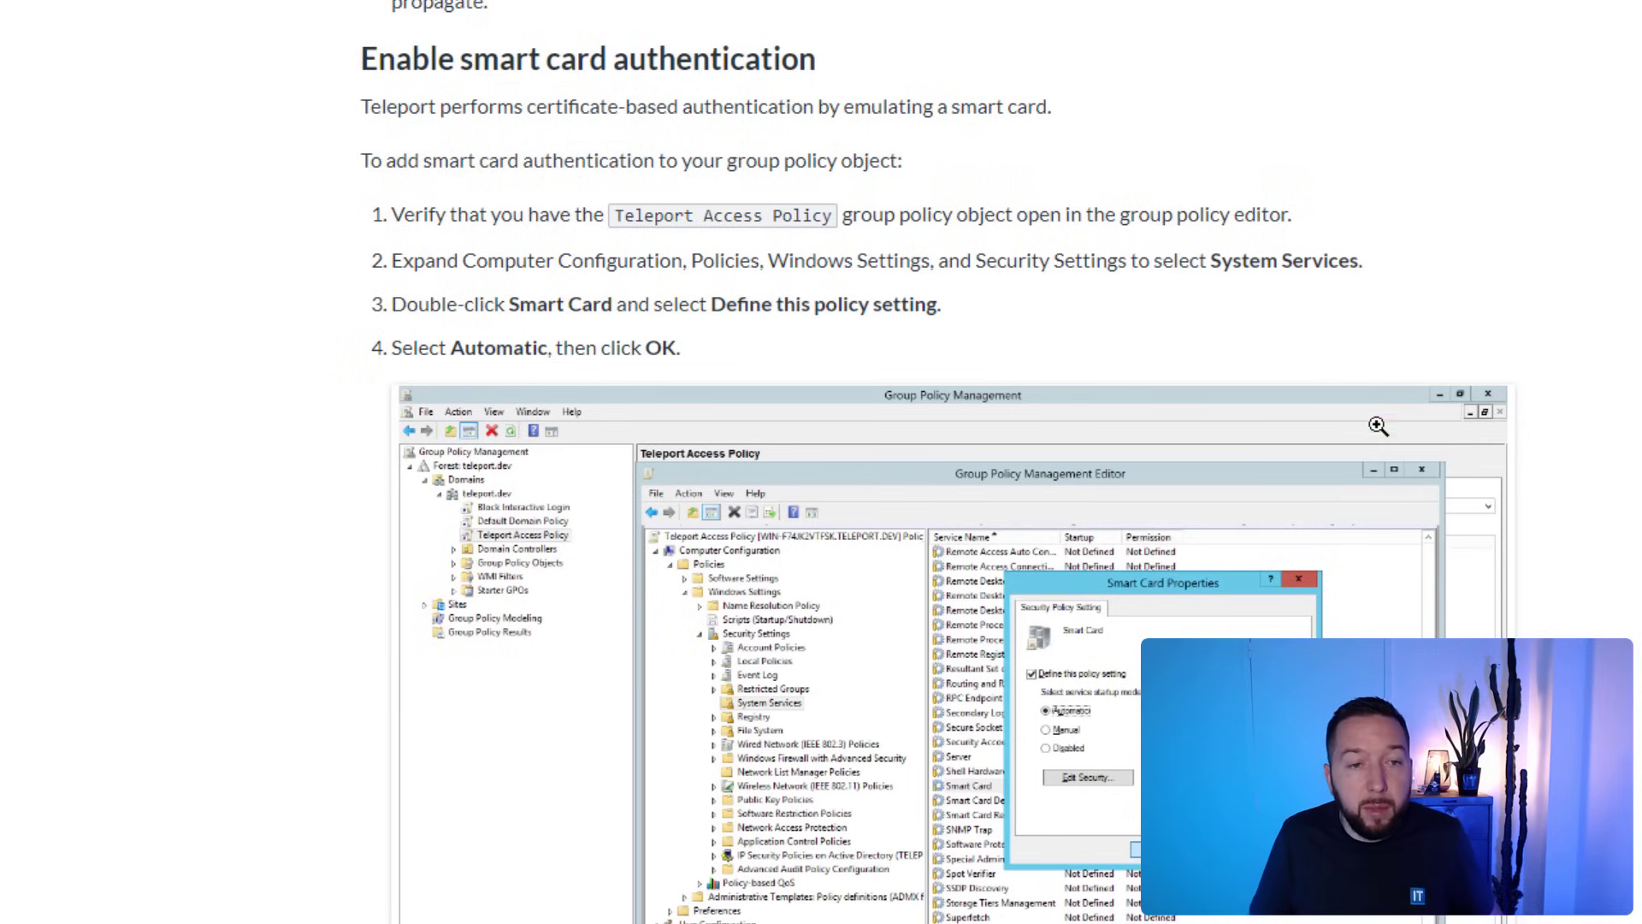
pyautogui.scroll(-3, 1587, 556)
pyautogui.scroll(2, 1611, 544)
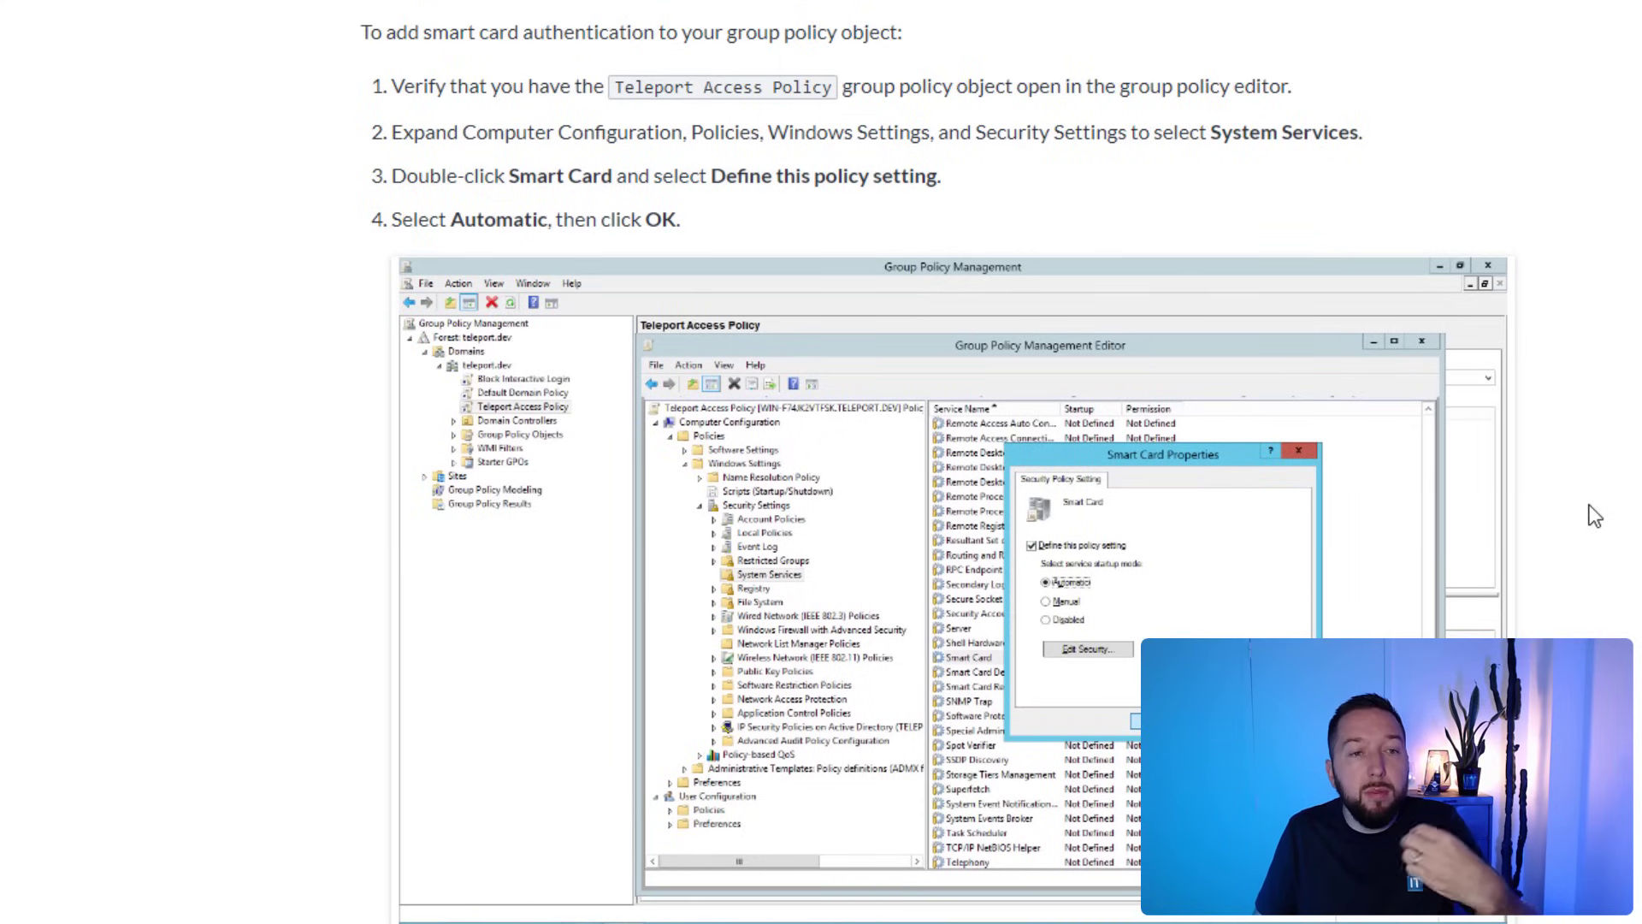
pyautogui.scroll(-7, 1565, 513)
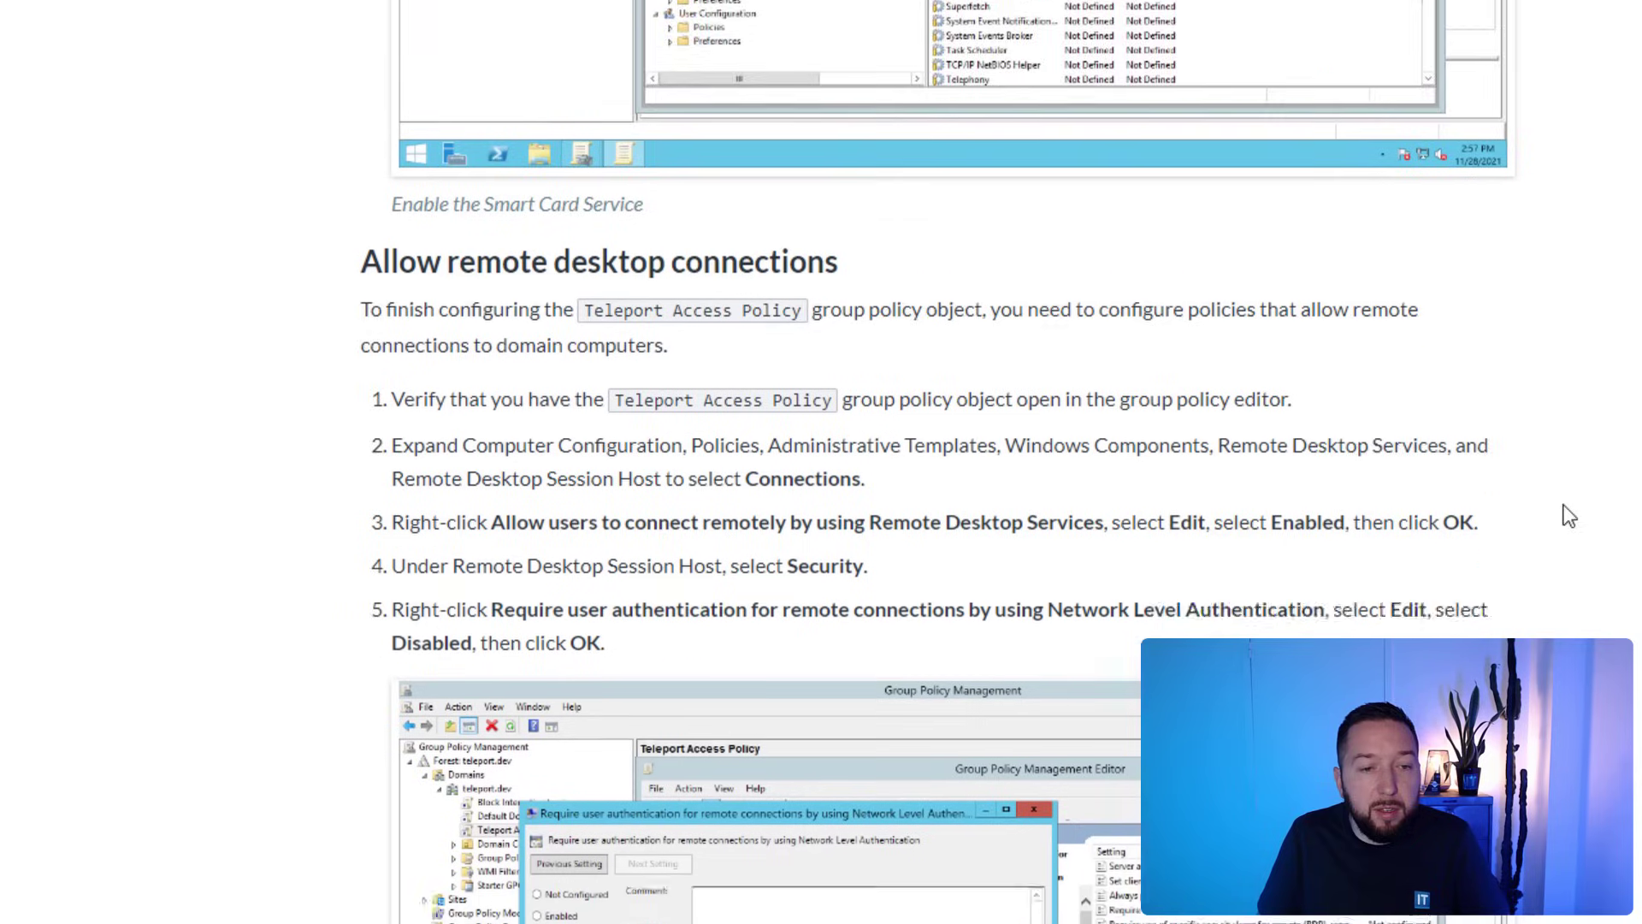
pyautogui.scroll(-7, 652, 454)
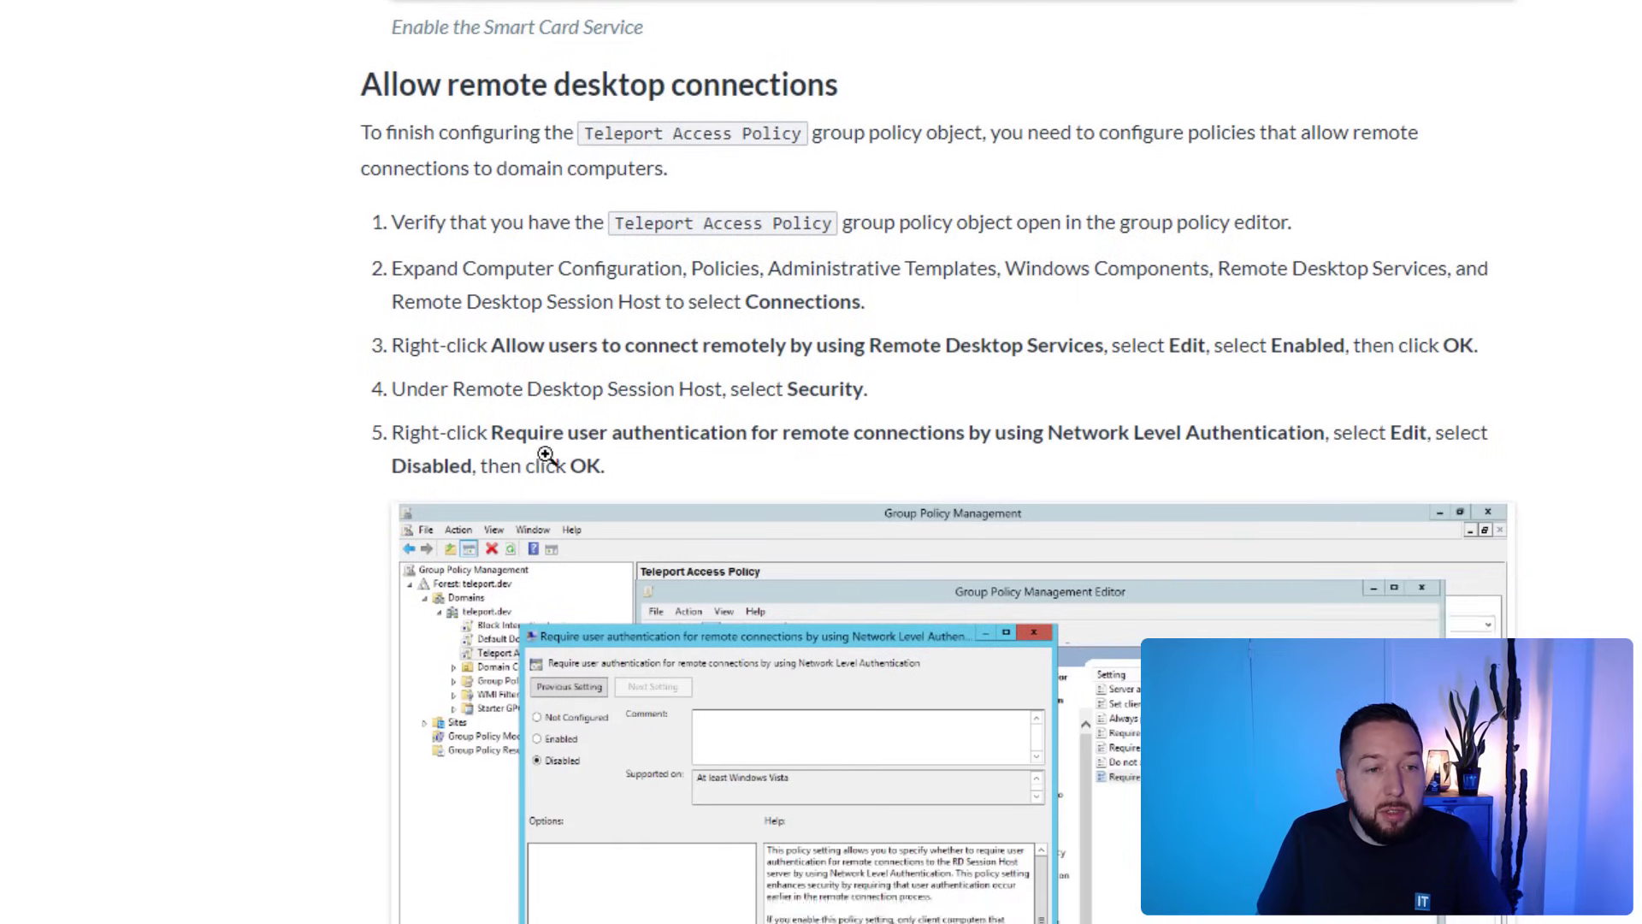
pyautogui.scroll(-14, 188, 572)
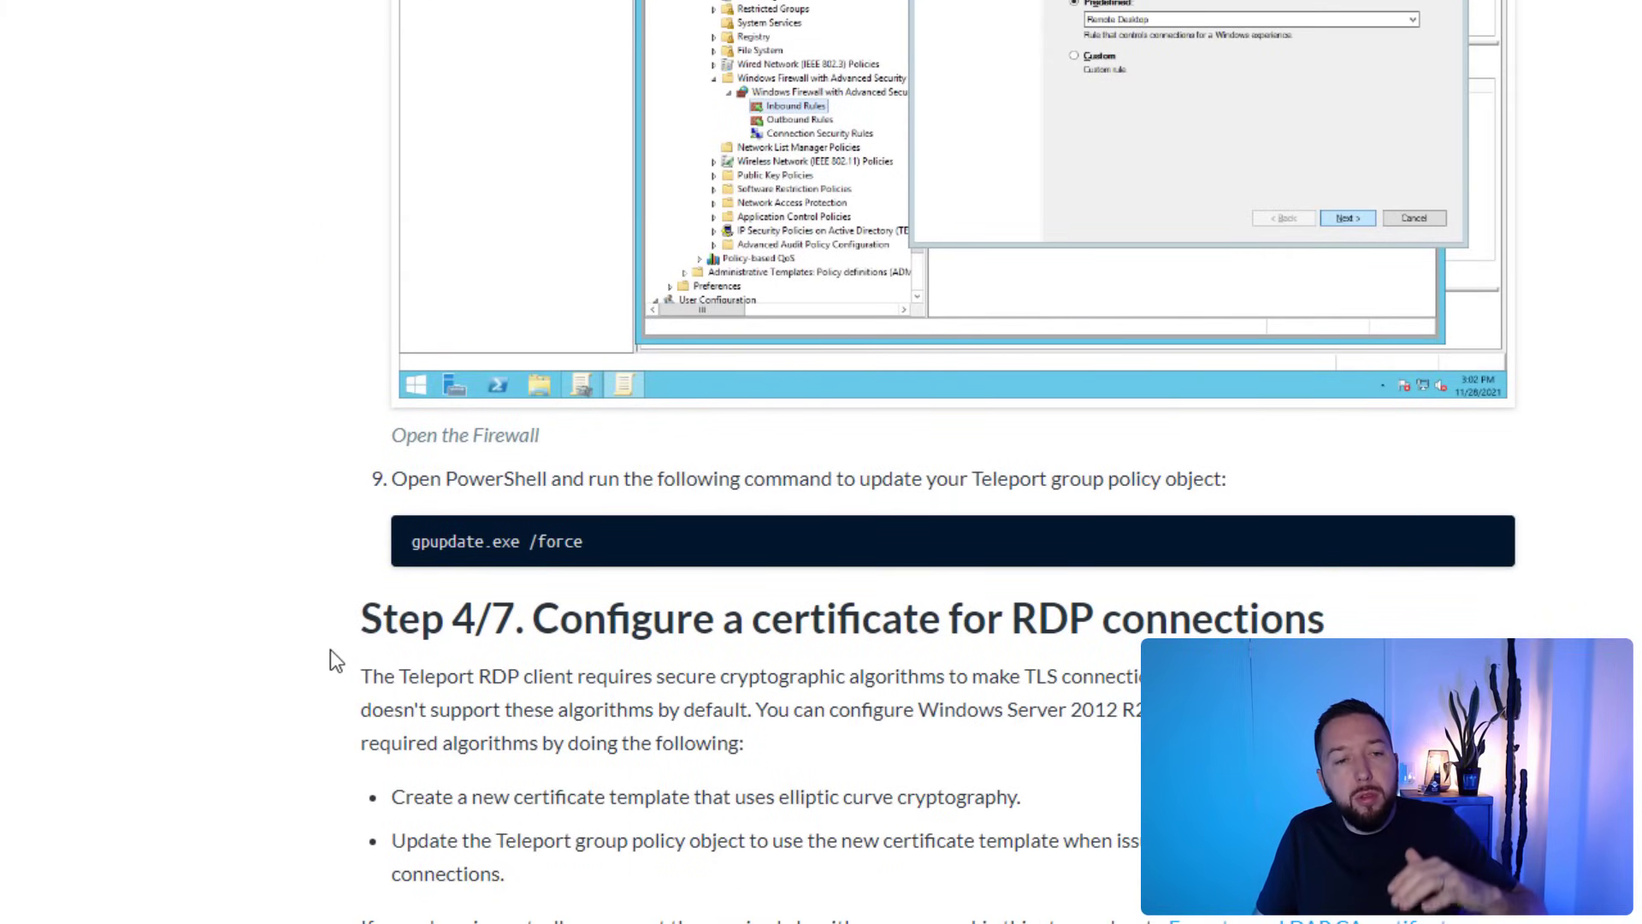
pyautogui.scroll(-2, 334, 657)
pyautogui.scroll(-20, 342, 663)
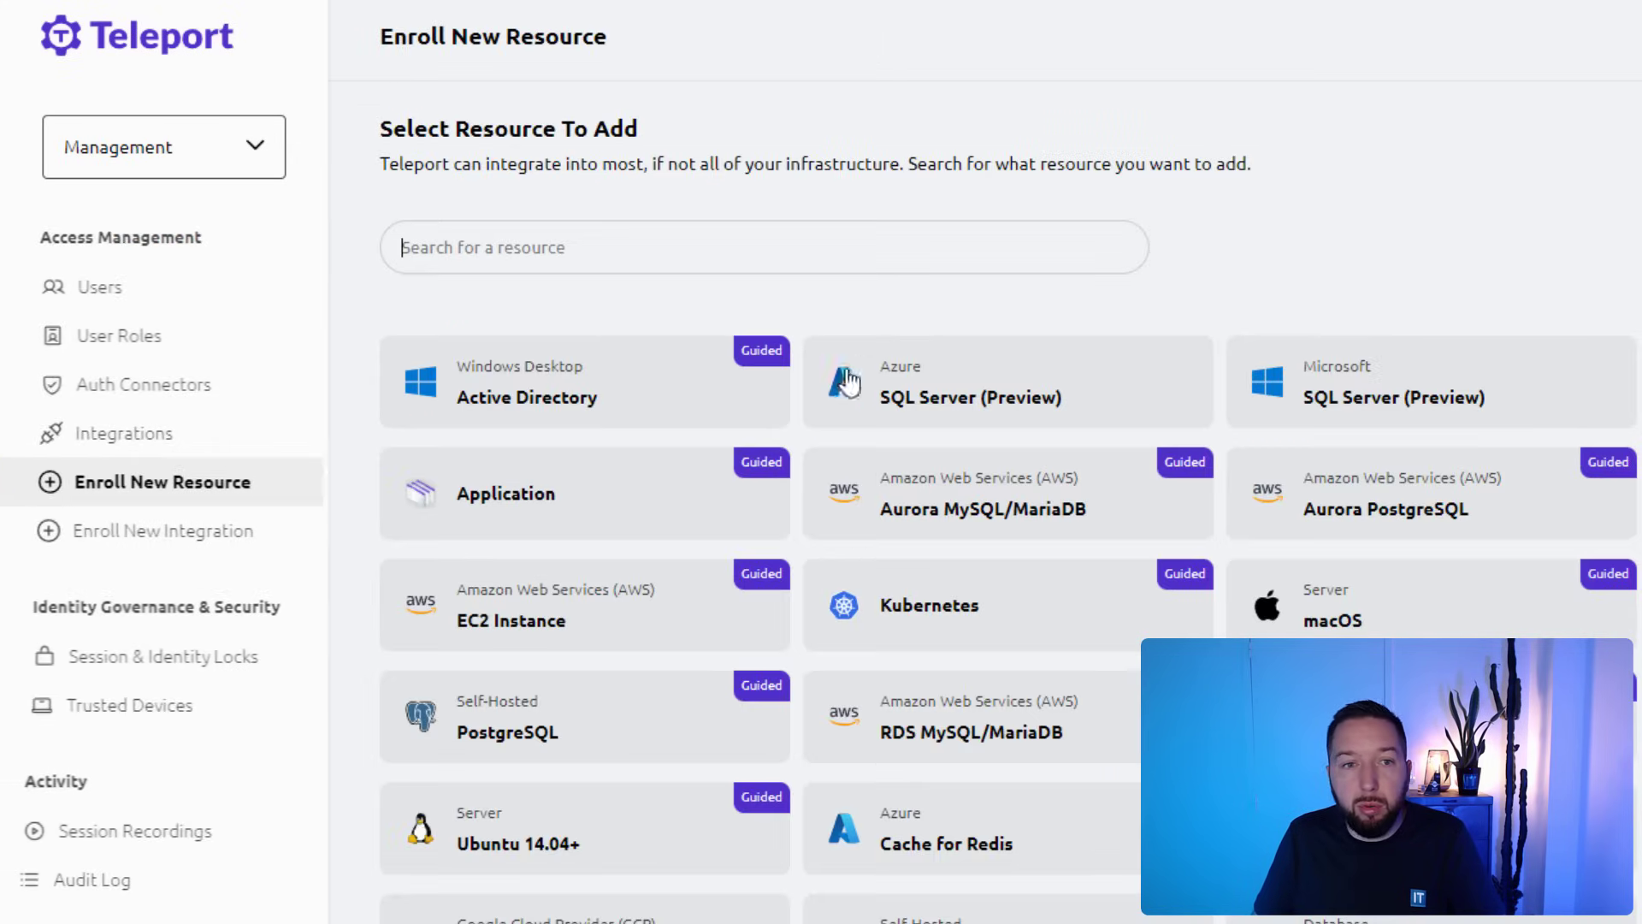
# Advance the guided Active Directory desktop enrollment to Connect Teleport and open its configure-ad.ps1 script URL in the browser.
pyautogui.click(547, 395)
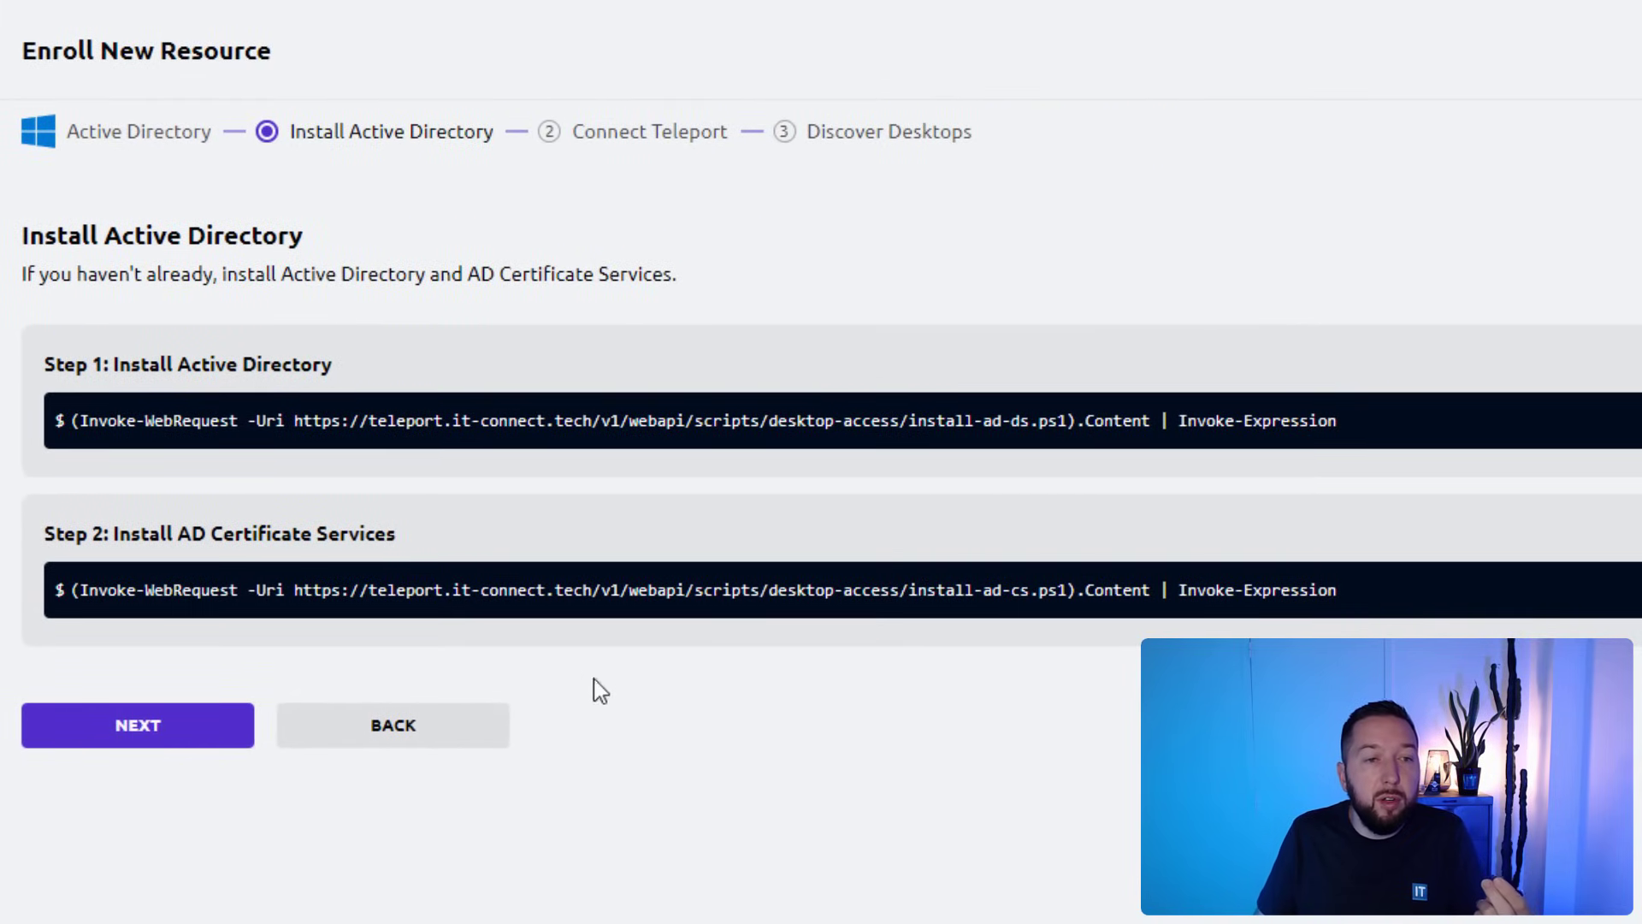
pyautogui.click(214, 731)
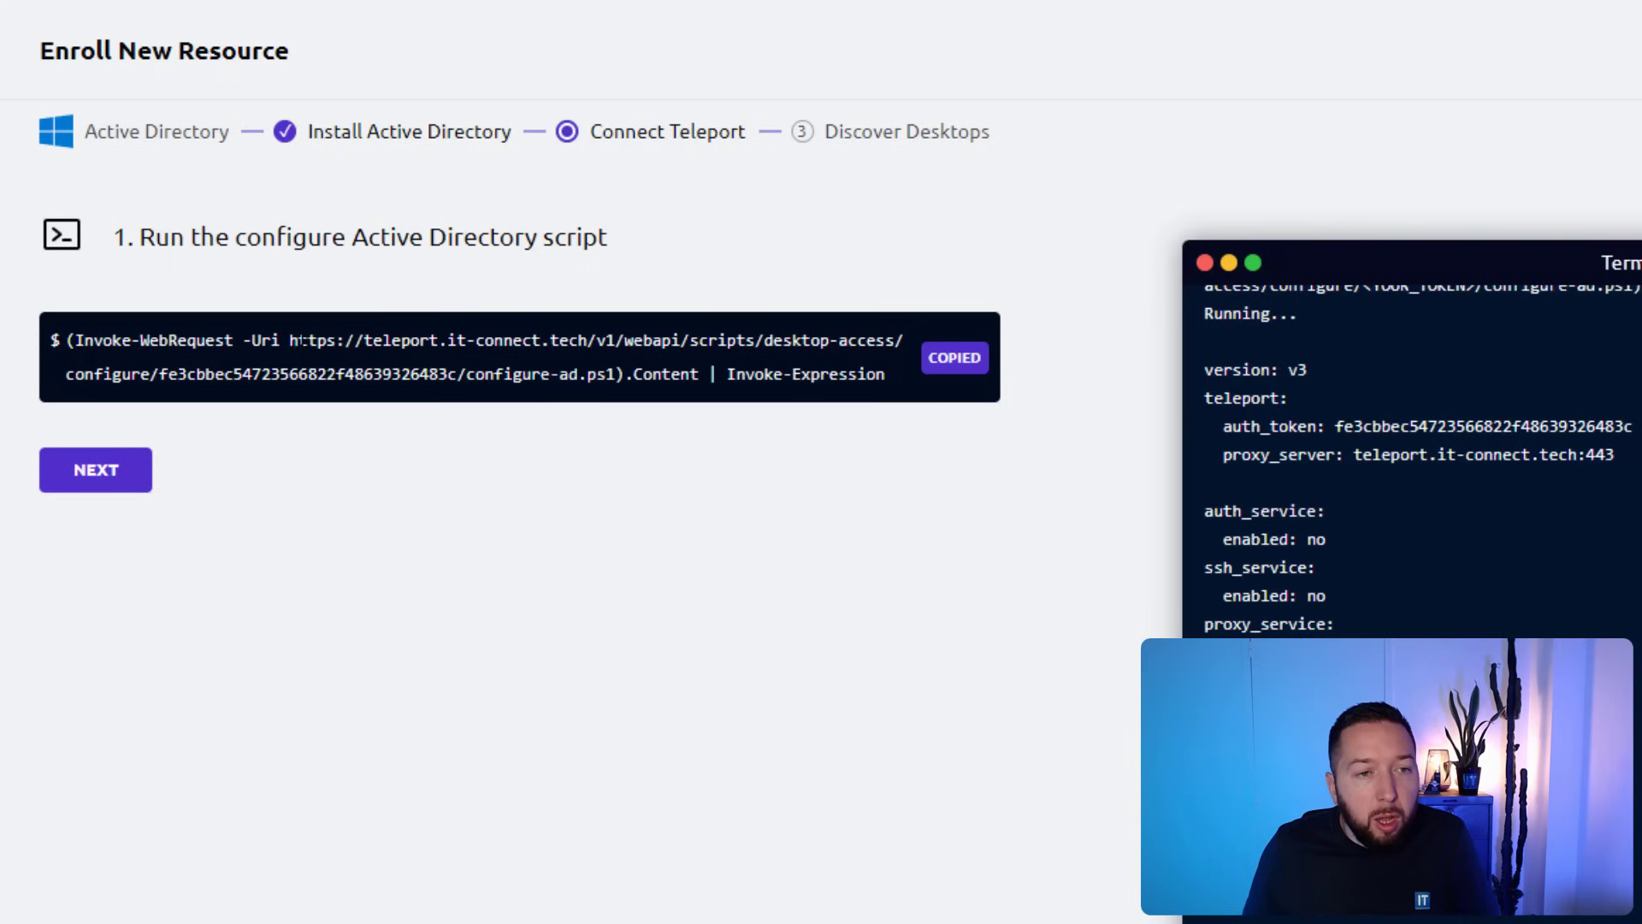
pyautogui.moveTo(290, 340); pyautogui.dragTo(618, 373)
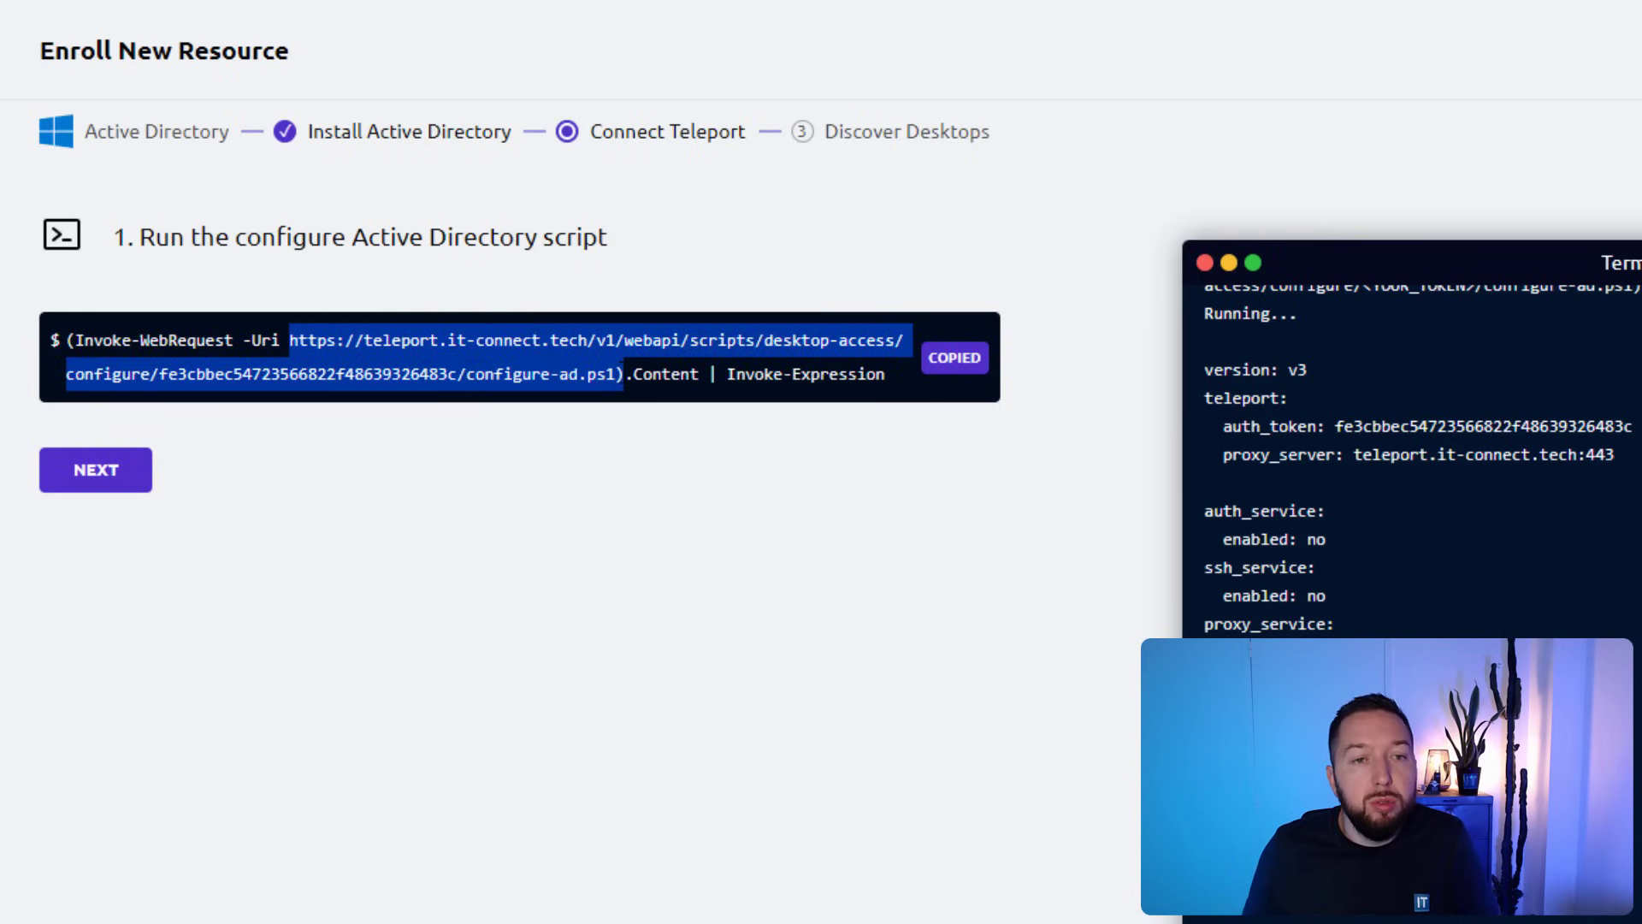
pyautogui.rightClick(549, 366)
pyautogui.click(624, 381)
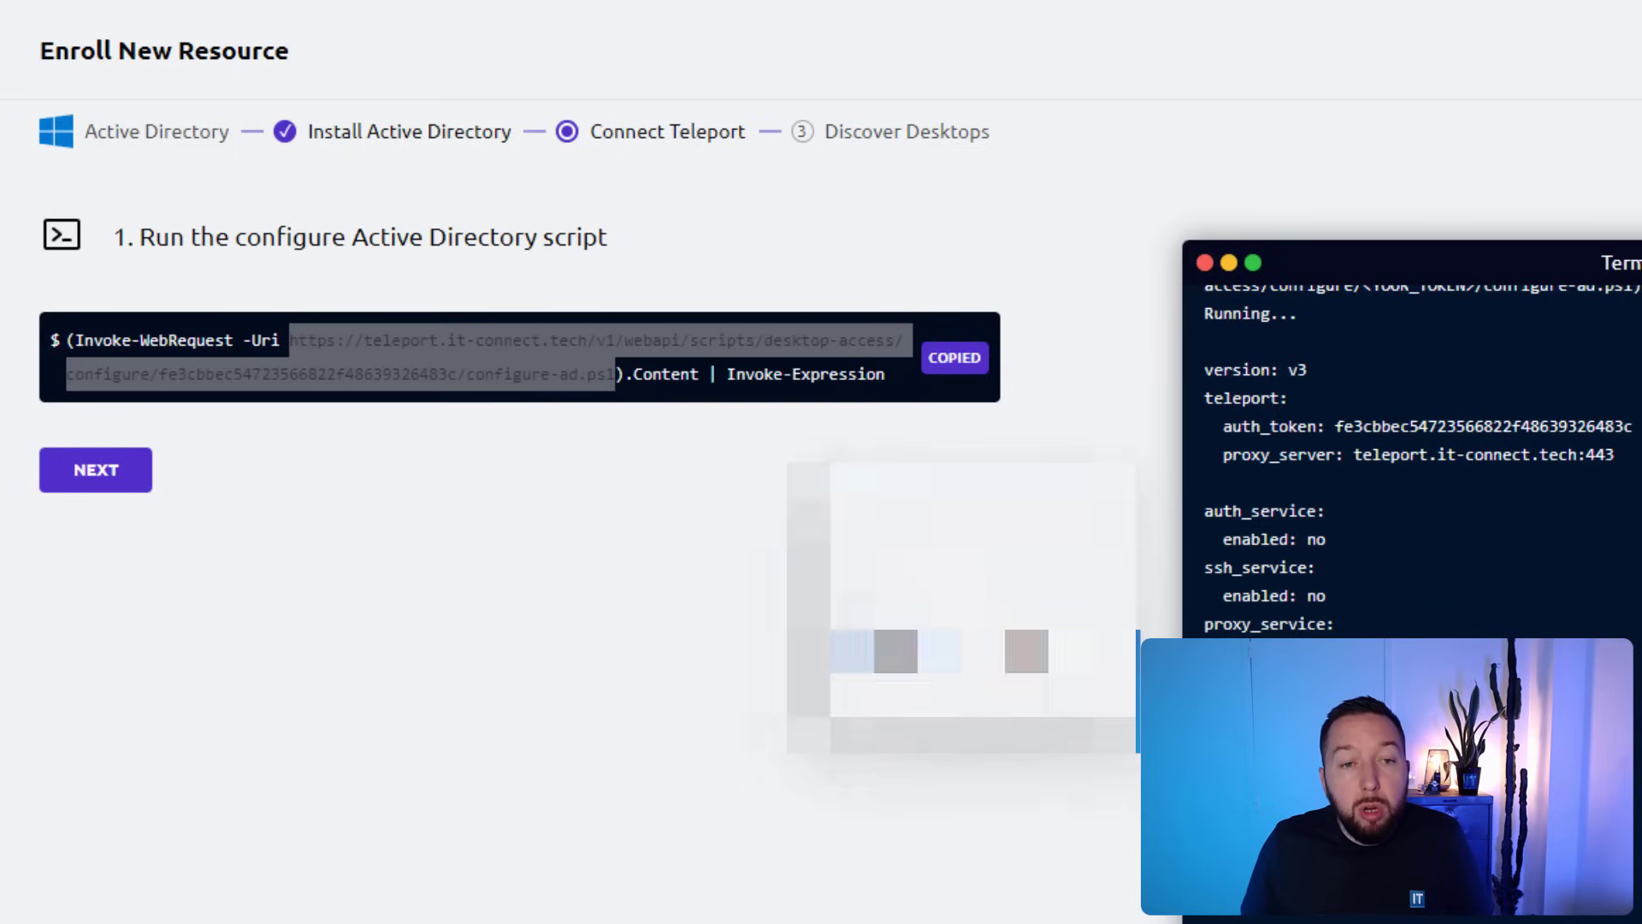
pyautogui.rightClick(481, 347)
pyautogui.click(613, 458)
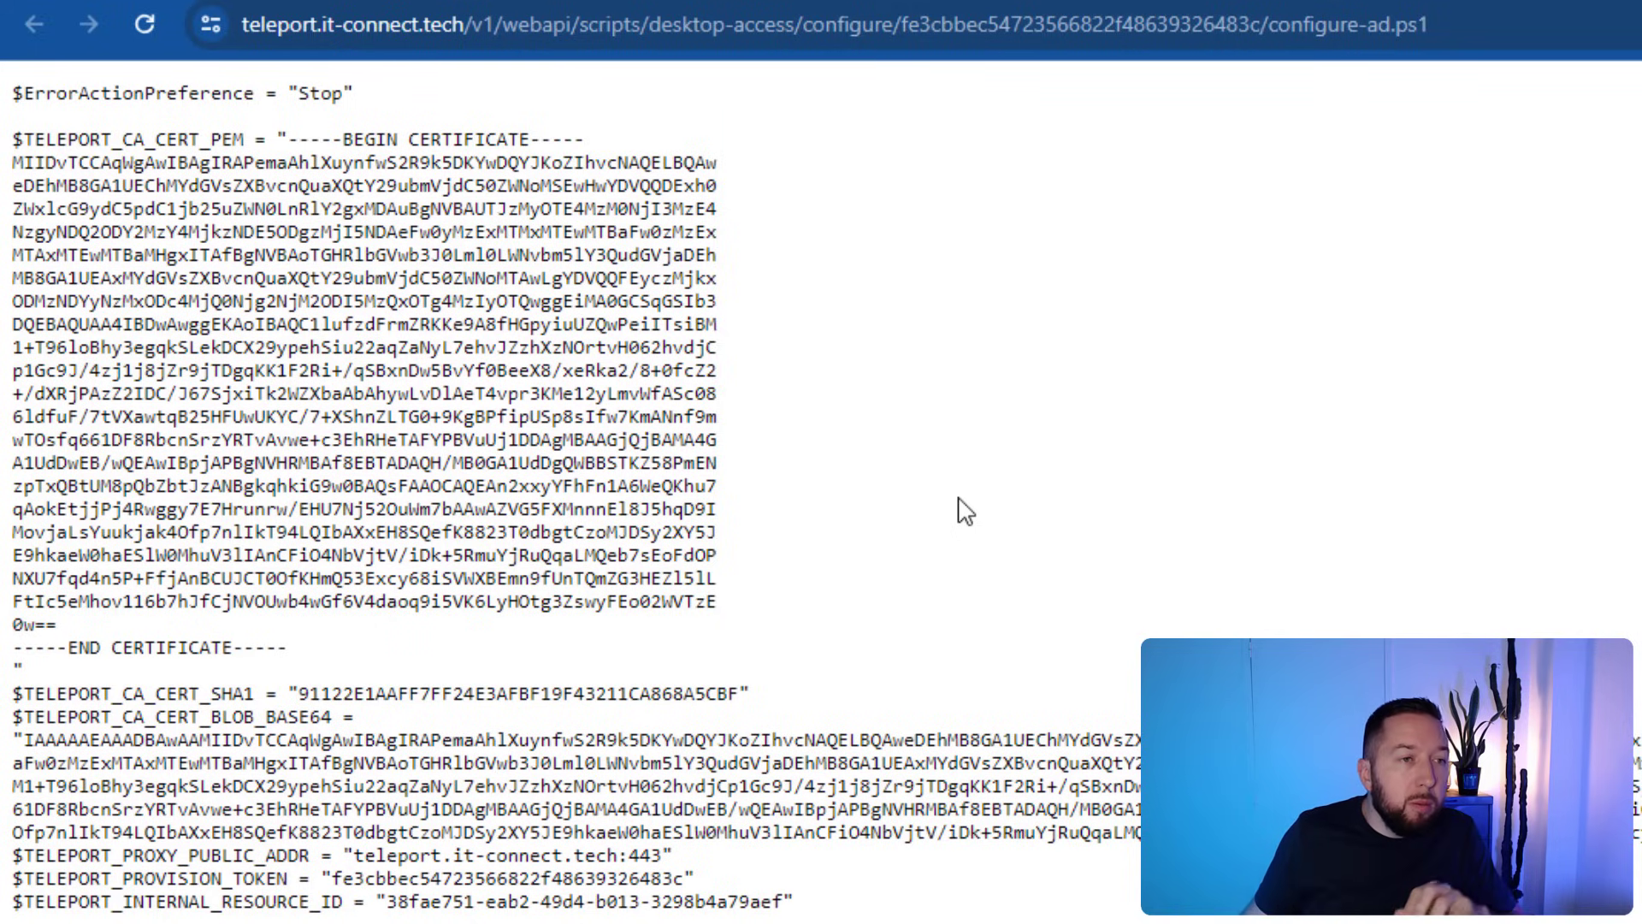
# Read through the configure-ad.ps1 script and compare it with the steps of the manual Active Directory guide.
pyautogui.scroll(-5, 1034, 539)
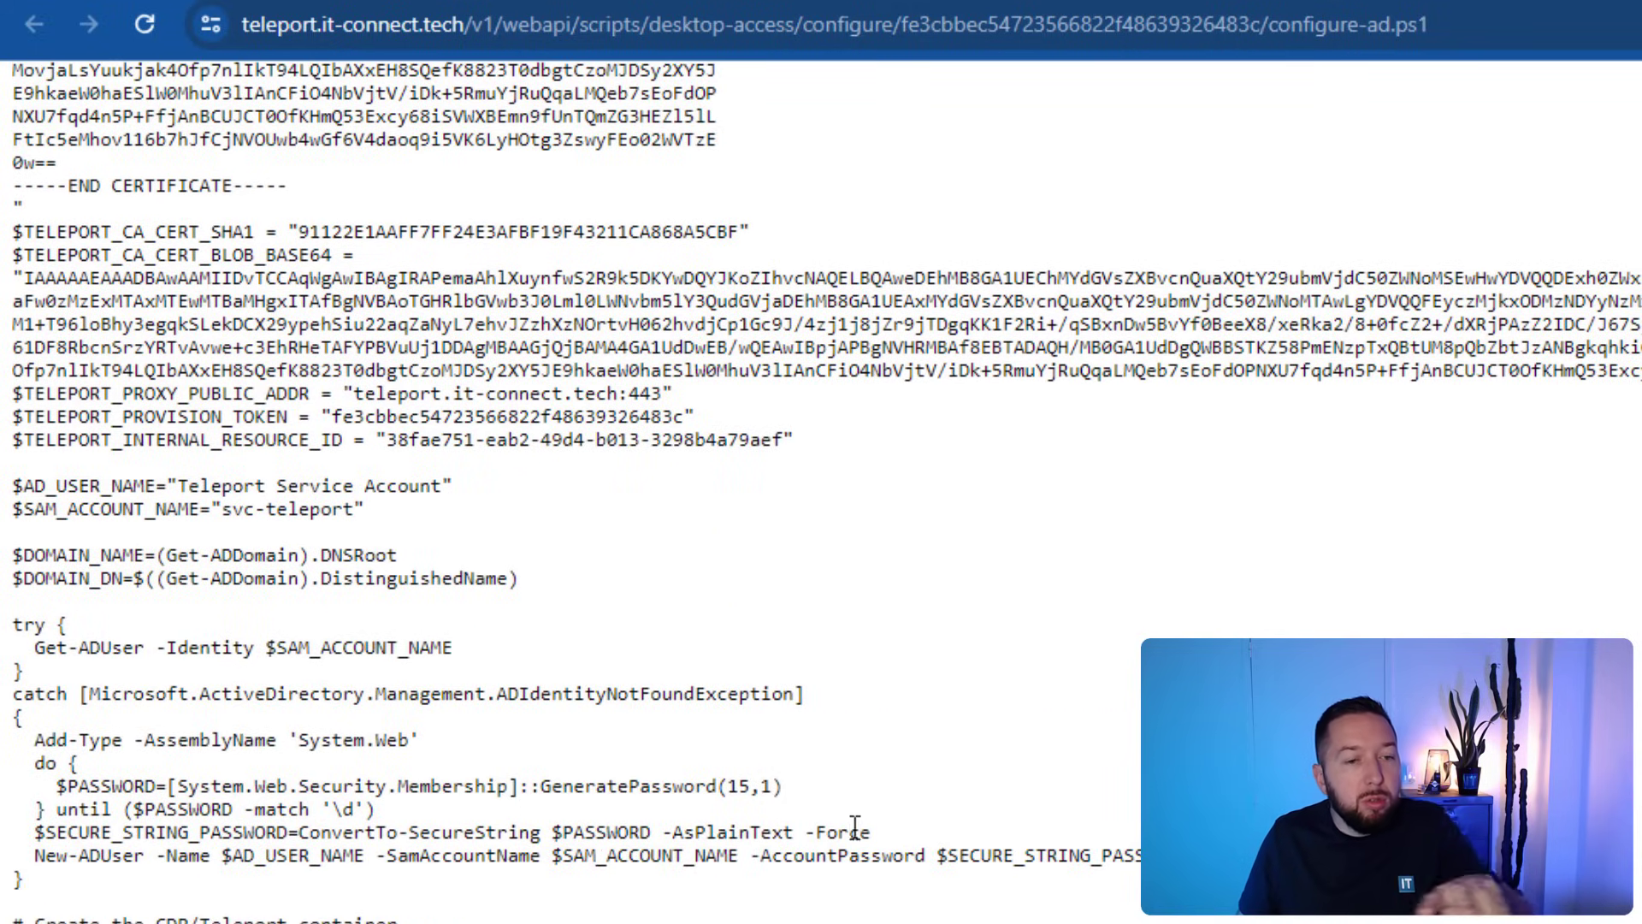
pyautogui.scroll(-6, 848, 825)
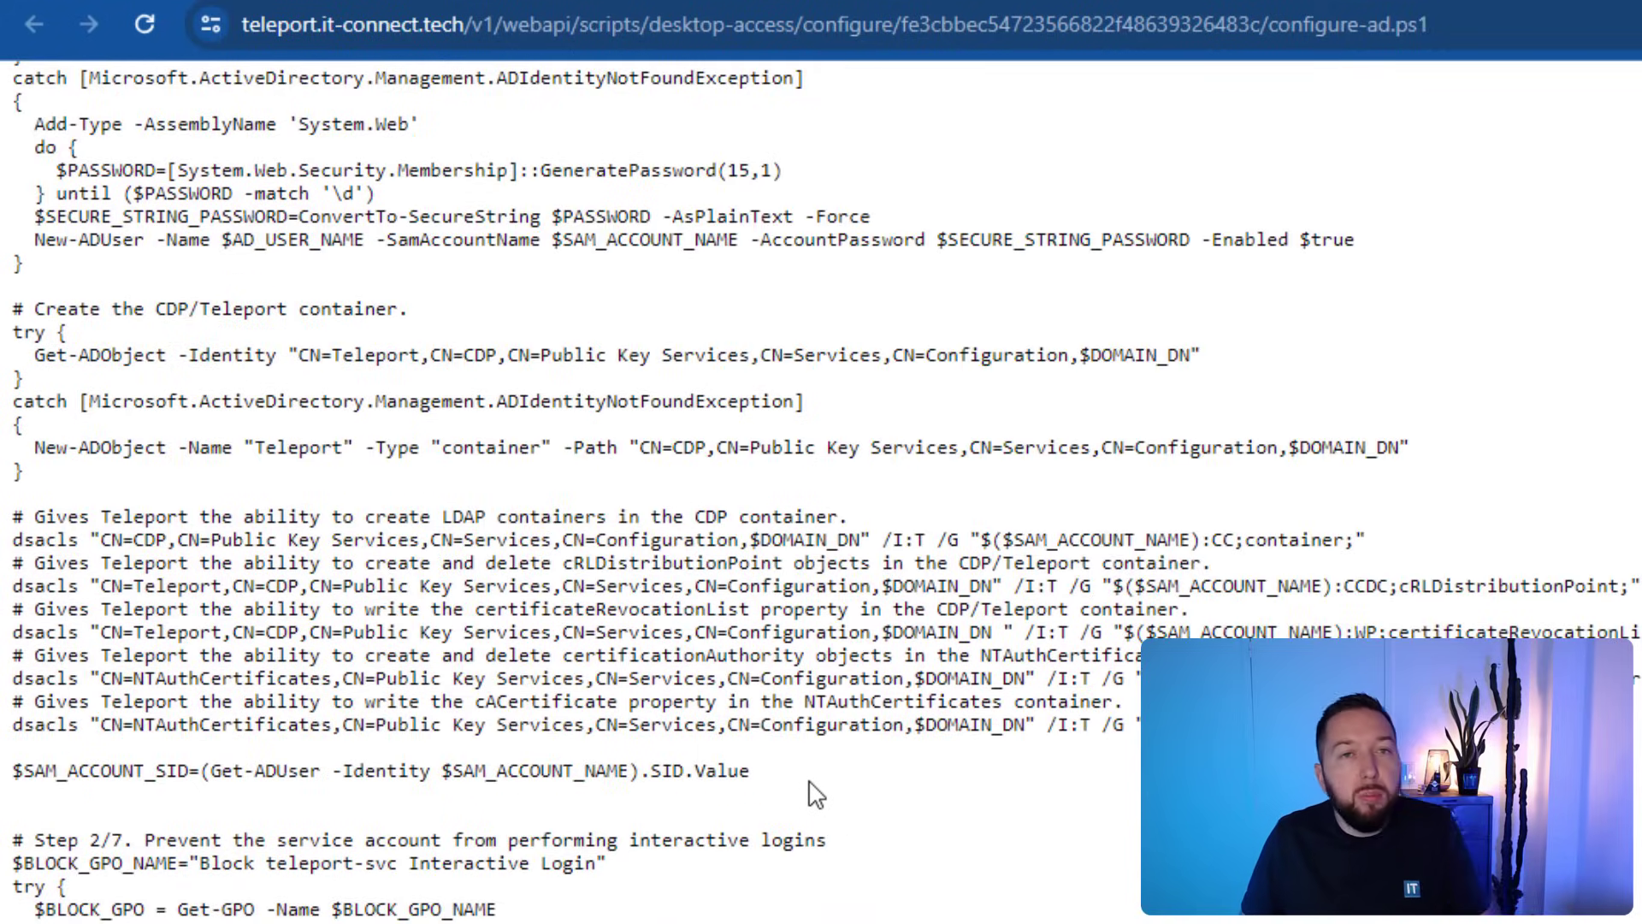
pyautogui.scroll(-20, 824, 846)
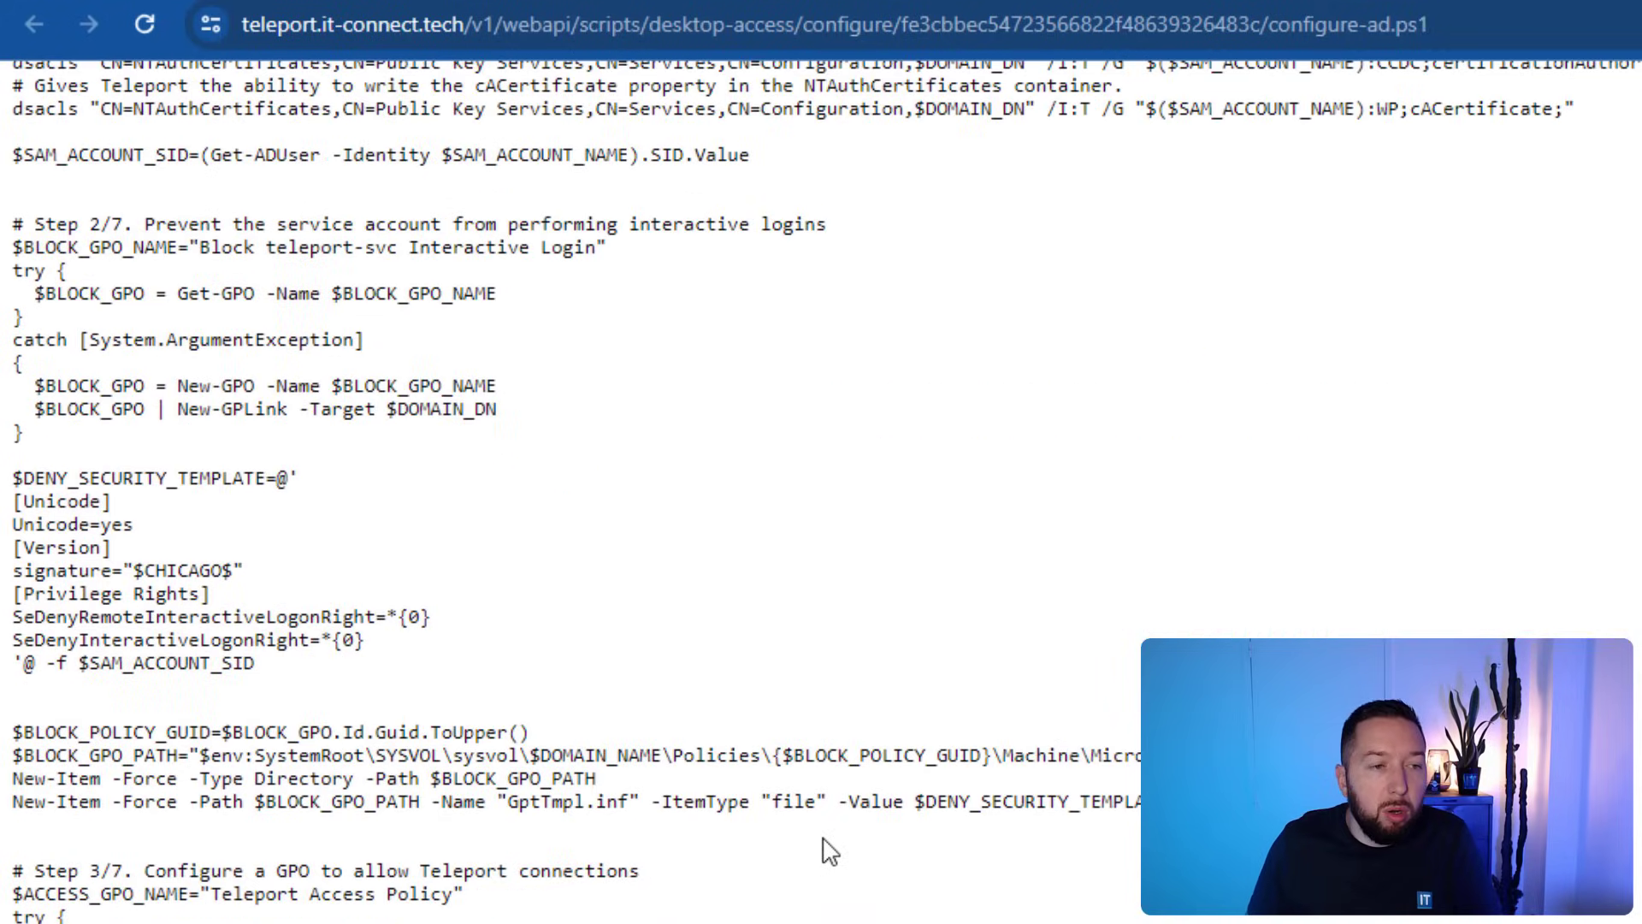
pyautogui.scroll(-10, 830, 761)
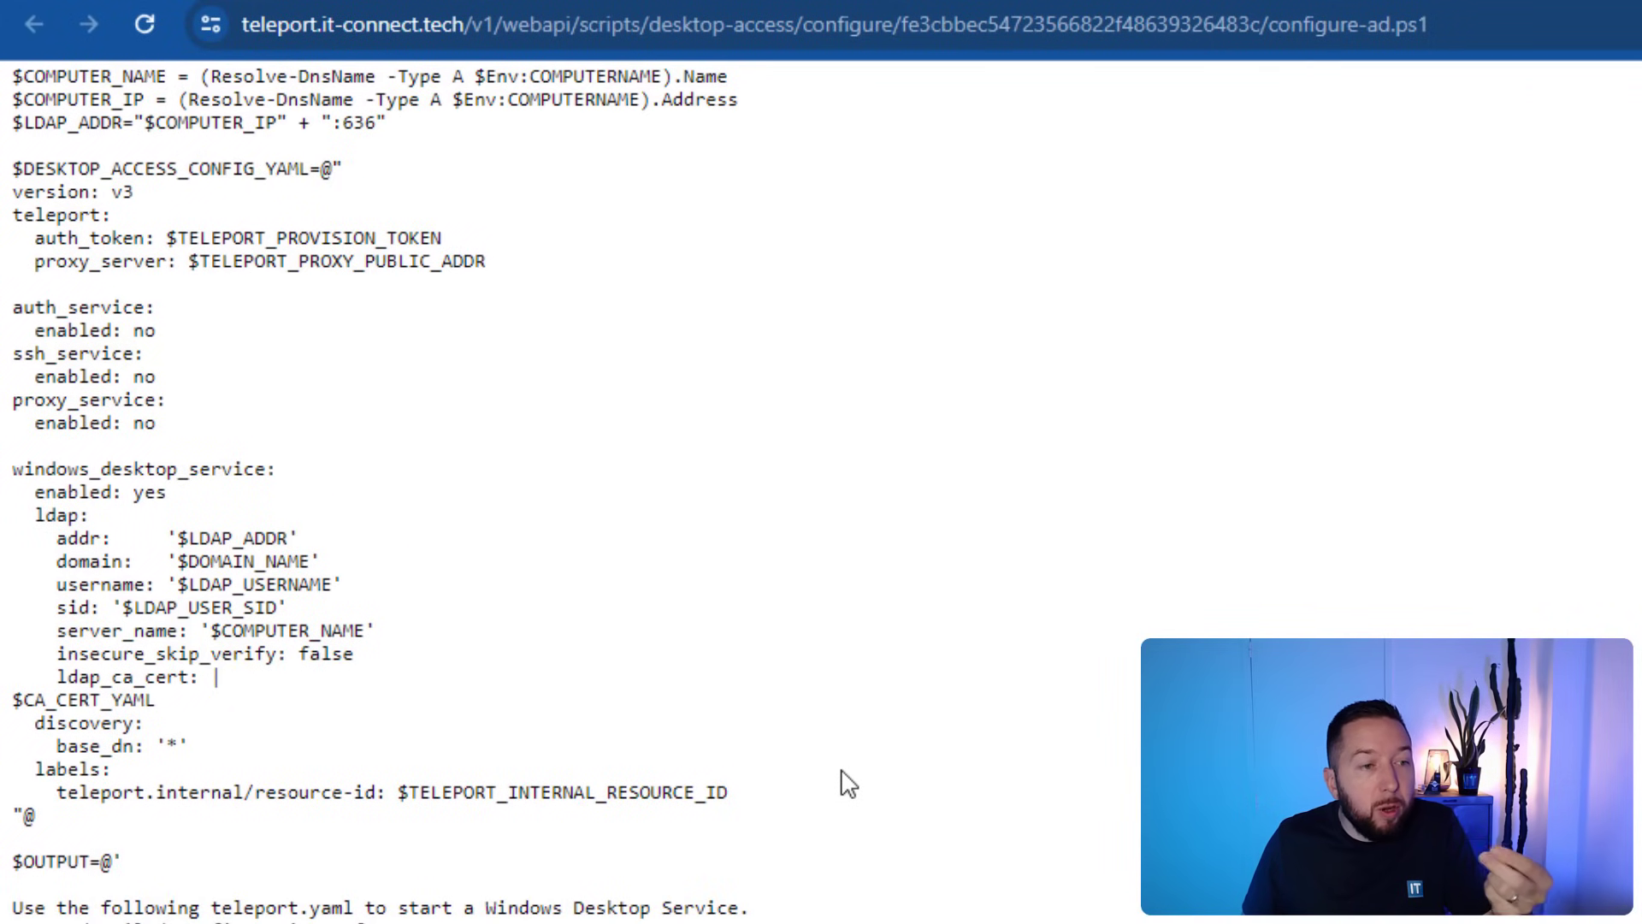
pyautogui.scroll(20, 851, 797)
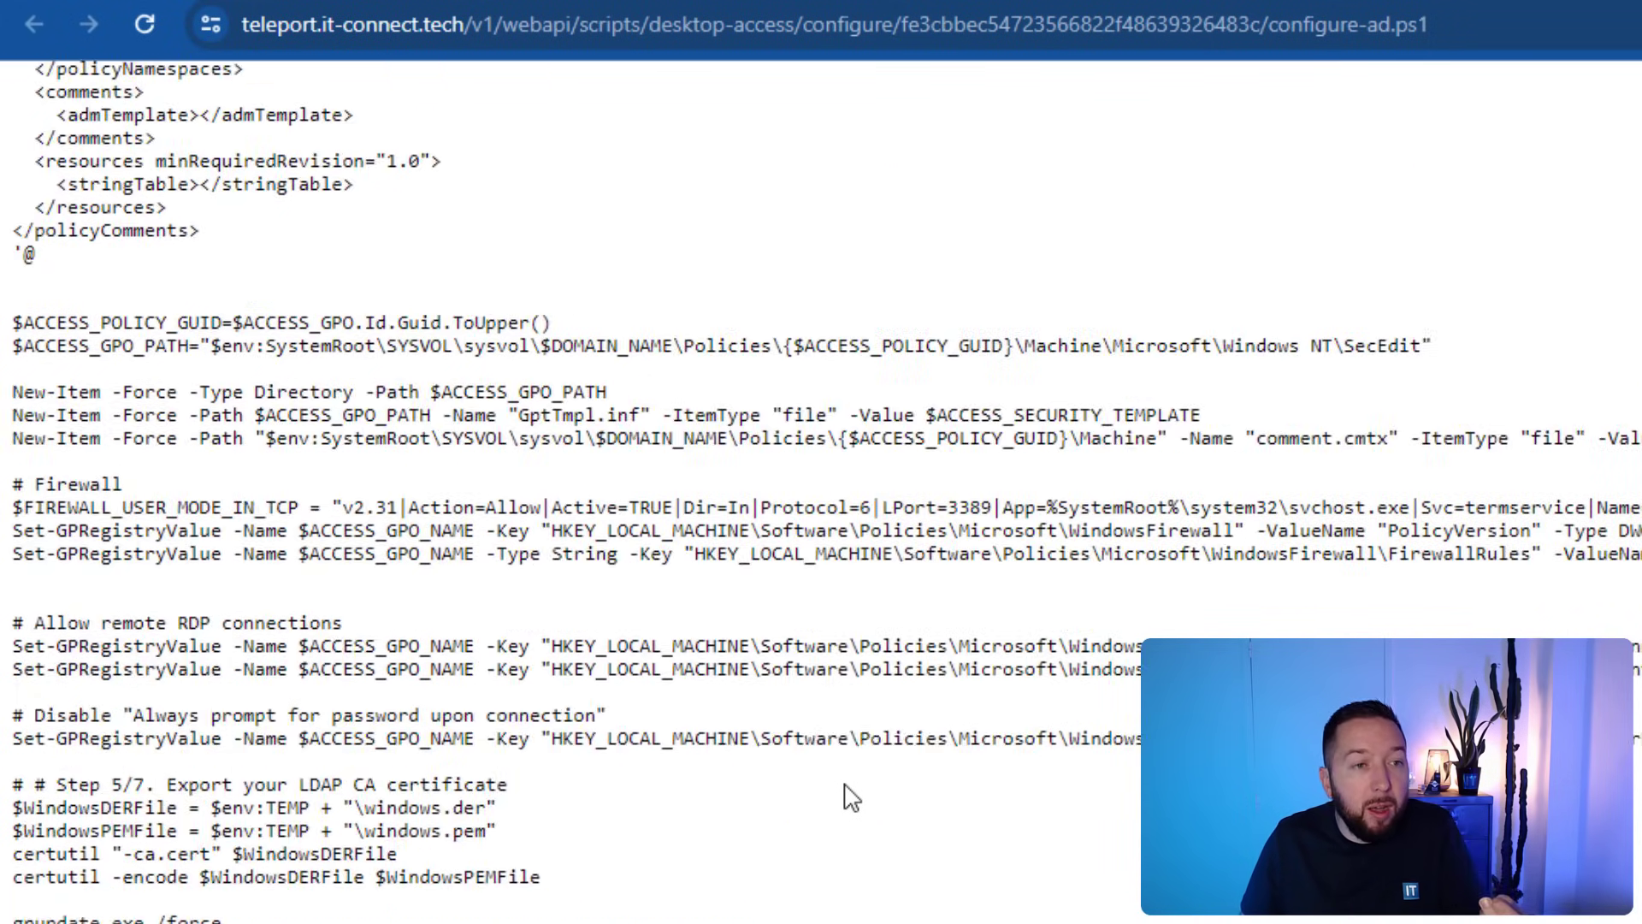
pyautogui.scroll(15, 852, 788)
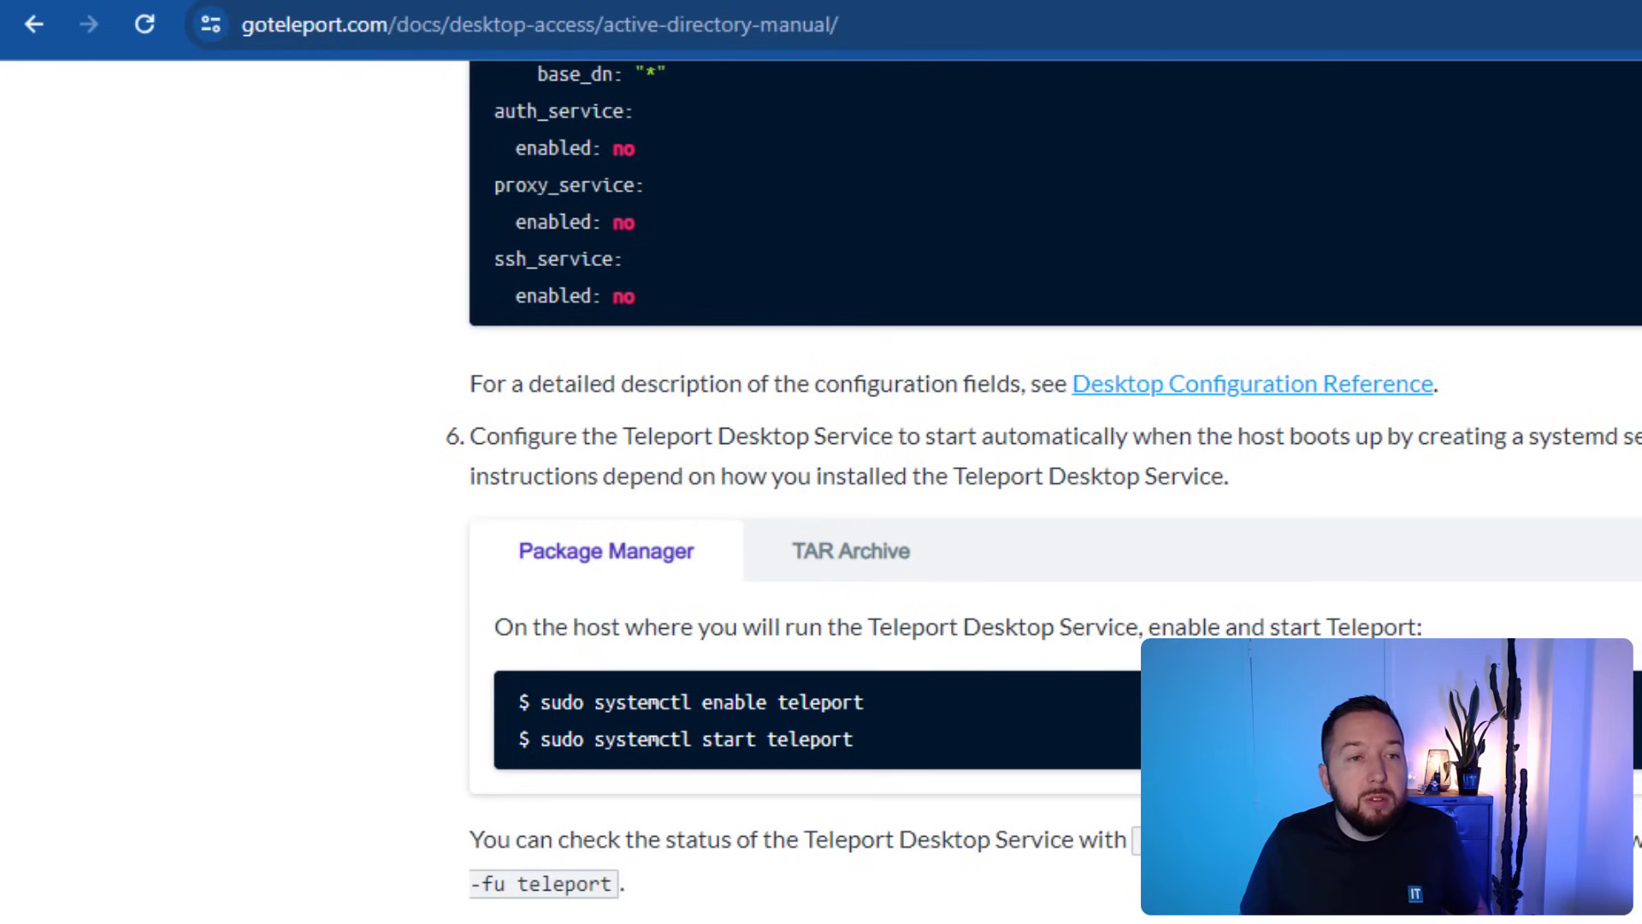
pyautogui.scroll(20, 821, 488)
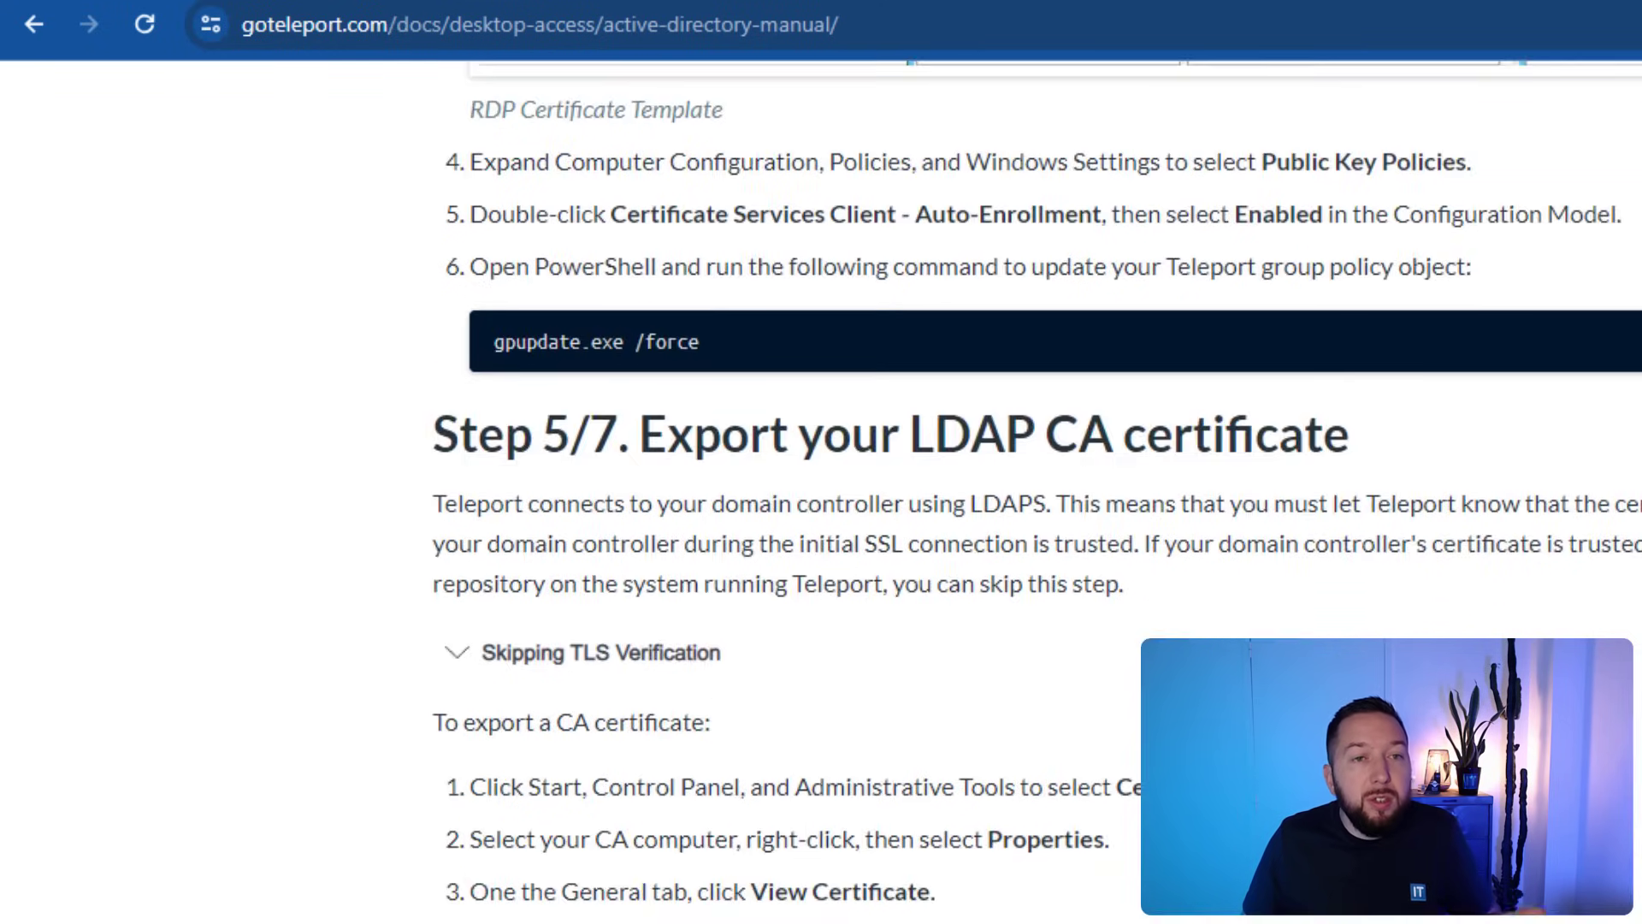
pyautogui.scroll(-20, 1137, 375)
pyautogui.scroll(5, 1137, 374)
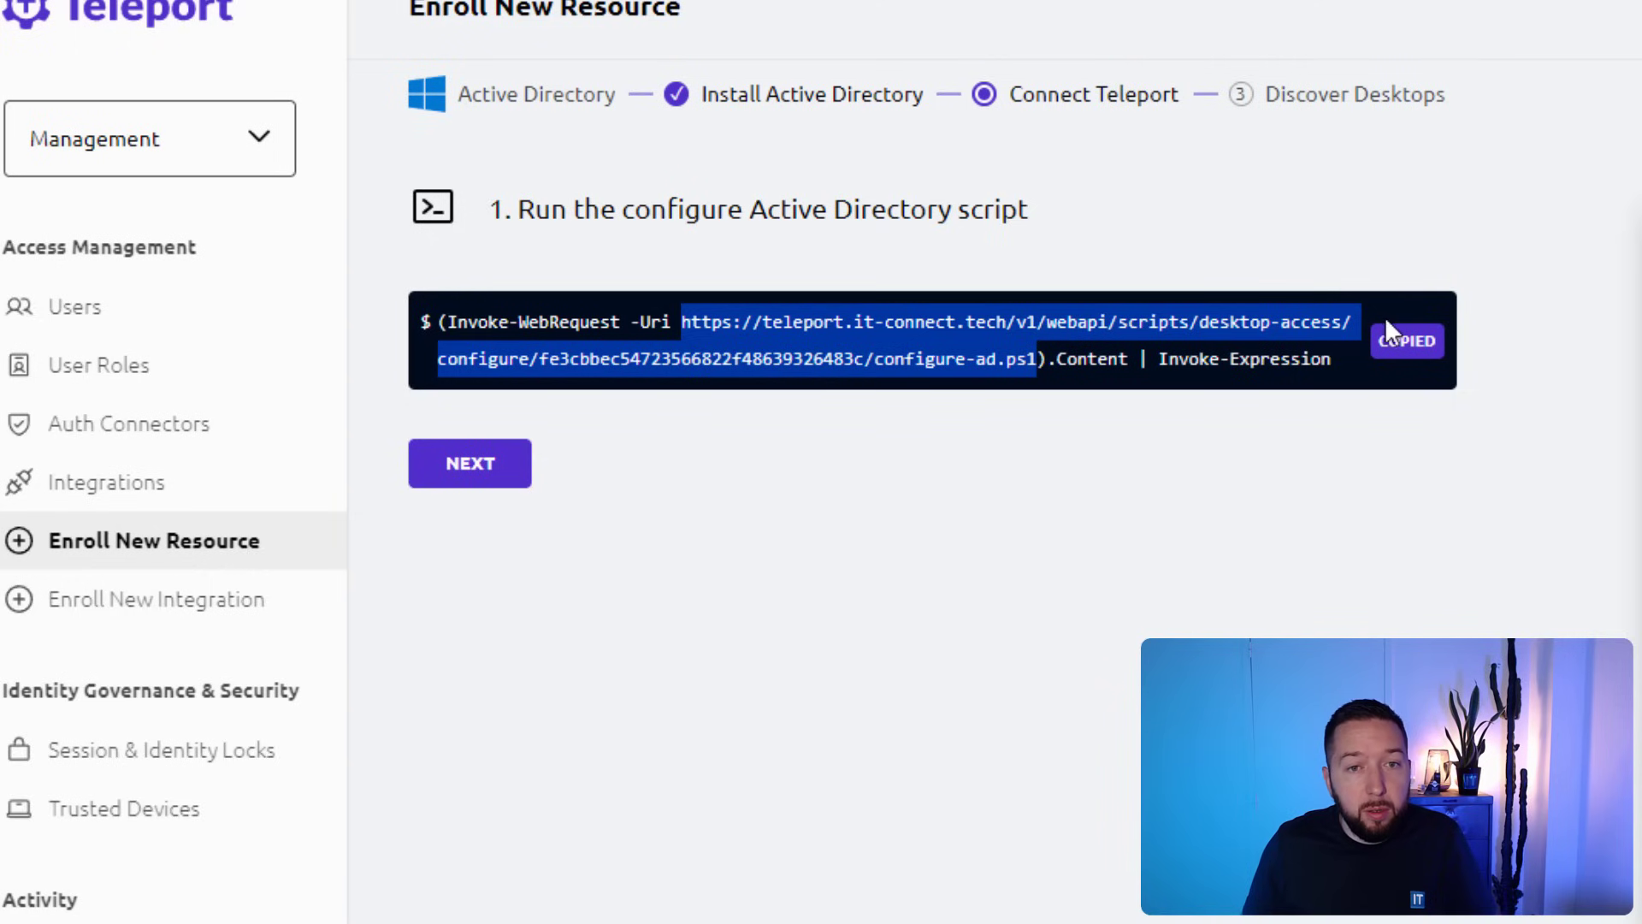
# Copy the Active Directory configuration command containing the join token, run it in the server's administrator PowerShell and review its output.
pyautogui.click(1384, 336)
pyautogui.rightClick(603, 327)
pyautogui.click(650, 357)
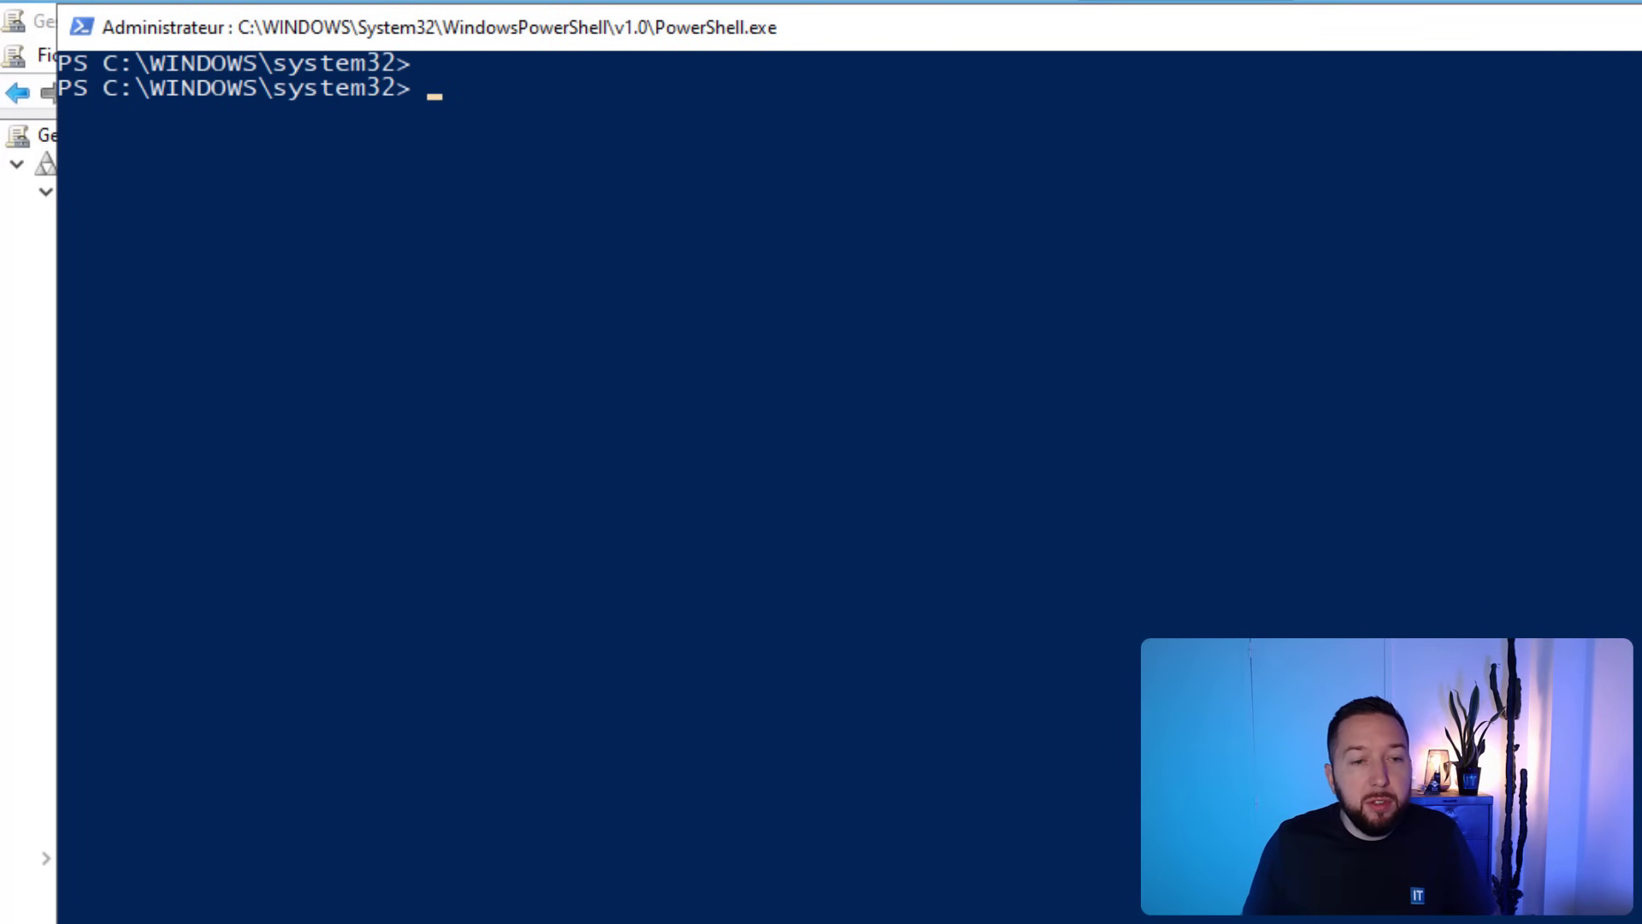
pyautogui.moveTo(537, 45); pyautogui.dragTo(605, 164)
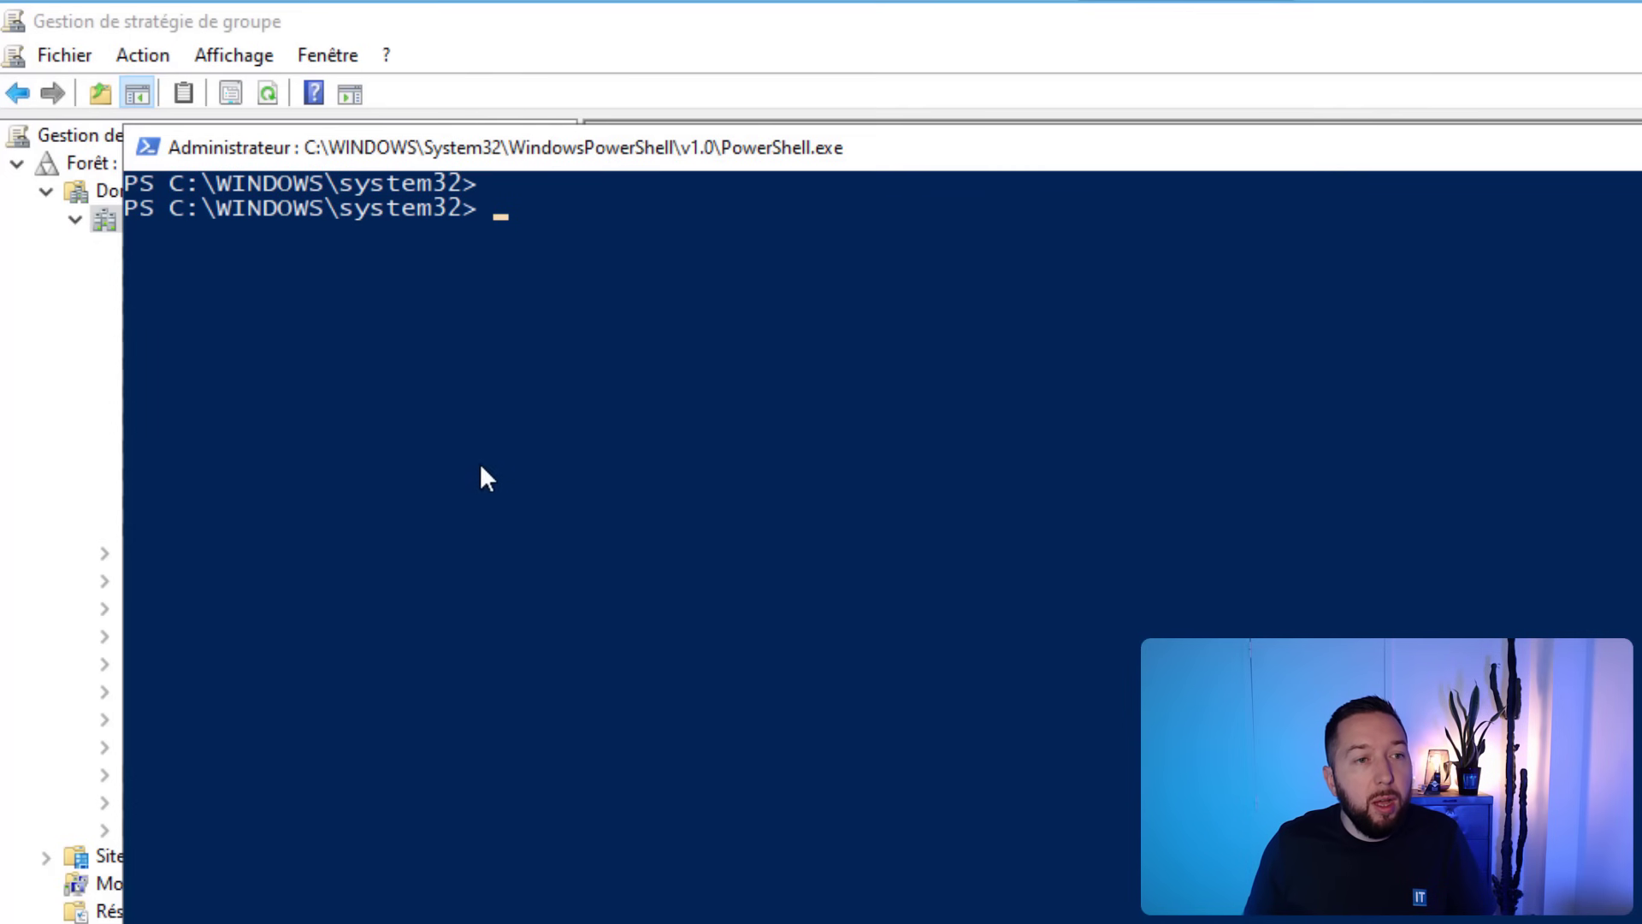
pyautogui.rightClick(626, 356)
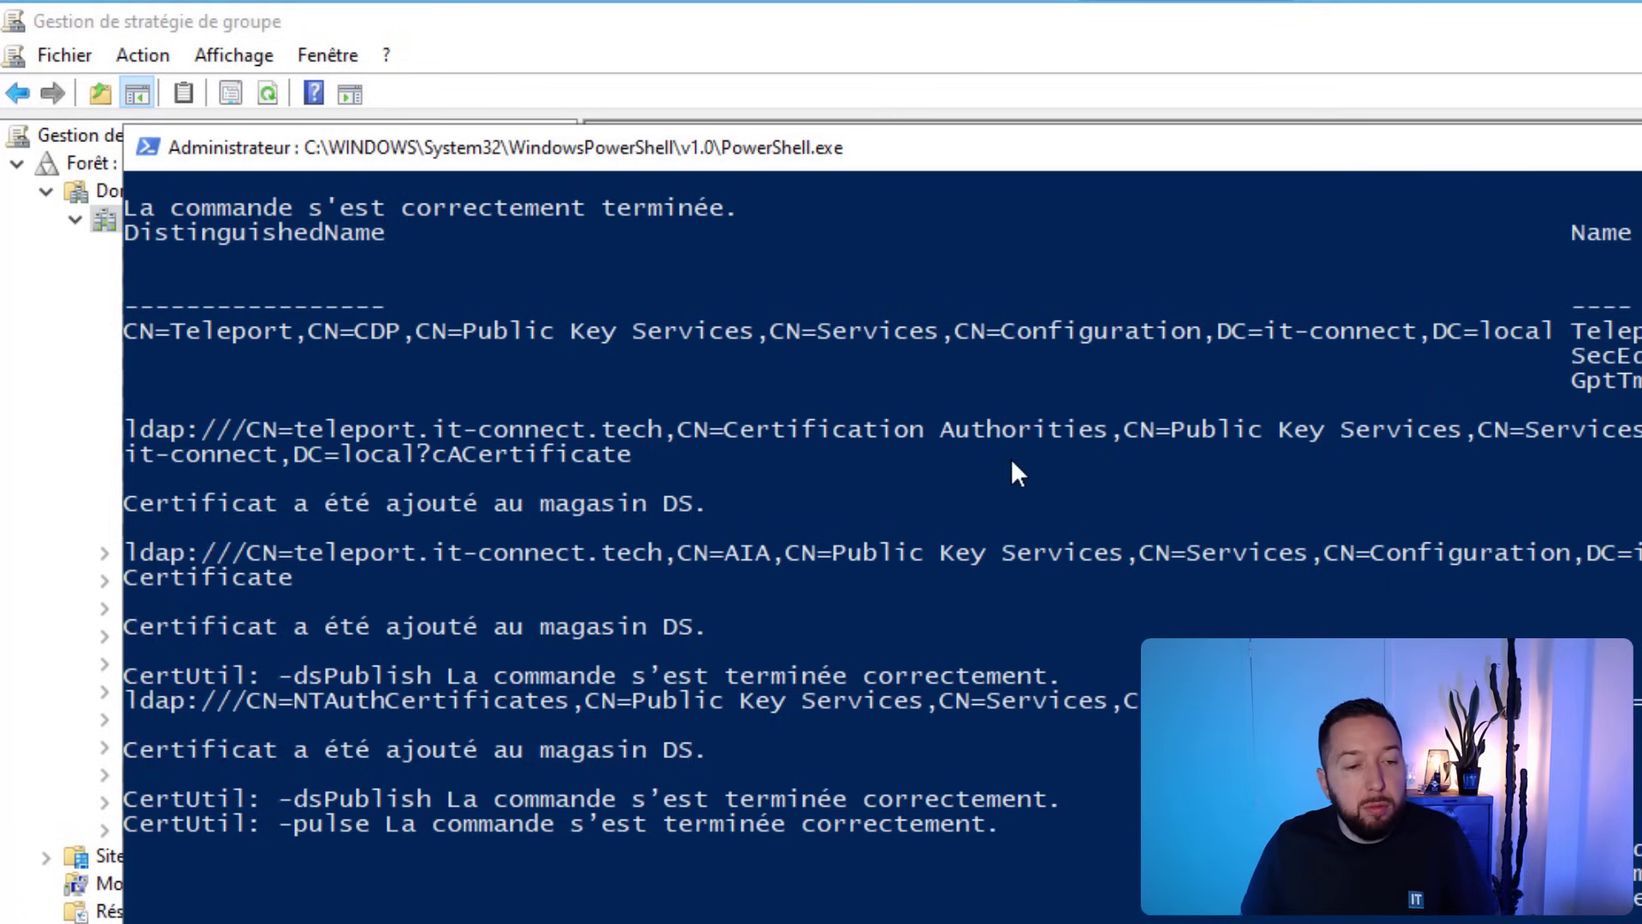
pyautogui.scroll(1, 998, 691)
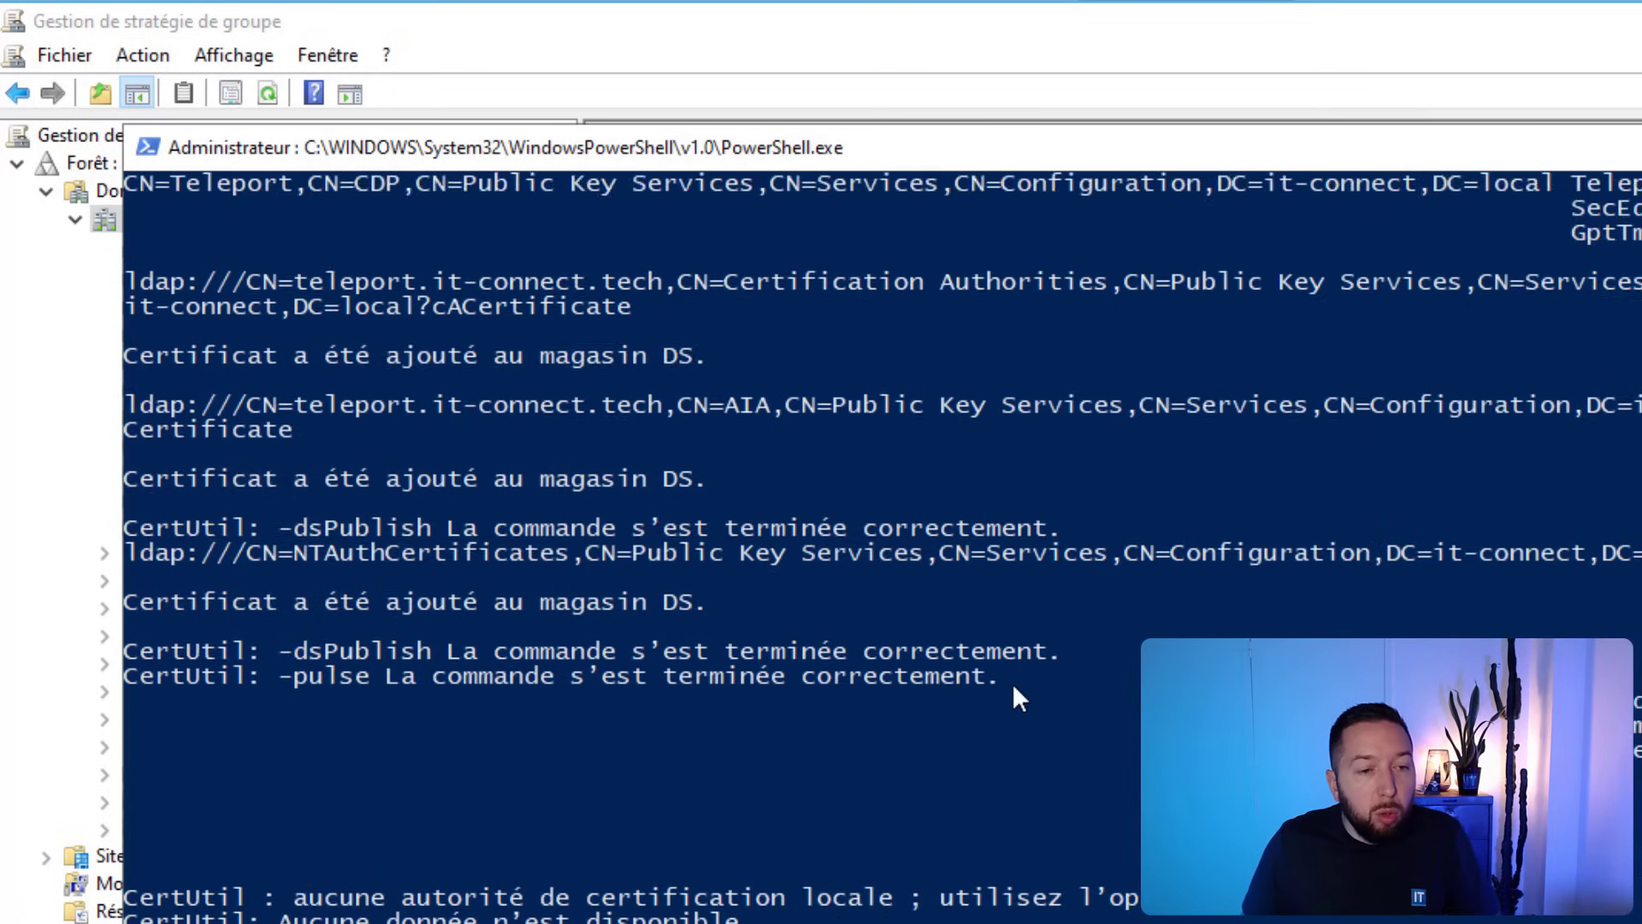
pyautogui.scroll(5, 958, 653)
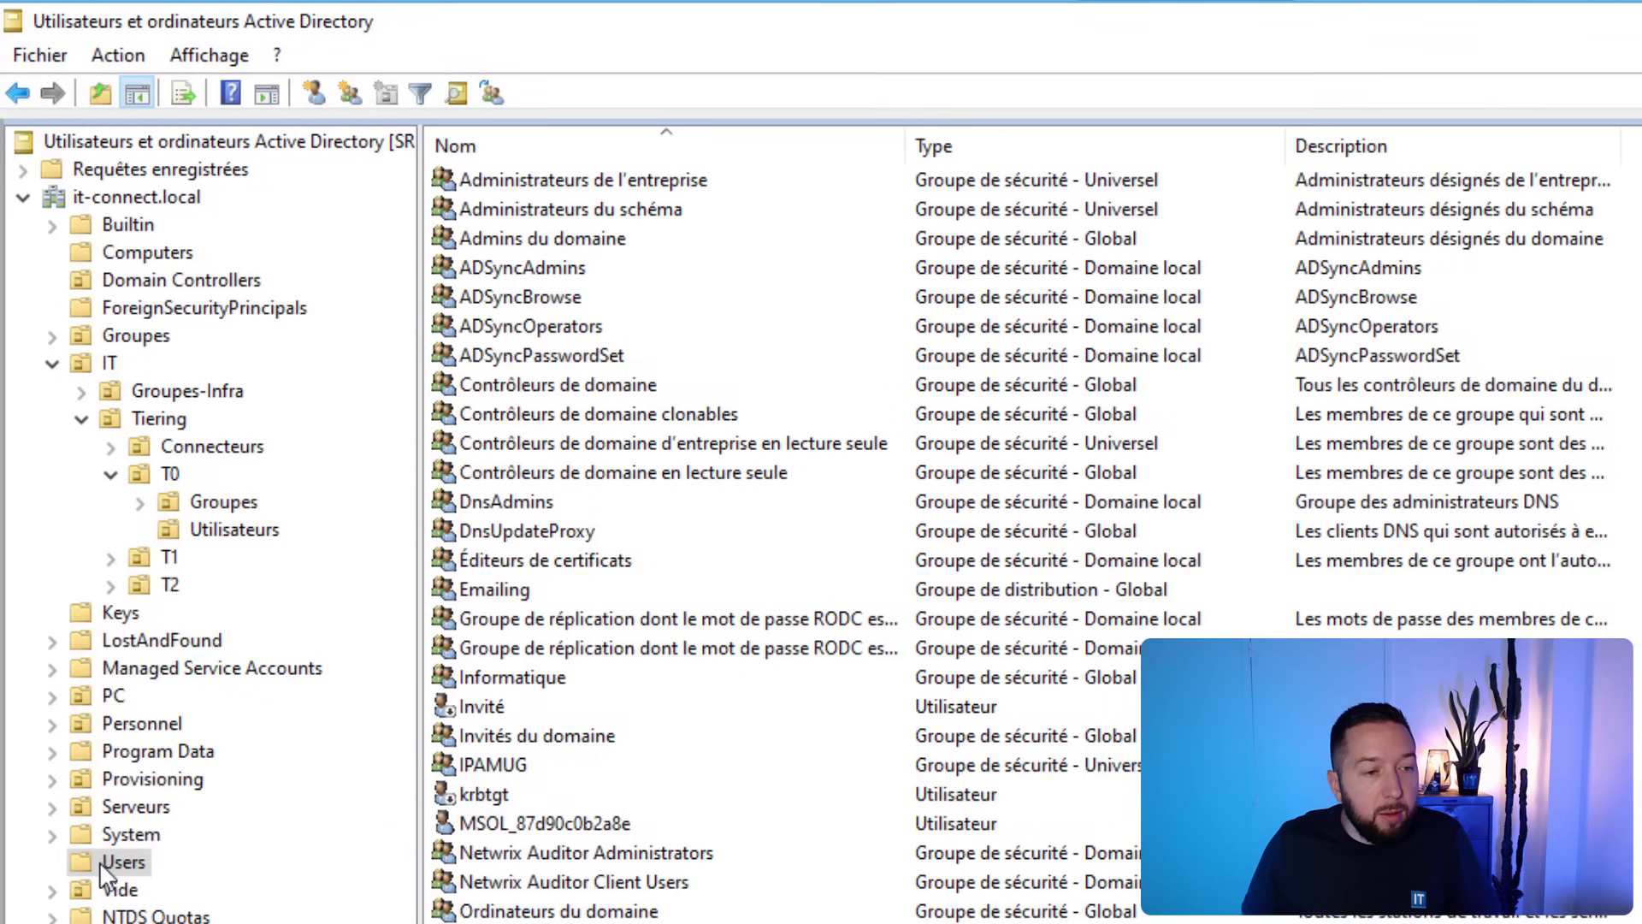
# In Active Directory Users and Computers, locate Teleport Service Account in the Users container and open its properties.
pyautogui.rightClick(105, 865)
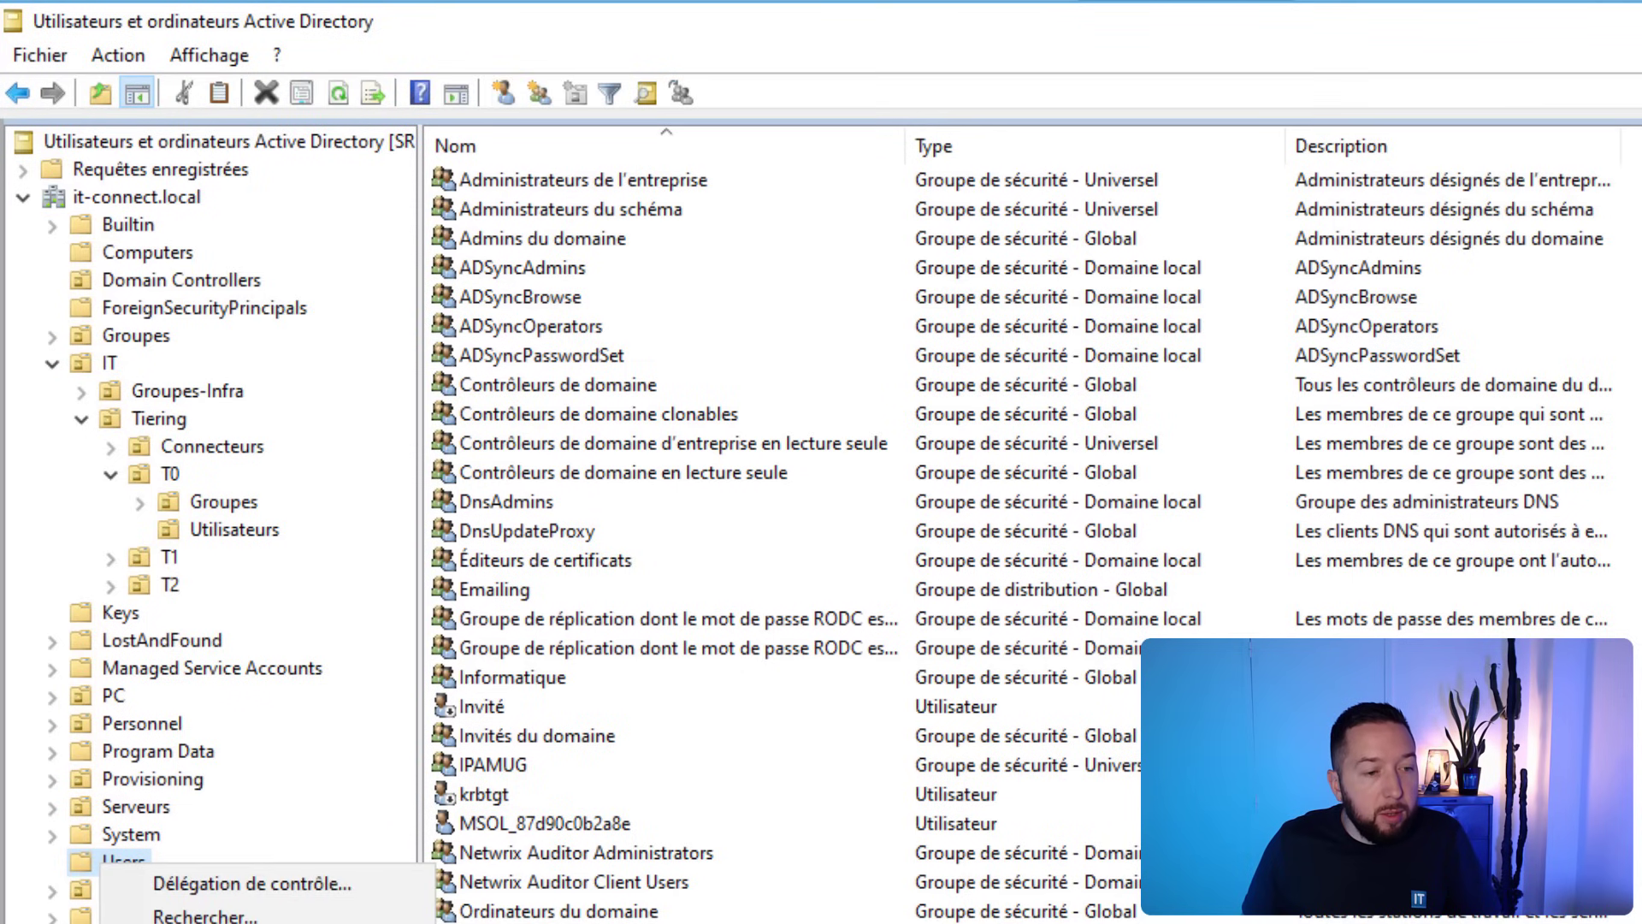
pyautogui.click(112, 862)
pyautogui.scroll(-2, 817, 898)
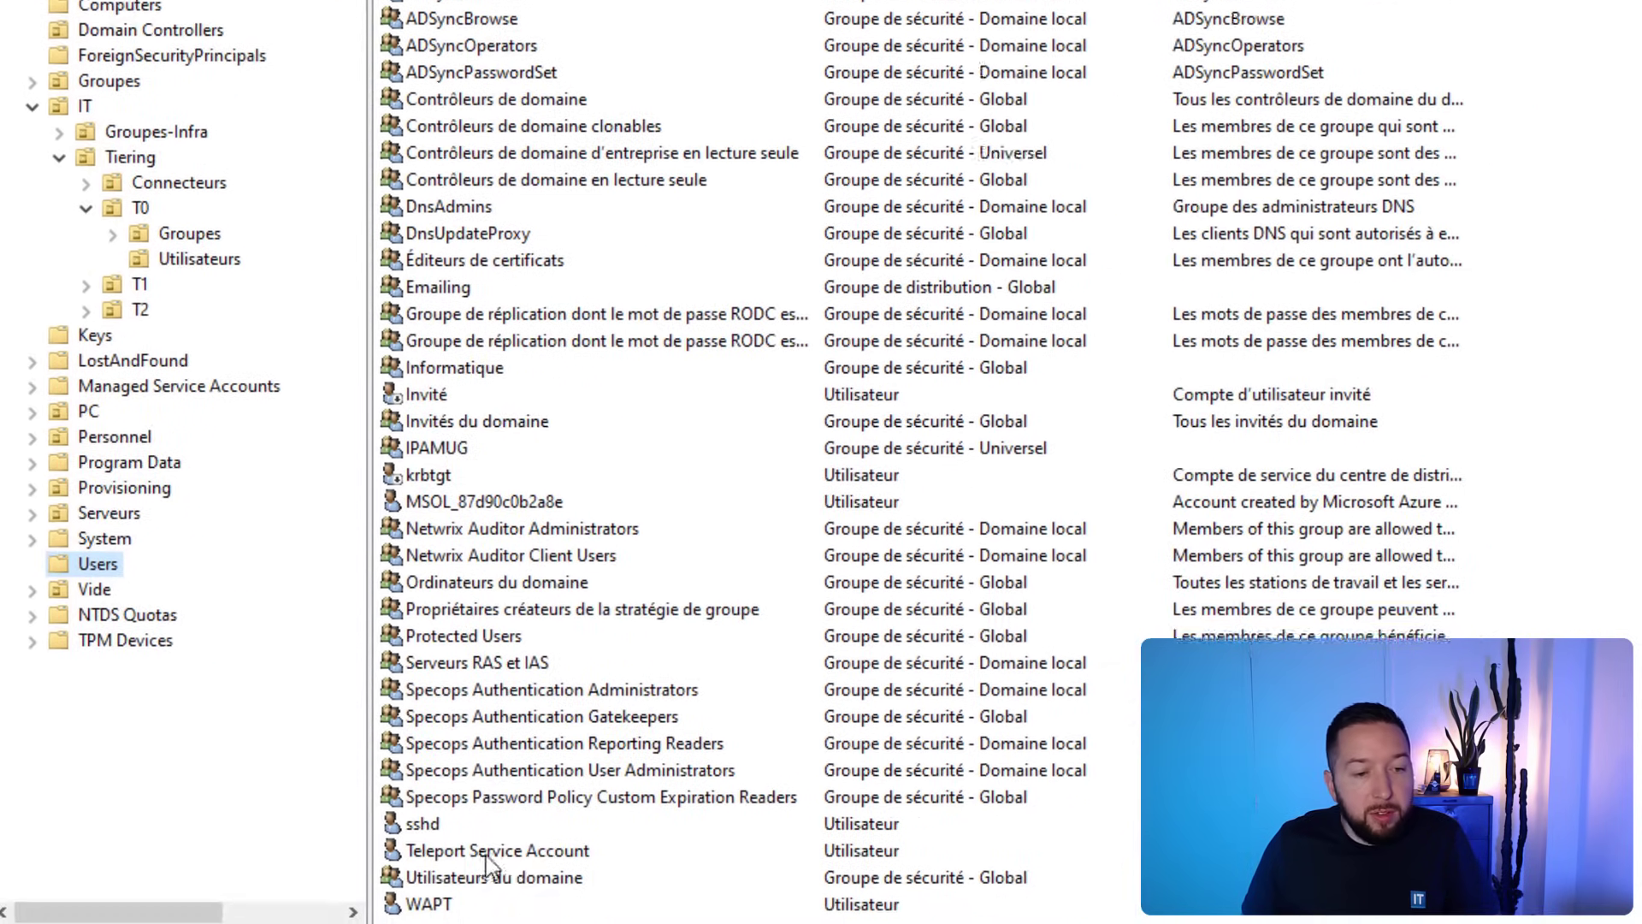
pyautogui.doubleClick(479, 846)
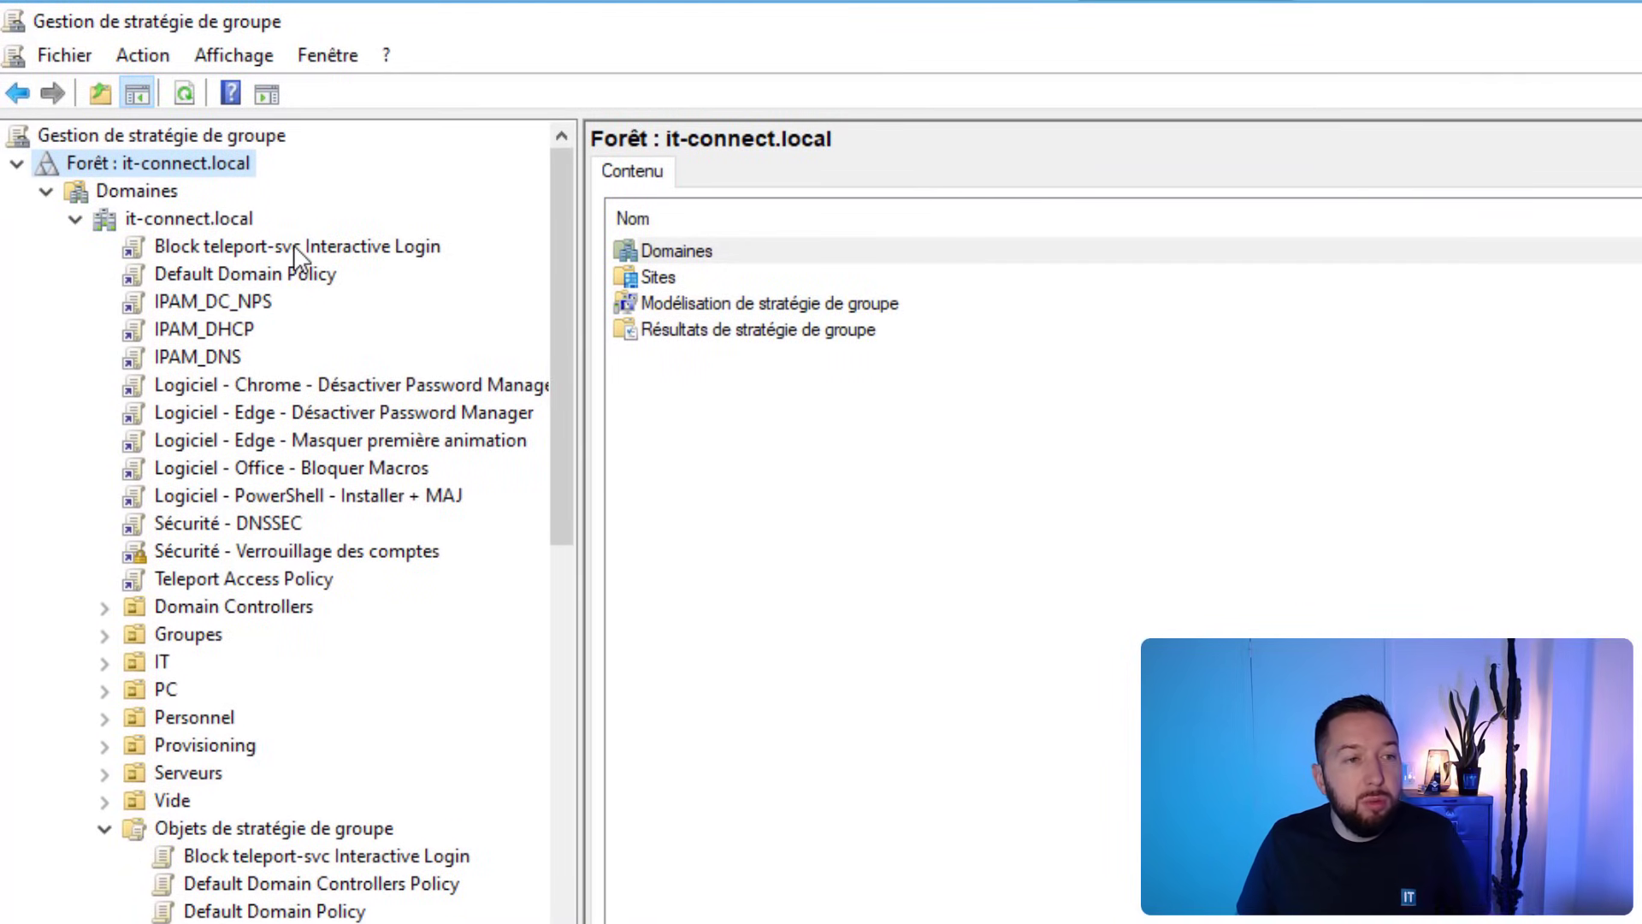
# In Group Policy Management, examine the Teleport Access Policy settings, expanding its administrative templates, security settings, firewall and certificates.
pyautogui.click(260, 588)
pyautogui.click(787, 175)
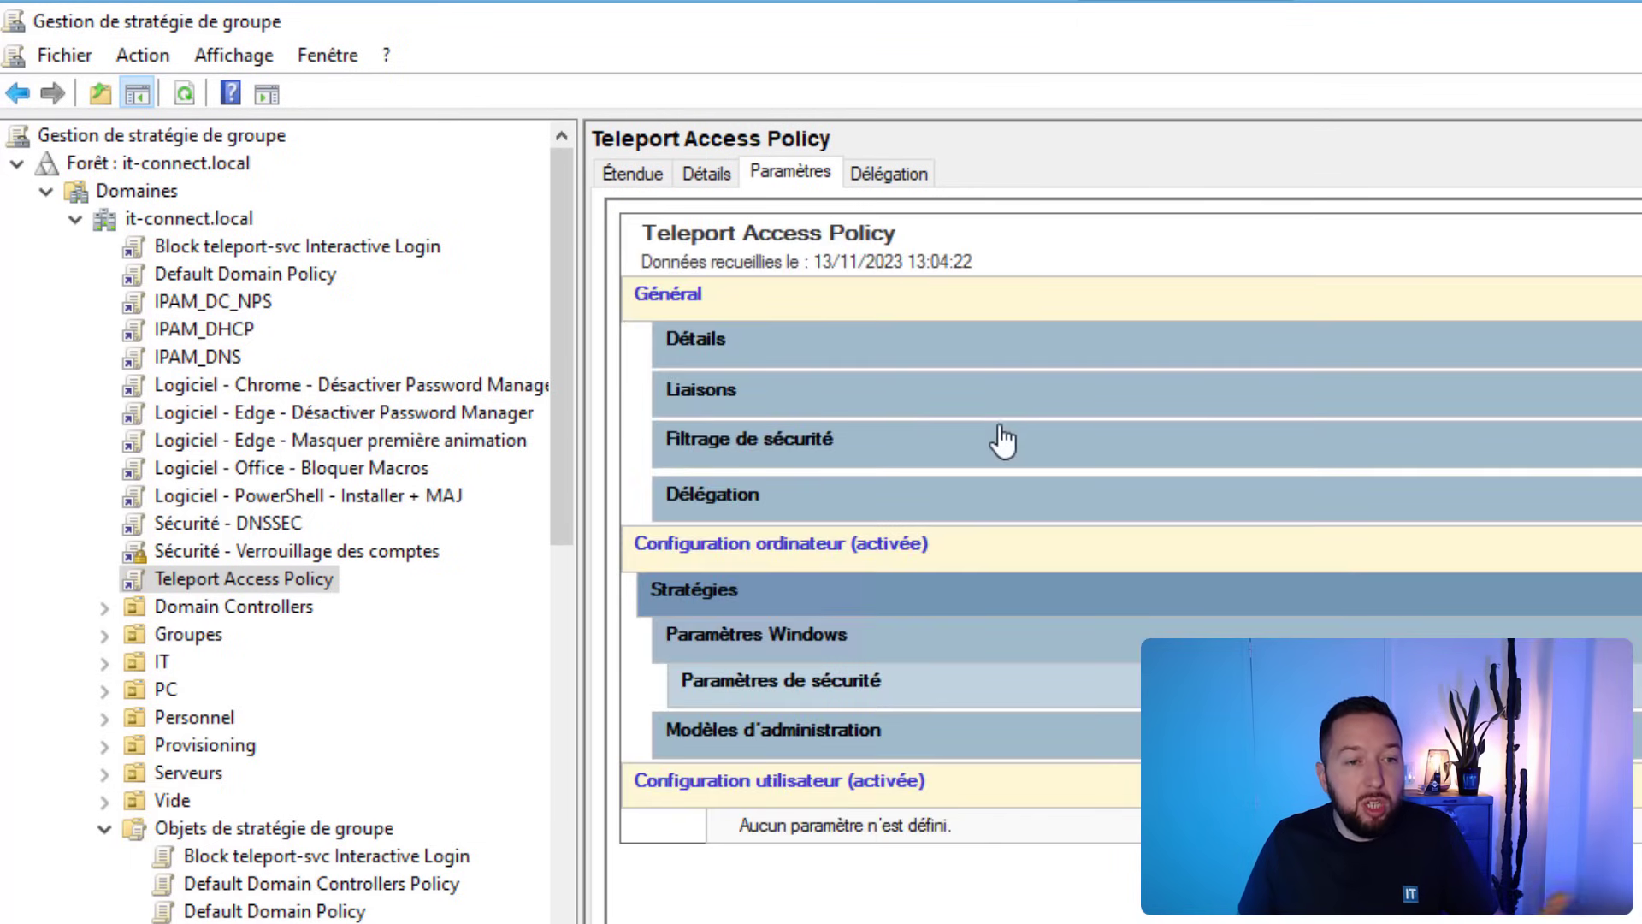
pyautogui.click(880, 731)
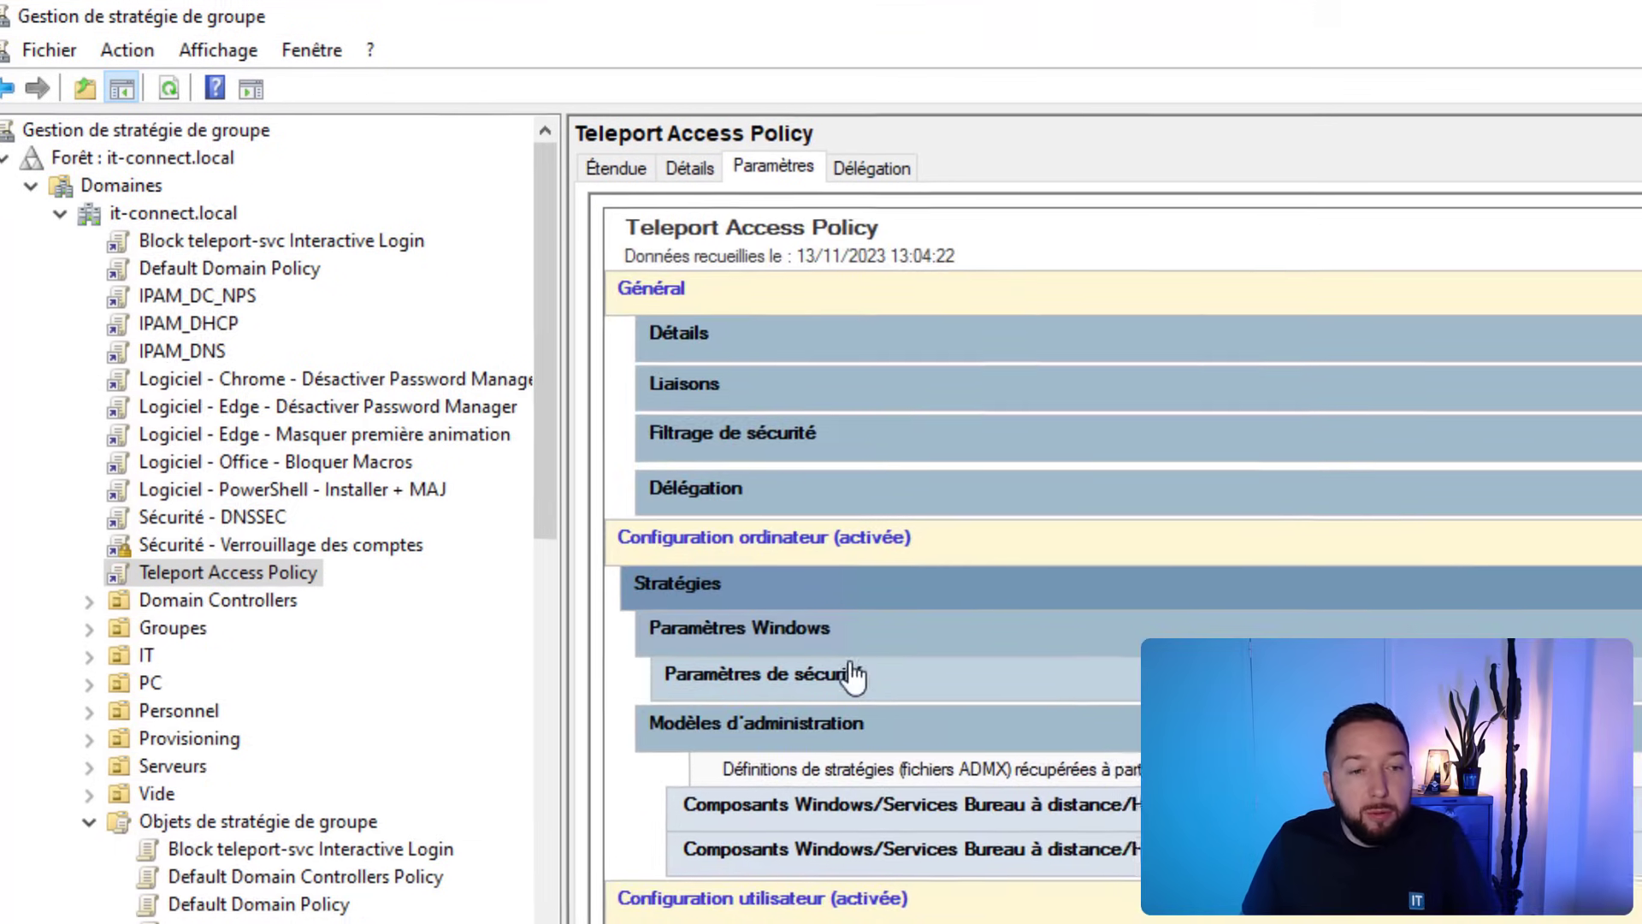
pyautogui.click(783, 680)
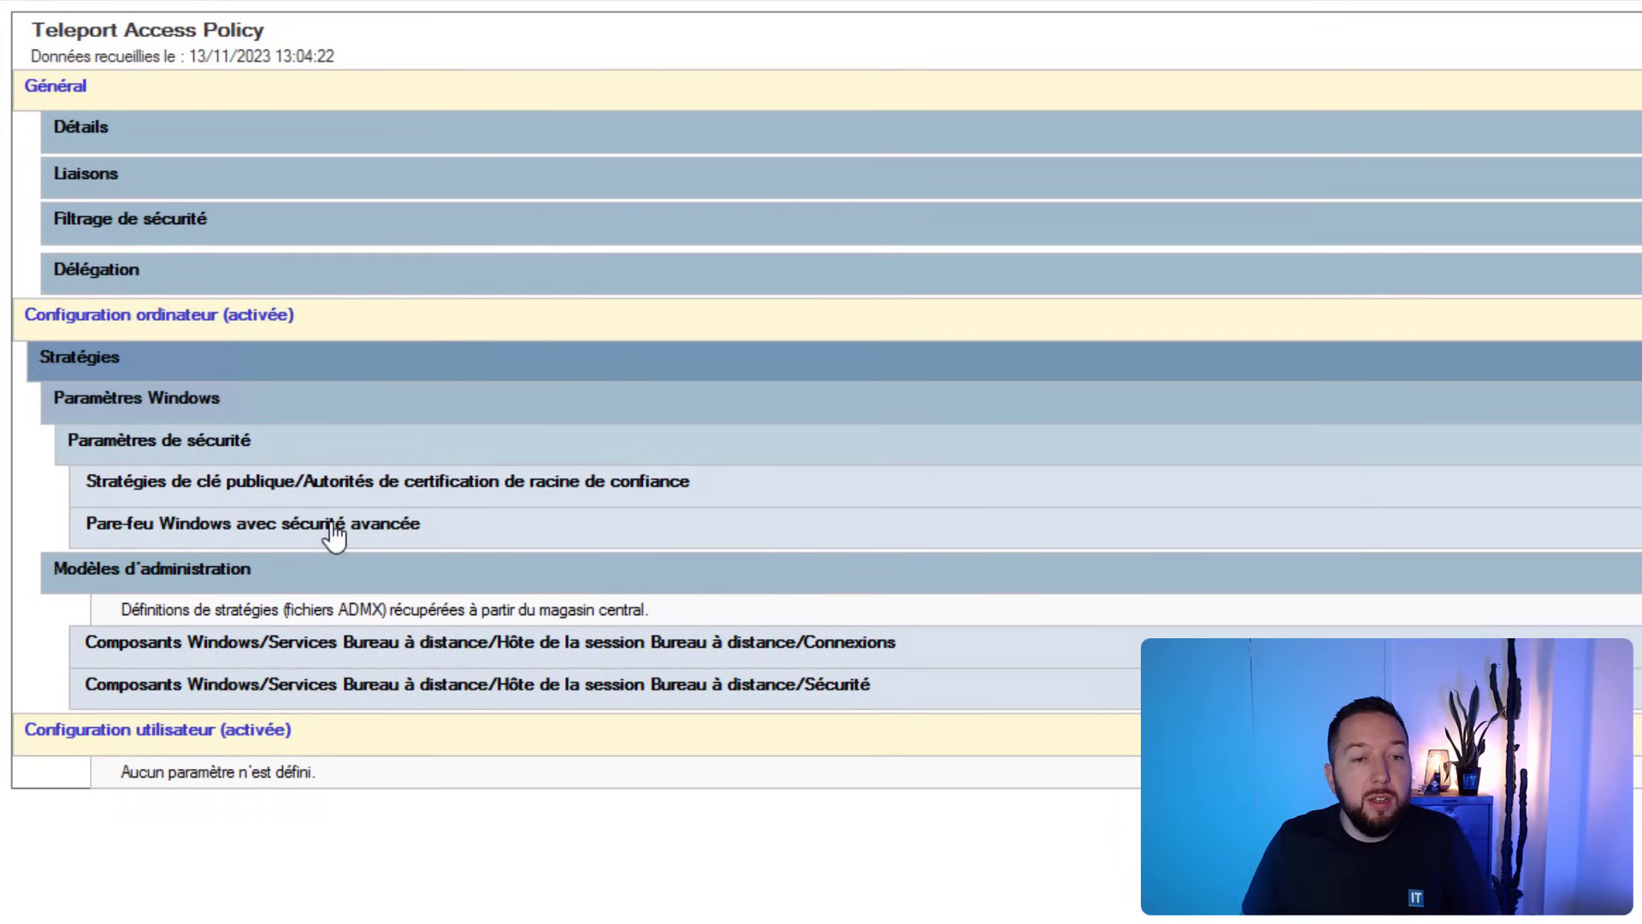
pyautogui.click(542, 615)
pyautogui.click(387, 495)
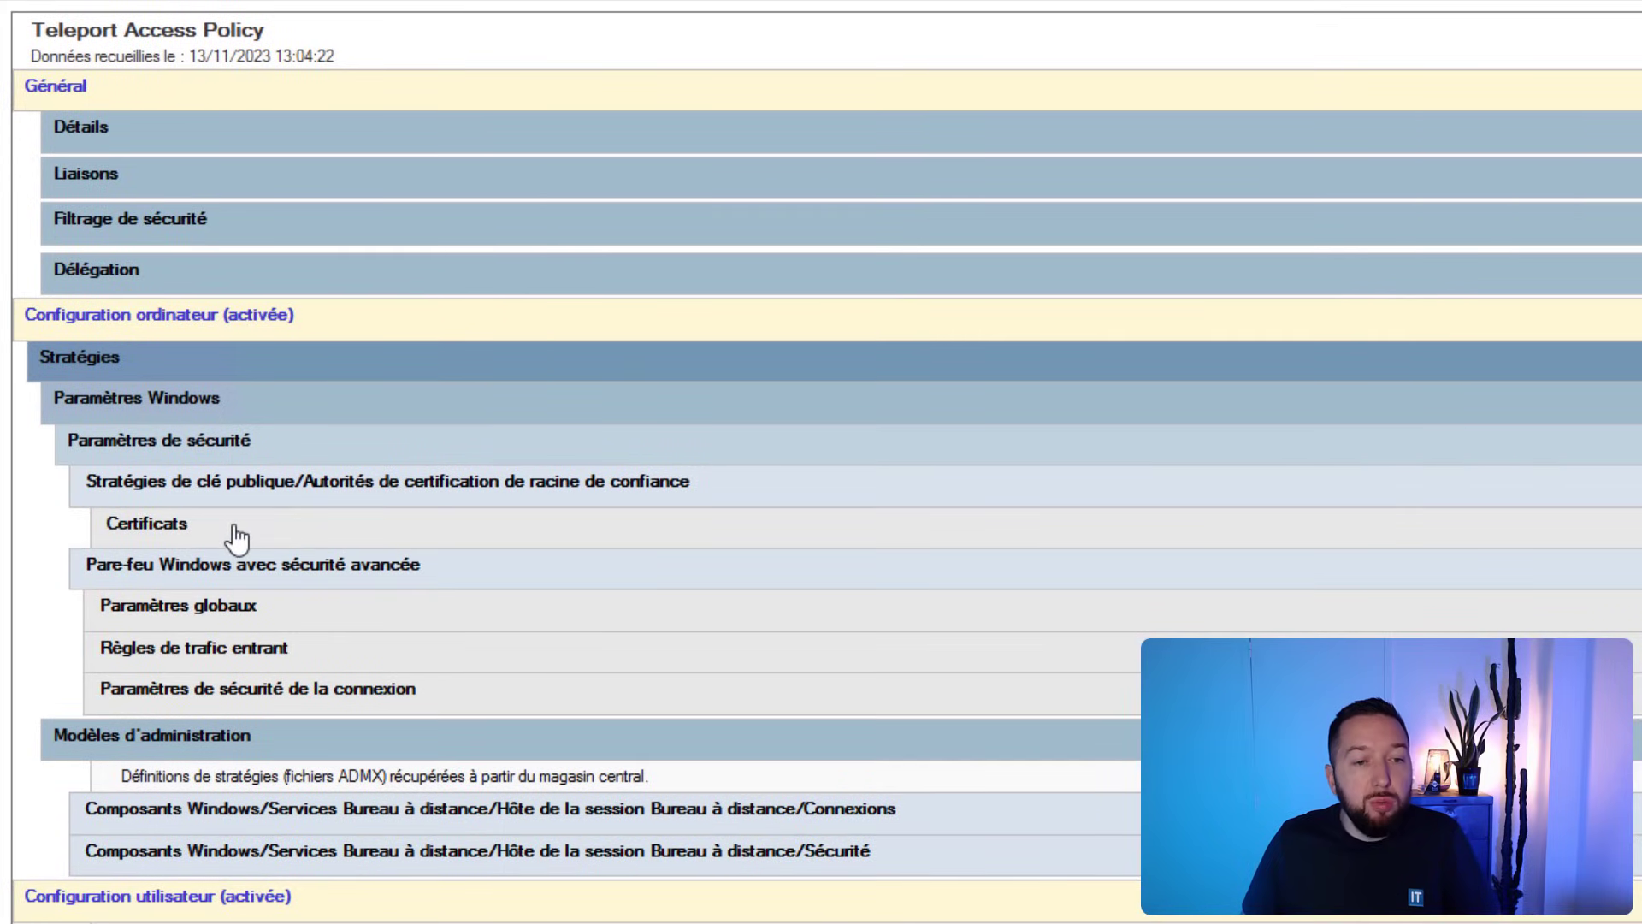
pyautogui.click(234, 530)
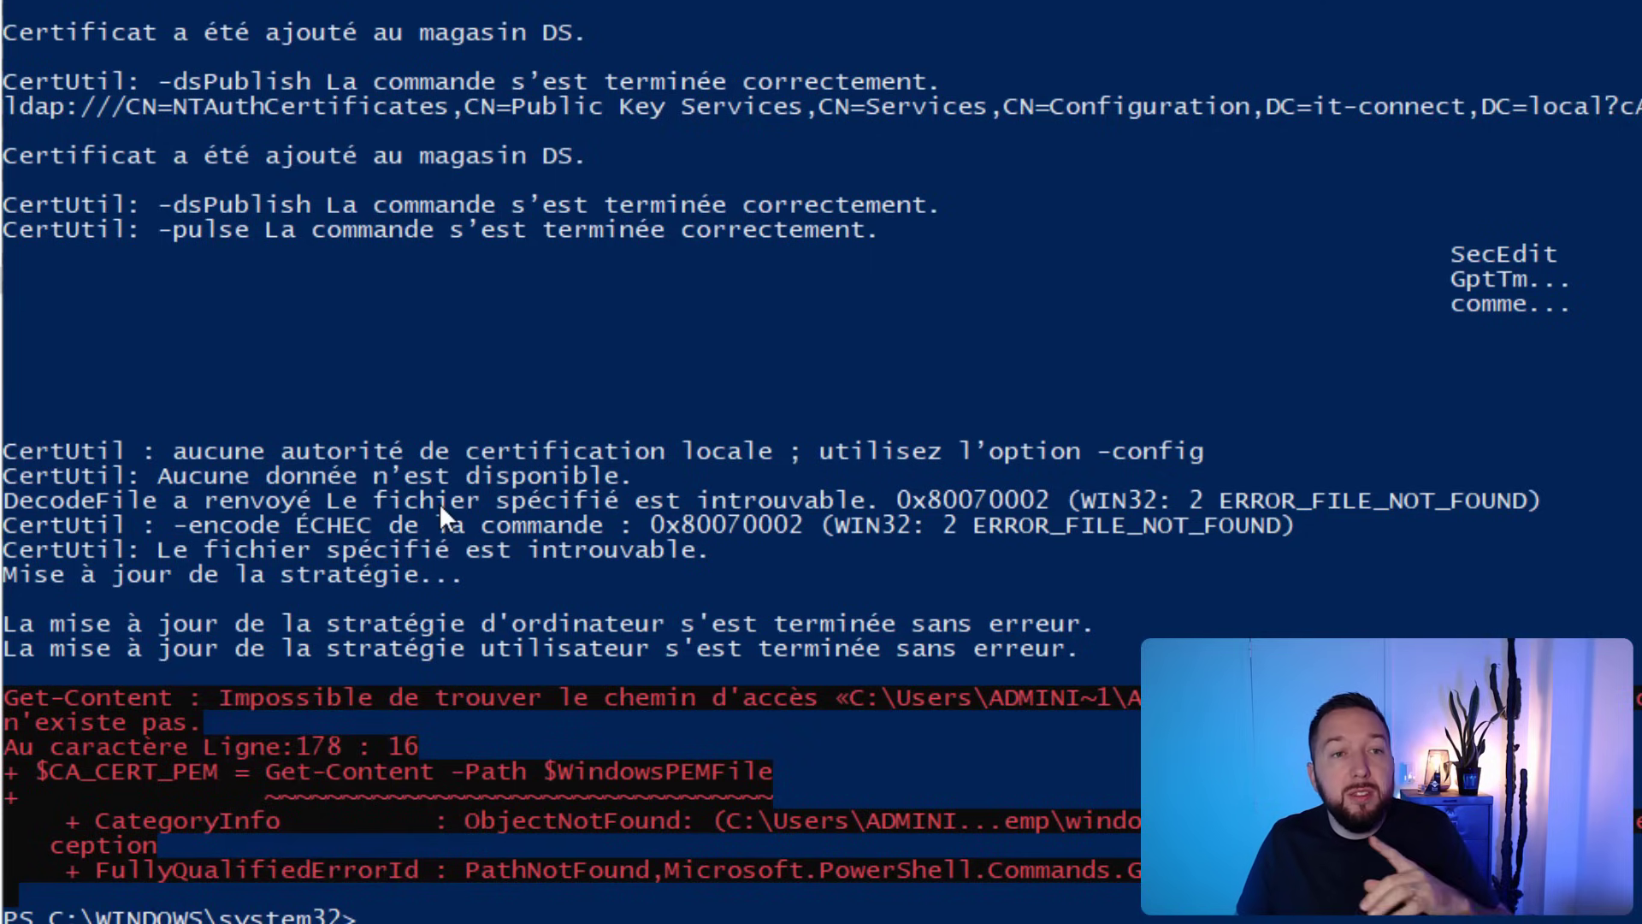
# Review the end of the configuration script's output in PowerShell, including the CA certificate export.
pyautogui.scroll(-2, 436, 495)
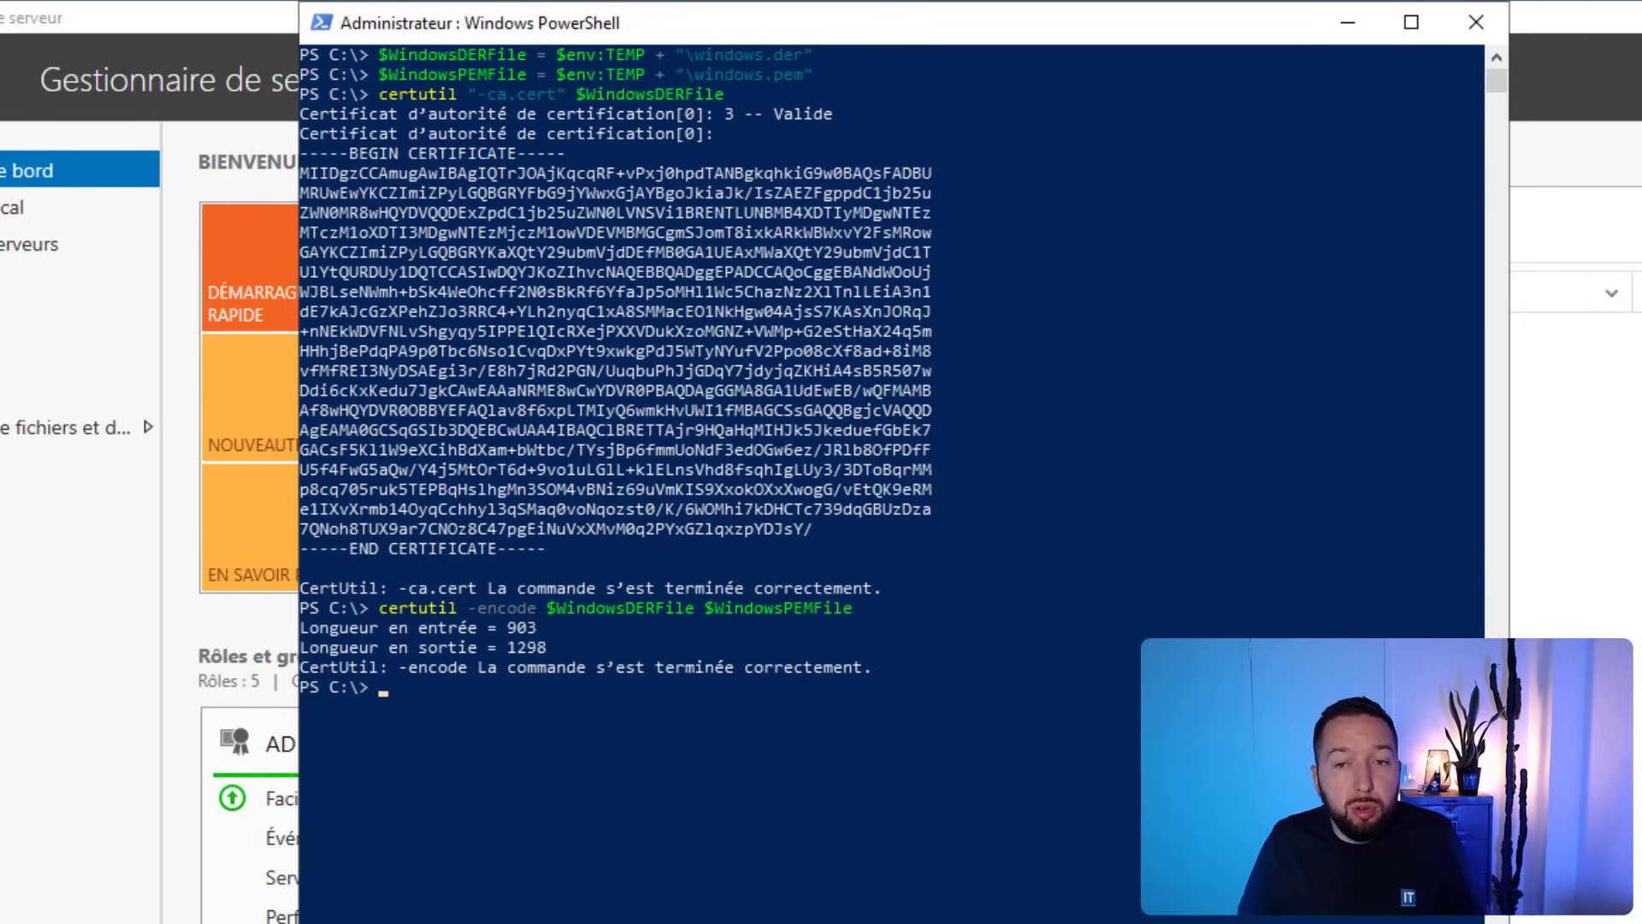
# Locate the exported windows certificate and windows.pem in the certification authority server's Temp folder and select both files.
pyautogui.click(560, 75)
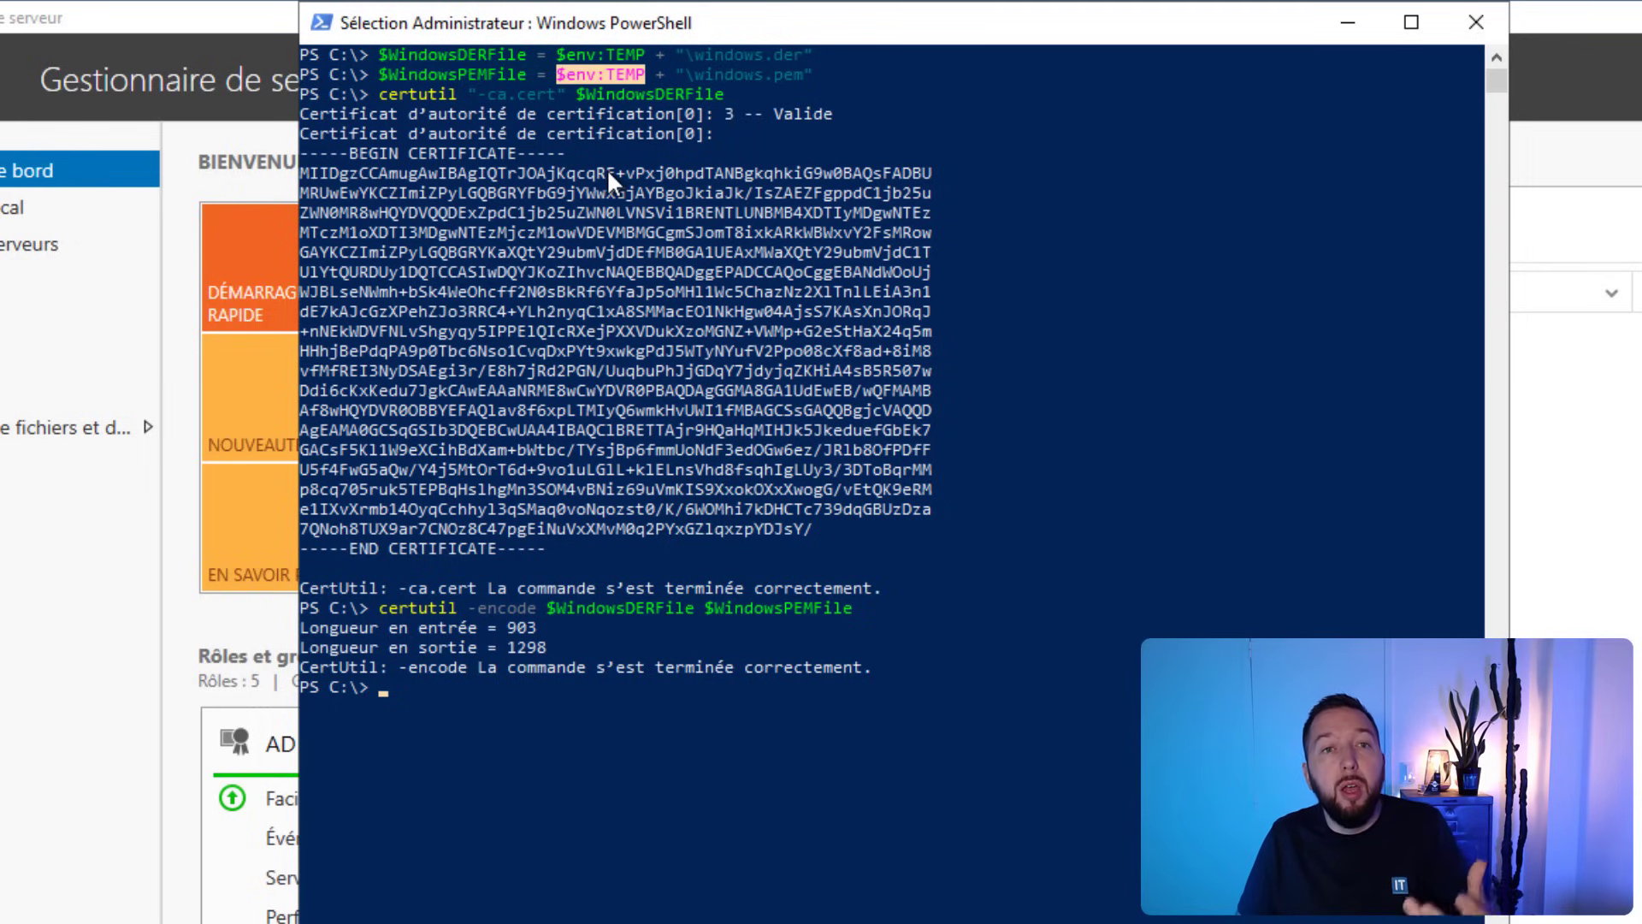
pyautogui.hotkey('alt', 'Tab')
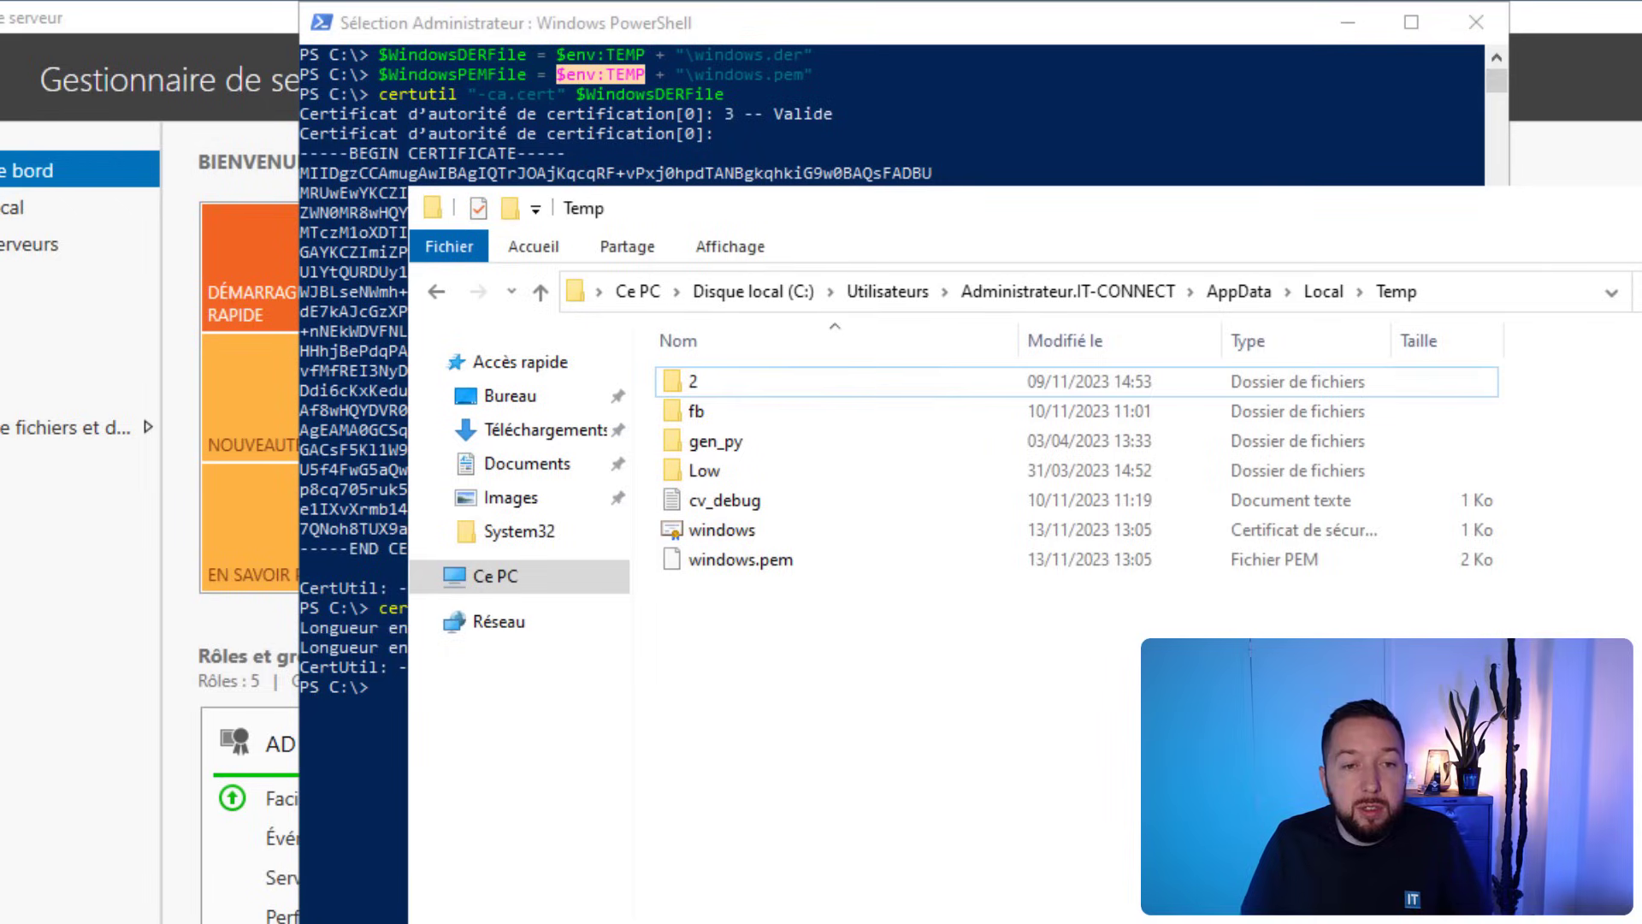
pyautogui.moveTo(920, 649); pyautogui.dragTo(748, 538)
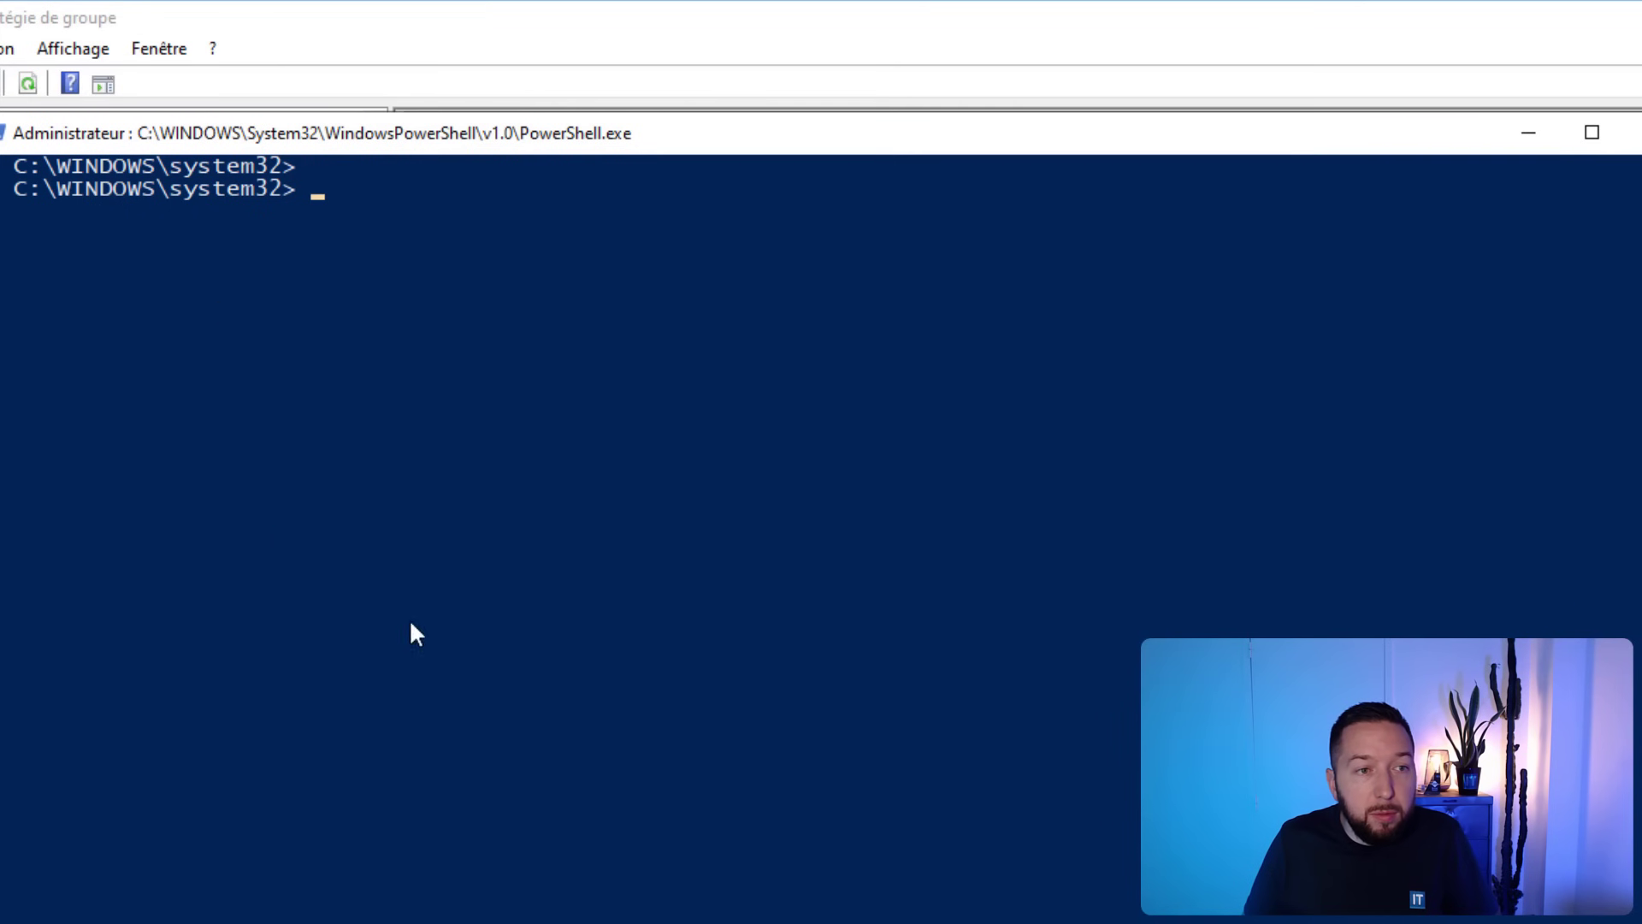
# Switch to the other server and check its Temp folder for windows.der before returning to PowerShell.
pyautogui.hotkey('alt', 'Tab')
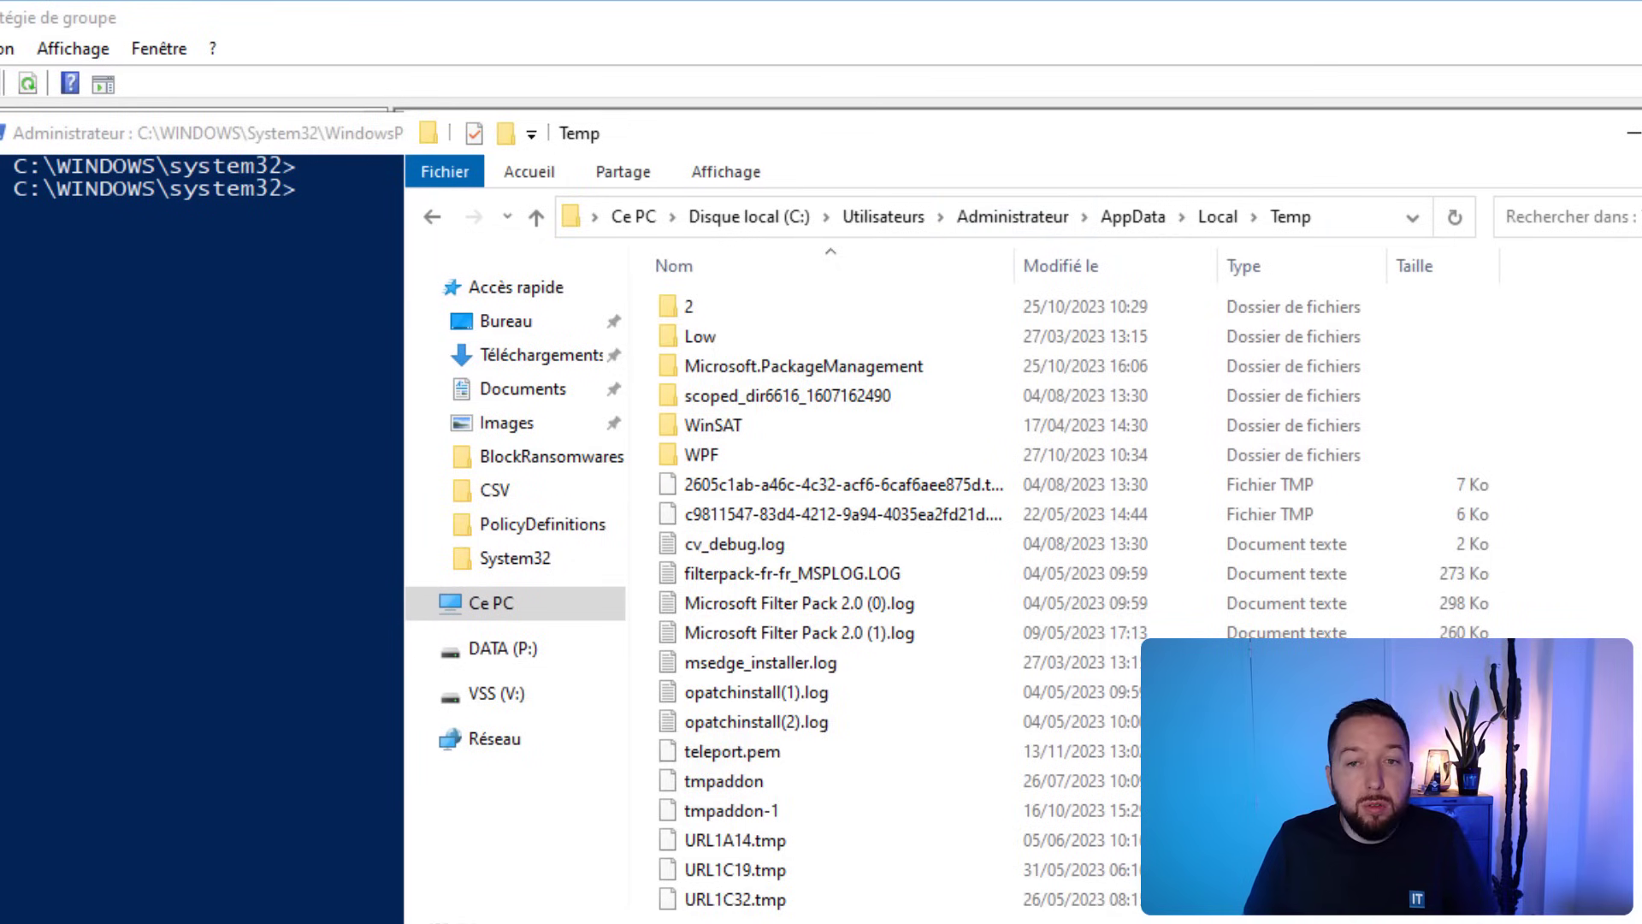
pyautogui.scroll(-15, 855, 685)
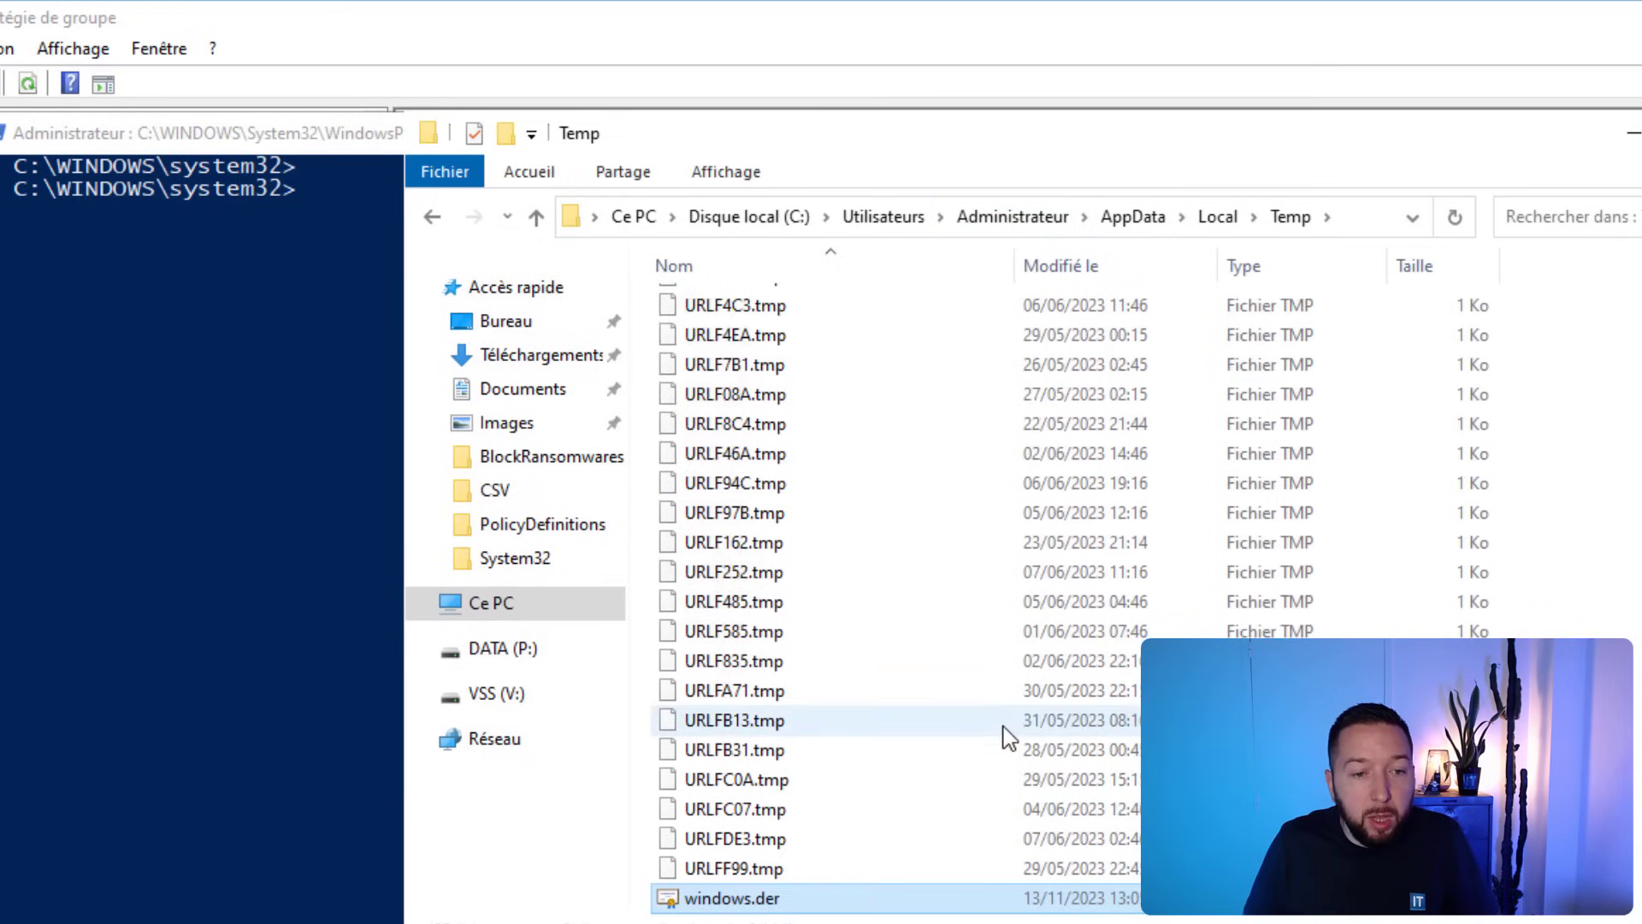
pyautogui.scroll(-1, 941, 770)
pyautogui.click(311, 376)
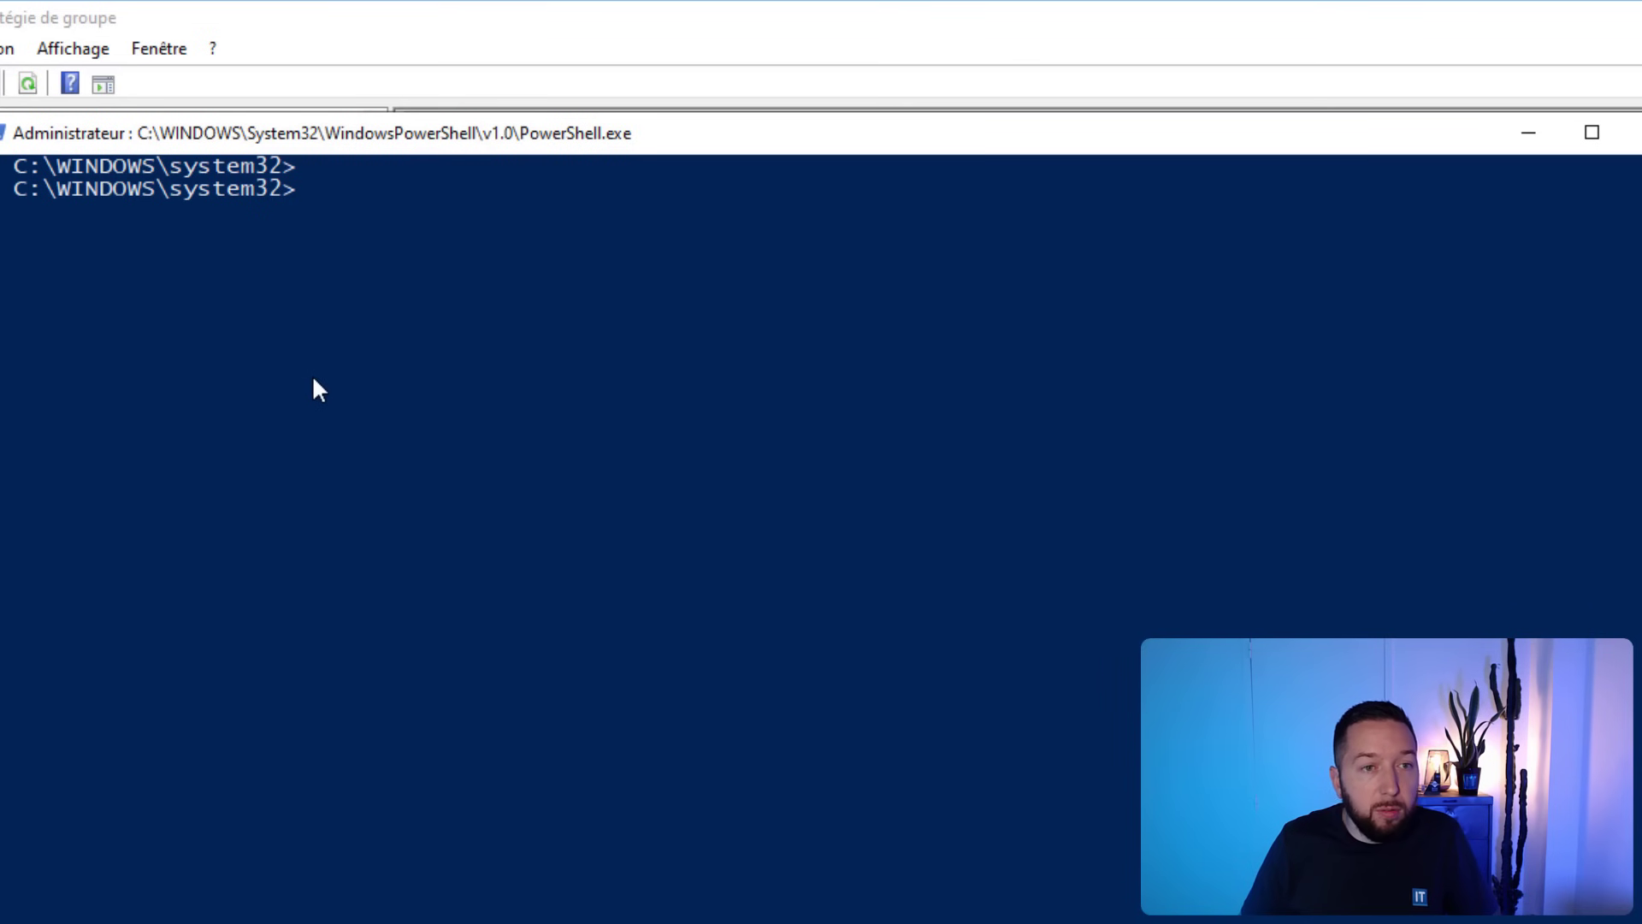
# Run the Active Directory configuration command containing the join token again in the administrator PowerShell and review the generated Teleport configuration.
pyautogui.hotkey('ctrl', 'v')
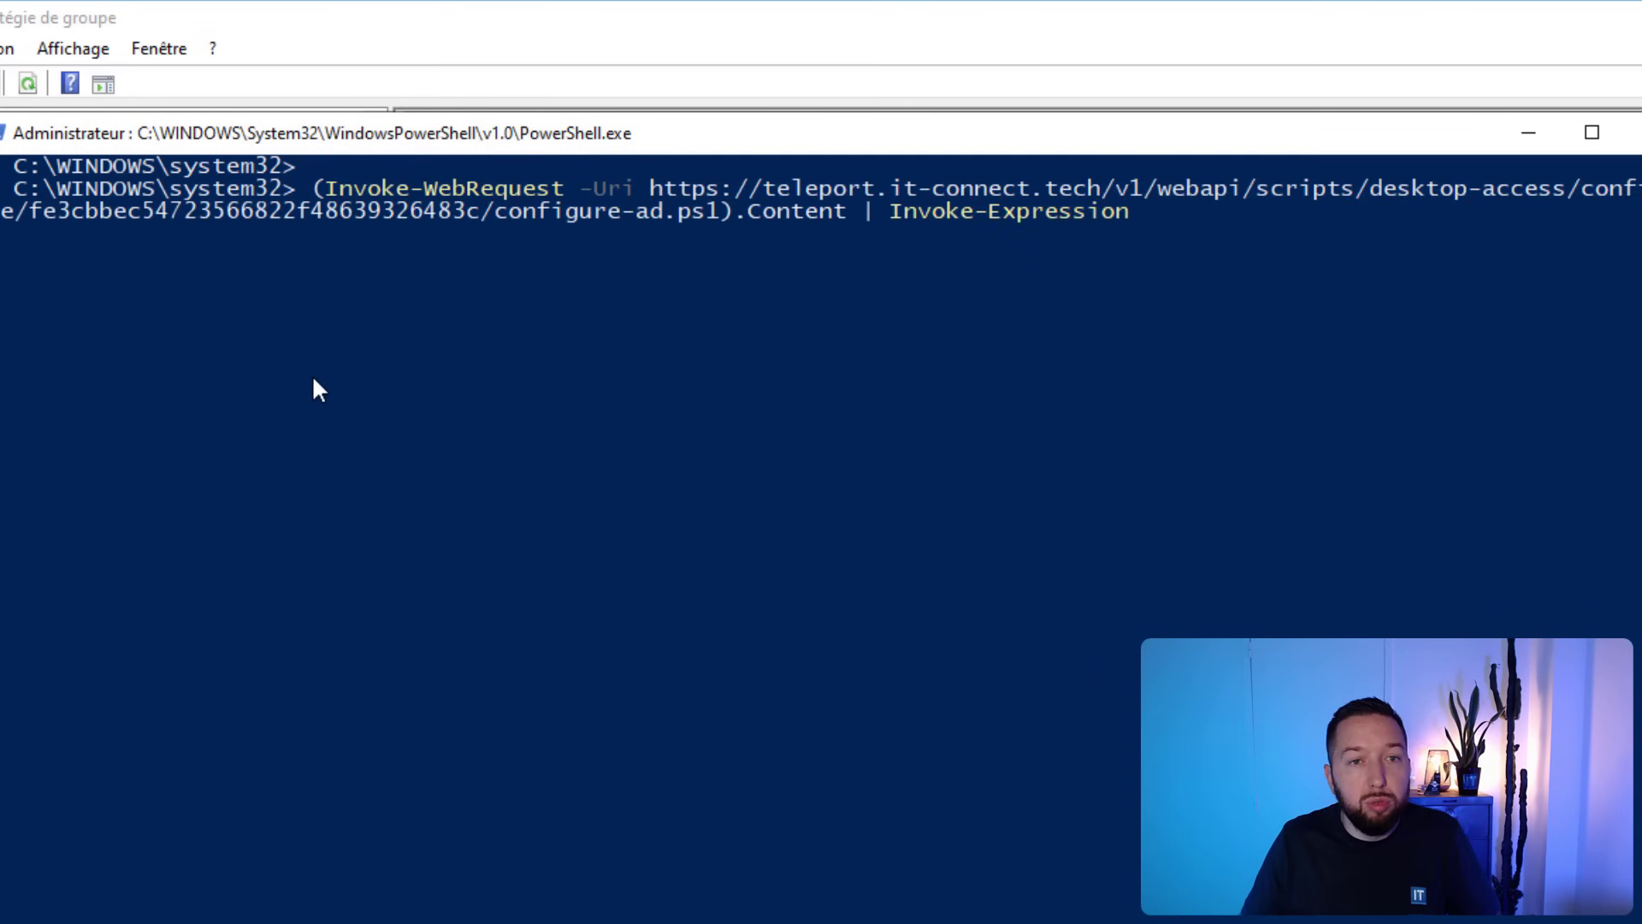
pyautogui.press('Return')
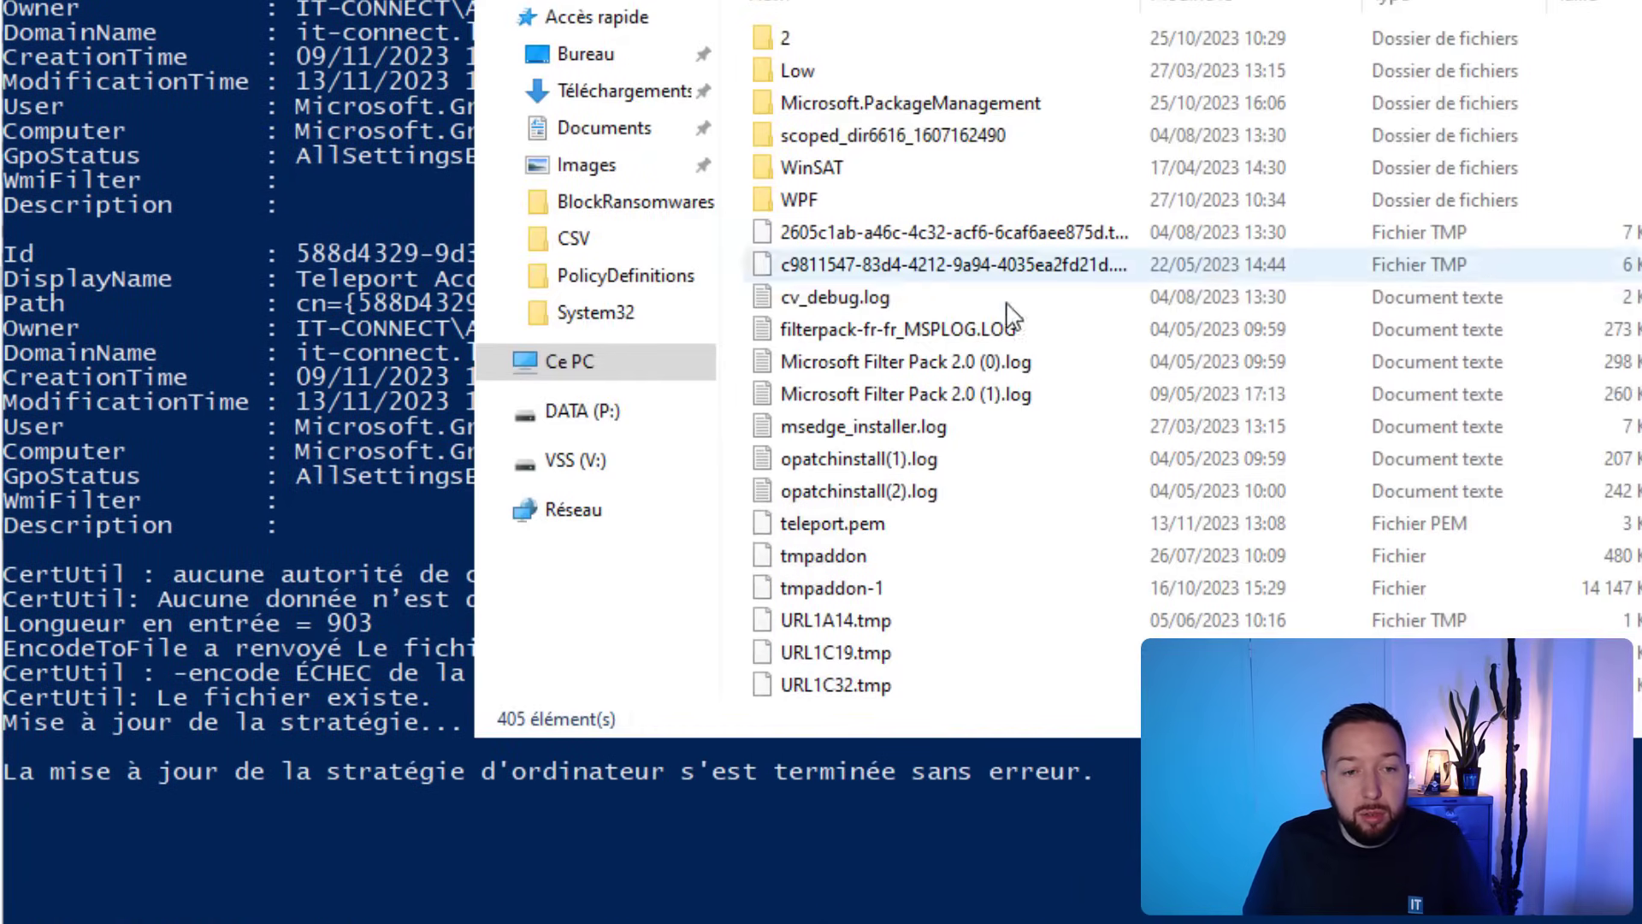
pyautogui.click(515, 814)
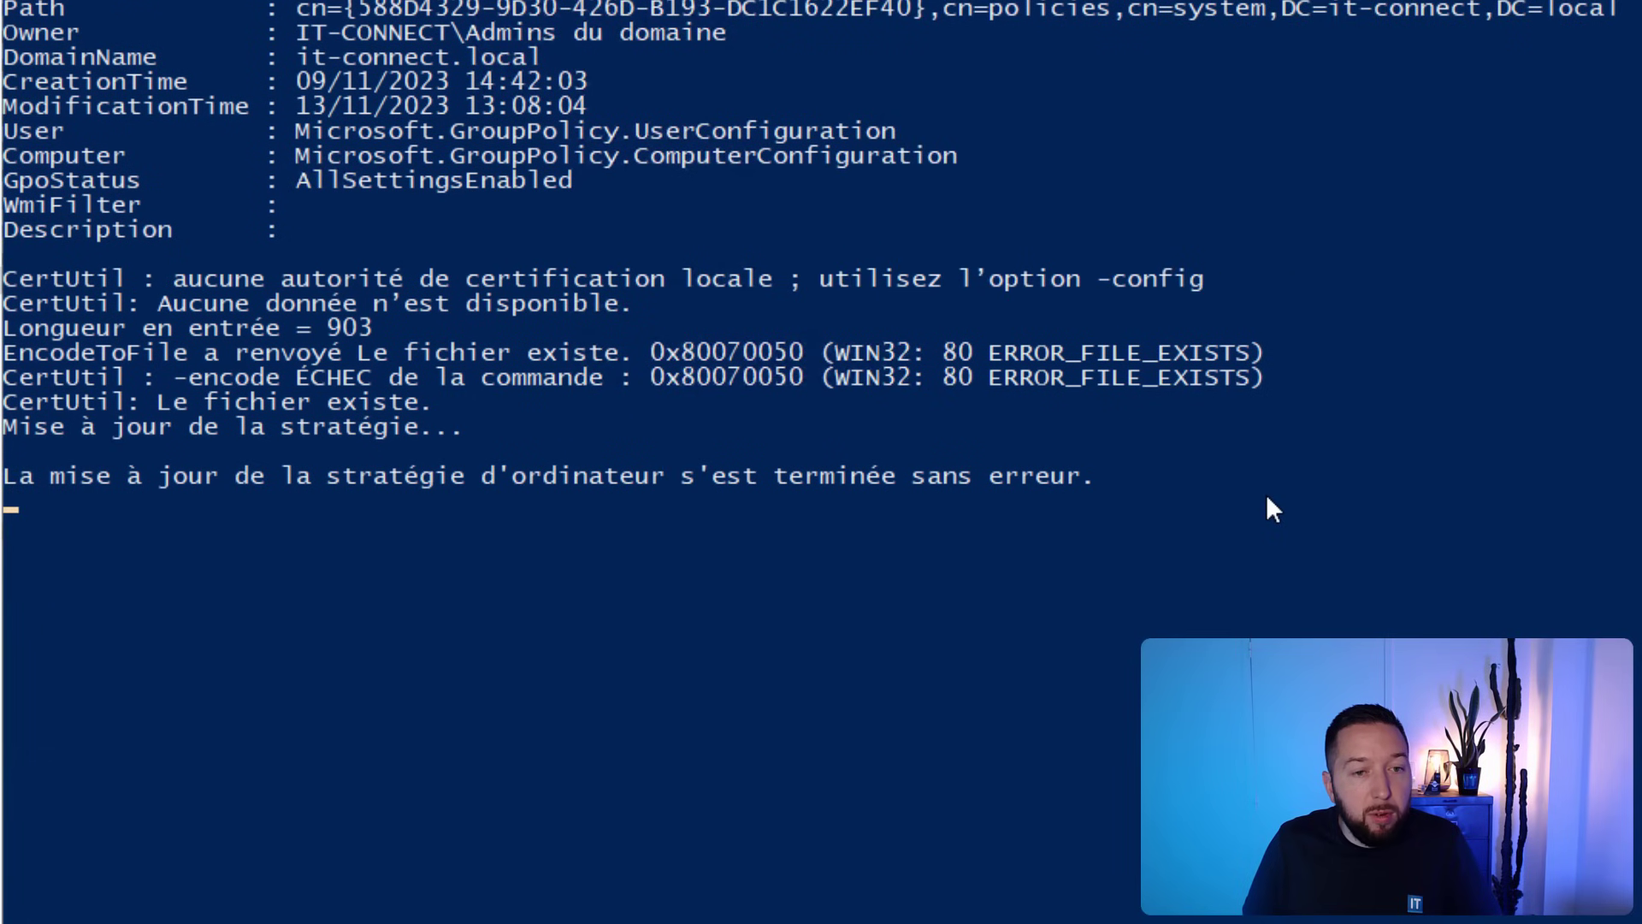
pyautogui.scroll(5, 632, 626)
pyautogui.scroll(1, 567, 329)
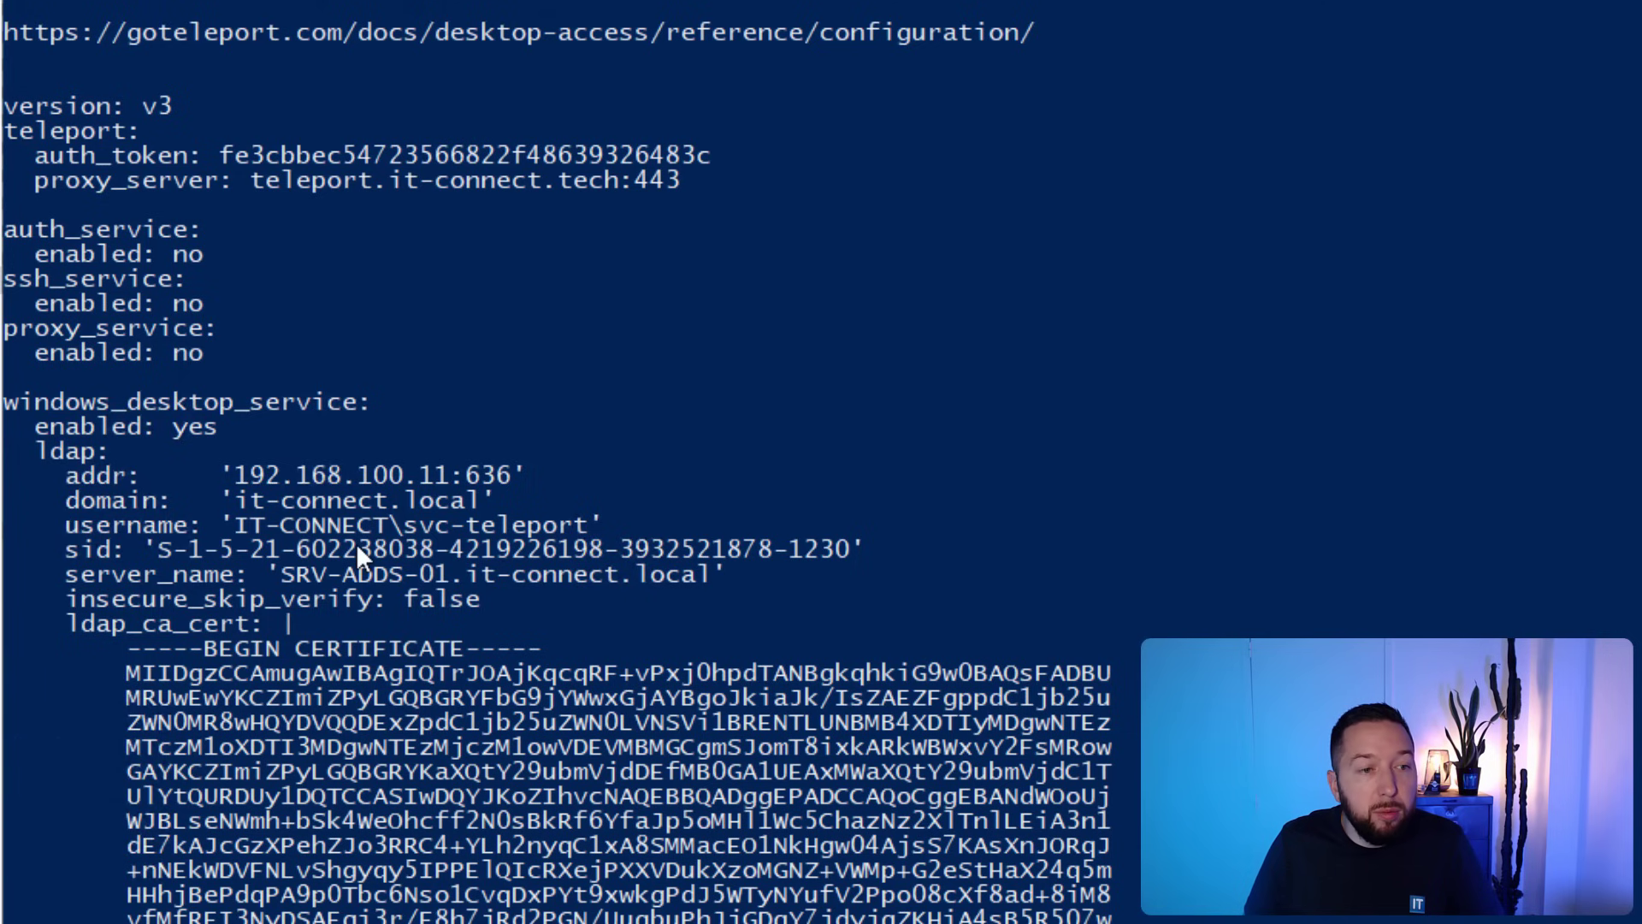
# Copy the windows_desktop_service block from the script output, including the LDAP settings and CA certificate.
pyautogui.scroll(-3, 356, 554)
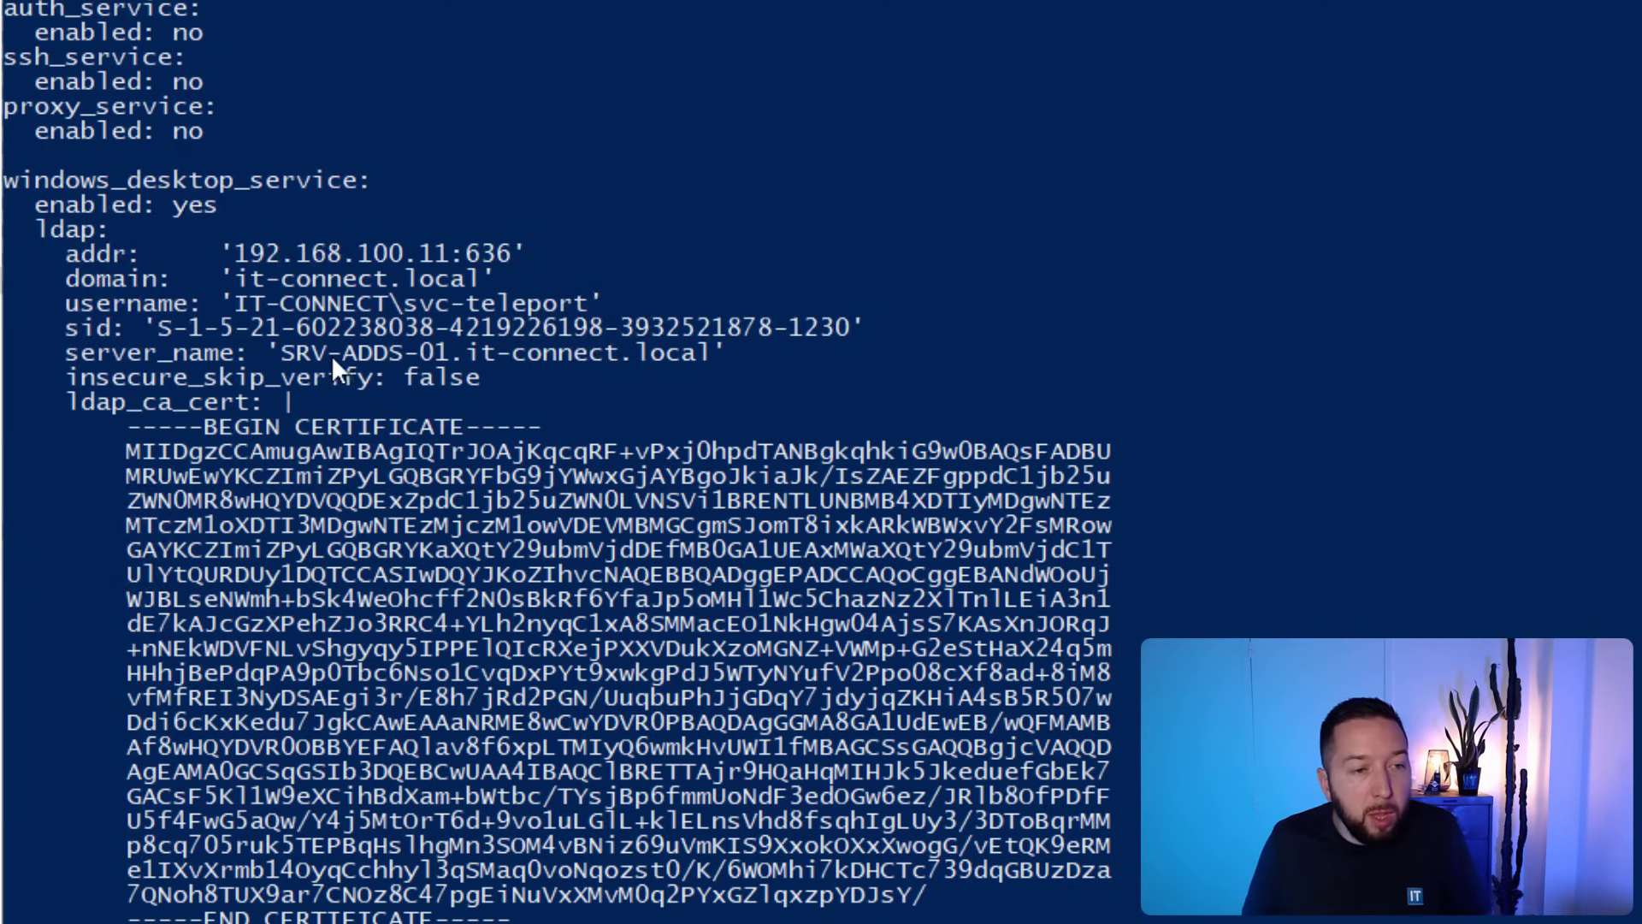
pyautogui.scroll(-1, 331, 356)
pyautogui.moveTo(9, 105); pyautogui.dragTo(357, 132)
pyautogui.moveTo(362, 214); pyautogui.dragTo(1083, 801)
pyautogui.rightClick(1091, 796)
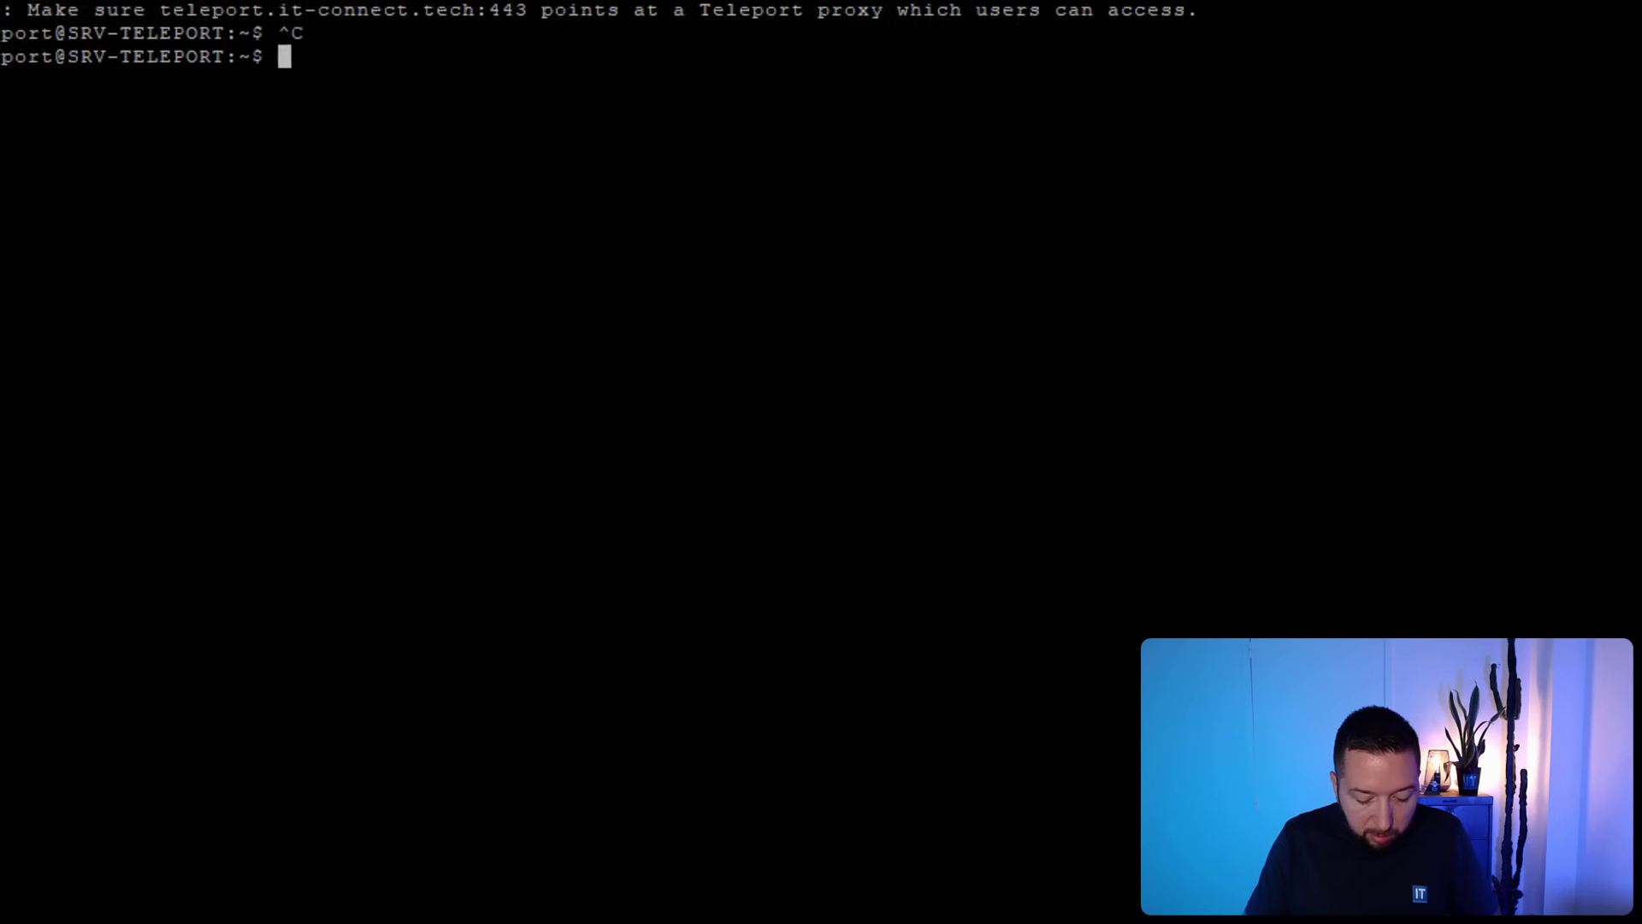
# In the SRV-TELEPORT terminal, open /etc/teleport.yaml in nano with sudo.
pyautogui.write('sudo nano /etc/')
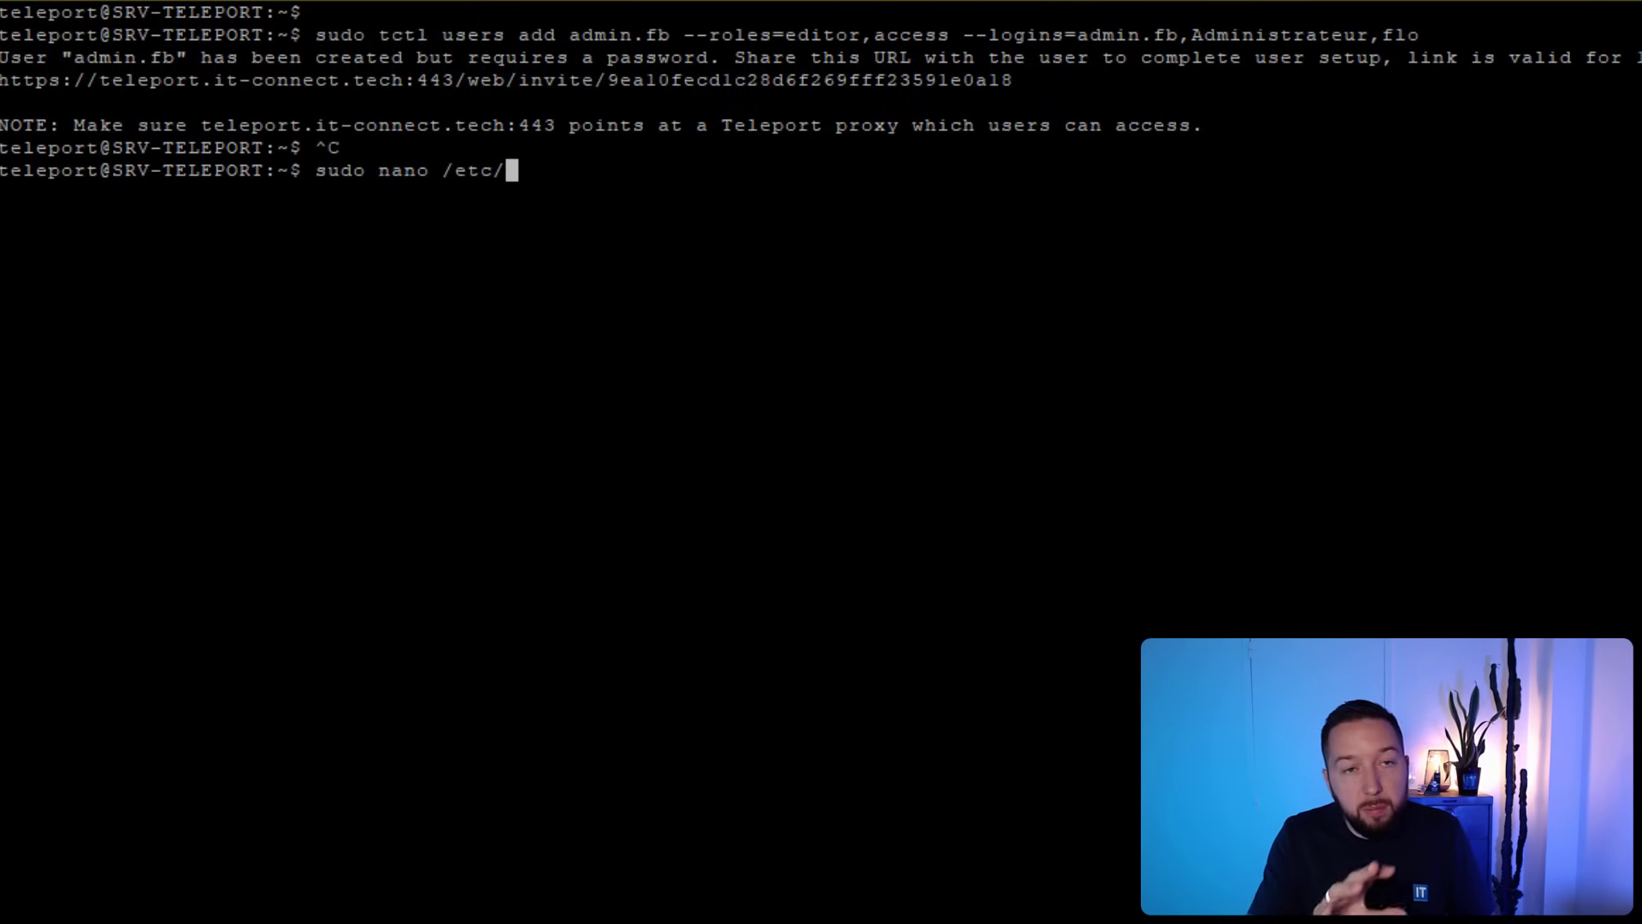
pyautogui.write('teleport.yaml')
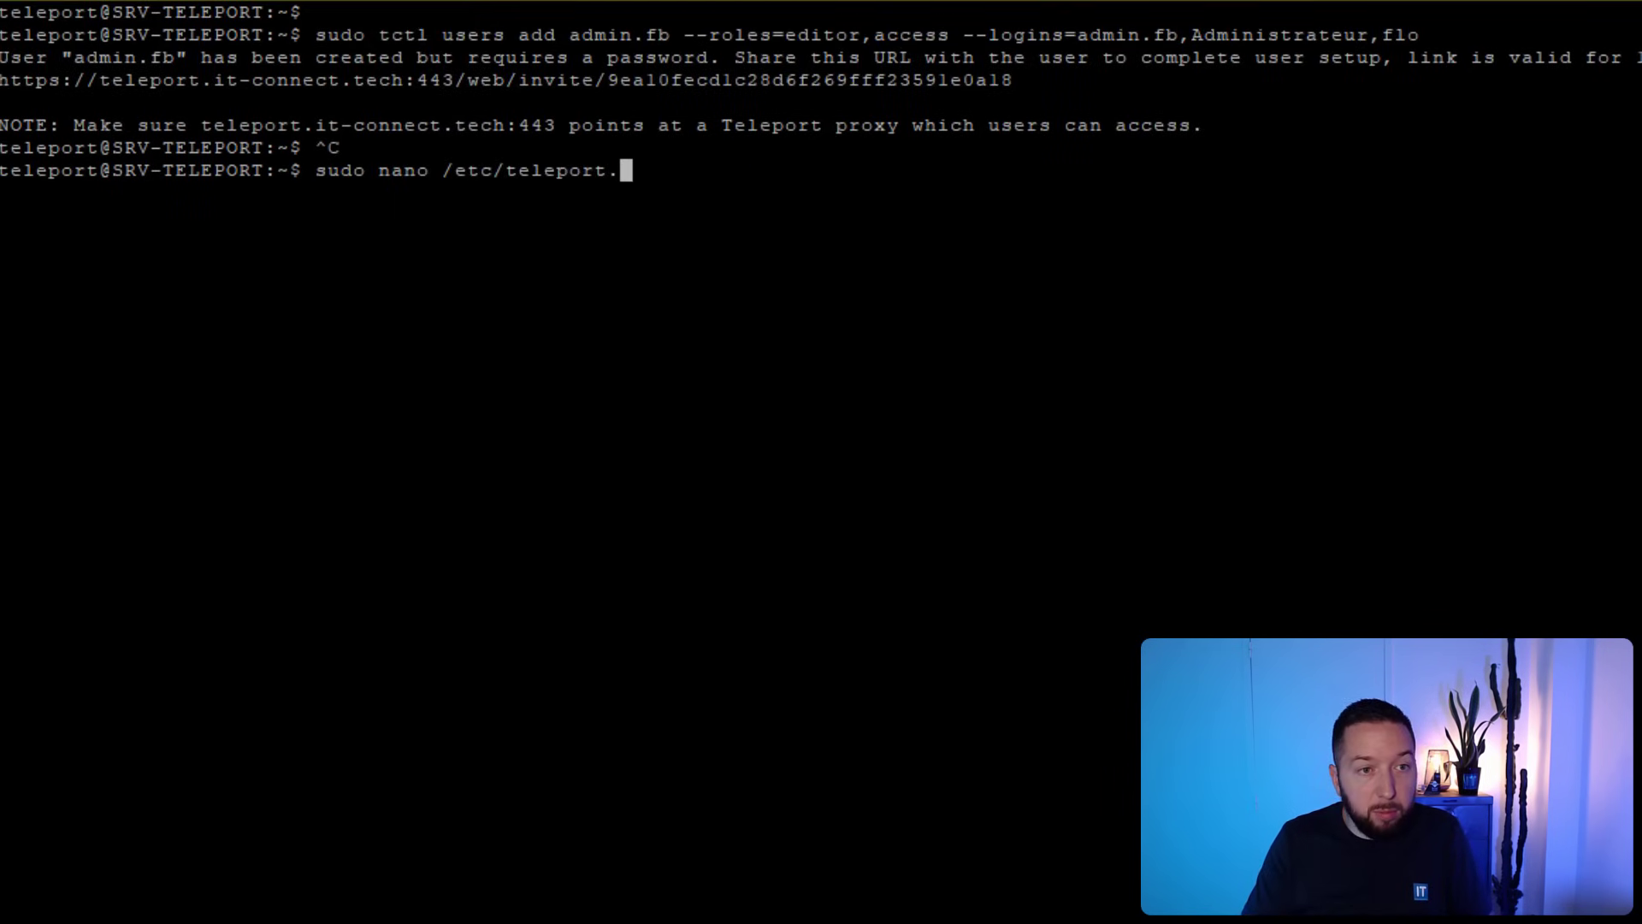
pyautogui.press('Return')
pyautogui.press('Return')
# Append the copied windows_desktop_service block to the end of teleport.yaml, below the proxy_service section, accepting the multi-line paste.
pyautogui.press('Down')
pyautogui.press('Down')
pyautogui.press('Down')
pyautogui.press('Down')
pyautogui.press('Down')
pyautogui.press('Down')
pyautogui.press('Down')
pyautogui.press('Down')
pyautogui.press('Down')
pyautogui.press('Down')
pyautogui.press('Down')
pyautogui.press('Down')
pyautogui.press('Down')
pyautogui.press('Down')
pyautogui.press('Down')
pyautogui.press('Down')
pyautogui.press('Down')
pyautogui.press('Down')
pyautogui.press('Down')
pyautogui.press('Down')
pyautogui.press('Down')
pyautogui.press('Down')
pyautogui.press('Down')
pyautogui.press('Down')
pyautogui.press('Down')
pyautogui.press('Down')
pyautogui.press('Down')
pyautogui.press('Down')
pyautogui.press('Down')
pyautogui.press('Down')
pyautogui.press('Down')
pyautogui.press('Down')
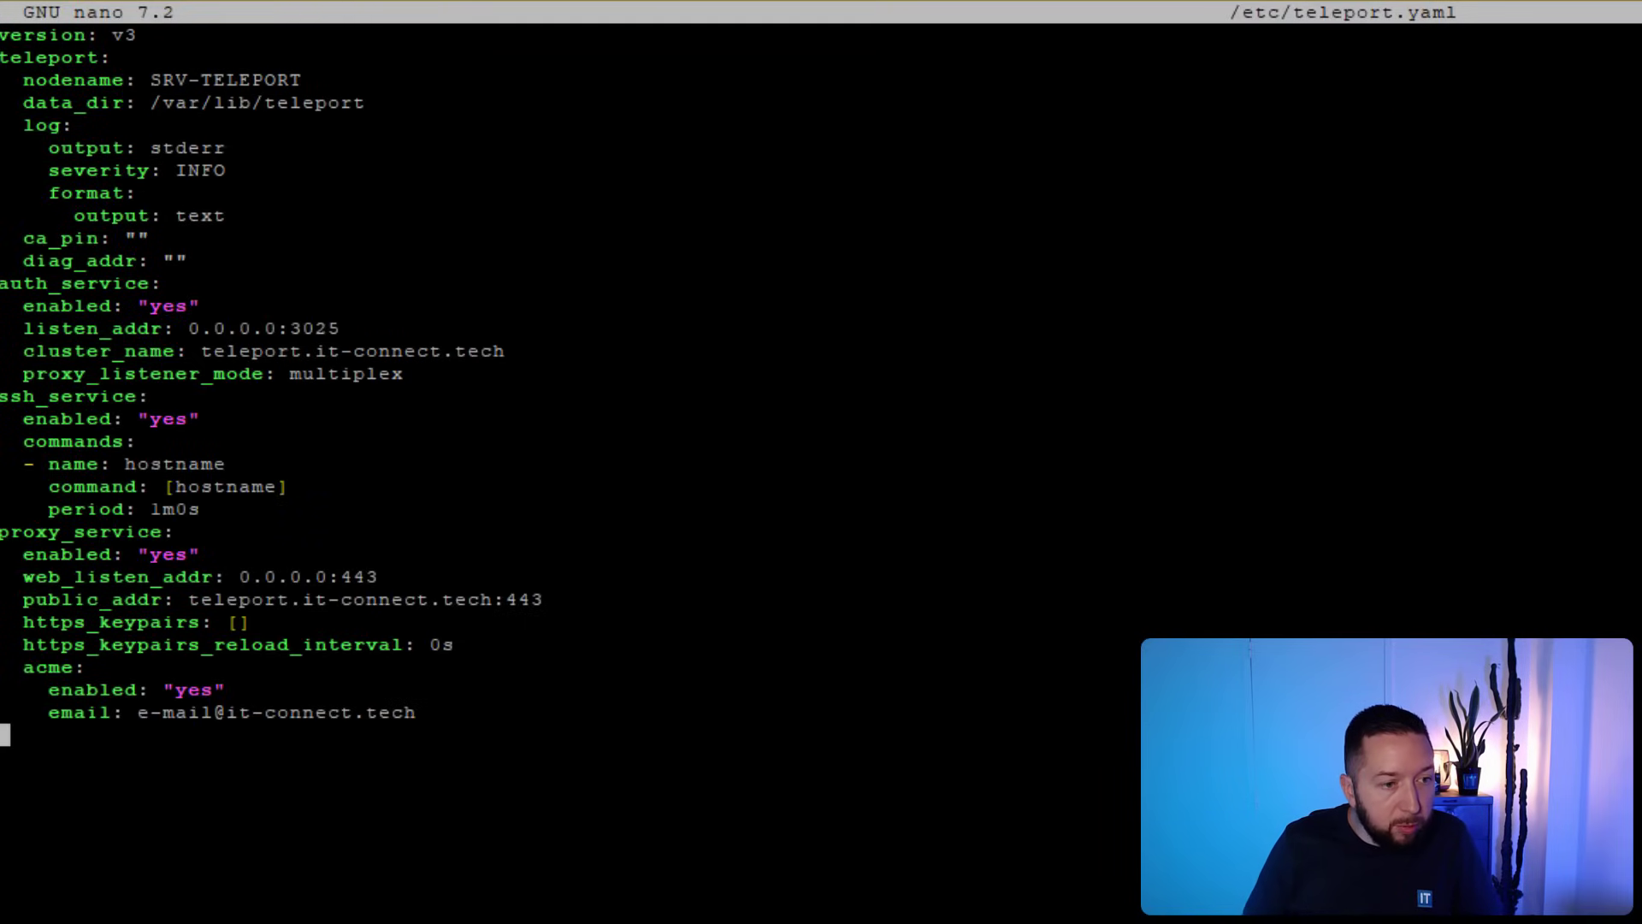
pyautogui.rightClick(946, 781)
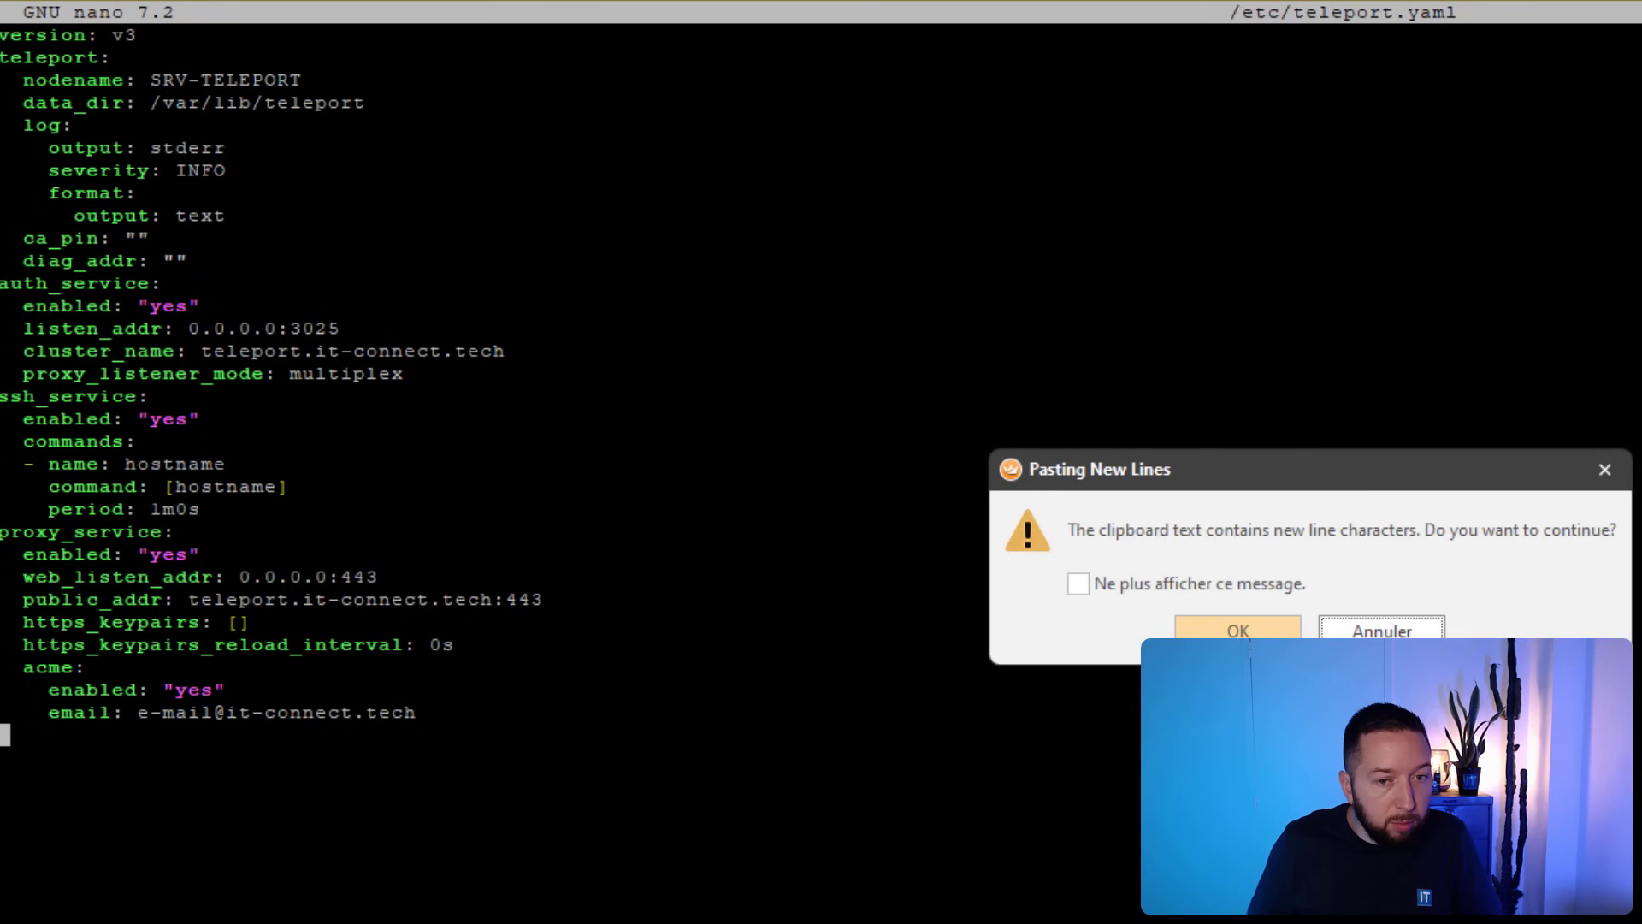
pyautogui.press('Return')
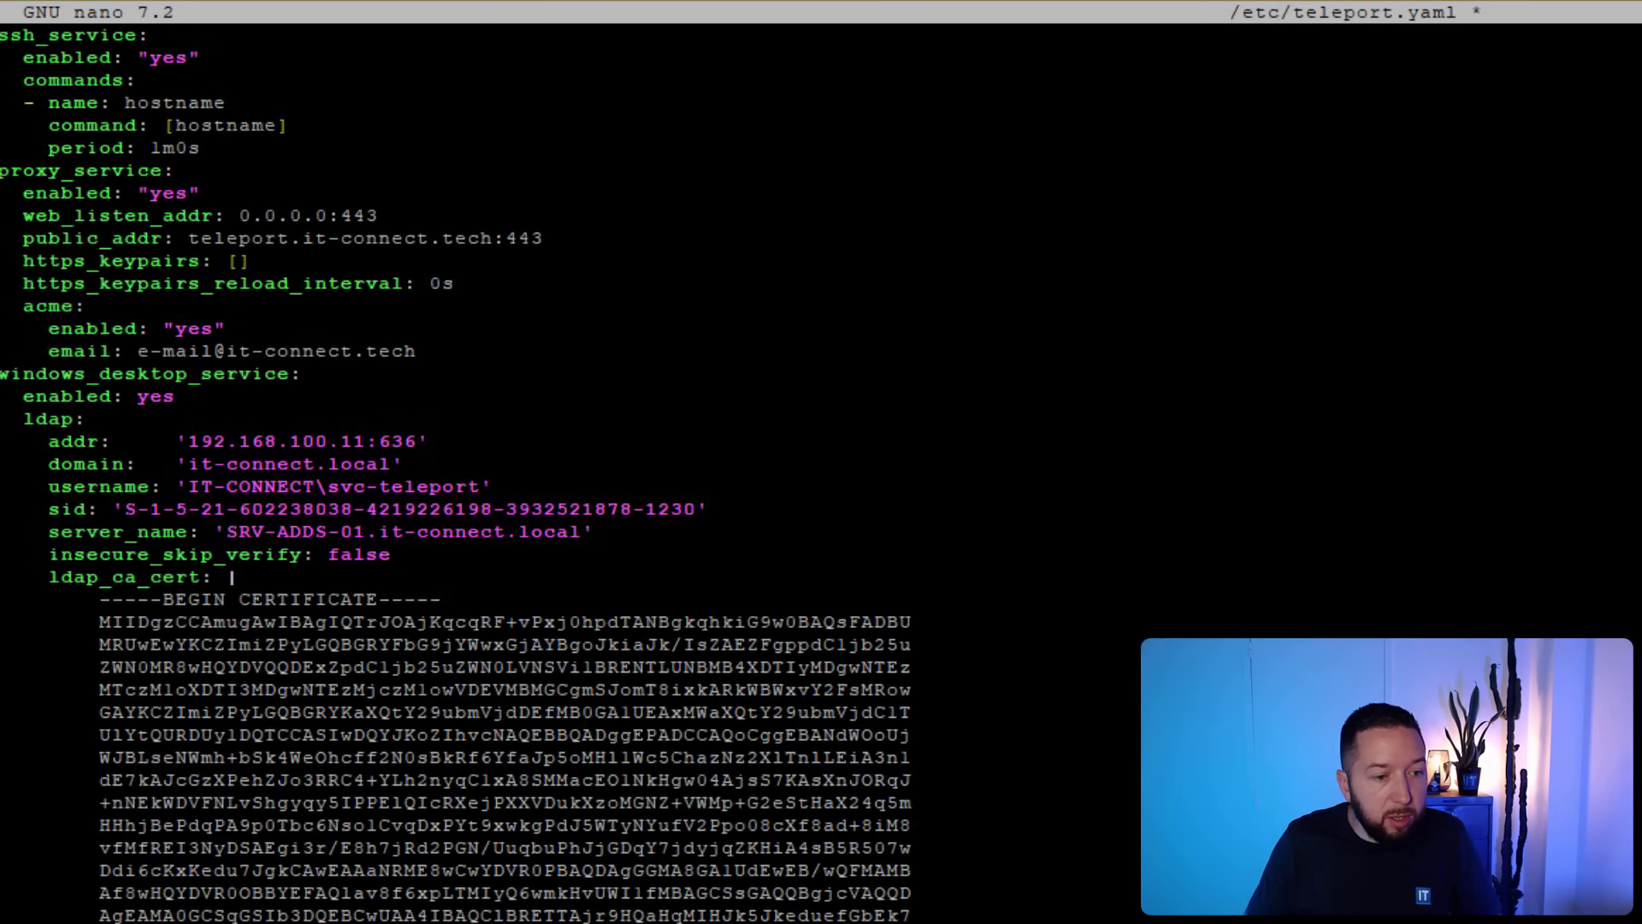
# Examine the pasted LDAP settings: address, domain, username, SID, server name and CA certificate.
pyautogui.press('Up')
pyautogui.press('Up')
pyautogui.press('Up')
pyautogui.press('Up')
pyautogui.press('Up')
pyautogui.press('Up')
pyautogui.press('Up')
pyautogui.press('Up')
pyautogui.press('Up')
pyautogui.press('Up')
pyautogui.press('Up')
pyautogui.press('Up')
pyautogui.press('Up')
pyautogui.press('Up')
pyautogui.press('Up')
pyautogui.press('Up')
pyautogui.press('Up')
pyautogui.press('Up')
pyautogui.press('Up')
pyautogui.press('Up')
pyautogui.press('Down')
pyautogui.press('Down')
pyautogui.press('Down')
pyautogui.press('Down')
pyautogui.press('Down')
pyautogui.press('Down')
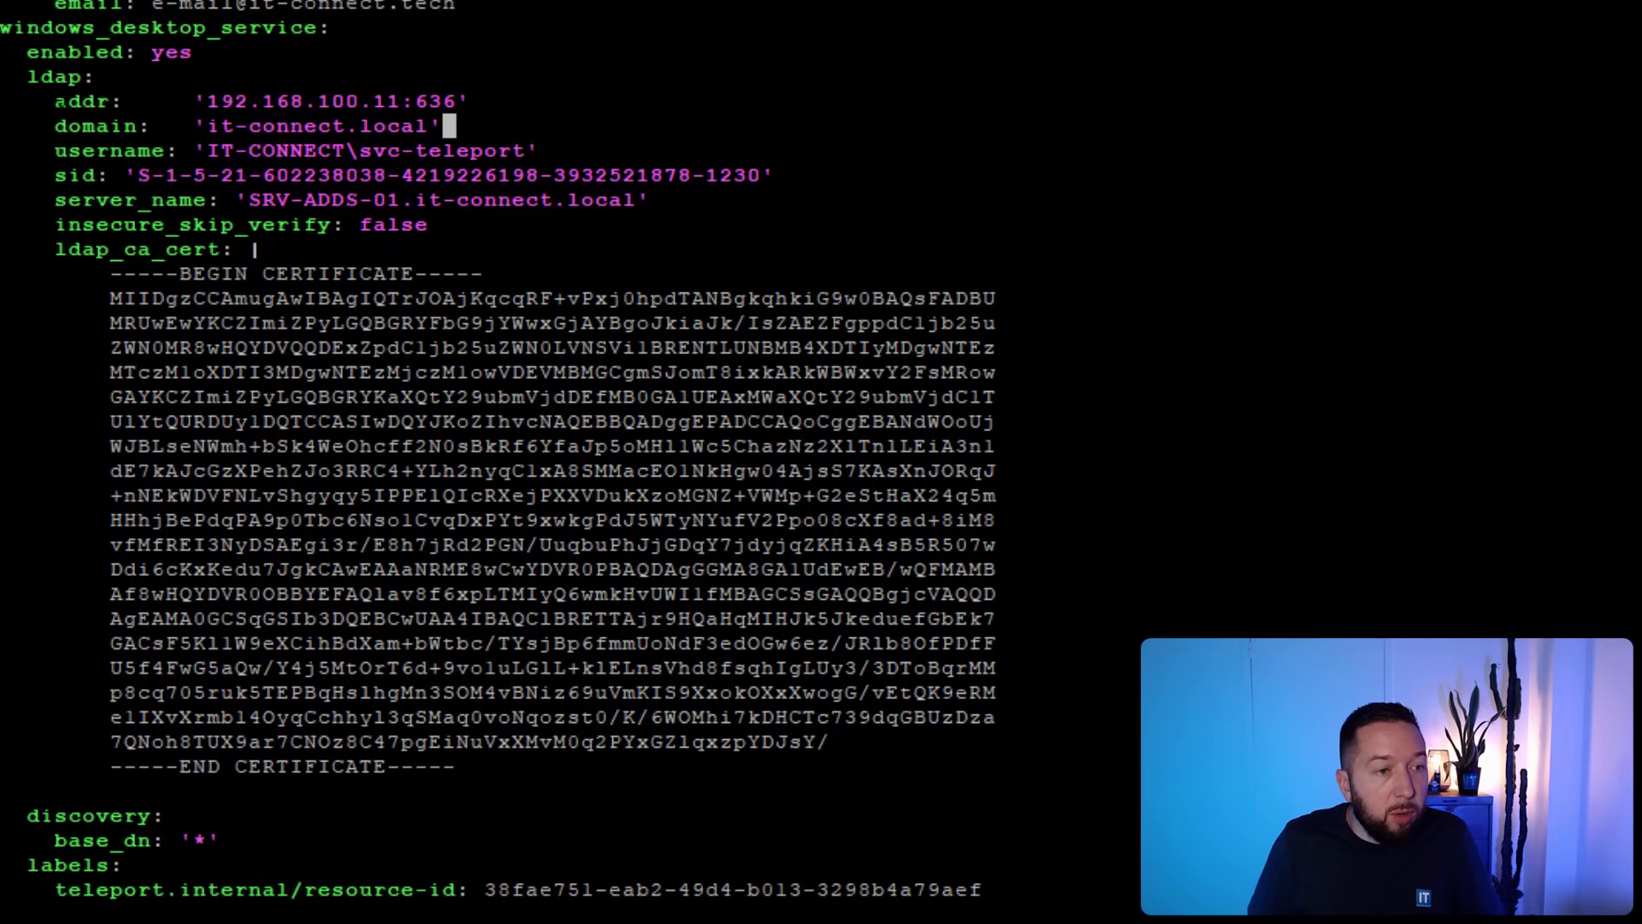
pyautogui.moveTo(195, 101); pyautogui.dragTo(526, 101)
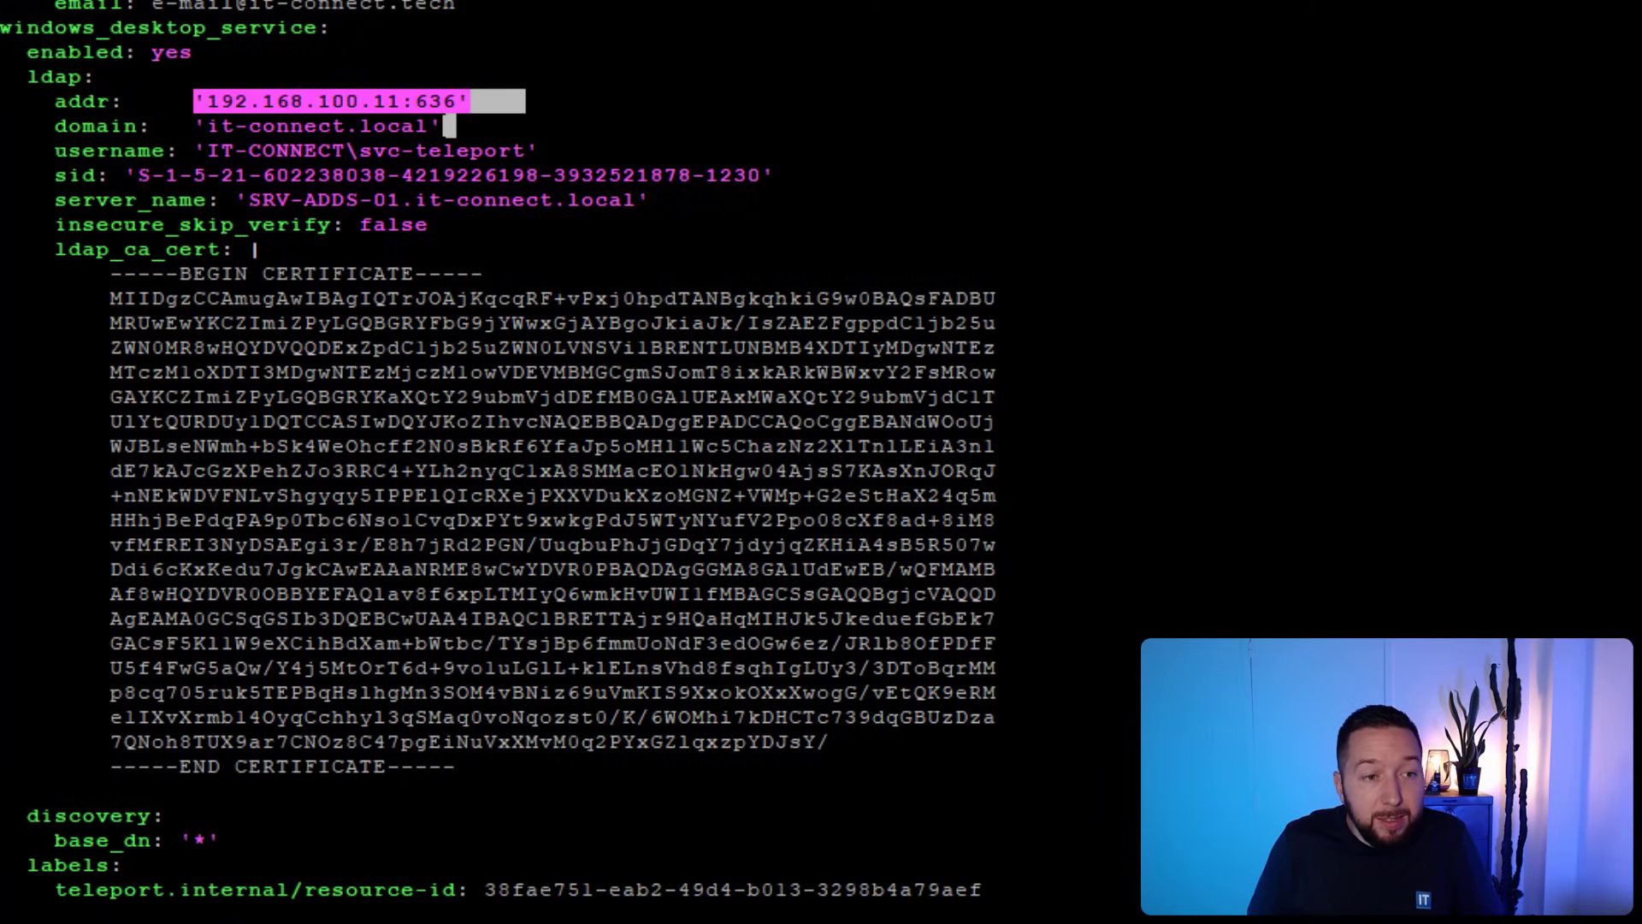
pyautogui.moveTo(195, 126); pyautogui.dragTo(494, 126)
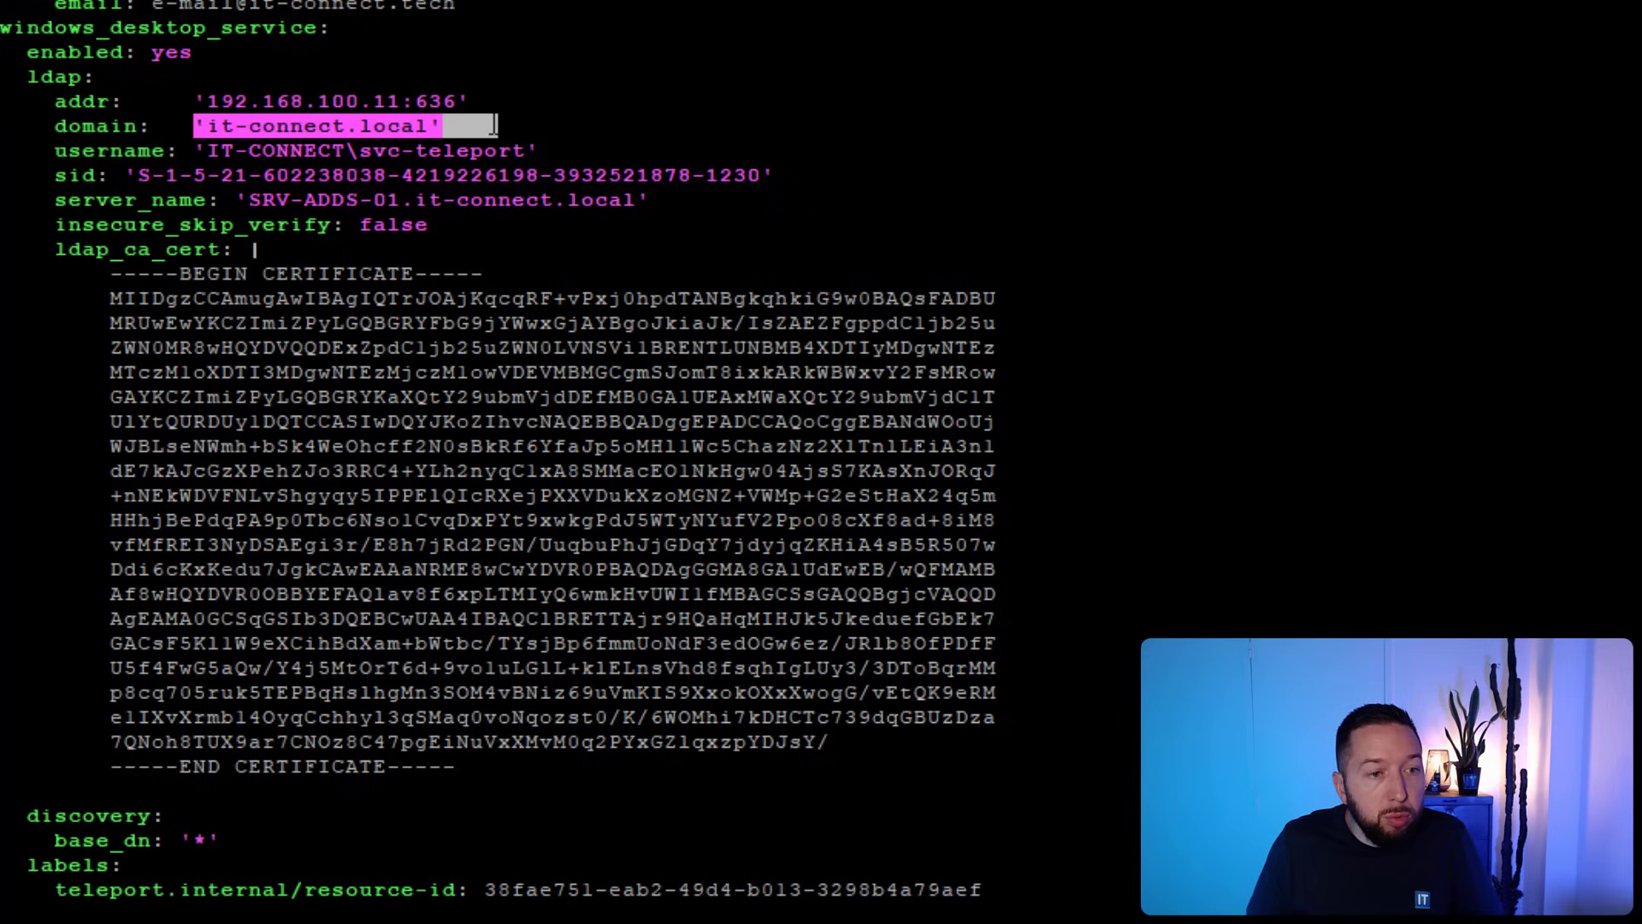
pyautogui.moveTo(221, 150); pyautogui.dragTo(564, 150)
pyautogui.moveTo(126, 174); pyautogui.dragTo(623, 174)
pyautogui.moveTo(237, 200); pyautogui.dragTo(699, 199)
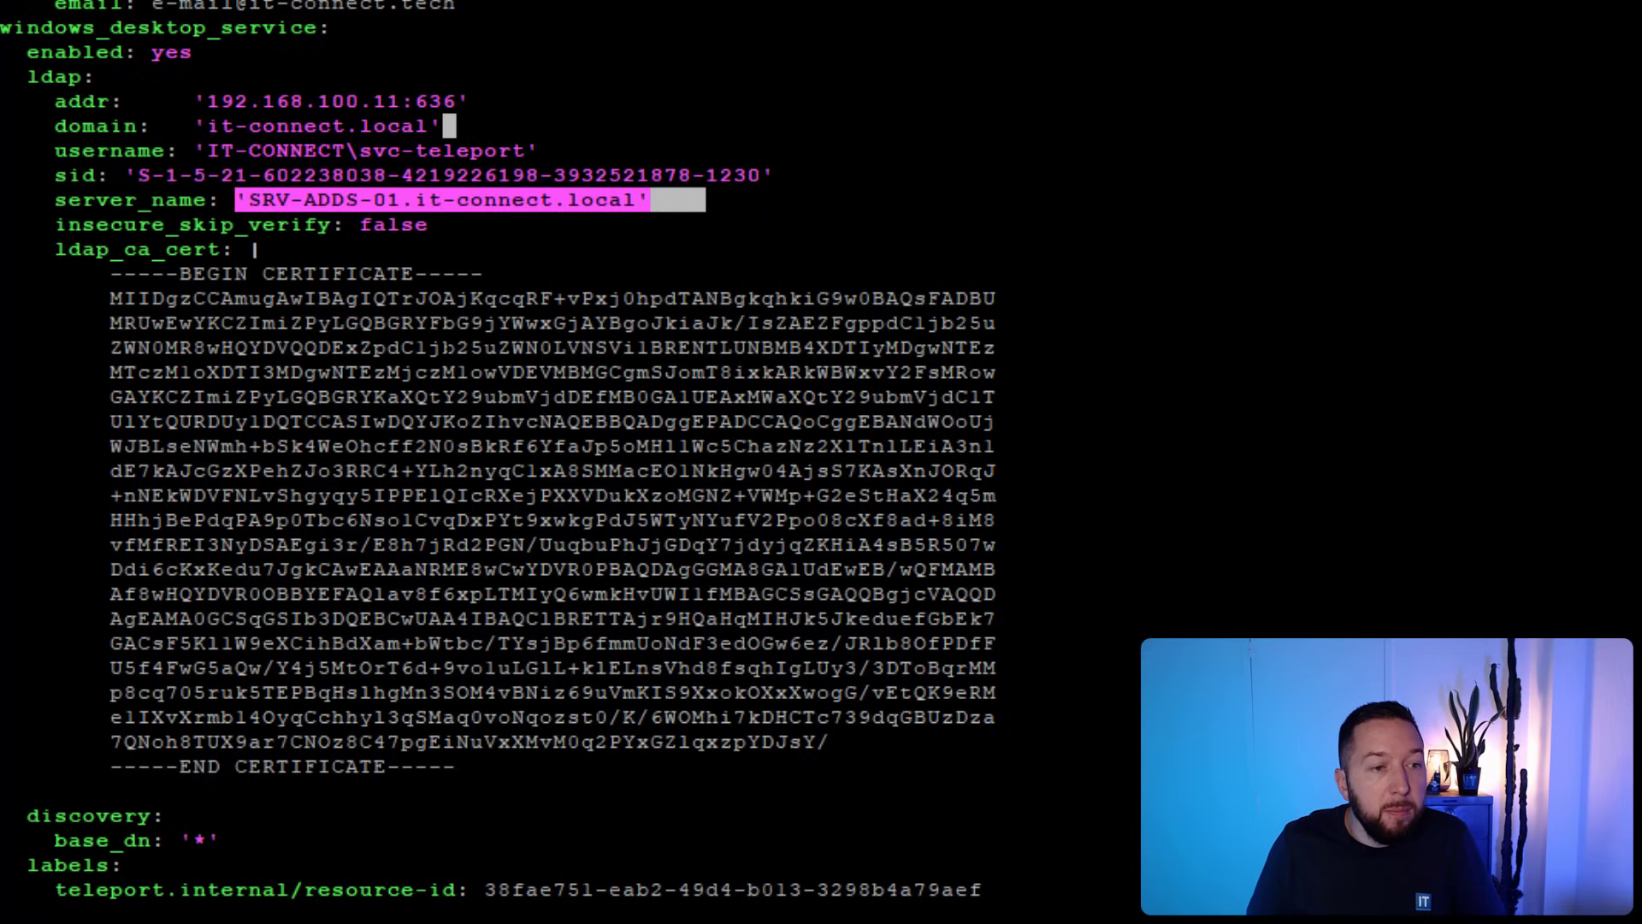
pyautogui.click(700, 199)
pyautogui.moveTo(497, 767); pyautogui.dragTo(14, 275)
pyautogui.click(885, 496)
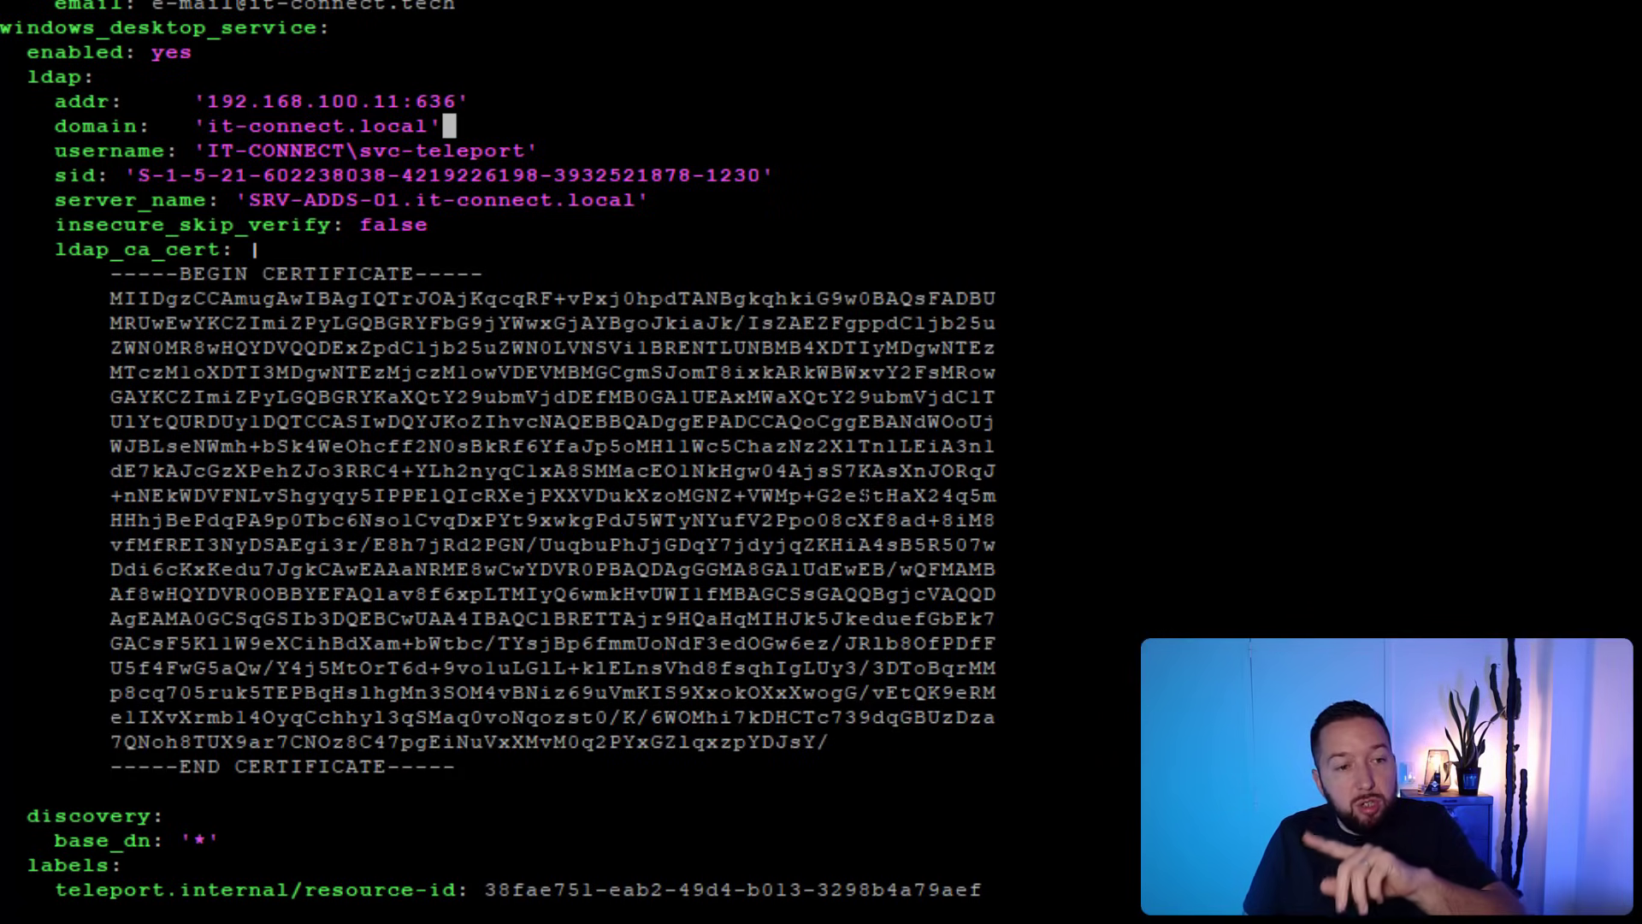
# Examine the rest of the windows_desktop_service block through the discovery base_dn and labels sections.
pyautogui.press('Down')
pyautogui.press('Down')
pyautogui.press('Down')
pyautogui.press('Down')
pyautogui.press('Down')
pyautogui.press('Down')
pyautogui.press('Down')
pyautogui.press('Down')
pyautogui.press('Down')
pyautogui.press('Down')
pyautogui.press('Down')
pyautogui.press('Down')
pyautogui.press('Down')
pyautogui.press('Down')
pyautogui.press('Down')
pyautogui.press('Down')
pyautogui.press('Down')
pyautogui.press('Down')
pyautogui.press('Down')
pyautogui.press('Down')
pyautogui.press('Down')
pyautogui.press('Down')
pyautogui.press('Down')
pyautogui.press('Down')
pyautogui.press('Down')
pyautogui.press('Down')
pyautogui.press('Down')
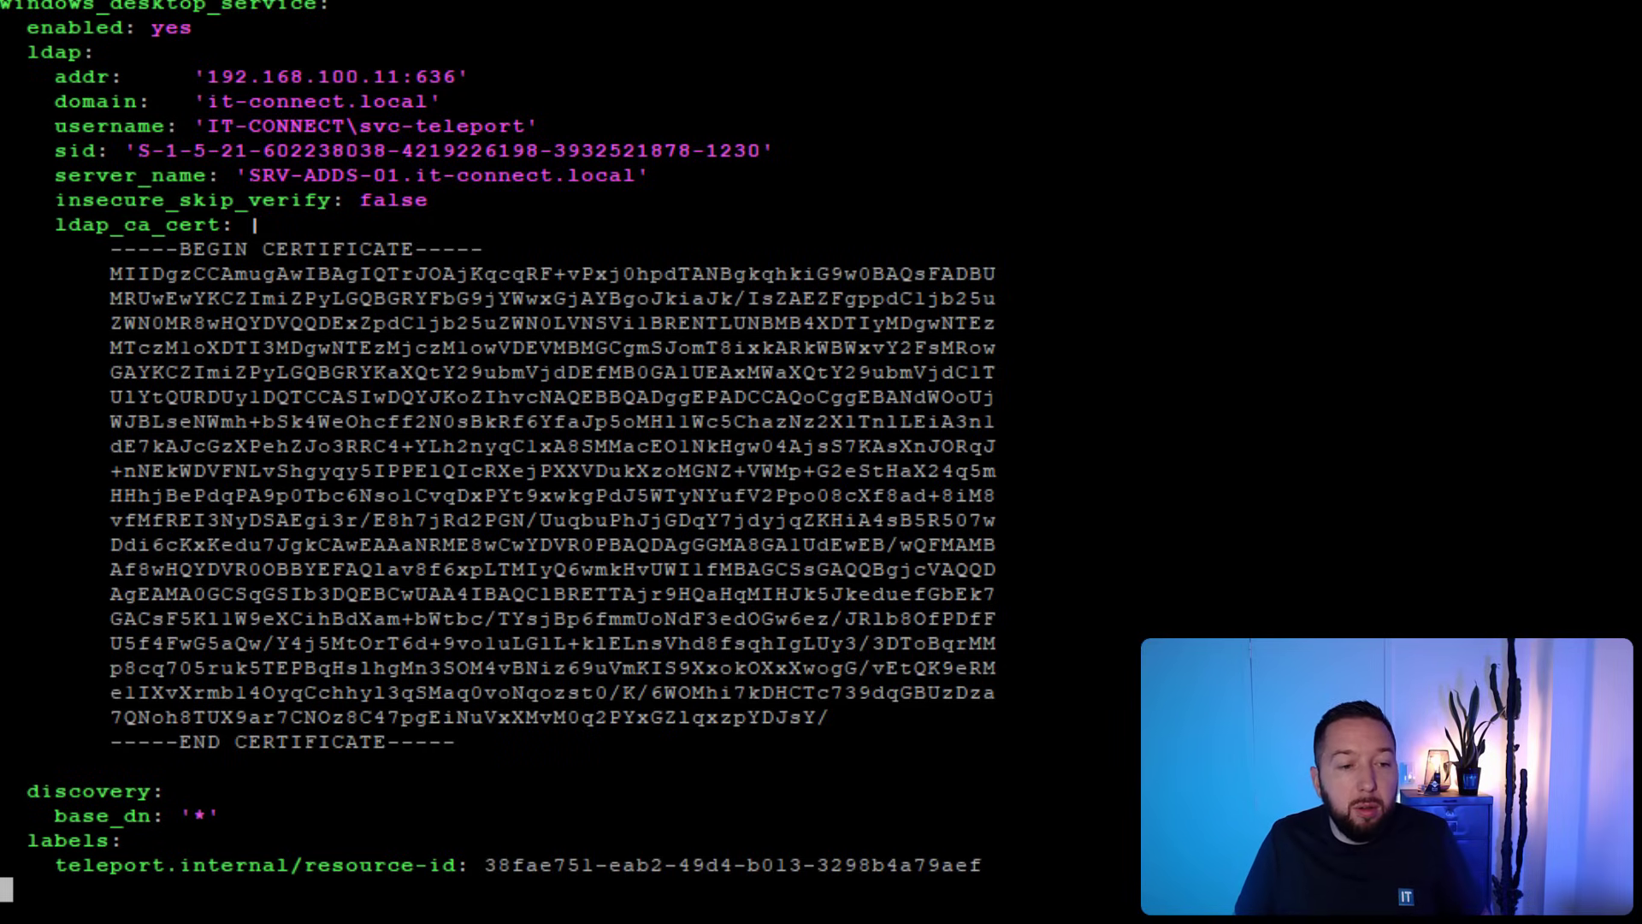
# Add listen_addr: 0.0.0.0:3028 below the enabled line of windows_desktop_service, aligned with its sibling keys.
pyautogui.press('Up')
pyautogui.press('Up')
pyautogui.press('Up')
pyautogui.press('Up')
pyautogui.press('Up')
pyautogui.press('Up')
pyautogui.press('Up')
pyautogui.press('Up')
pyautogui.press('Up')
pyautogui.press('Up')
pyautogui.press('Up')
pyautogui.press('Up')
pyautogui.press('Up')
pyautogui.press('Up')
pyautogui.press('Up')
pyautogui.press('Up')
pyautogui.press('Up')
pyautogui.press('Up')
pyautogui.press('Up')
pyautogui.press('Up')
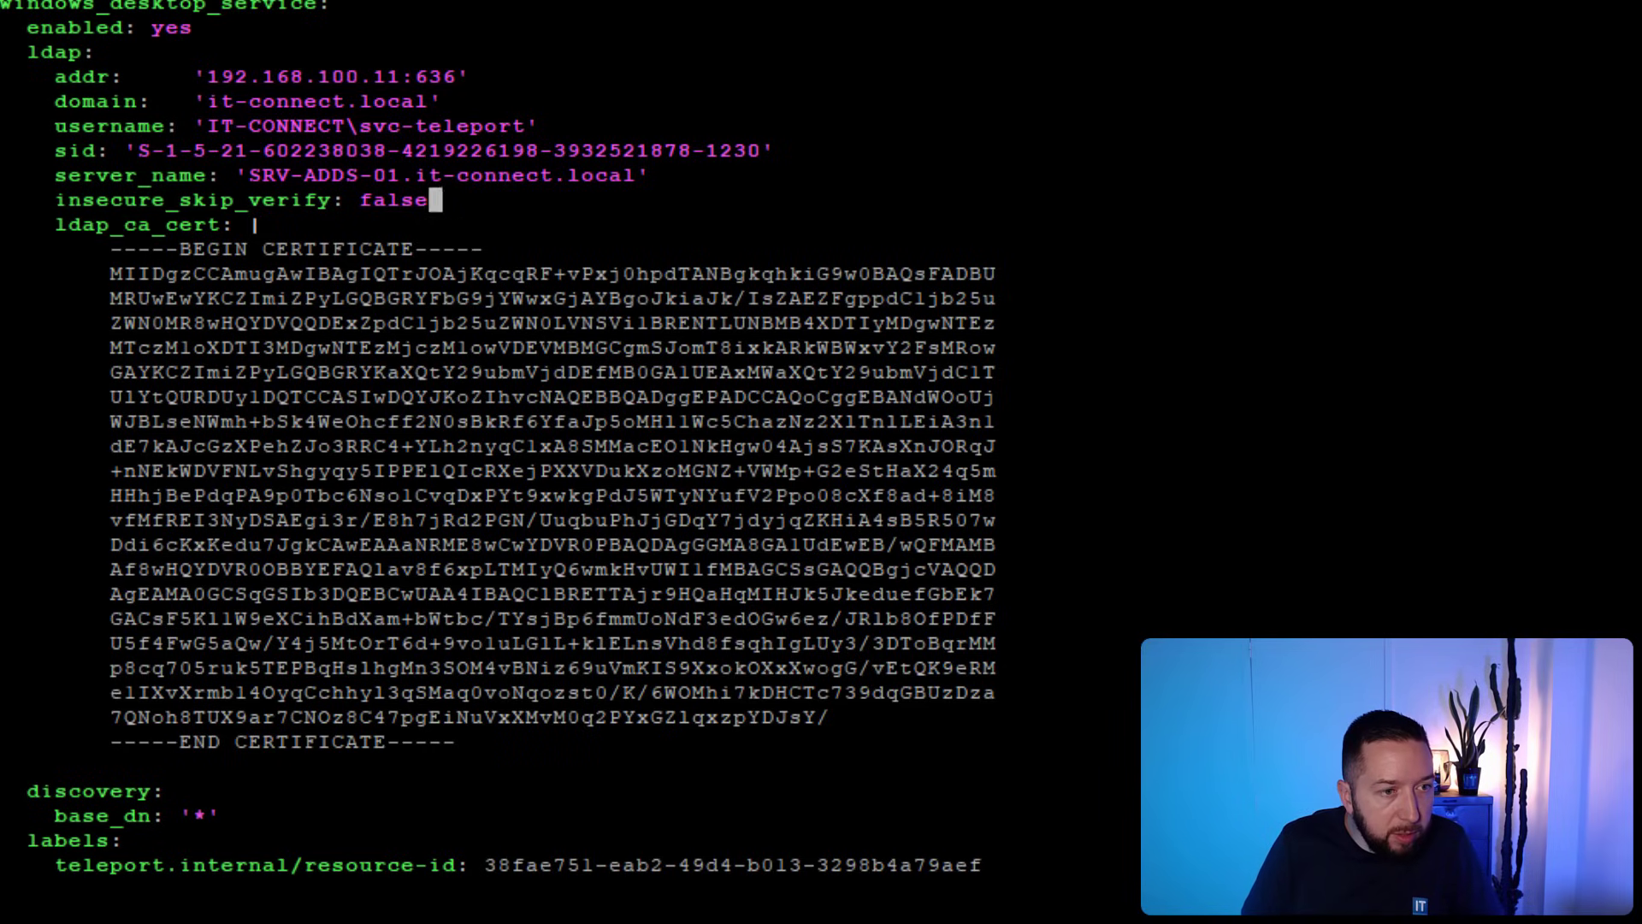
pyautogui.press('Return')
pyautogui.write('li')
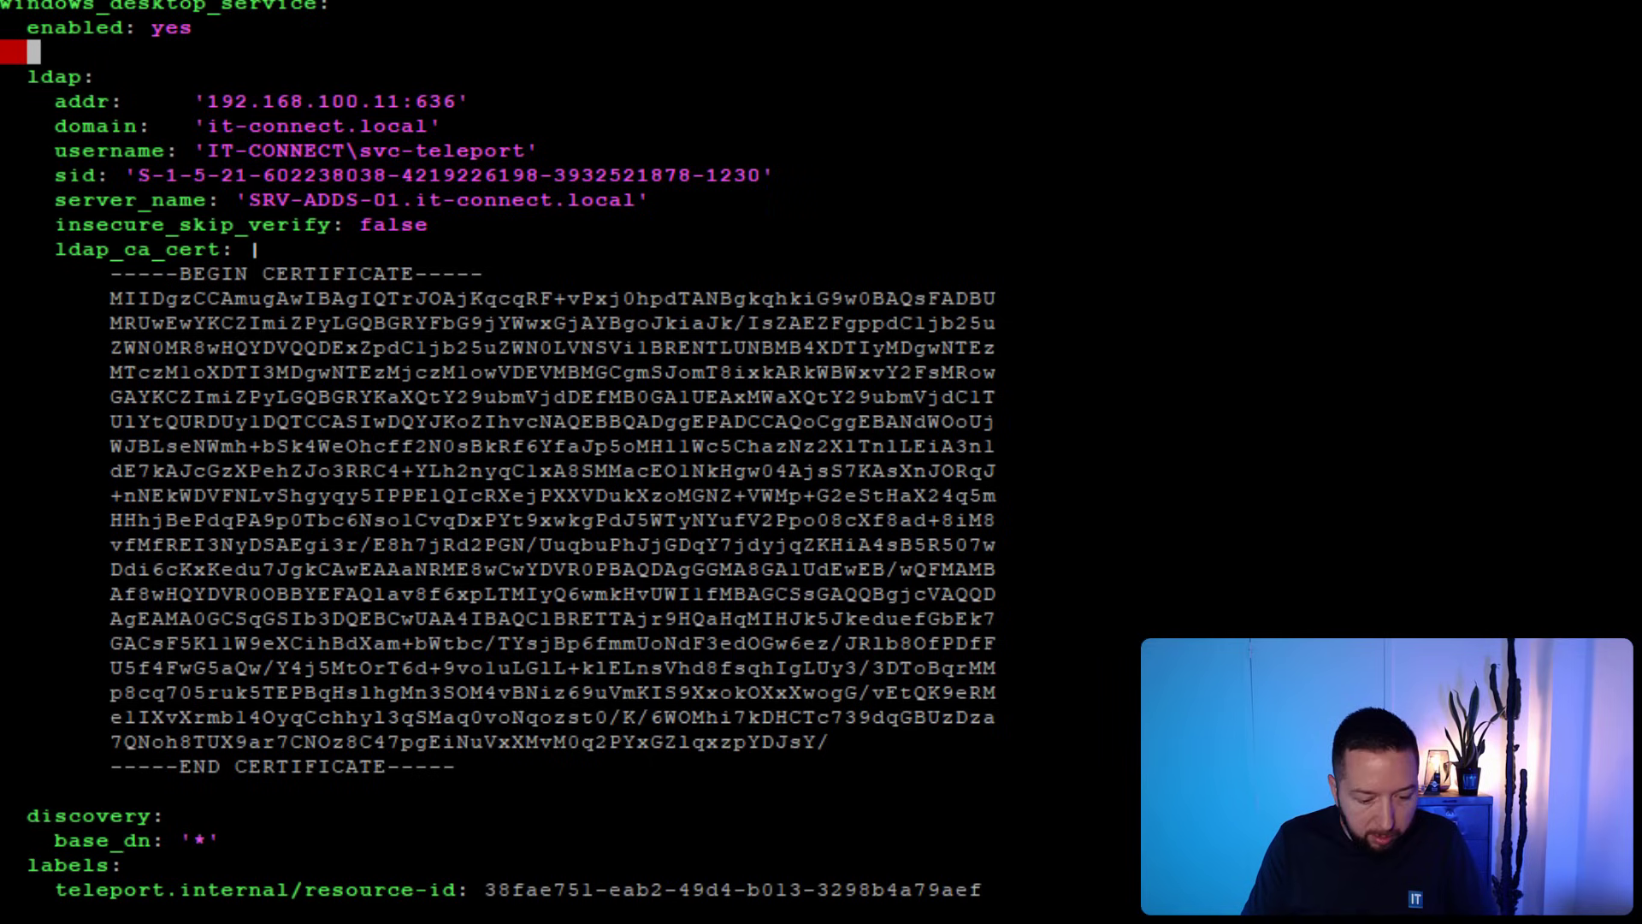
pyautogui.write('sten_addr:')
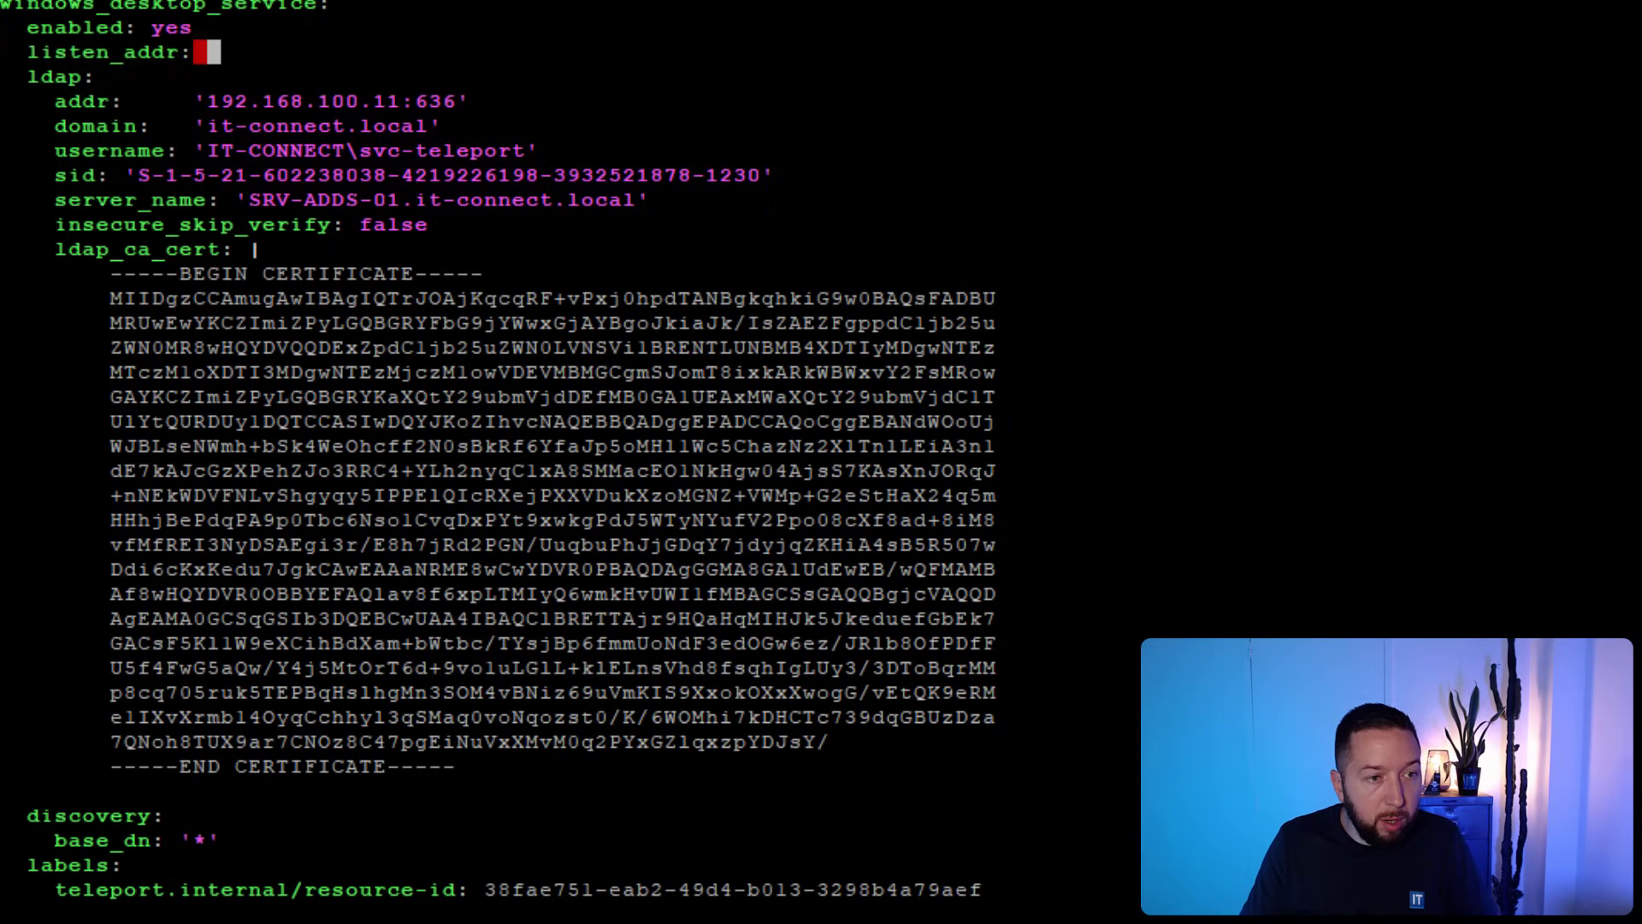
pyautogui.write(' 0')
pyautogui.write('0.0.0')
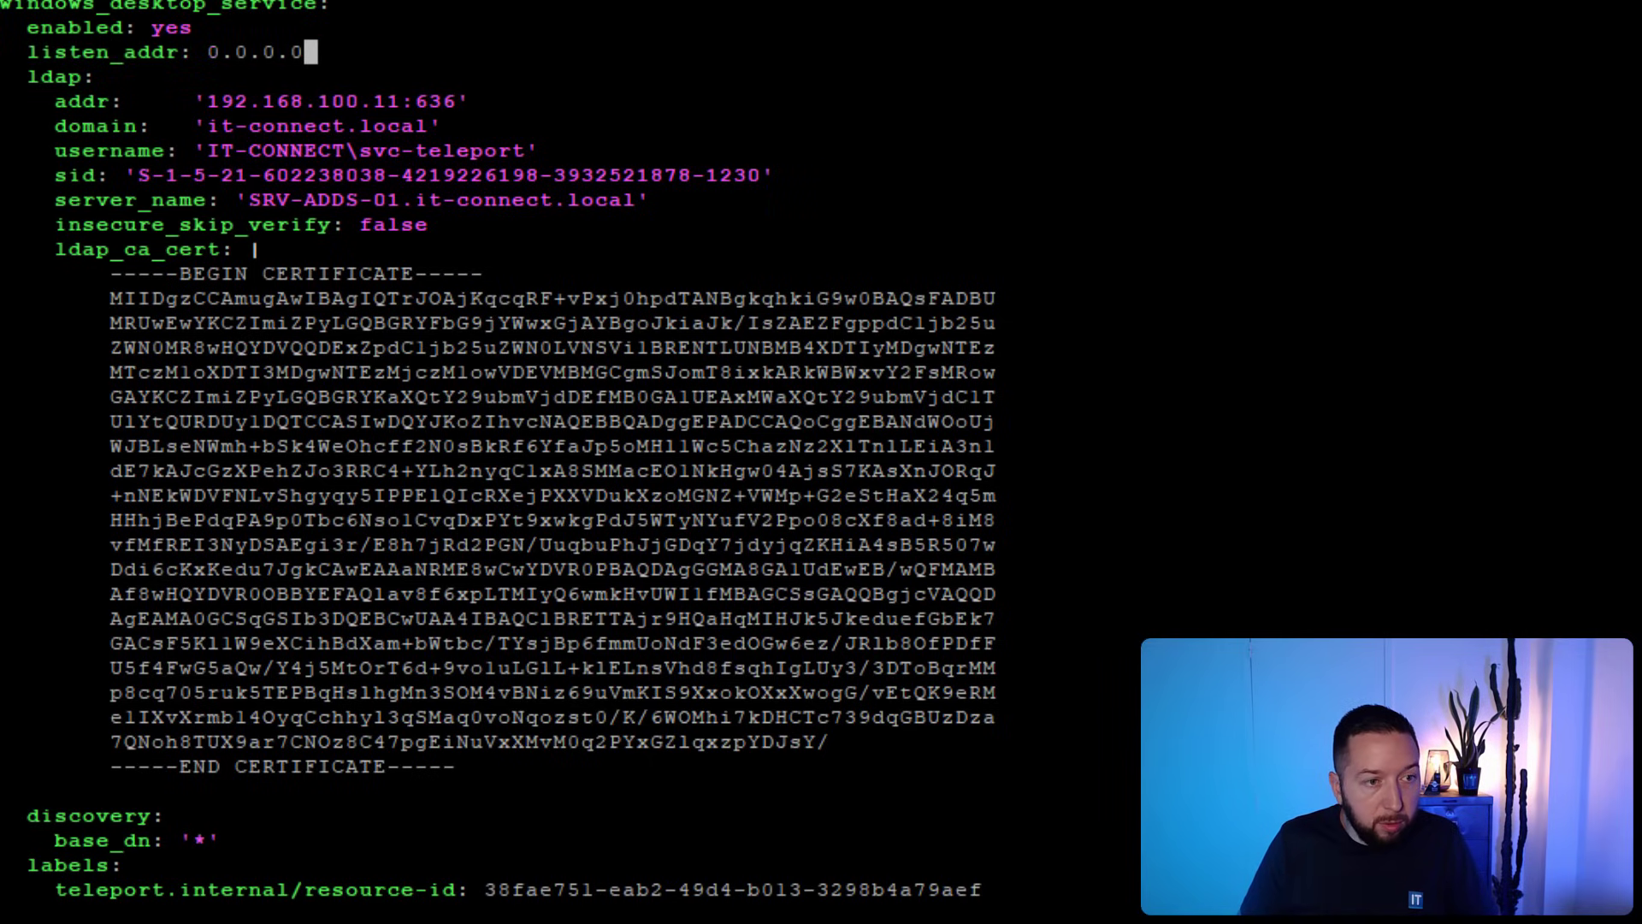
pyautogui.write(':30')
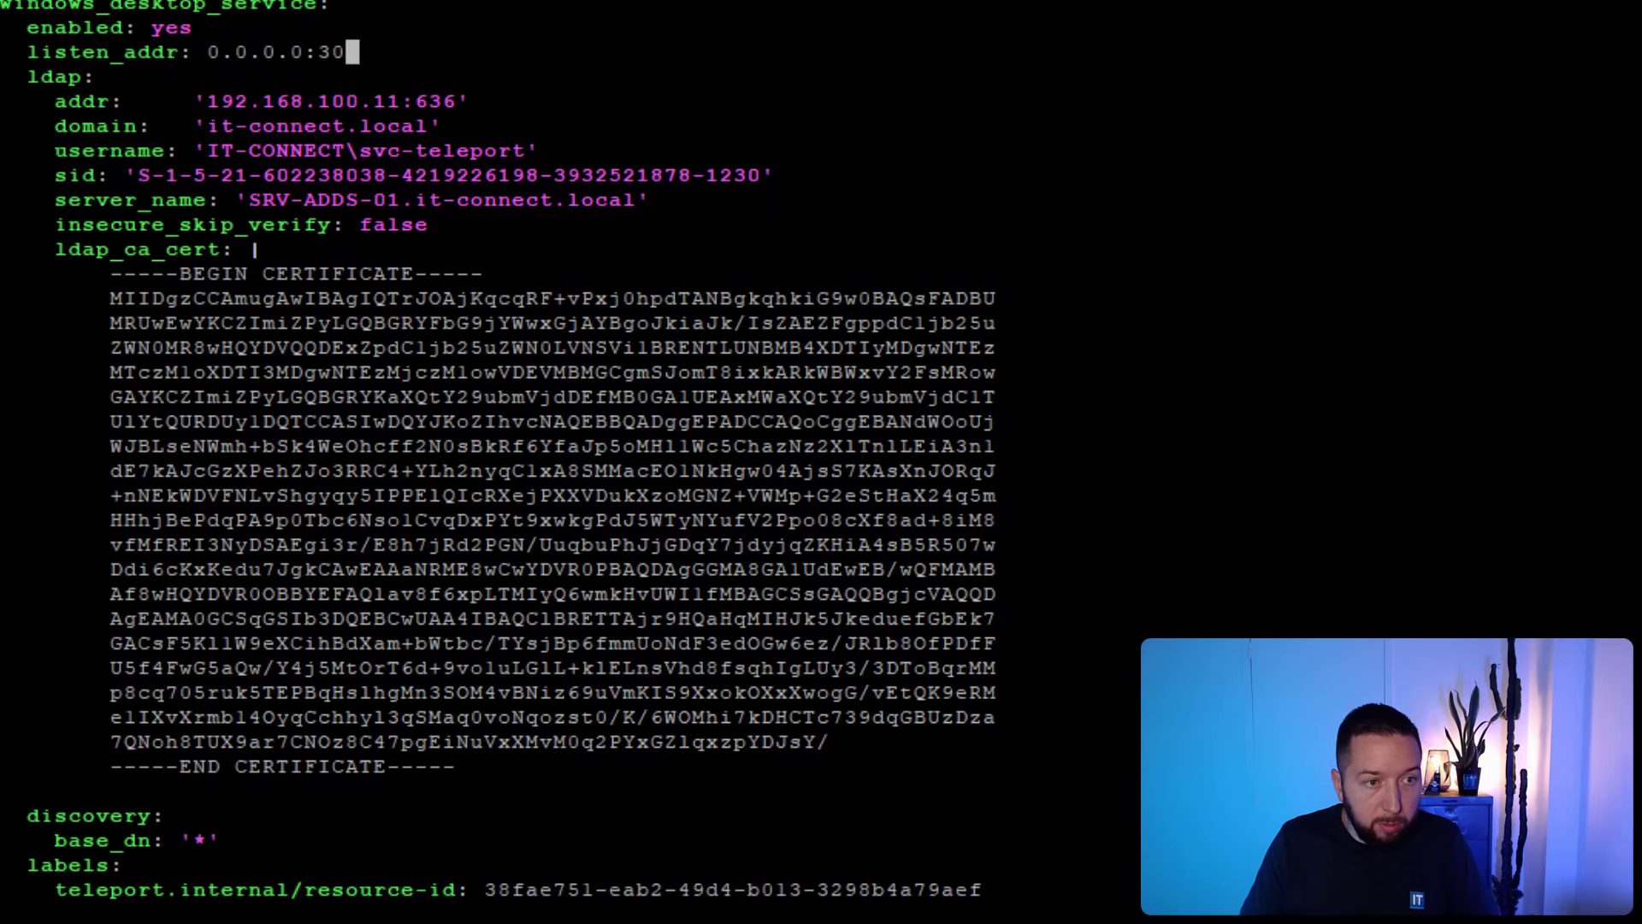
pyautogui.write('28')
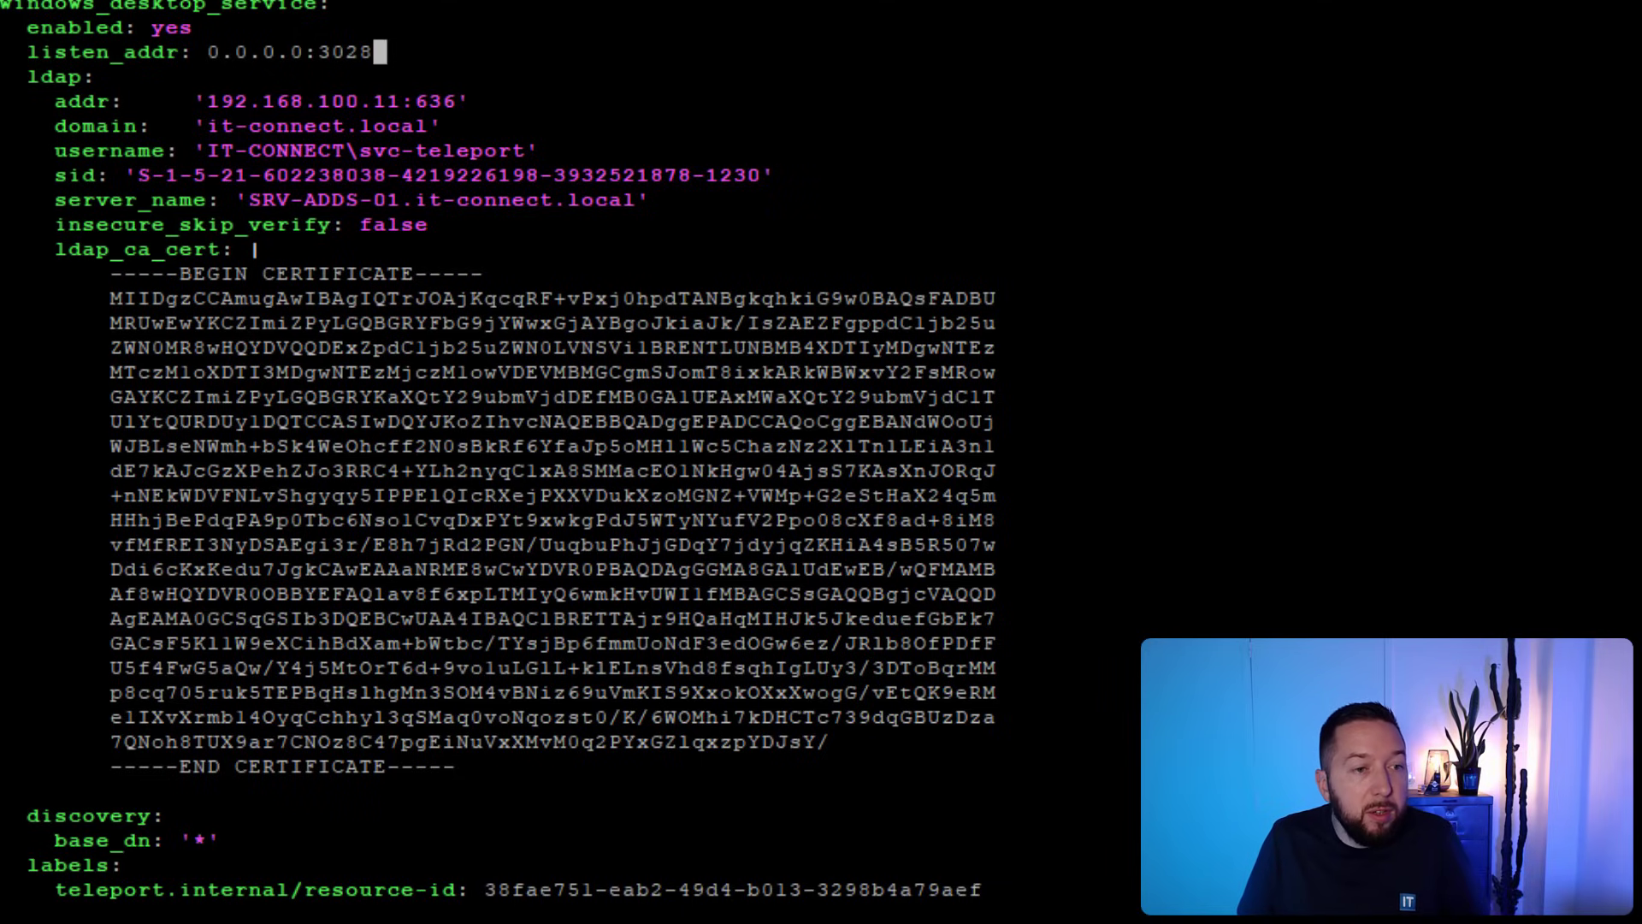
# Remove the blank line between the END CERTIFICATE line and the discovery section in teleport.yaml.
pyautogui.press('Down')
pyautogui.press('Down')
pyautogui.press('Down')
pyautogui.press('Down')
pyautogui.press('Down')
pyautogui.press('Down')
pyautogui.press('Down')
pyautogui.press('Down')
pyautogui.press('Down')
pyautogui.press('Down')
pyautogui.press('Down')
pyautogui.press('Down')
pyautogui.press('Down')
pyautogui.press('Down')
pyautogui.press('Down')
pyautogui.press('Down')
pyautogui.press('Down')
pyautogui.press('Down')
pyautogui.press('Down')
pyautogui.press('Down')
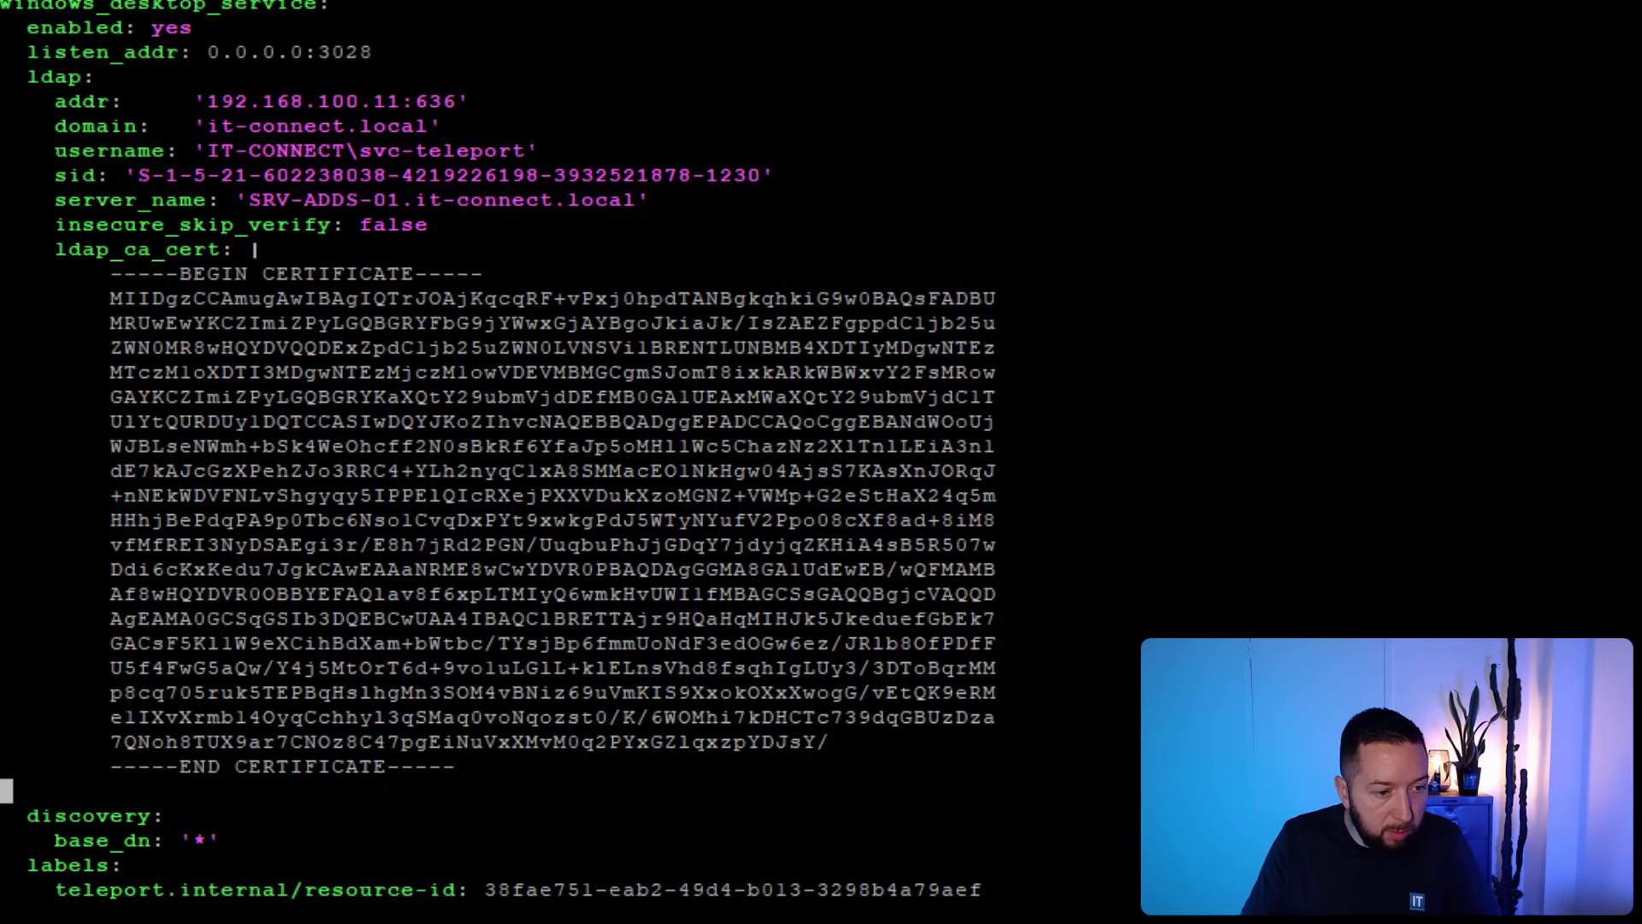
pyautogui.press('BackSpace')
# Delete the empty line below the teleport.internal/resource-id label and save the file as /etc/teleport.yaml.
pyautogui.press('Down')
pyautogui.press('Down')
pyautogui.press('Down')
pyautogui.press('Down')
pyautogui.press('Down')
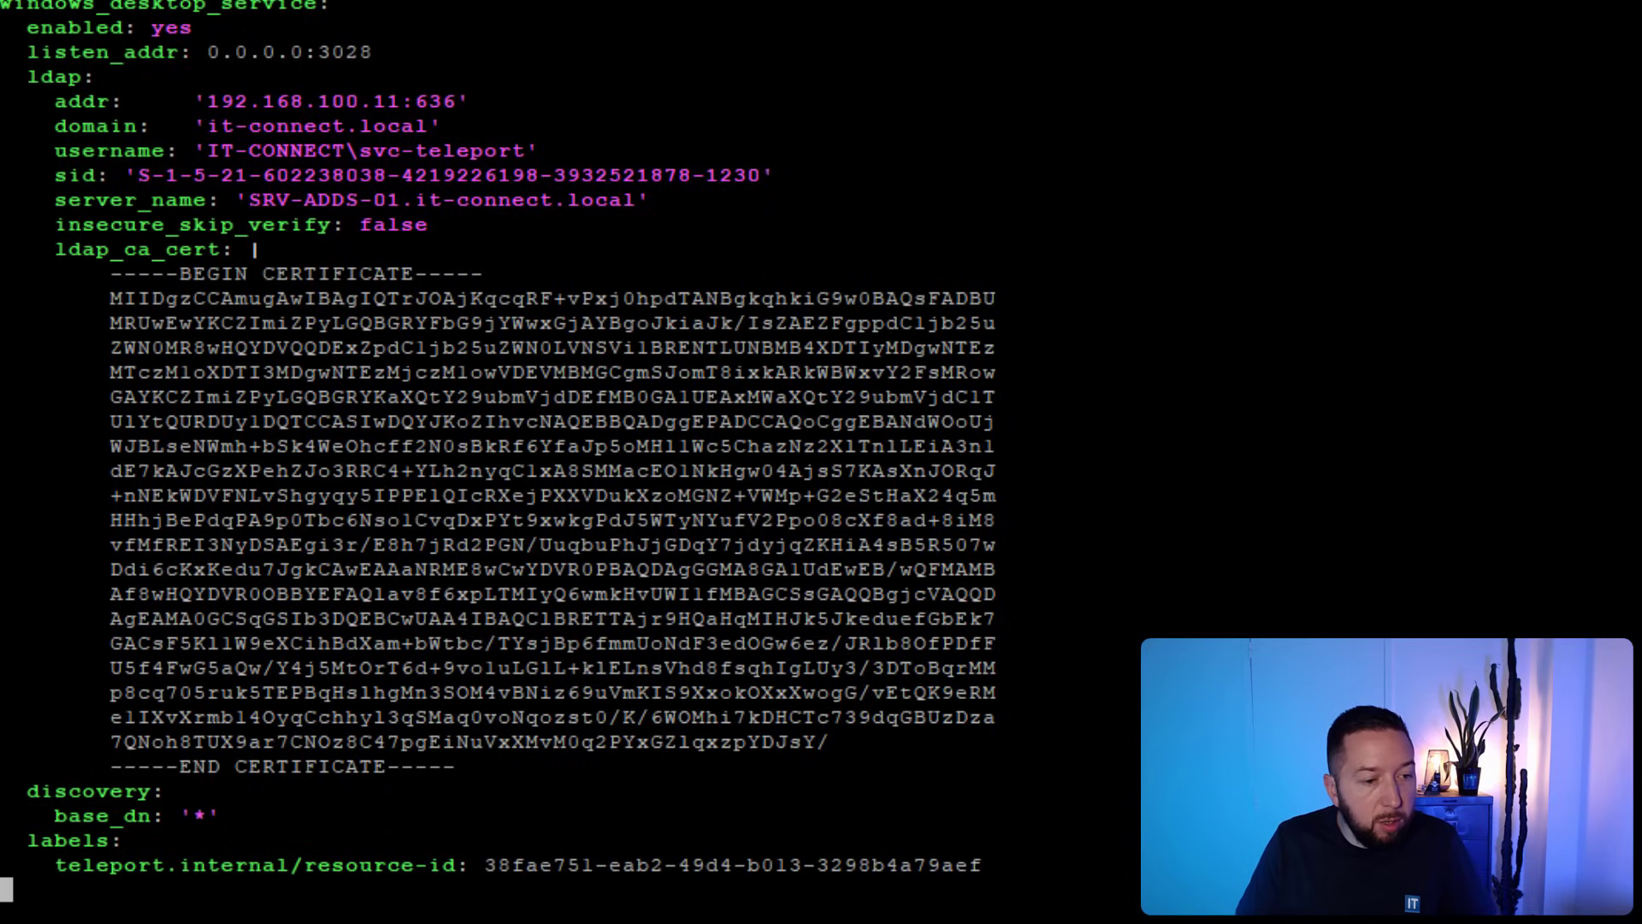
pyautogui.press('BackSpace')
pyautogui.hotkey('ctrl', 'o')
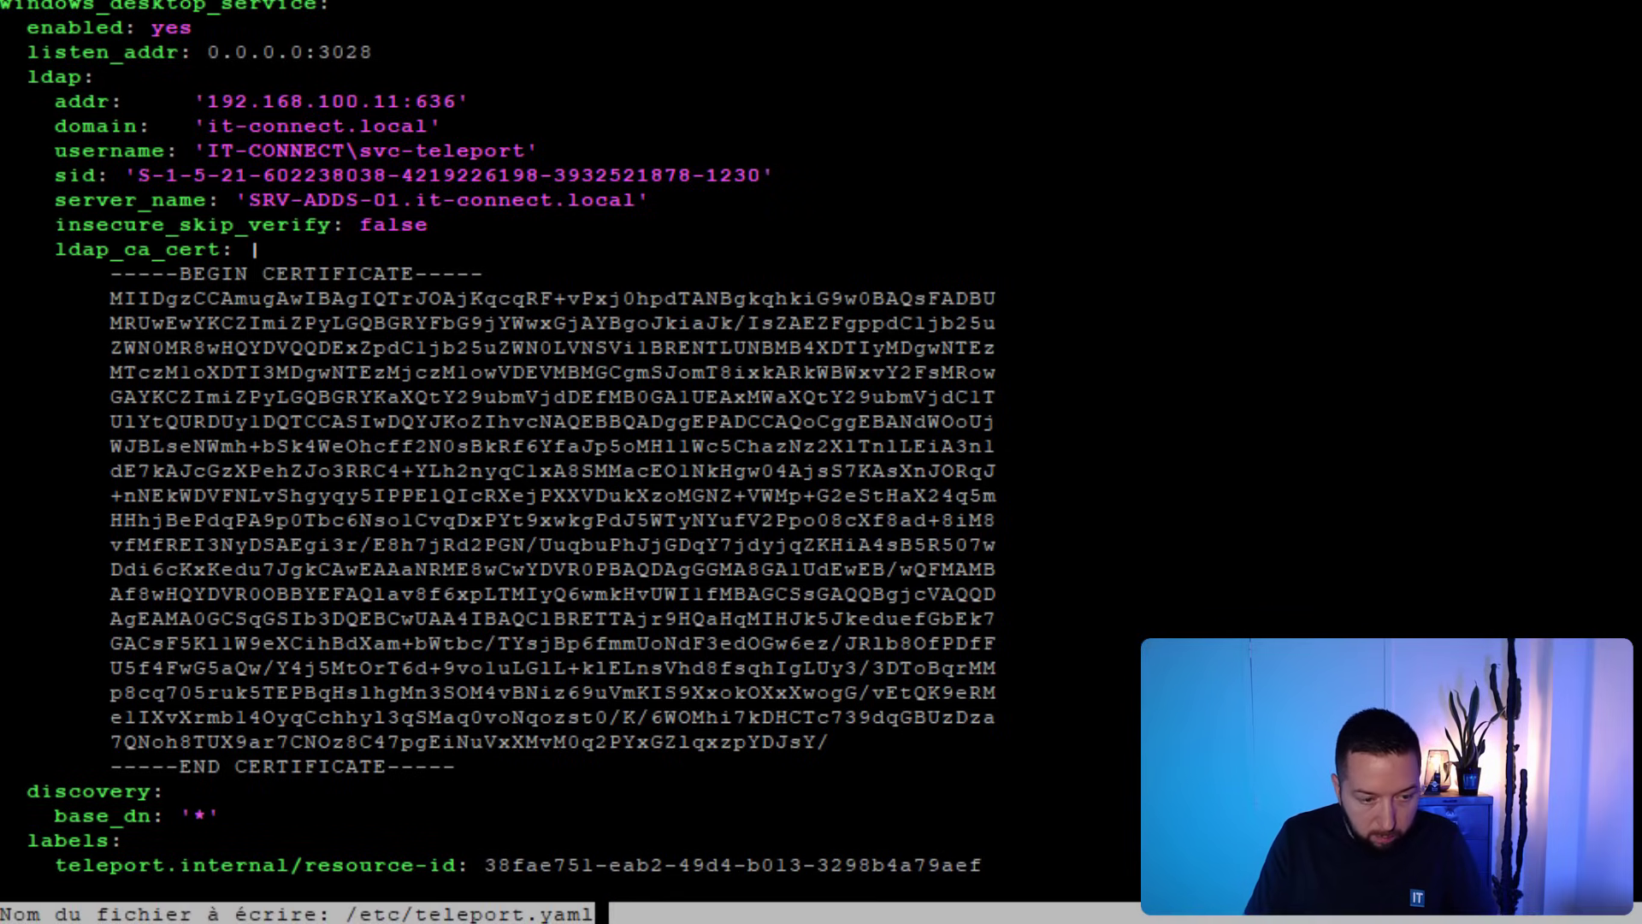
pyautogui.press('Return')
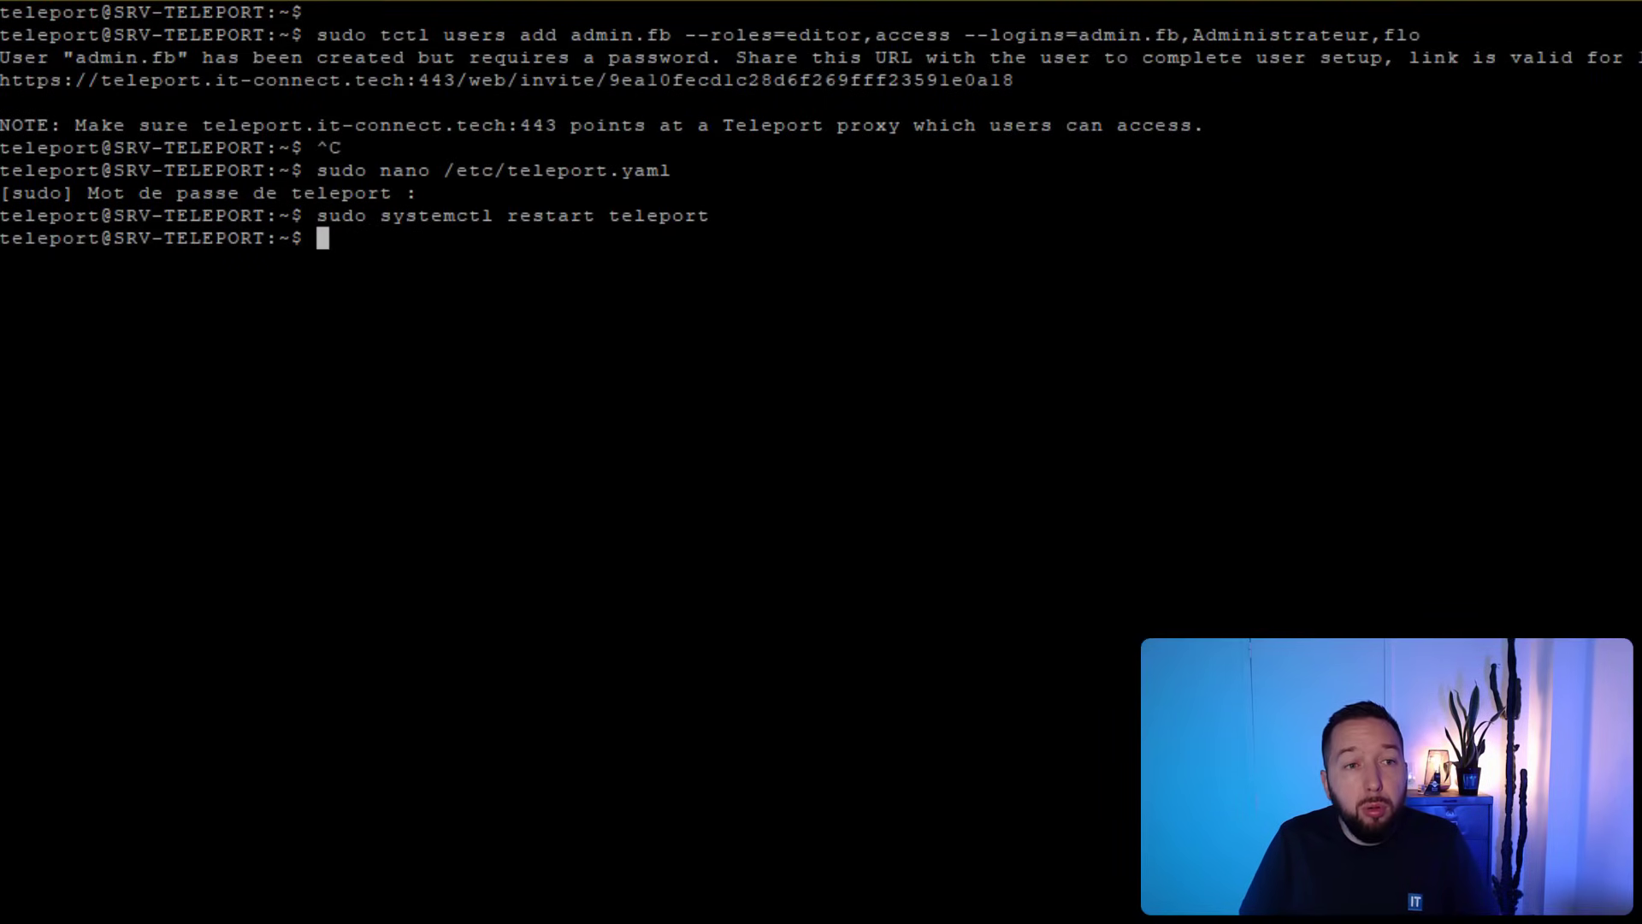
# Check the Teleport service by running sudo systemctl status teleport.
pyautogui.press('Up')
pyautogui.press('Left')
pyautogui.press('Left')
pyautogui.press('Left')
pyautogui.press('Left')
pyautogui.press('Left')
pyautogui.press('Left')
pyautogui.press('Left')
pyautogui.press('Left')
pyautogui.press('Left')
pyautogui.press('BackSpace')
pyautogui.press('BackSpace')
pyautogui.press('BackSpace')
pyautogui.press('BackSpace')
pyautogui.press('BackSpace')
pyautogui.press('BackSpace')
pyautogui.press('BackSpace')
pyautogui.write('statu')
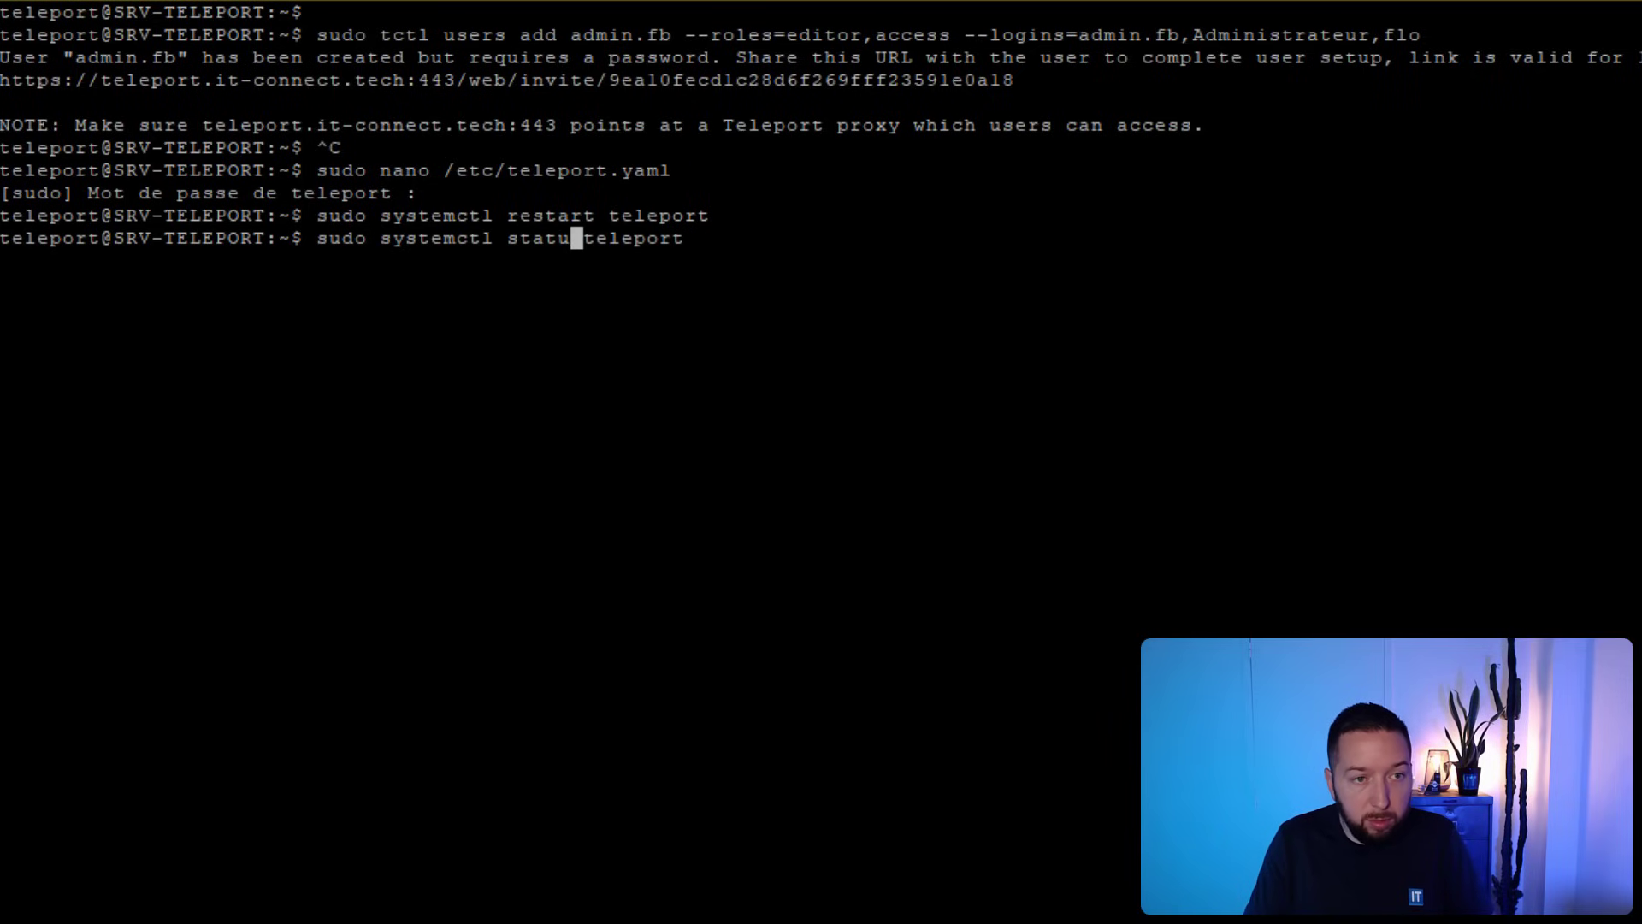
pyautogui.write('s')
pyautogui.press('Return')
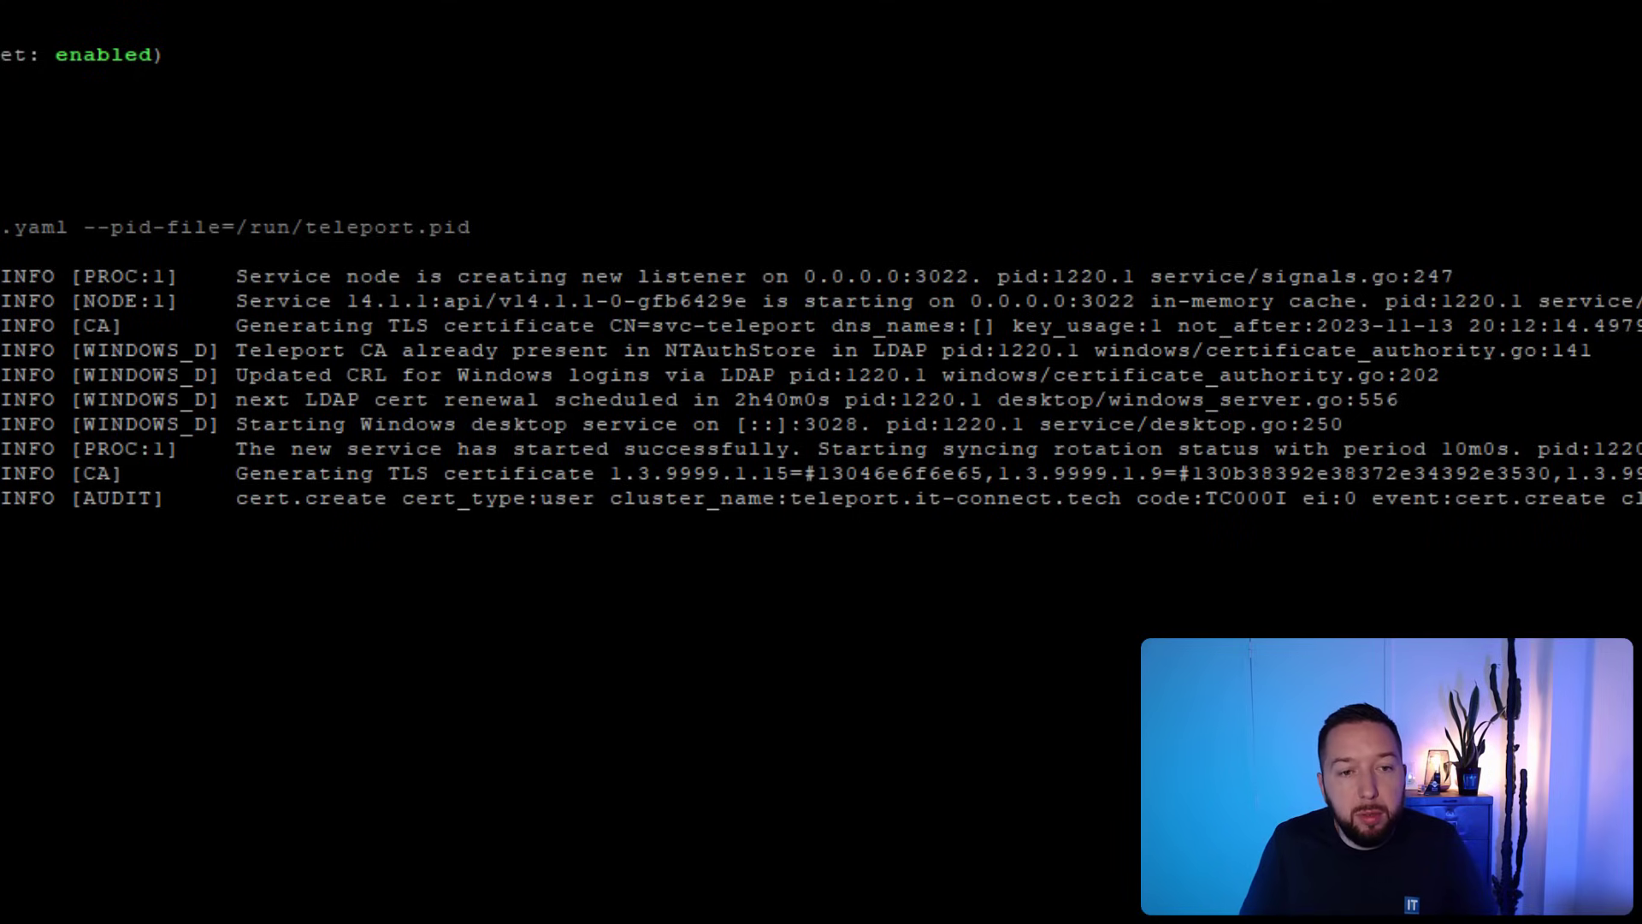
# Query the Teleport service status again and examine the windows_desktop entries in its log, starting with SRV-ADDS-01.
pyautogui.press('Up')
pyautogui.press('Return')
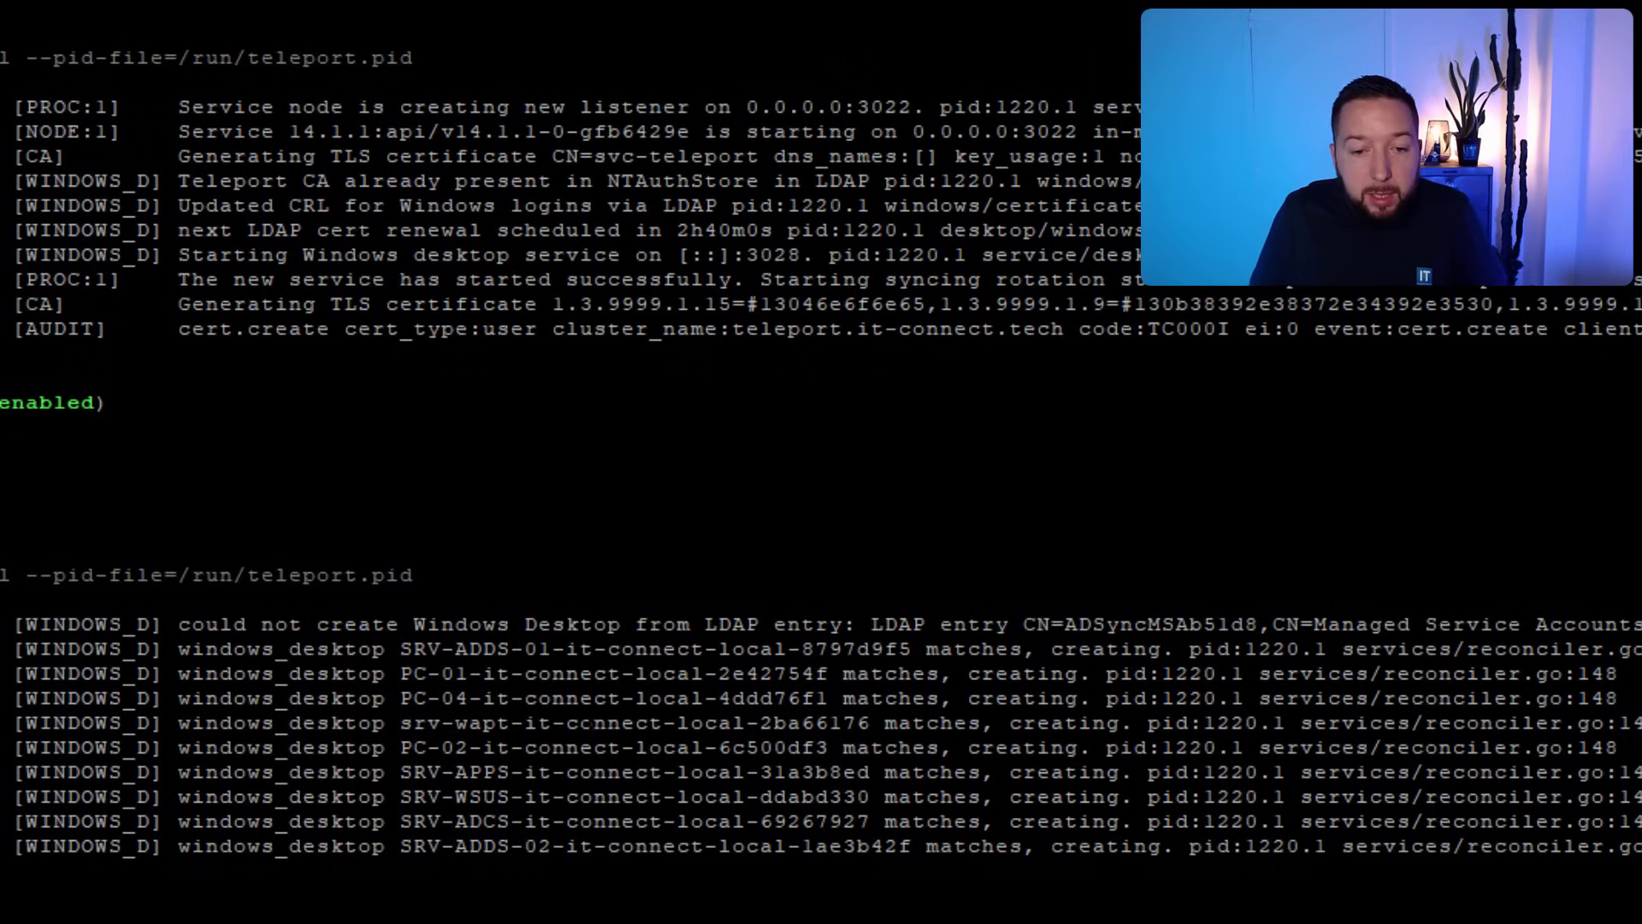
pyautogui.moveTo(530, 923)
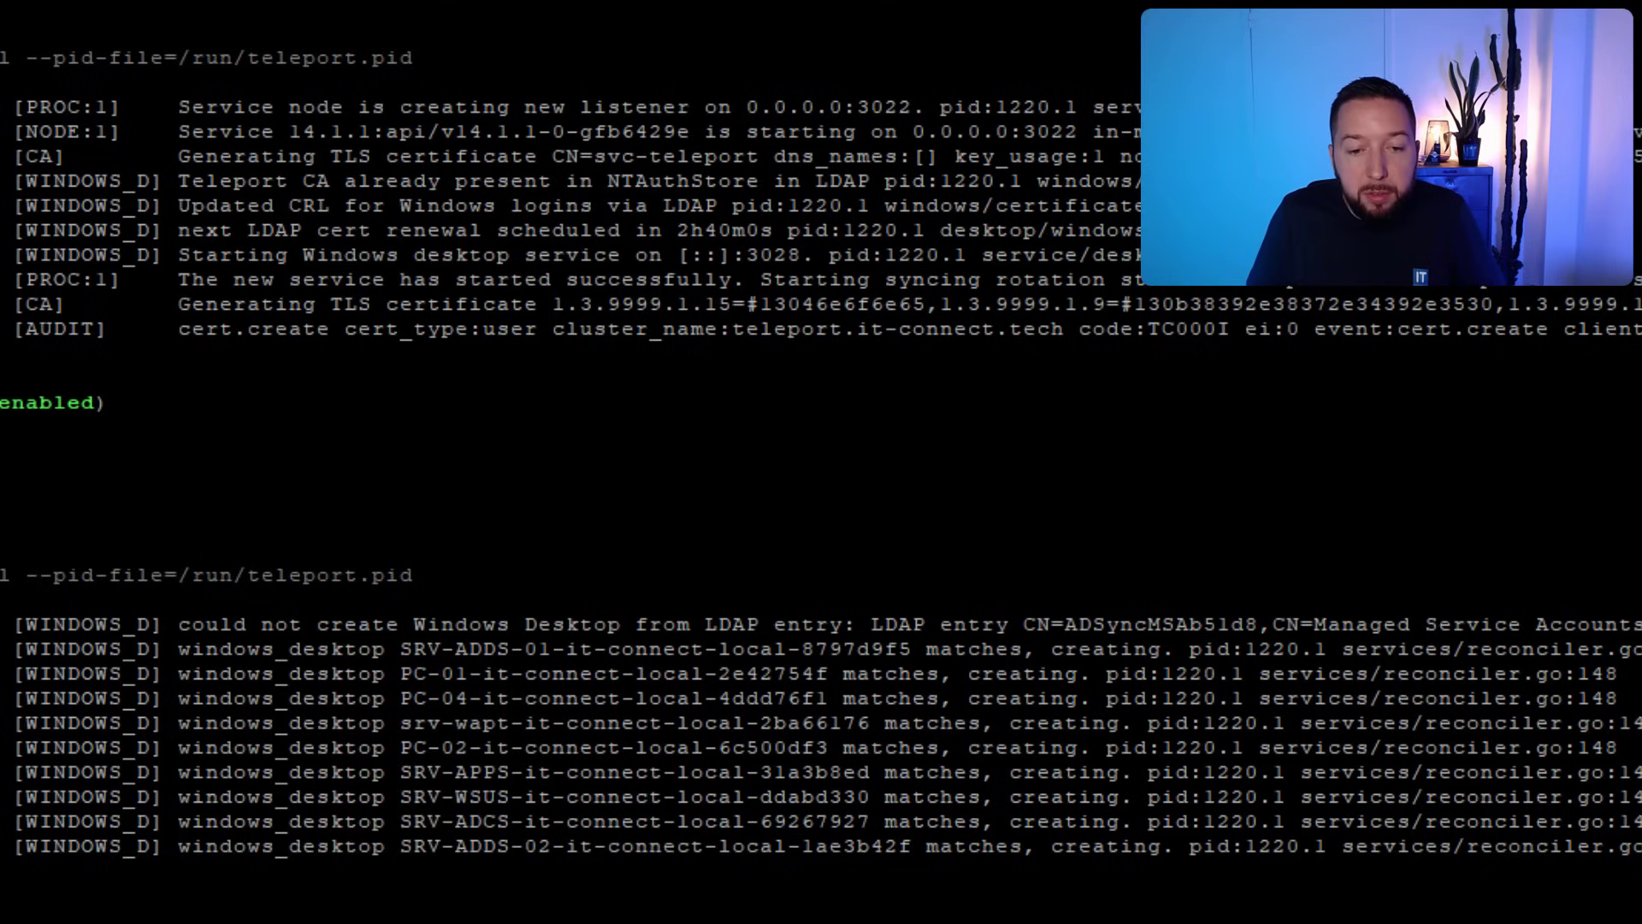
pyautogui.moveTo(389, 649); pyautogui.dragTo(548, 649)
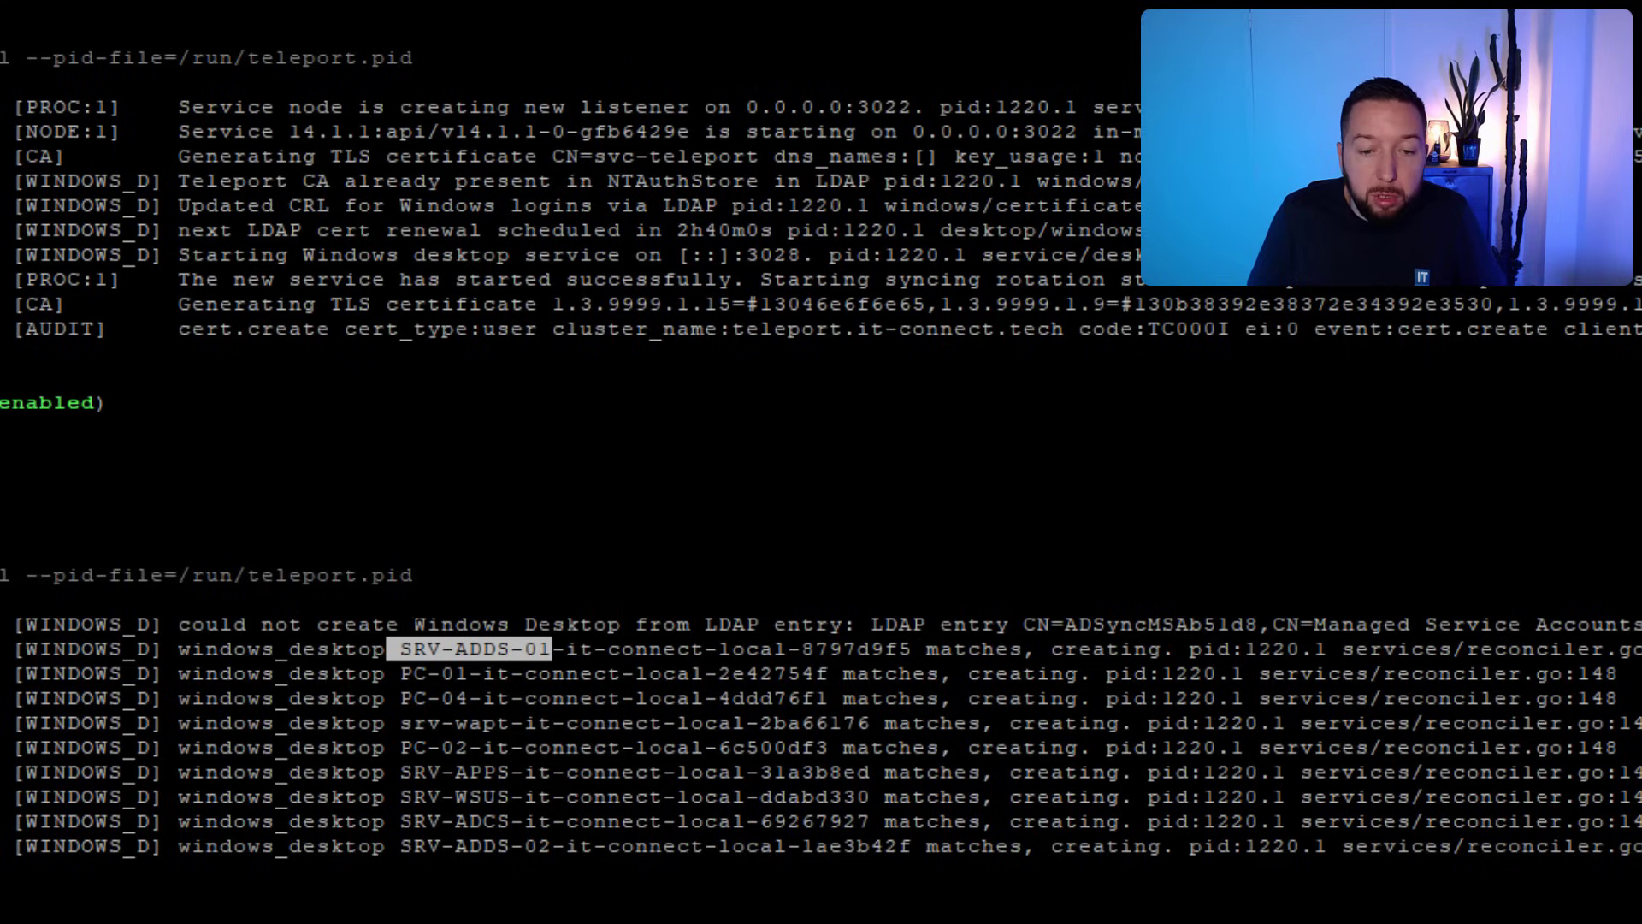
pyautogui.click(240, 774)
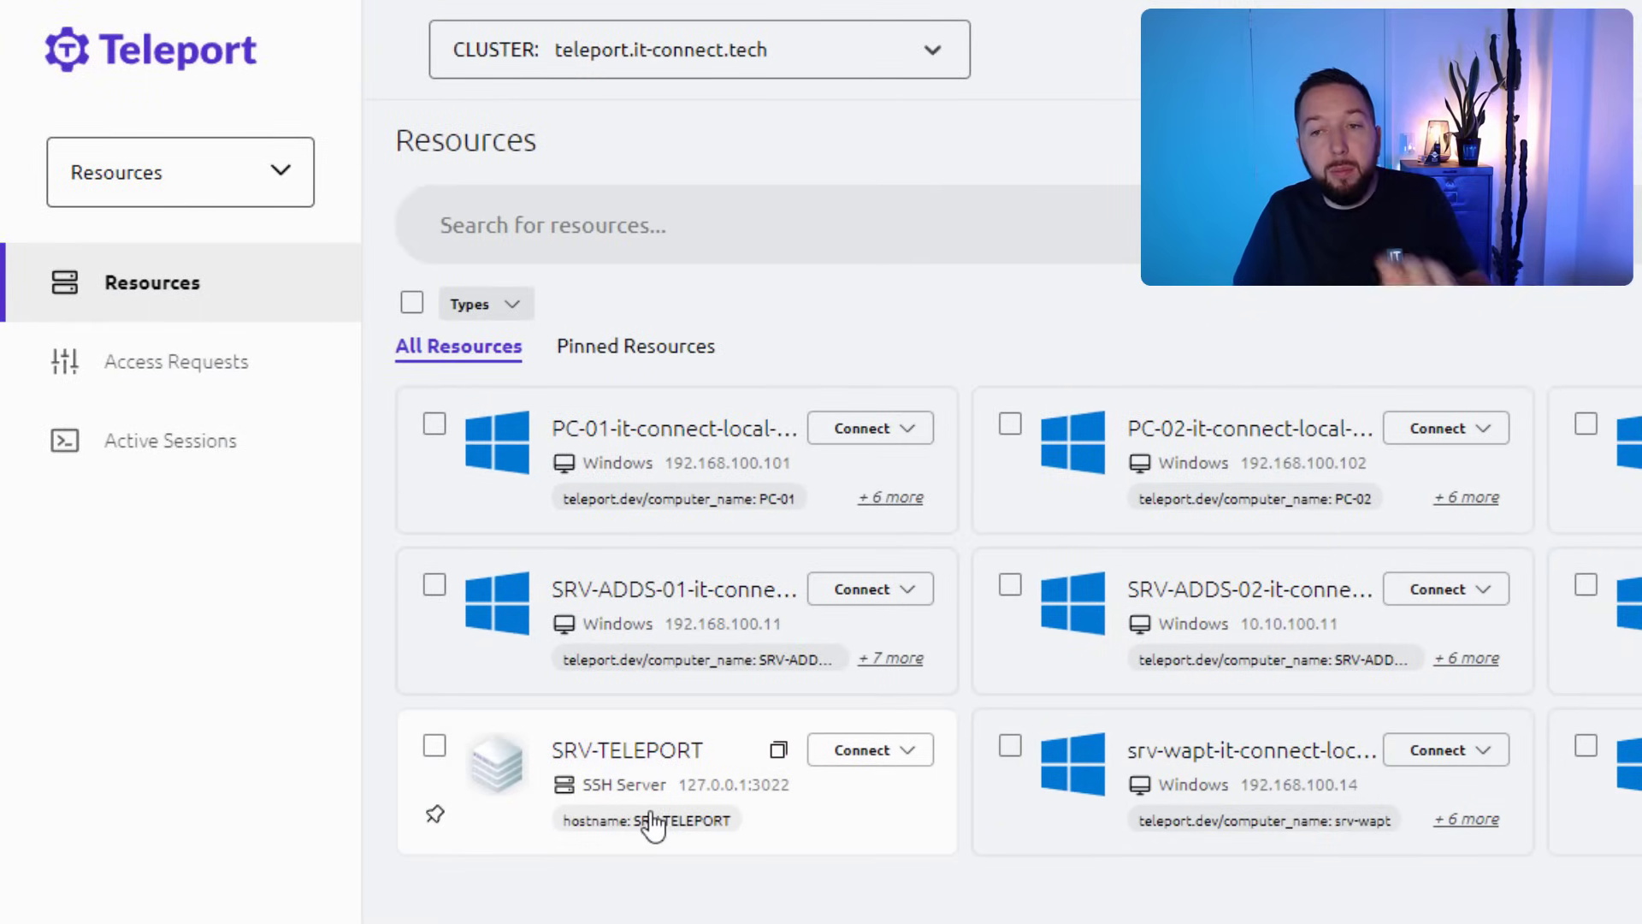
# Switch to the Teleport web interface and open the connection login prompt for PC-01.
pyautogui.click(909, 431)
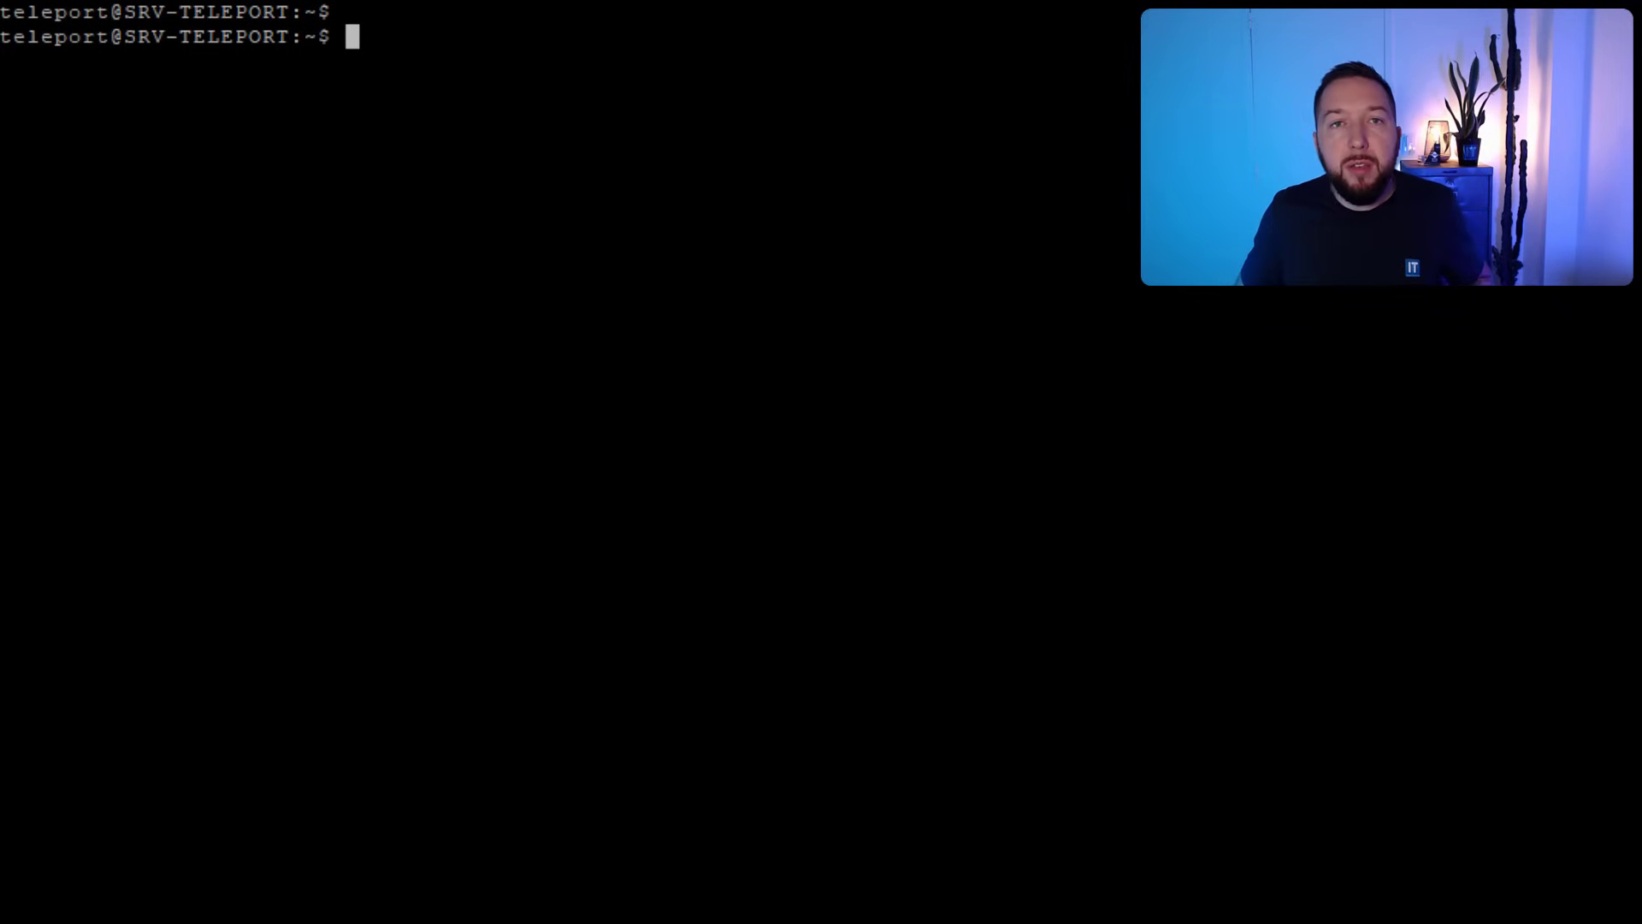
# In the terminal, create /etc/windows-desktop-admins-t0.yaml with nano and paste the v5 role allowing admin.t0 on the Domain Controllers OU.
pyautogui.write('sudo nano /etc/windows-desktop-admins-t0.yaml')
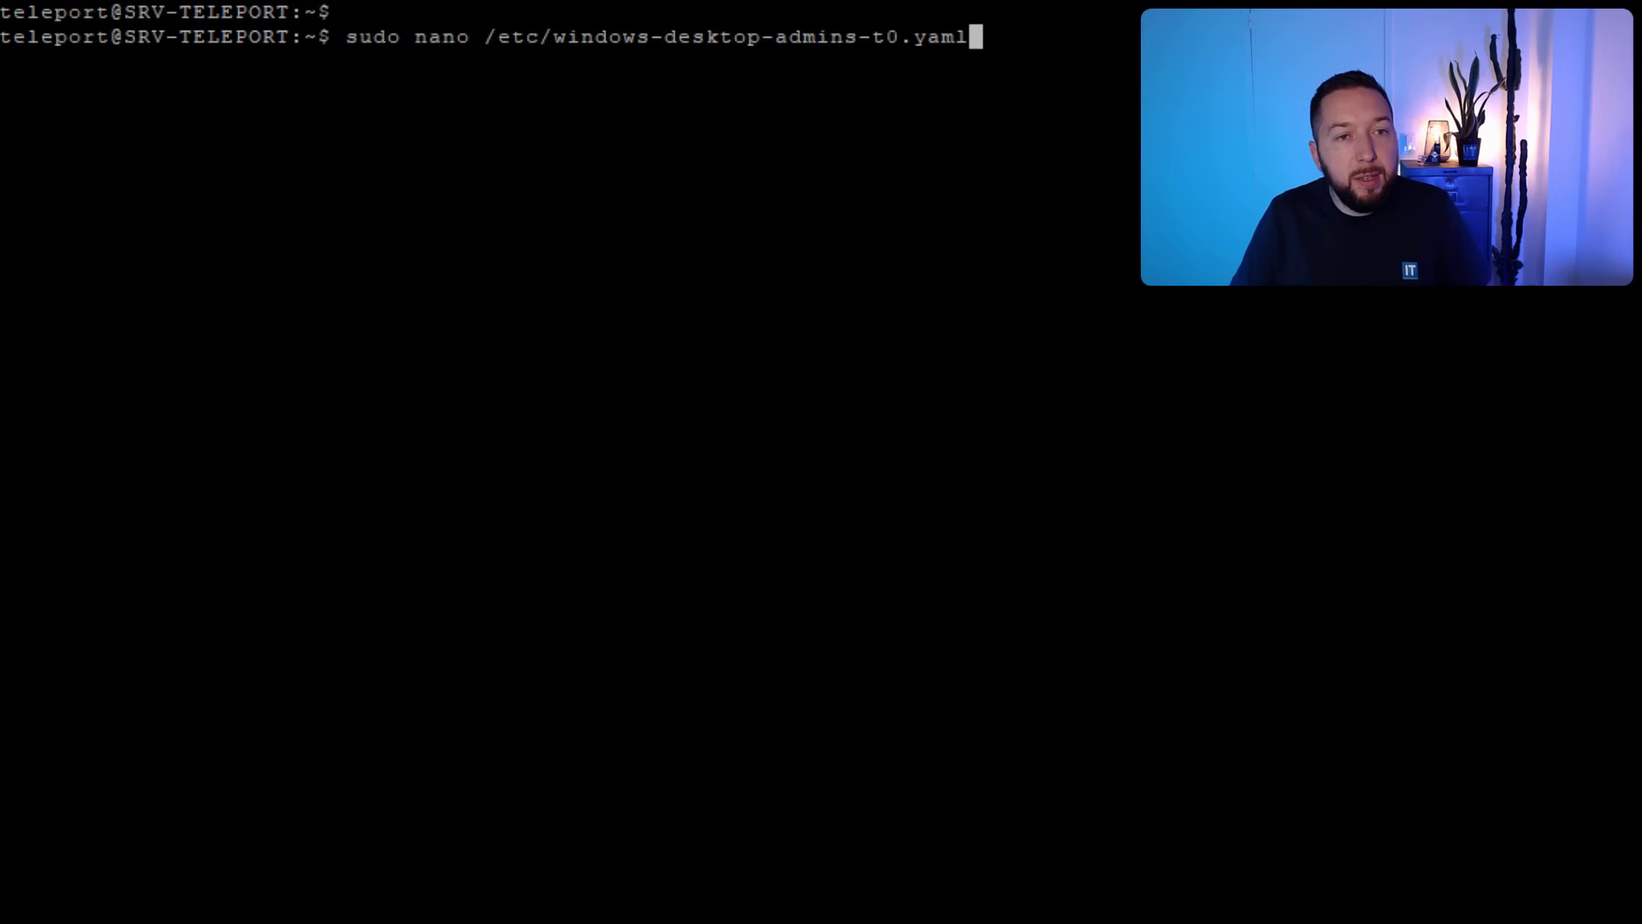
pyautogui.press('Return')
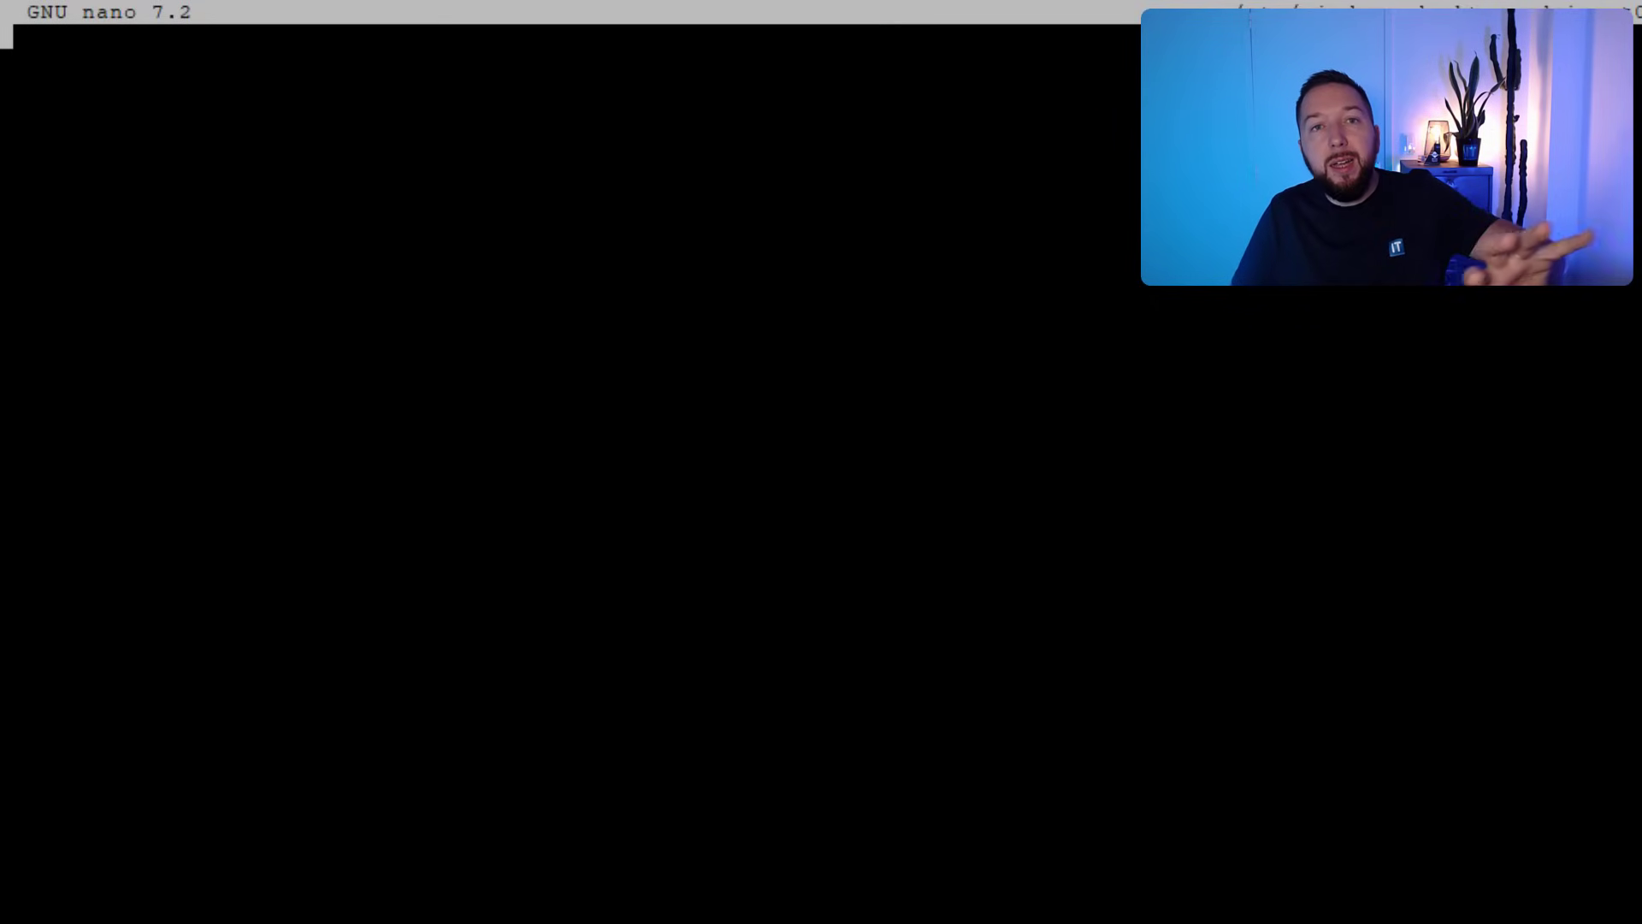
pyautogui.rightClick(1360, 689)
pyautogui.click(1357, 687)
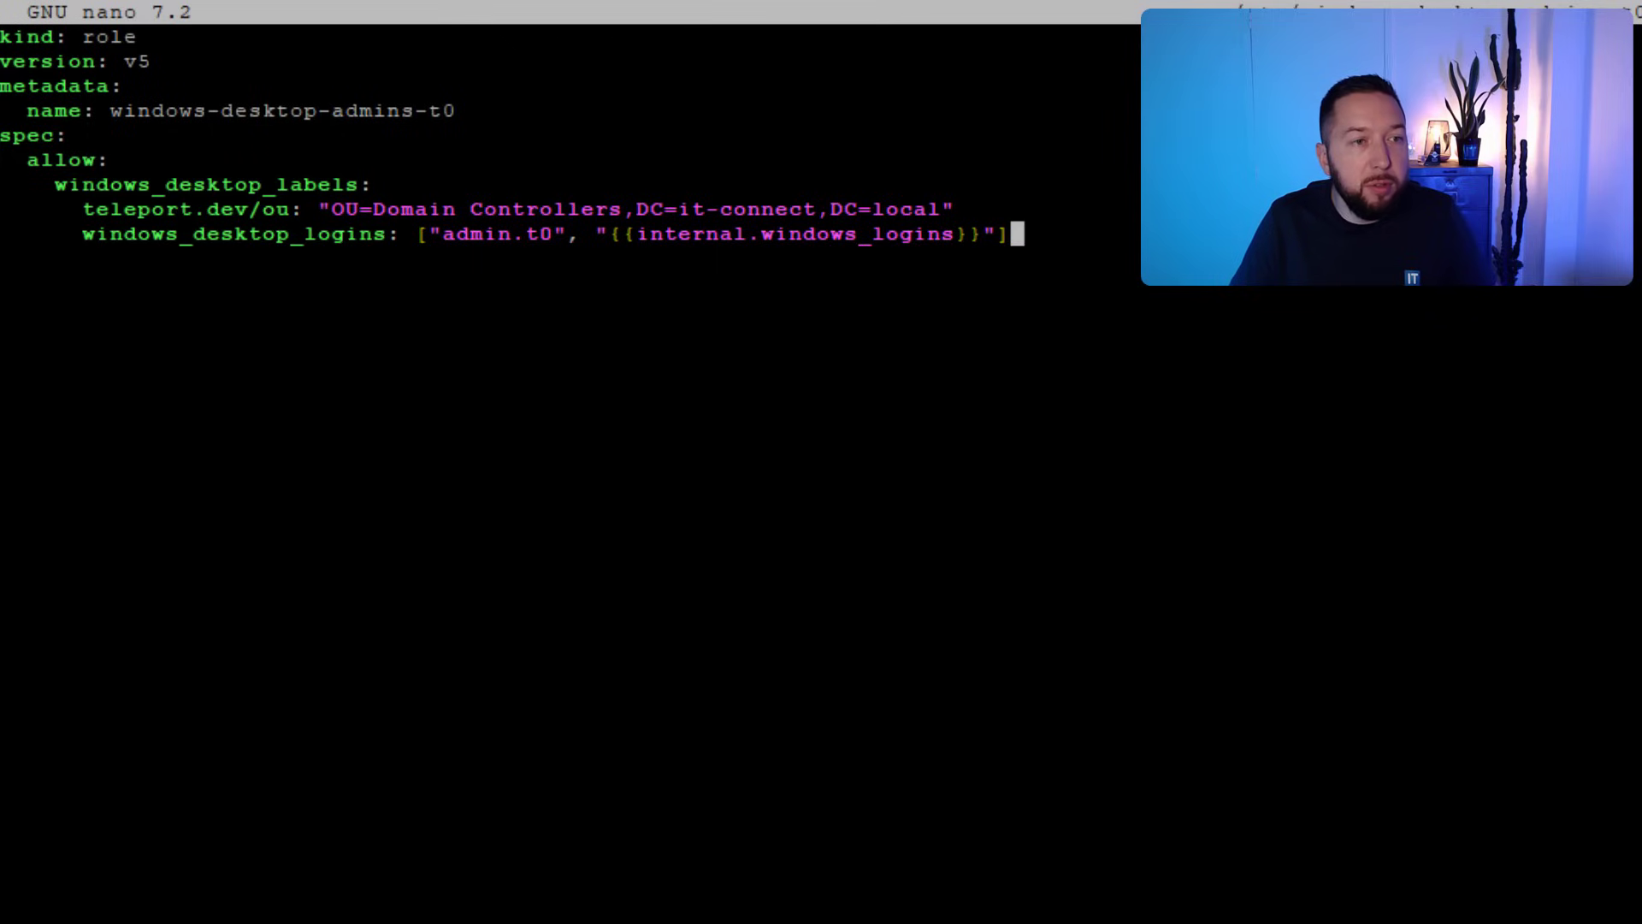
# Examine the role's name, the teleport.dev/ou label value and the two windows_desktop_logins entries.
pyautogui.moveTo(111, 112); pyautogui.dragTo(455, 113)
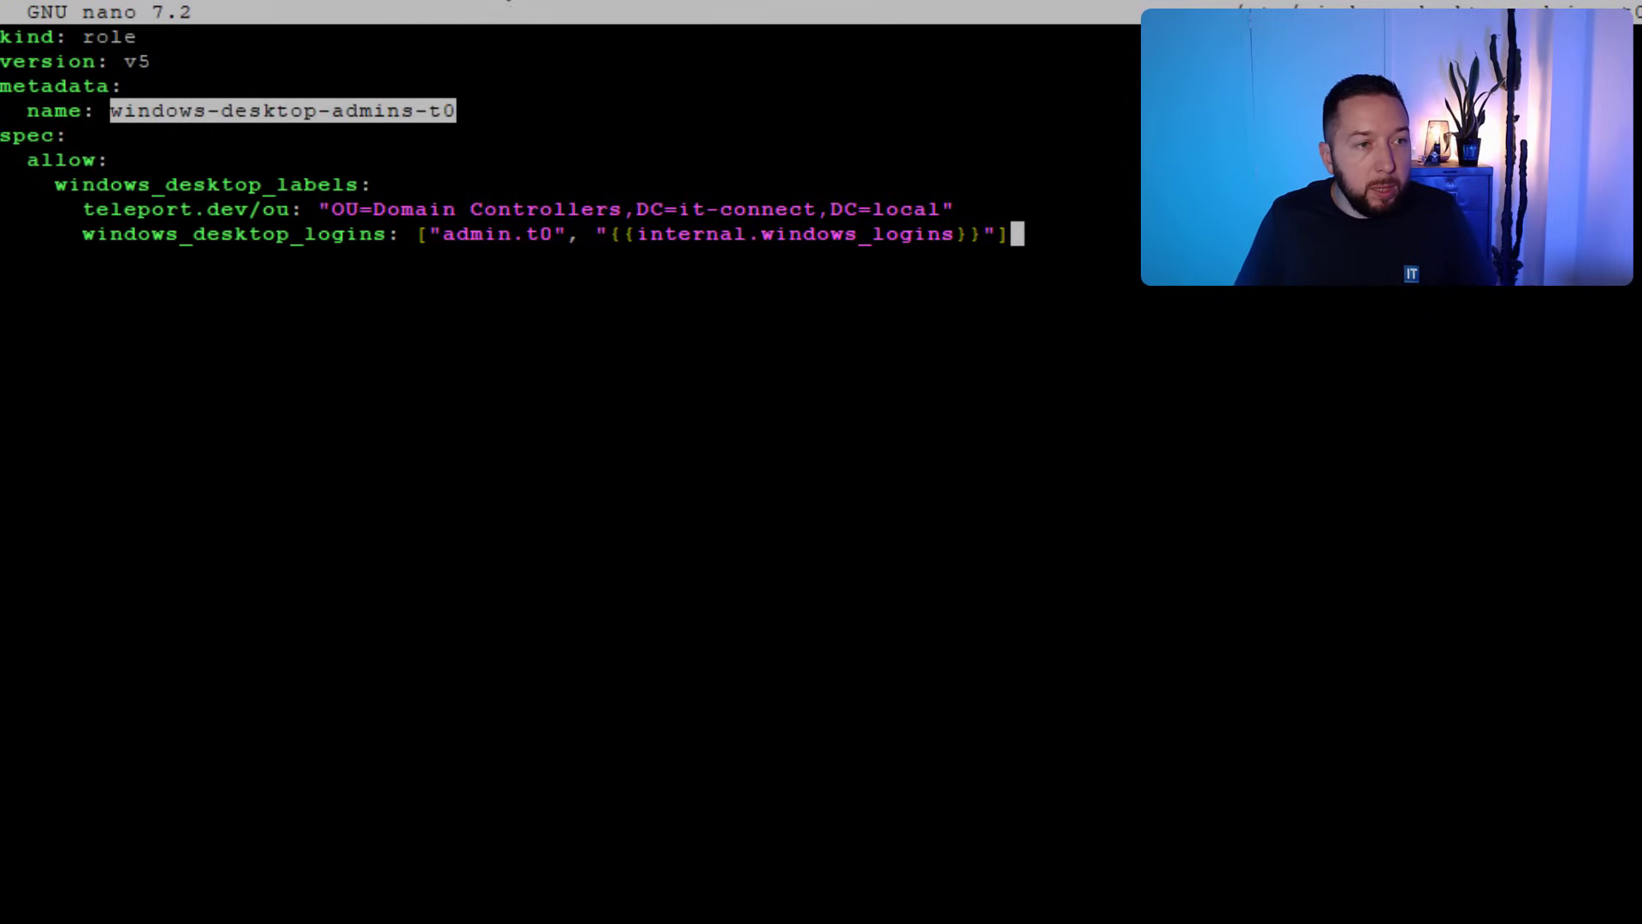
pyautogui.moveTo(82, 135); pyautogui.dragTo(1, 135)
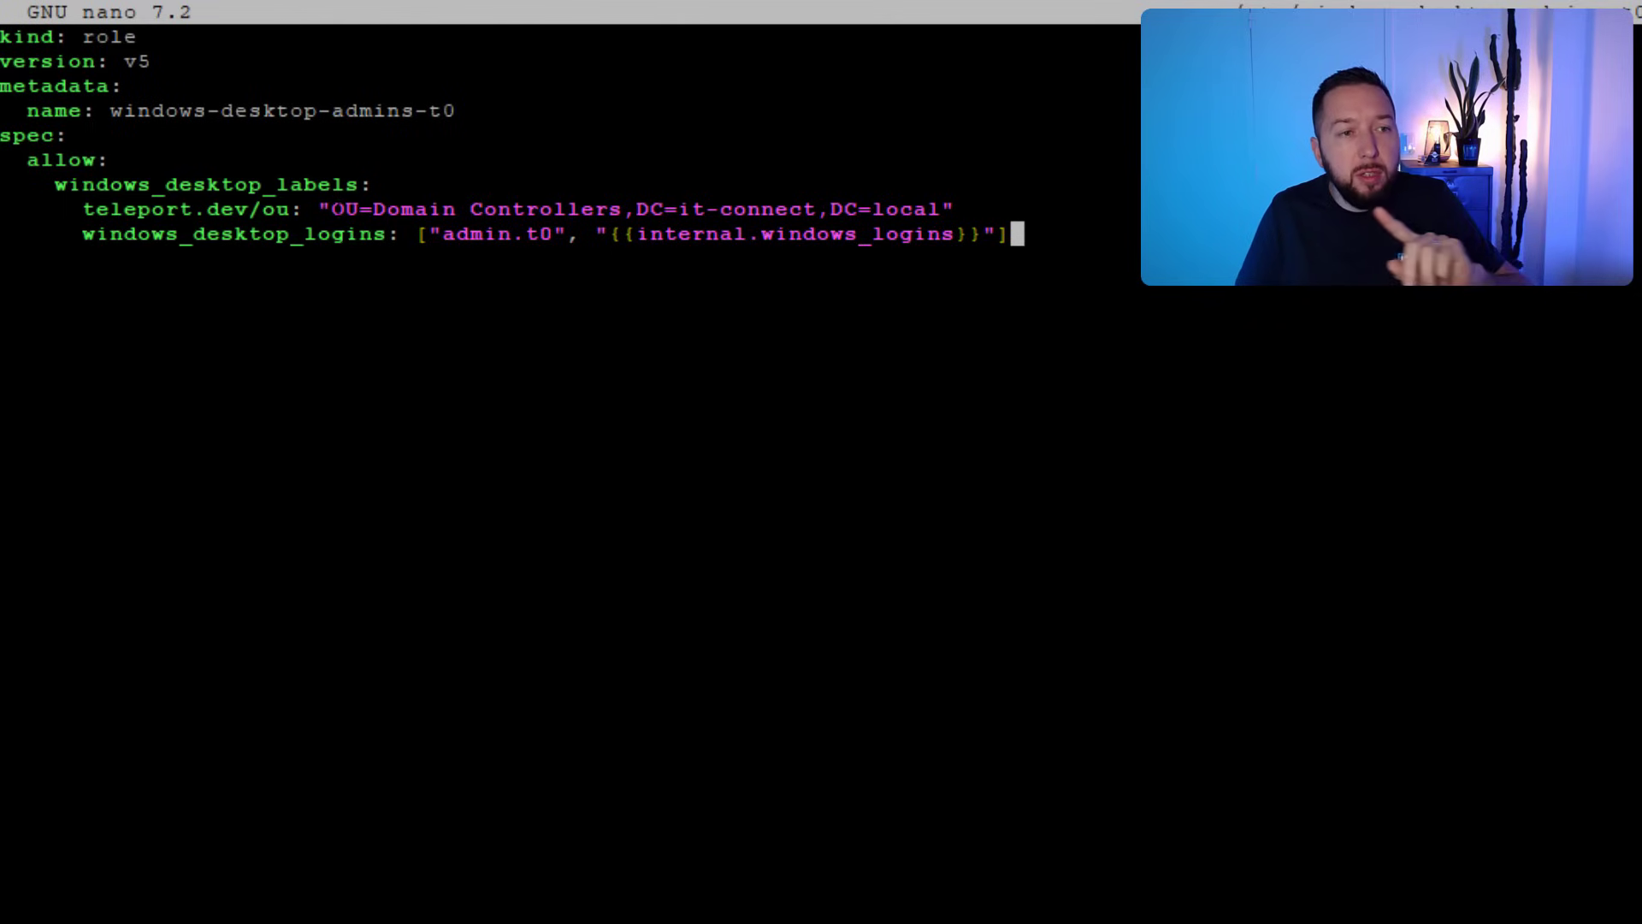
pyautogui.moveTo(304, 208); pyautogui.dragTo(954, 209)
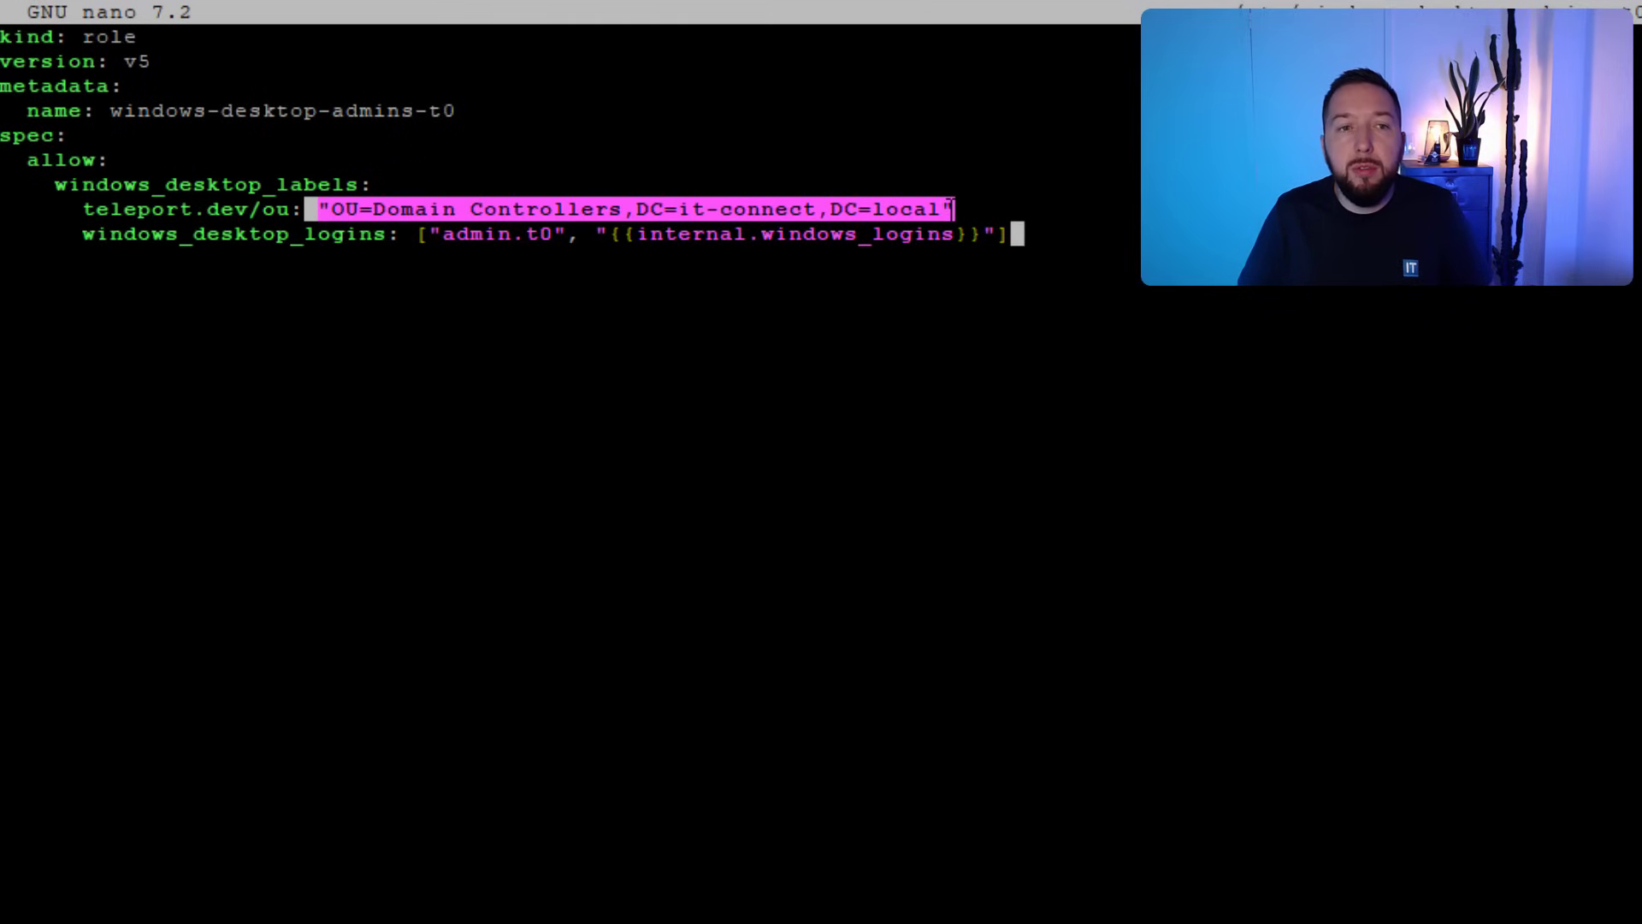
pyautogui.click(951, 208)
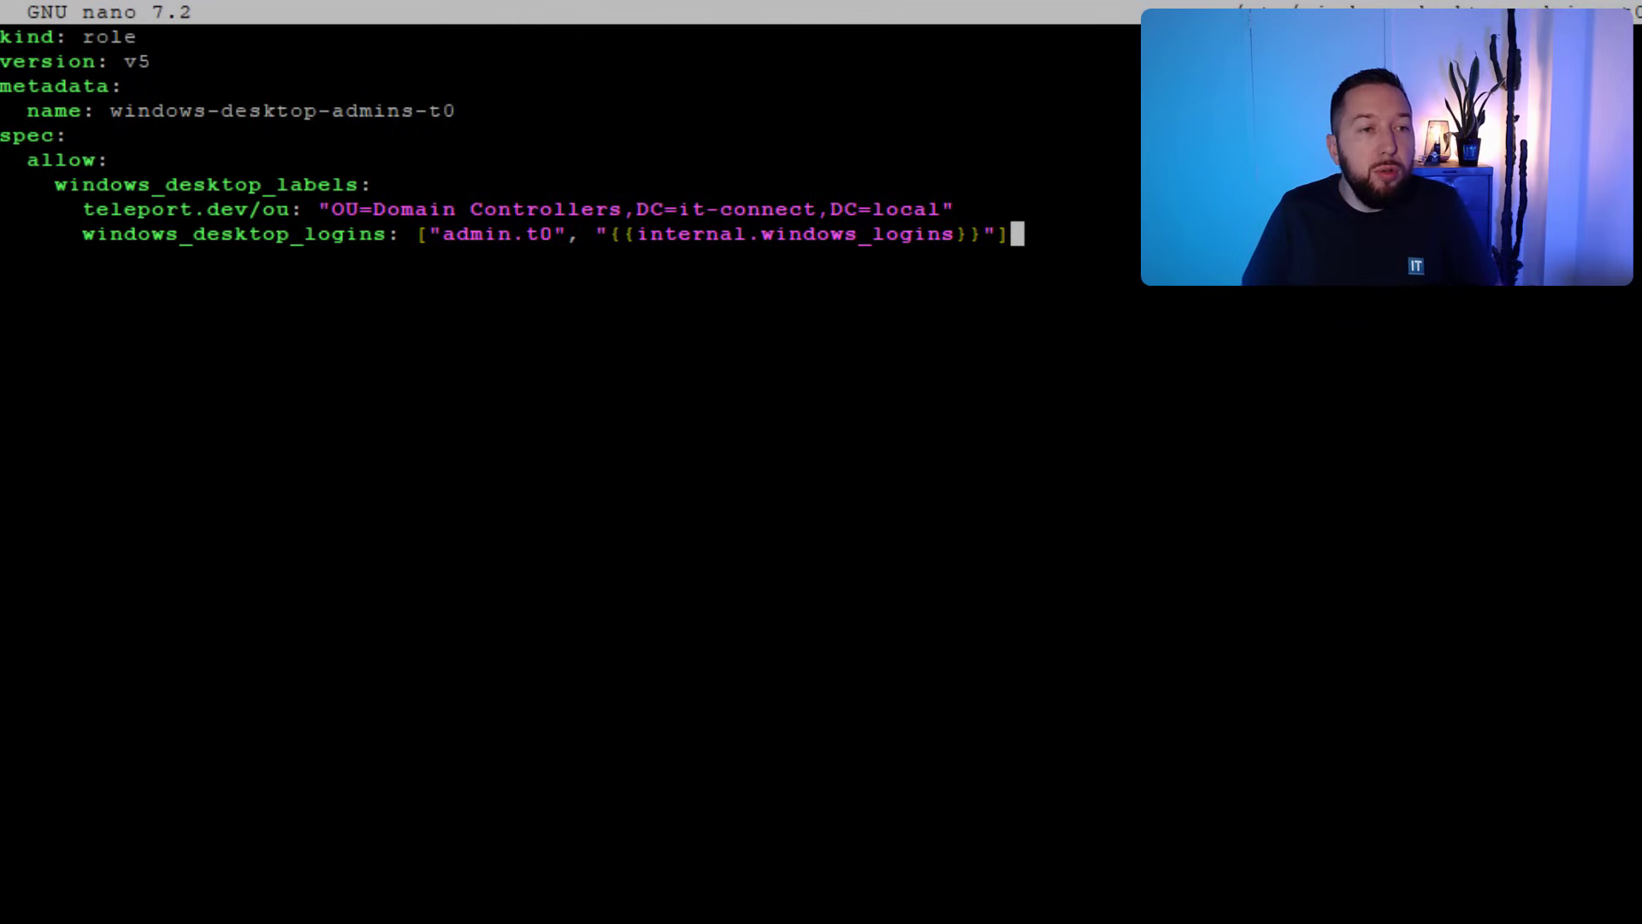
pyautogui.moveTo(416, 234); pyautogui.dragTo(564, 234)
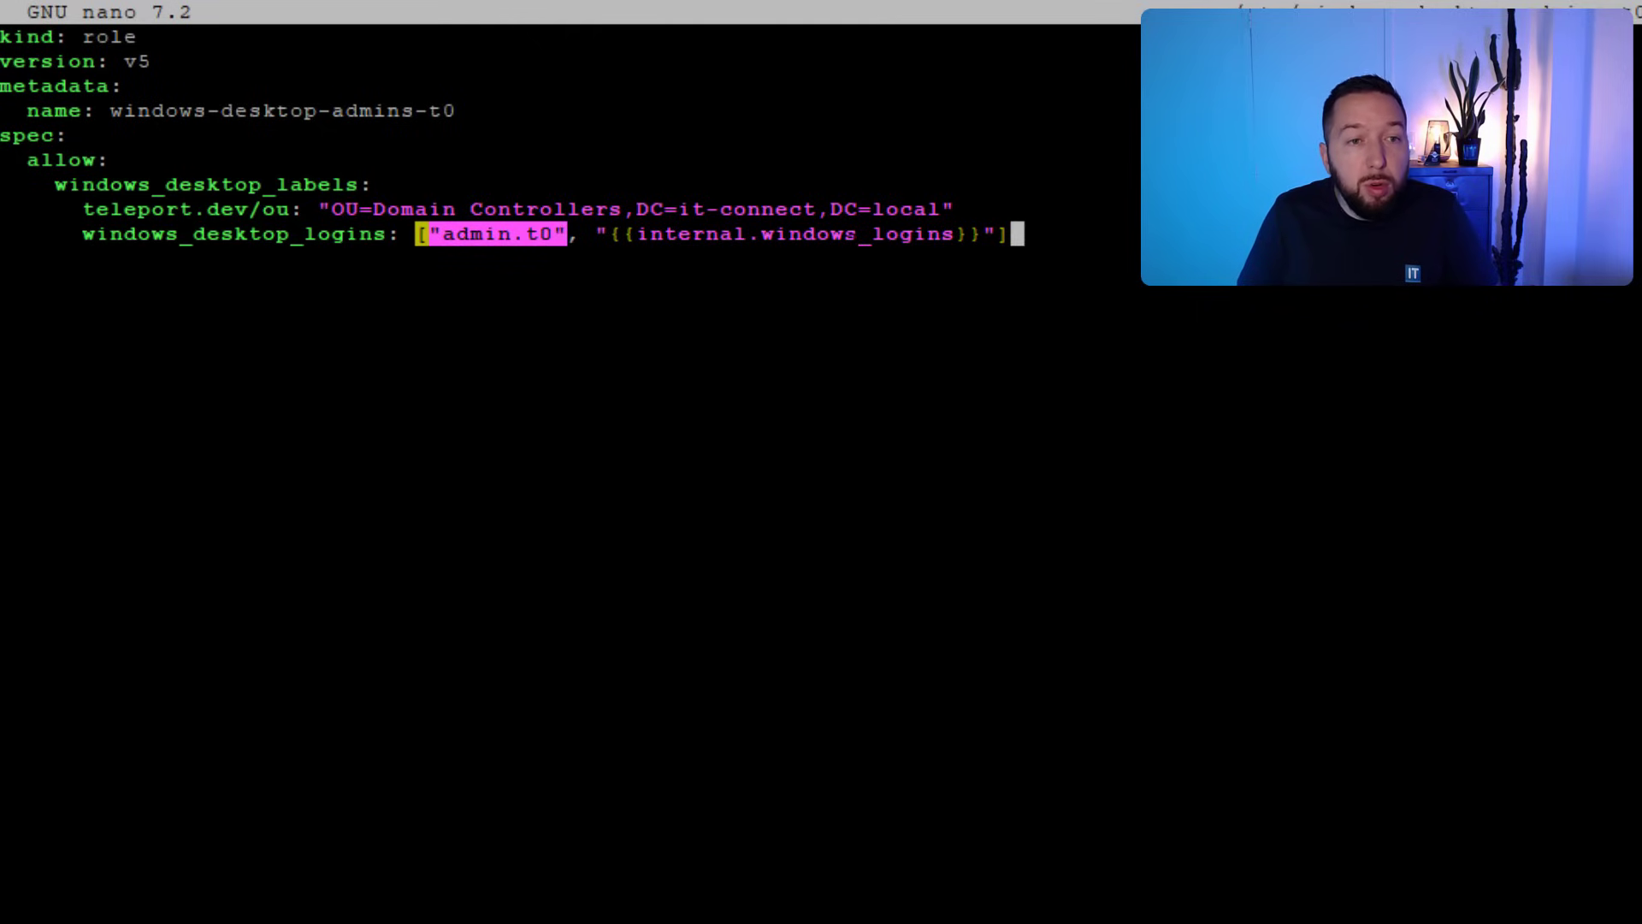
pyautogui.click(762, 3)
pyautogui.moveTo(596, 233); pyautogui.dragTo(996, 233)
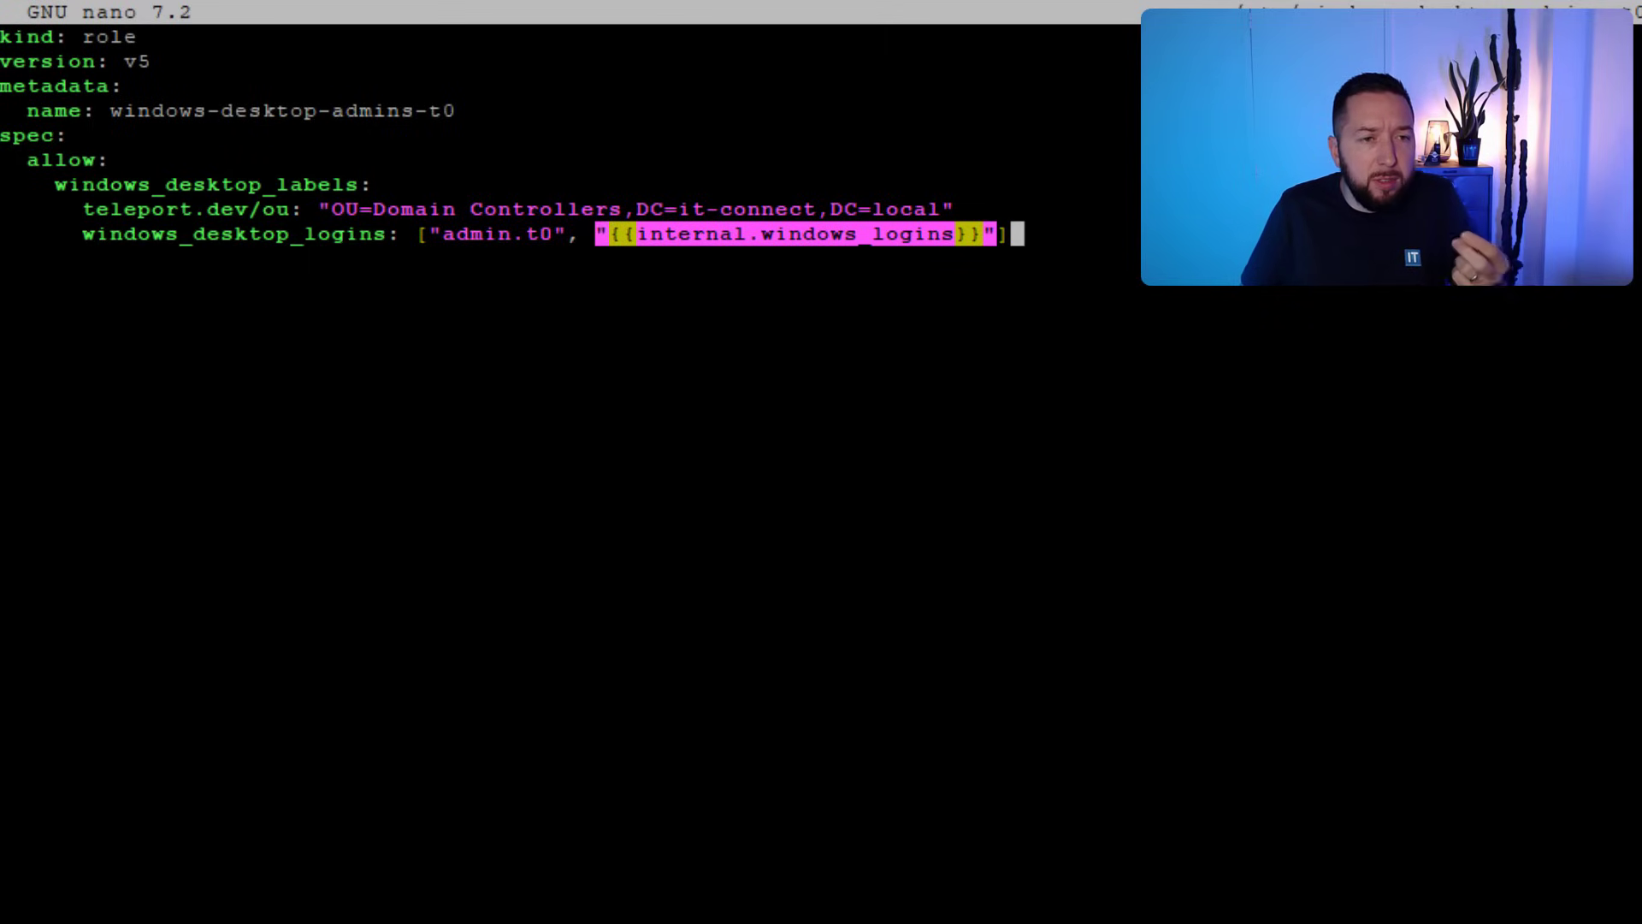
pyautogui.click(1016, 233)
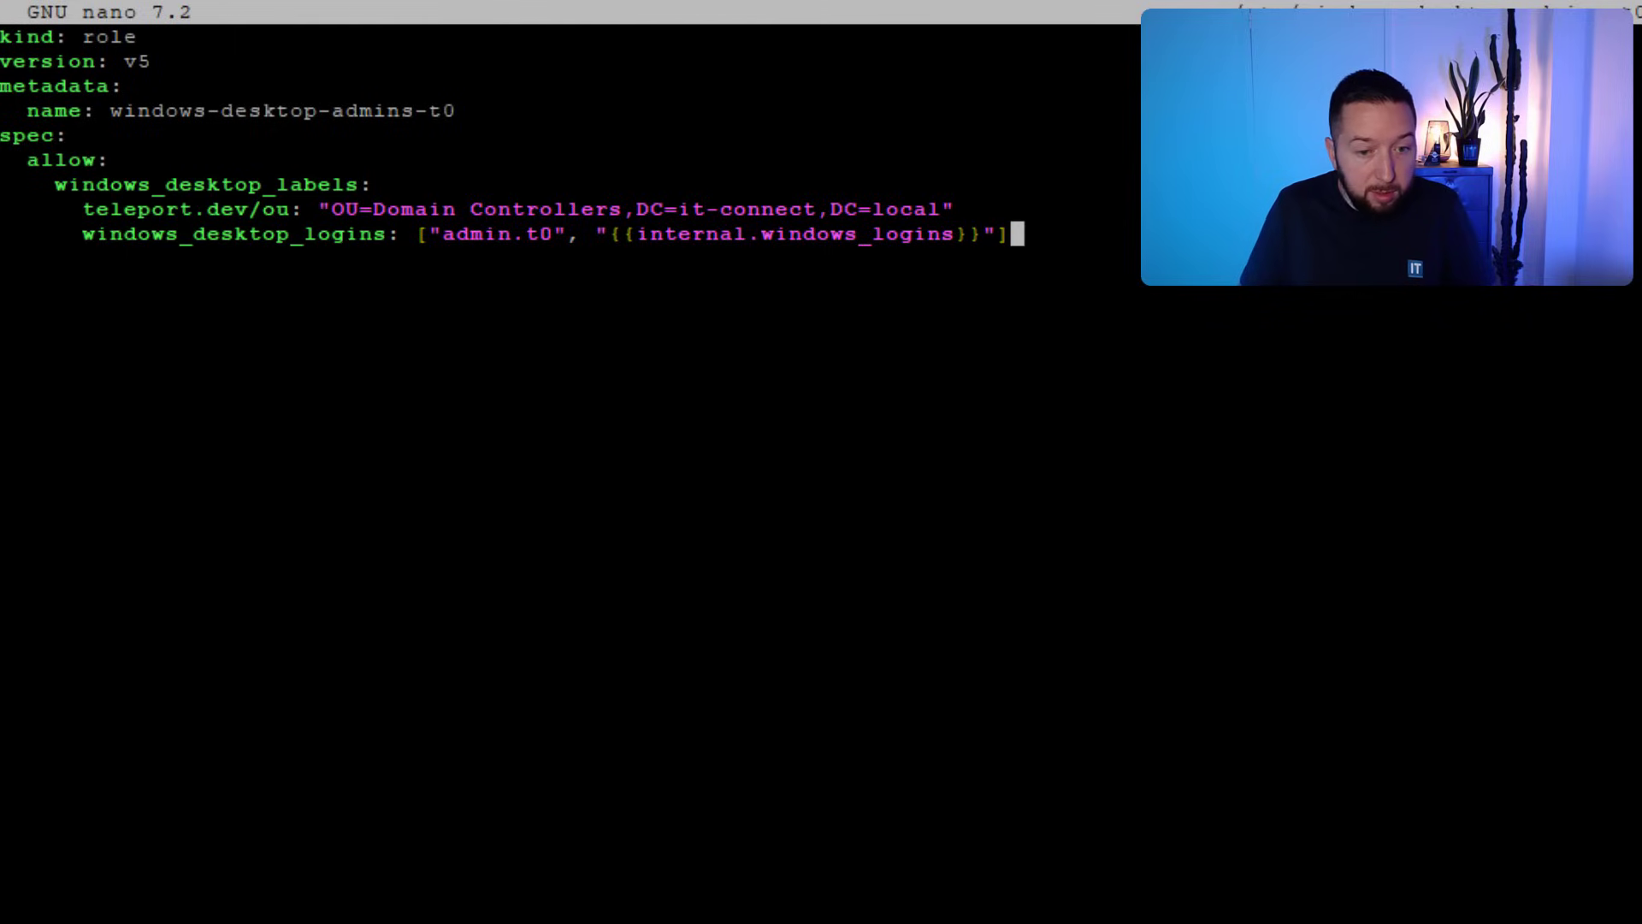
# Save and close the role file, and from /etc run sudo tctl create -f windows-desktop-admins-t0.yaml.
pyautogui.hotkey('ctrl', 'x')
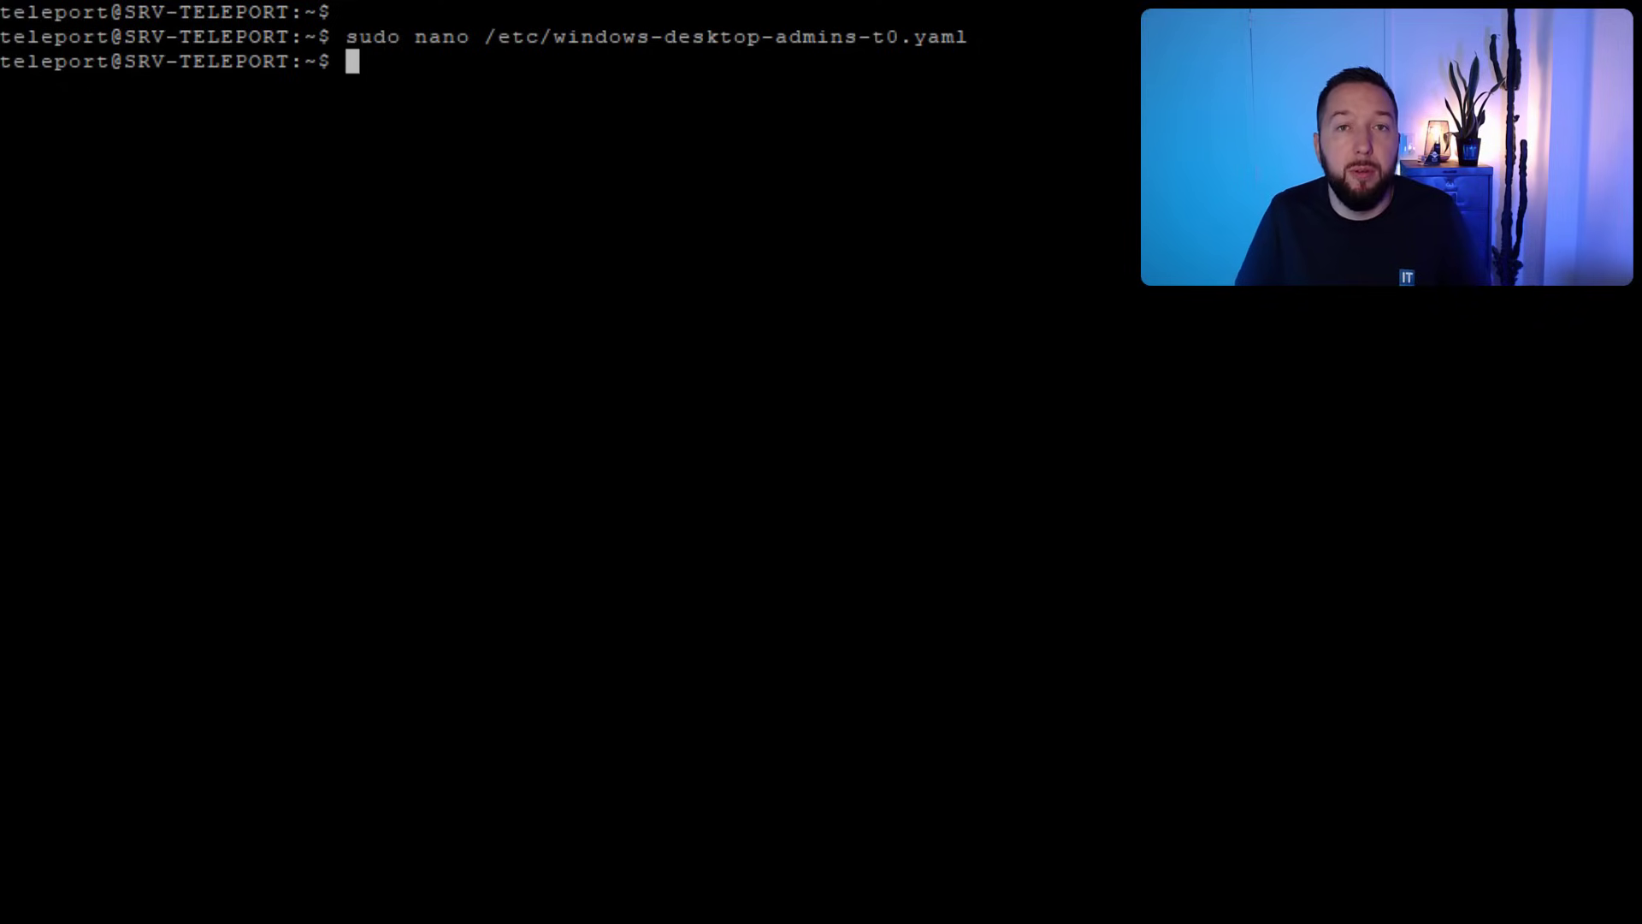
pyautogui.write('cd /e')
pyautogui.press('Tab')
pyautogui.press('Return')
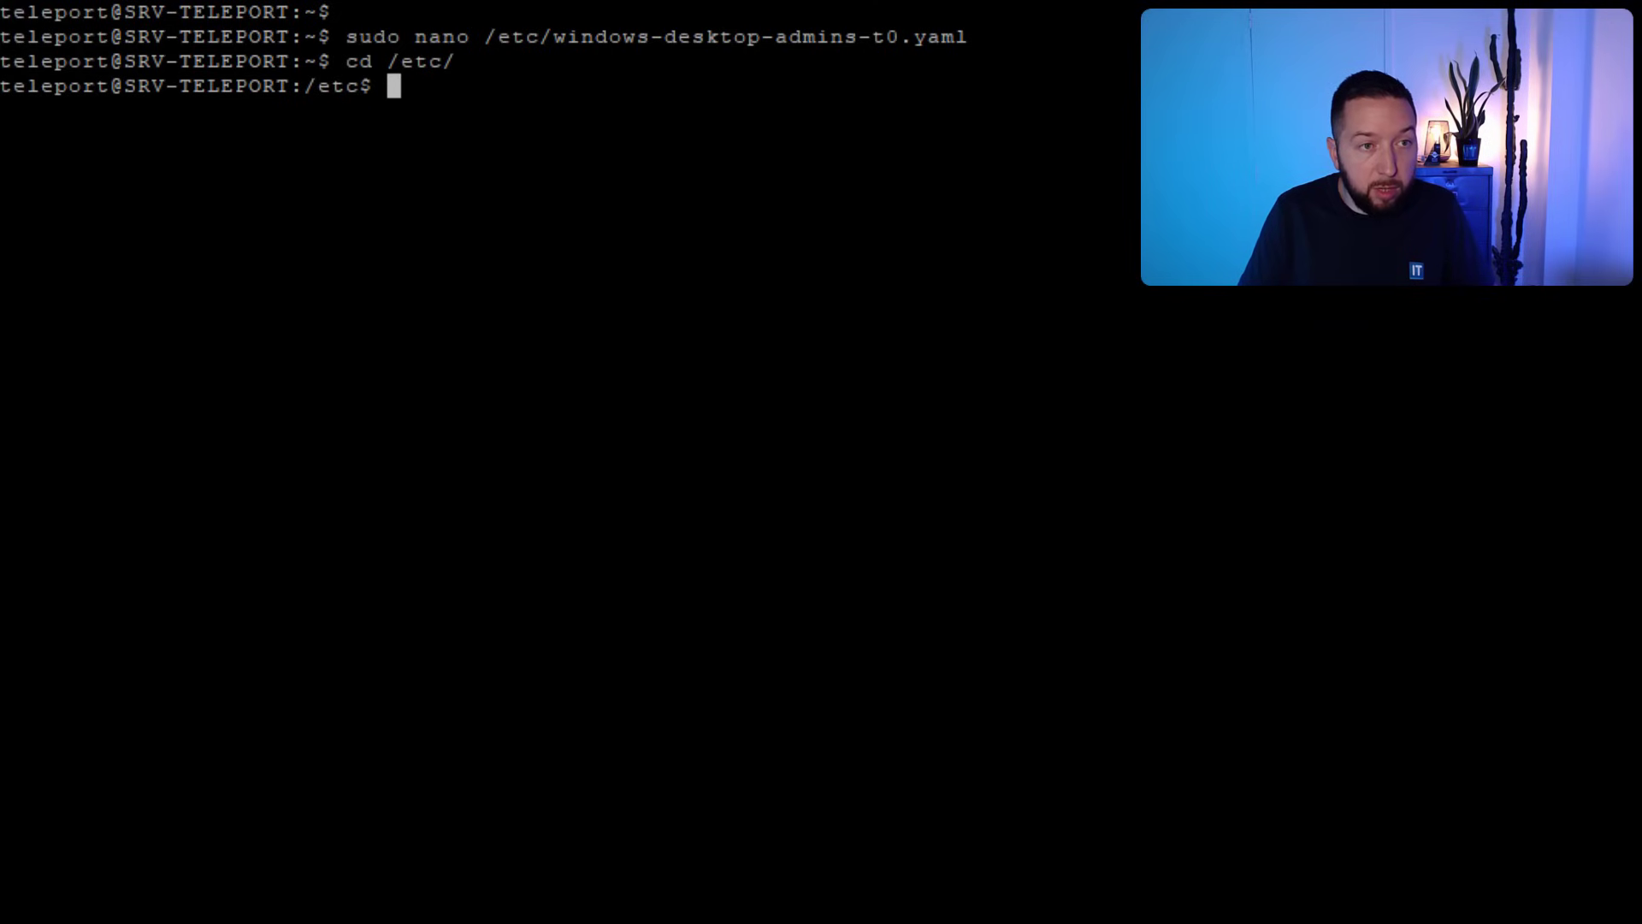
pyautogui.write('sudo tctl create -f windows-desktop-admins-t0.yaml')
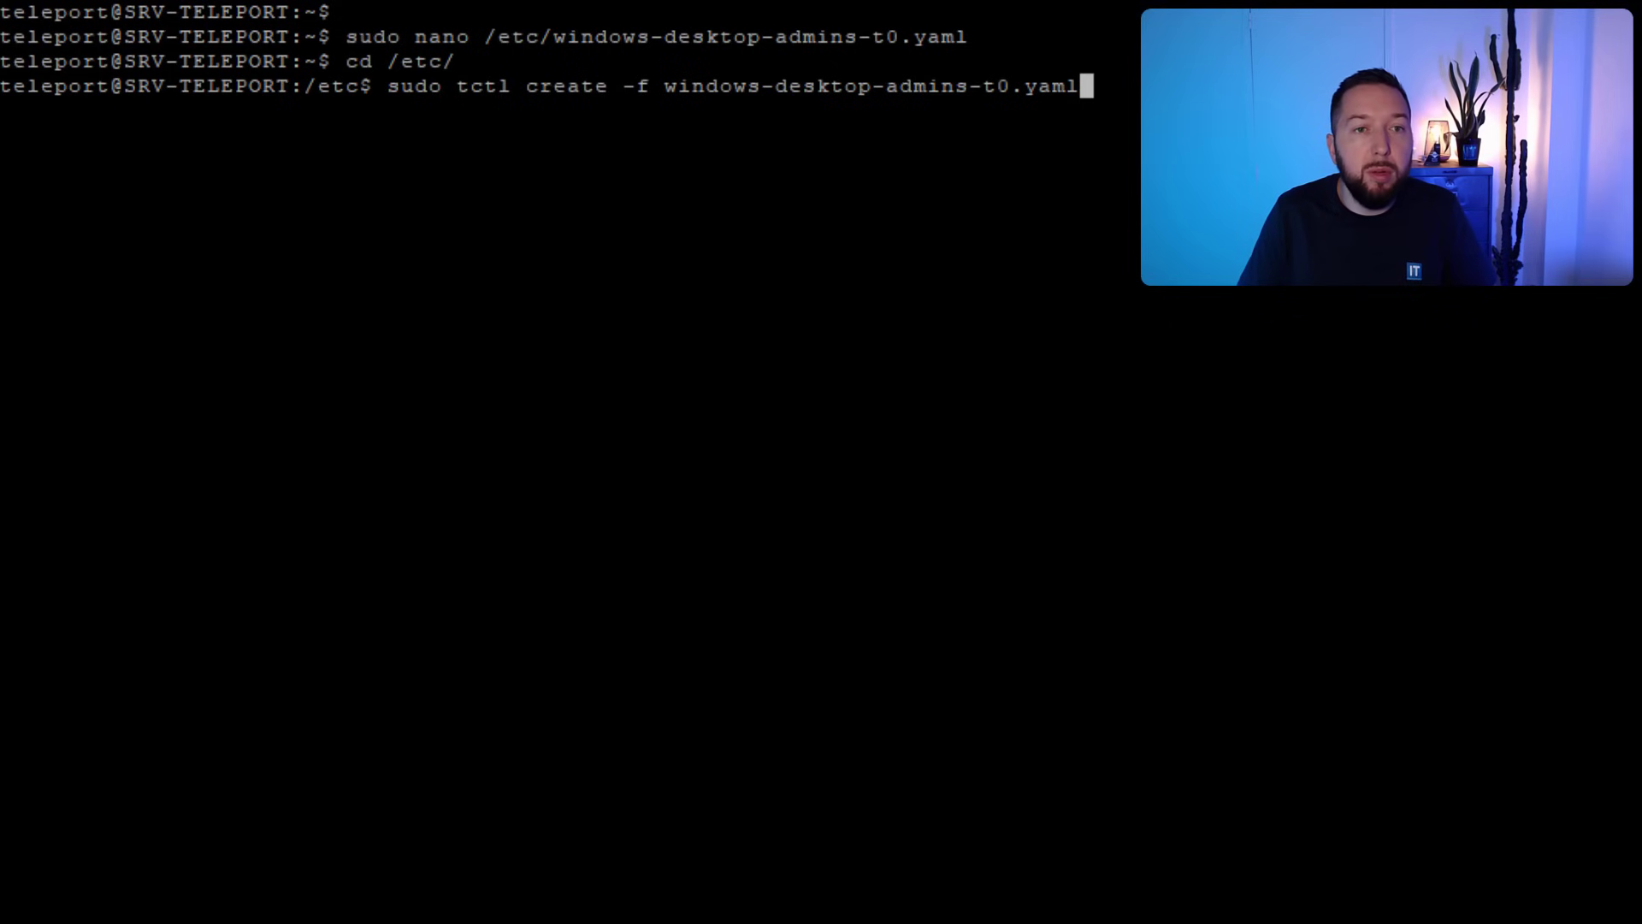
pyautogui.press('Return')
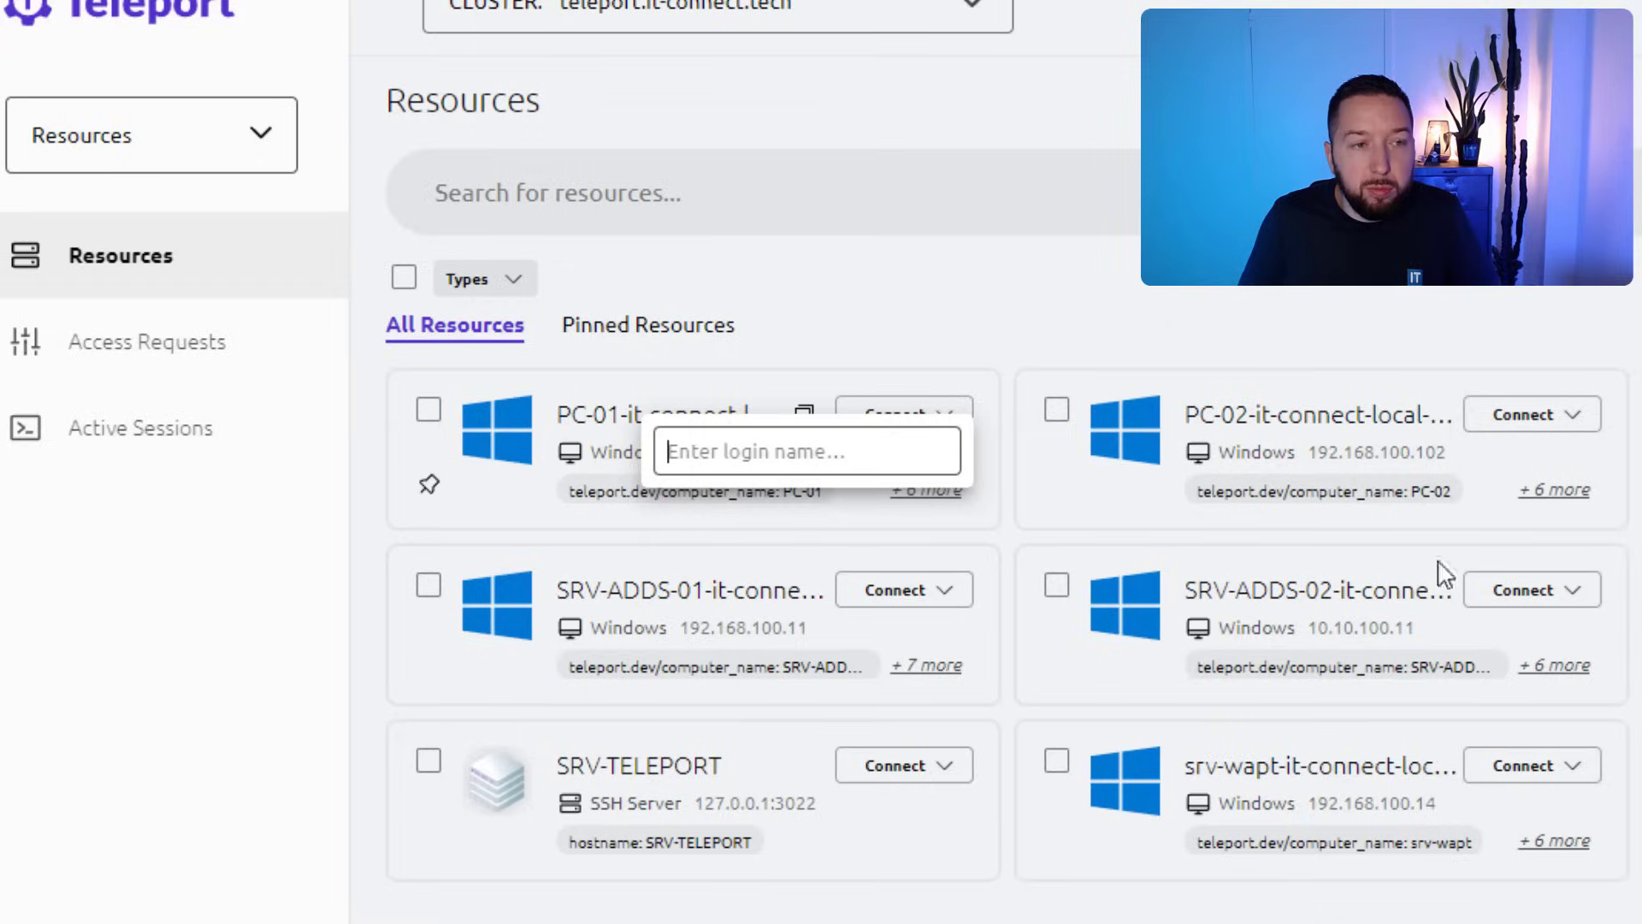
# In the Teleport web interface, check the User Roles list under Management for windows-desktop-admins-t0.
pyautogui.click(254, 145)
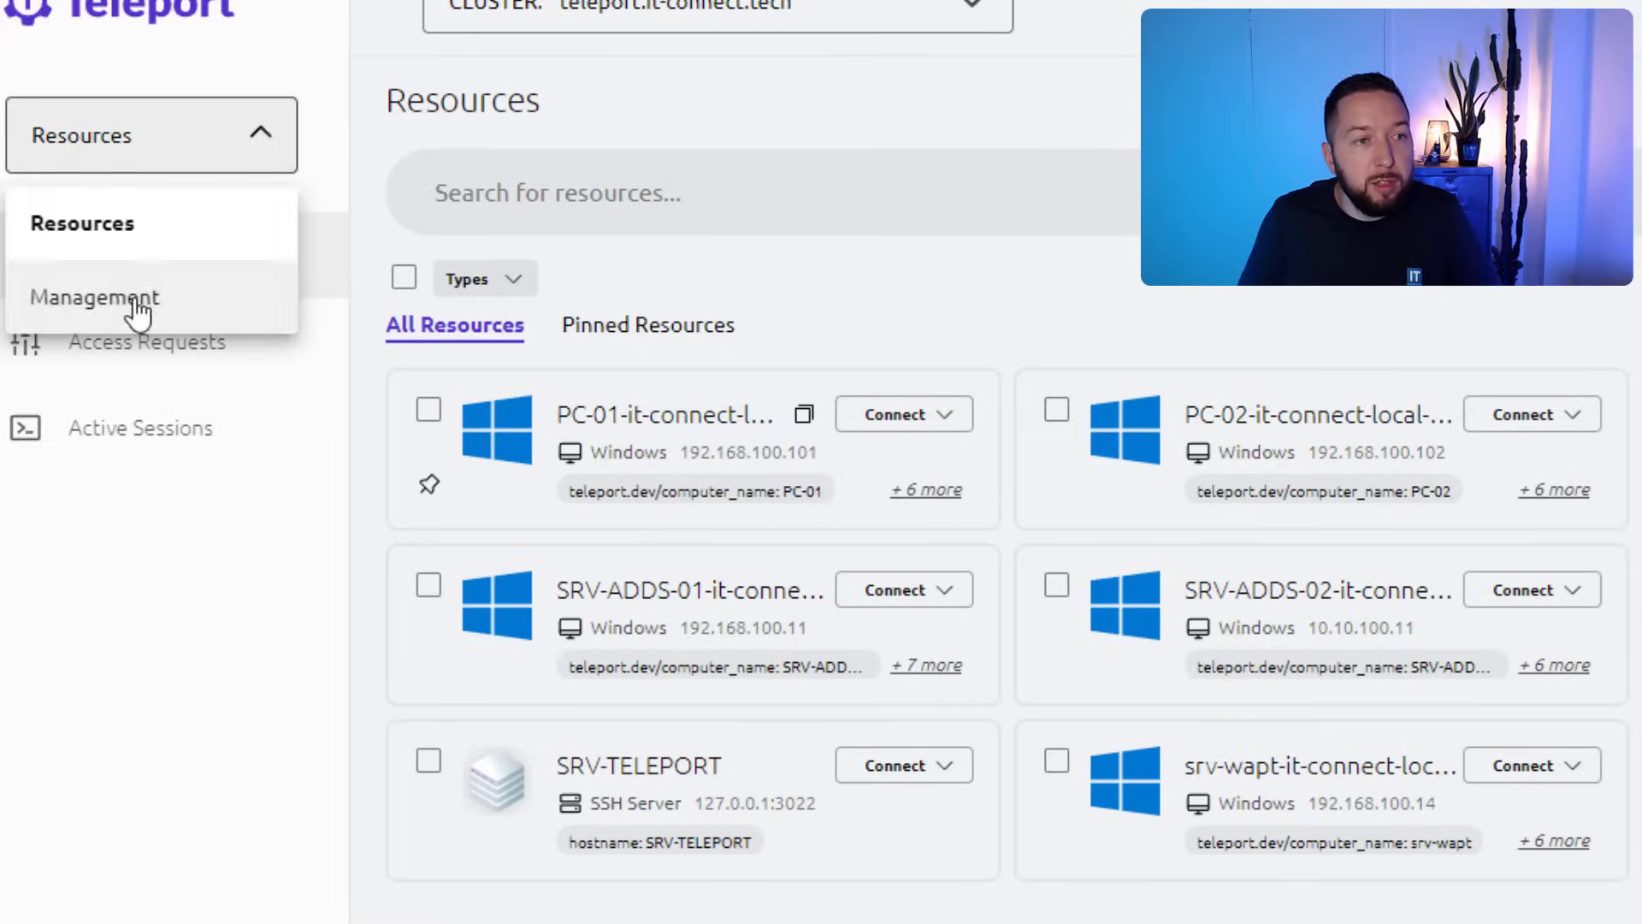
pyautogui.click(130, 301)
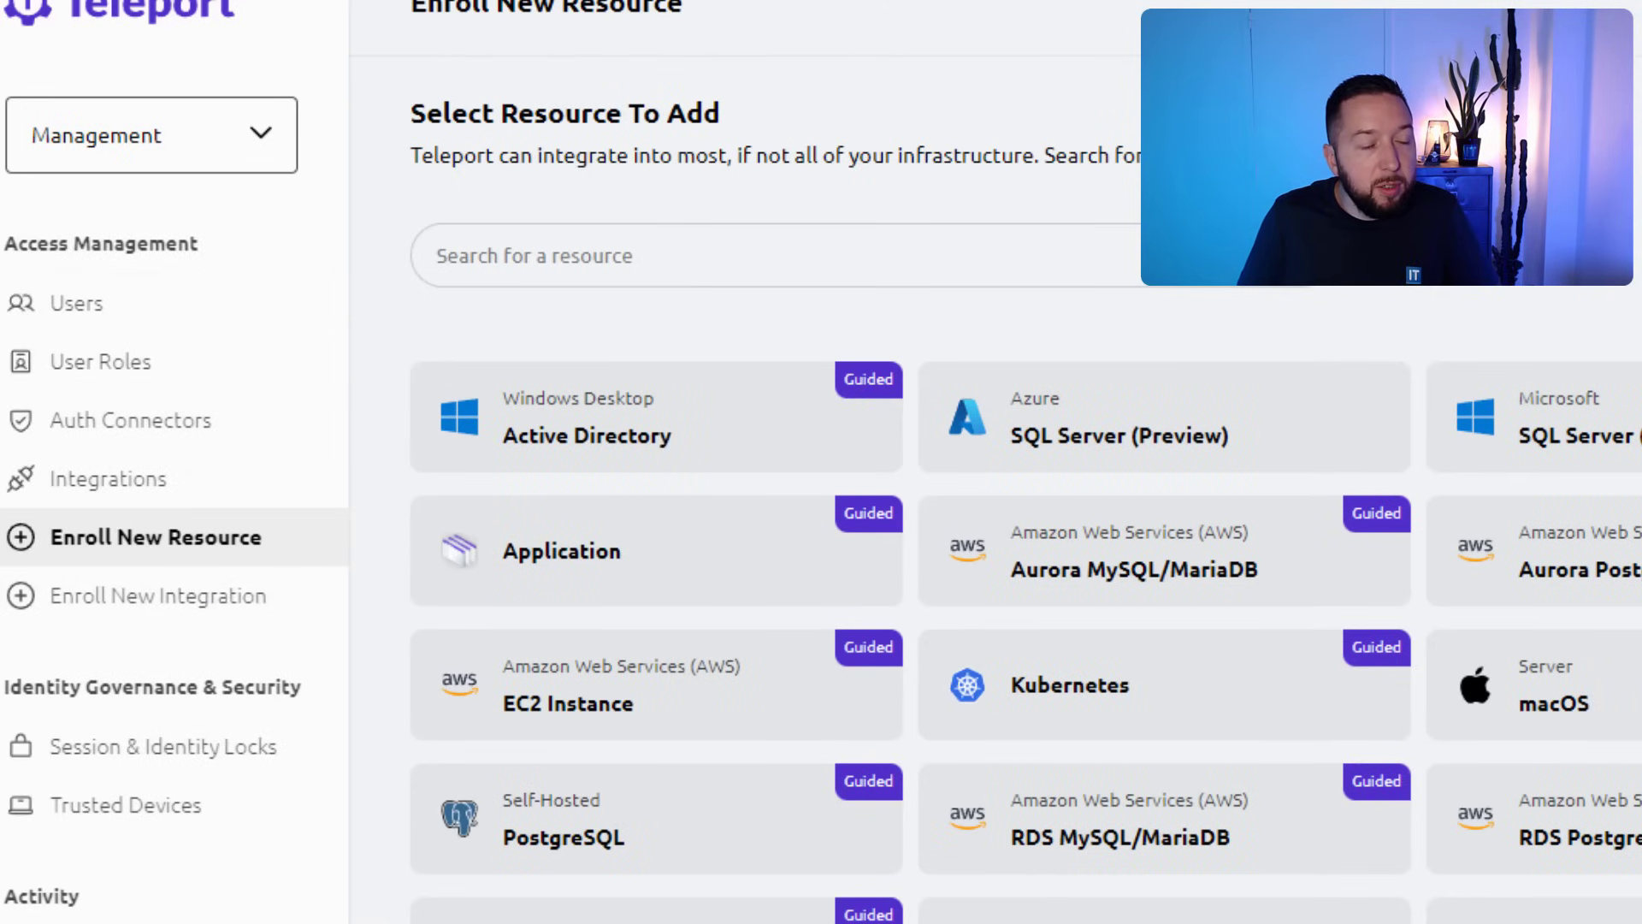
pyautogui.click(99, 381)
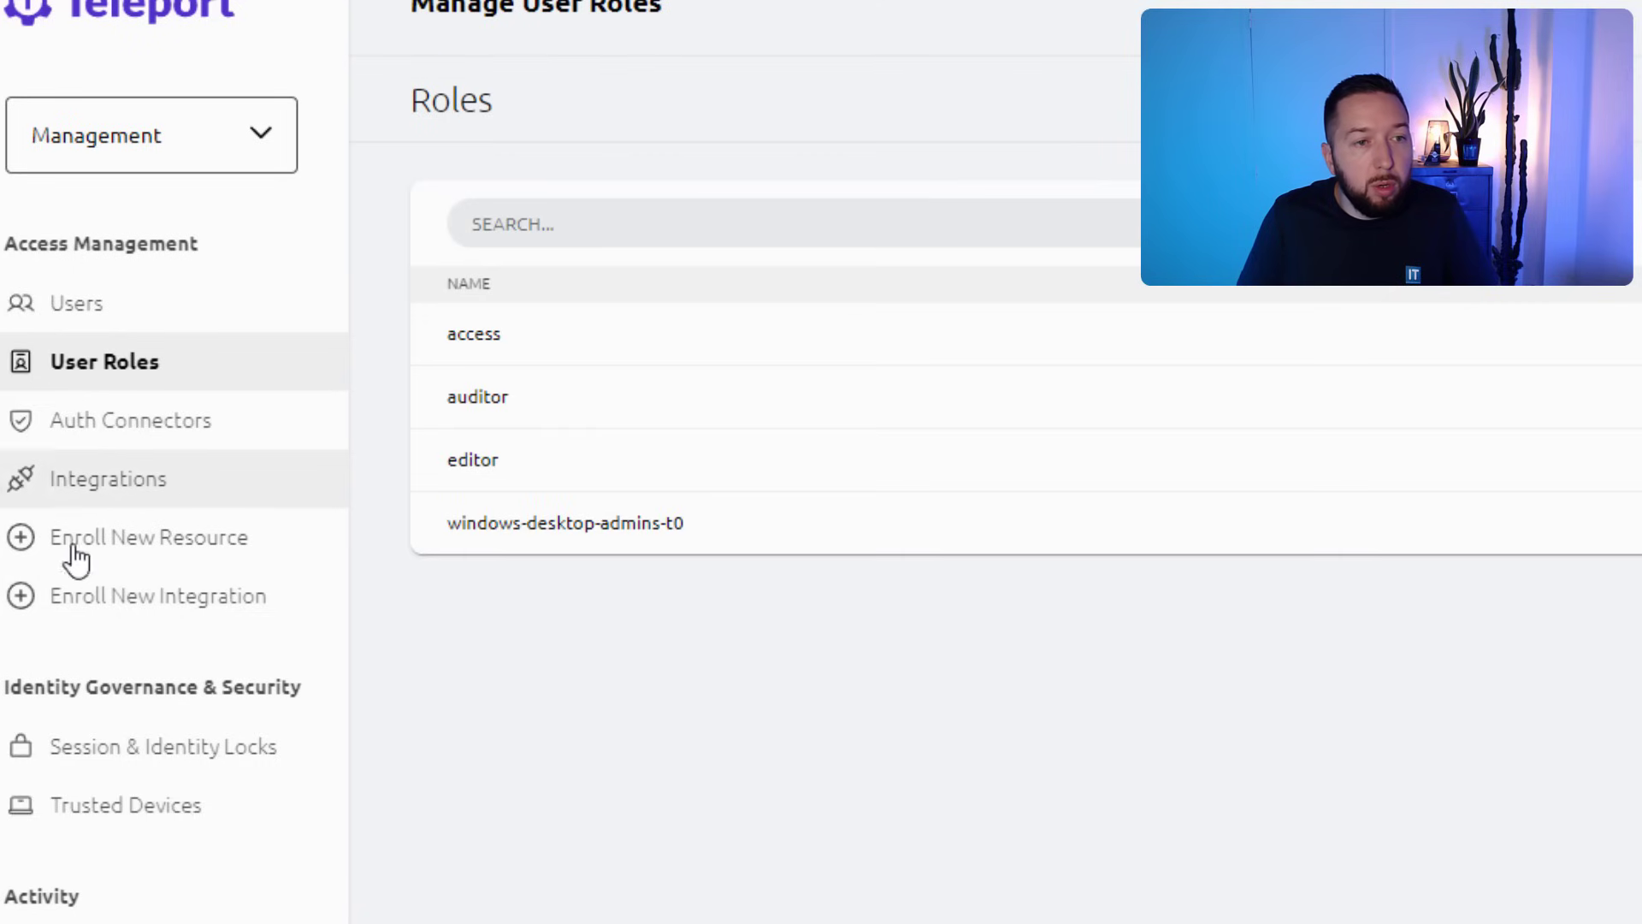
pyautogui.moveTo(449, 524); pyautogui.dragTo(718, 537)
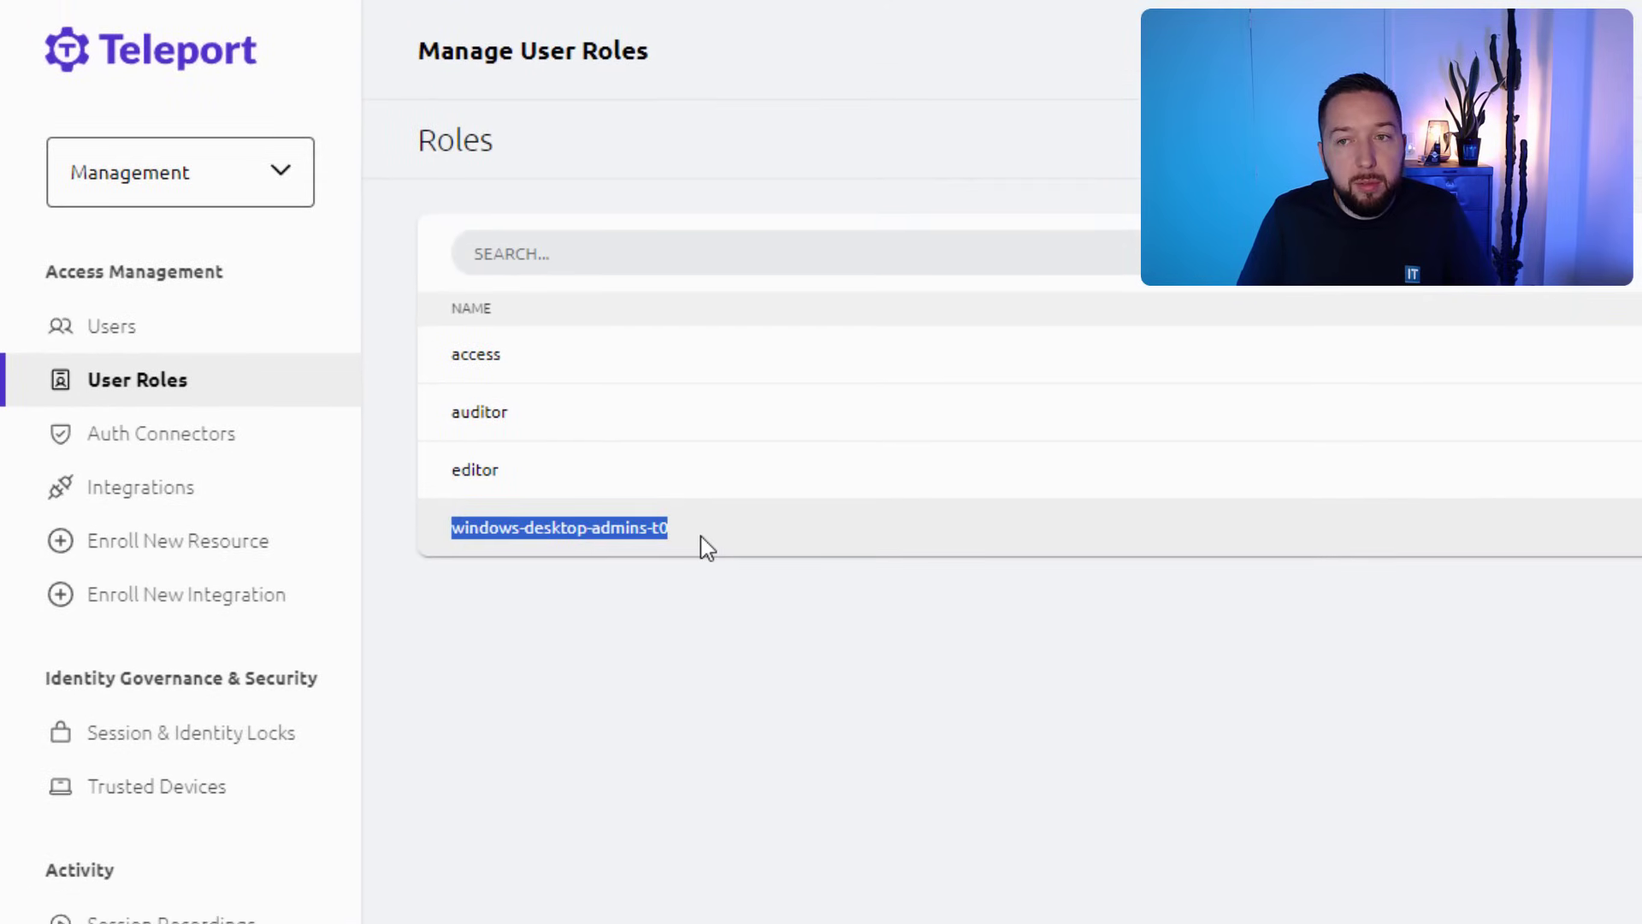
pyautogui.click(729, 648)
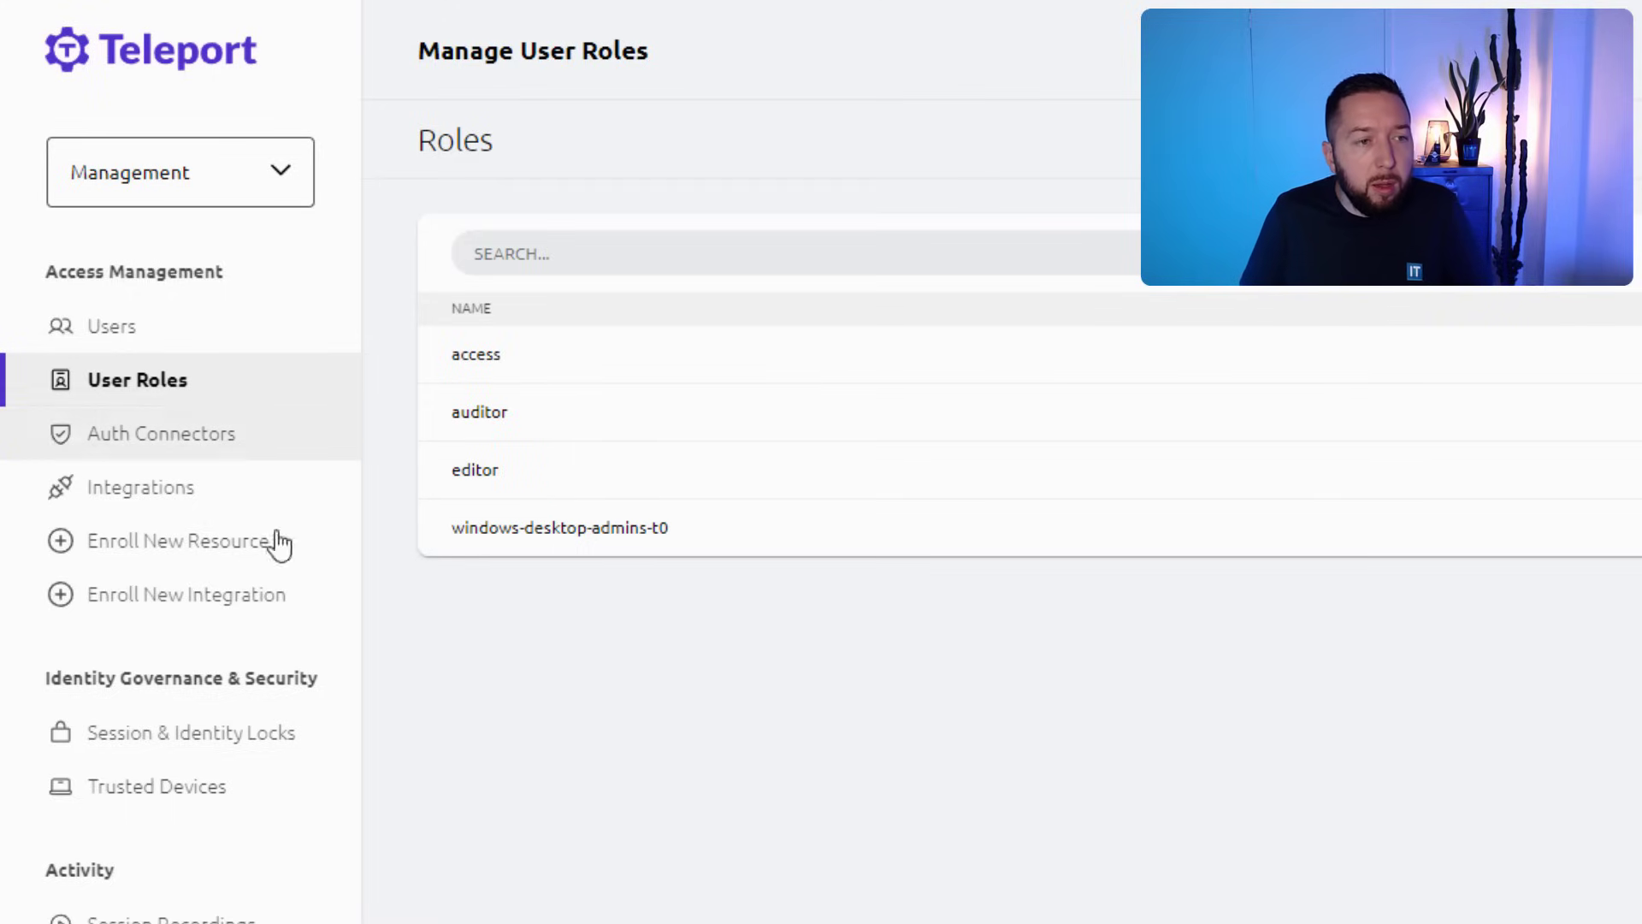
# Add the windows-desktop-admins-t0 role to the Teleport user admin.fb and save the user.
pyautogui.click(96, 334)
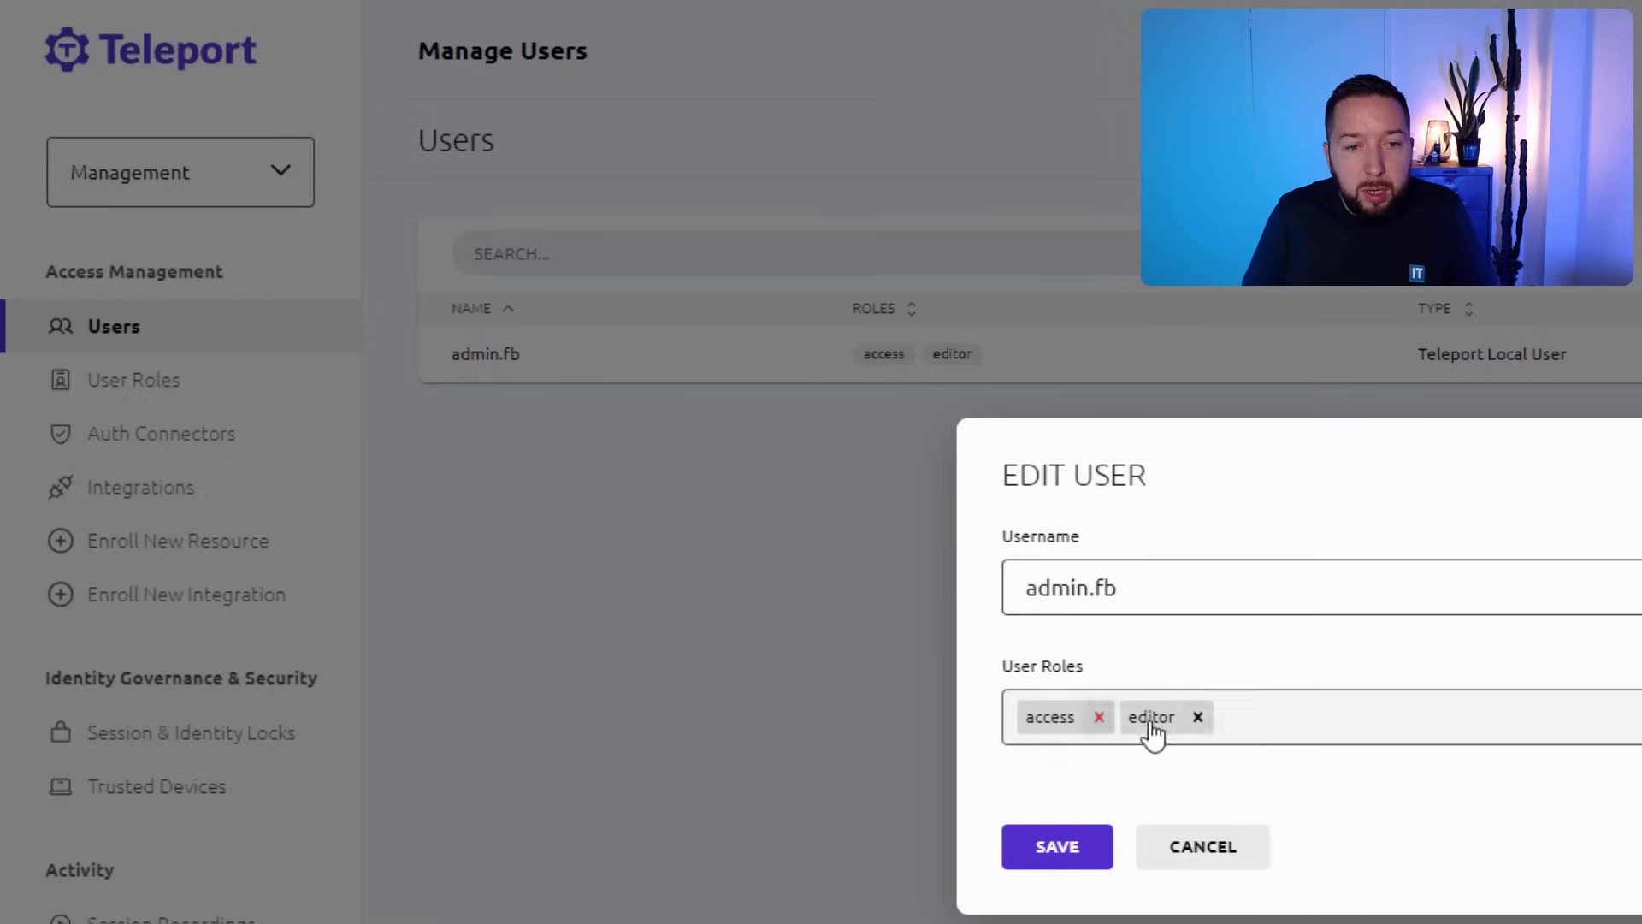
pyautogui.click(1316, 732)
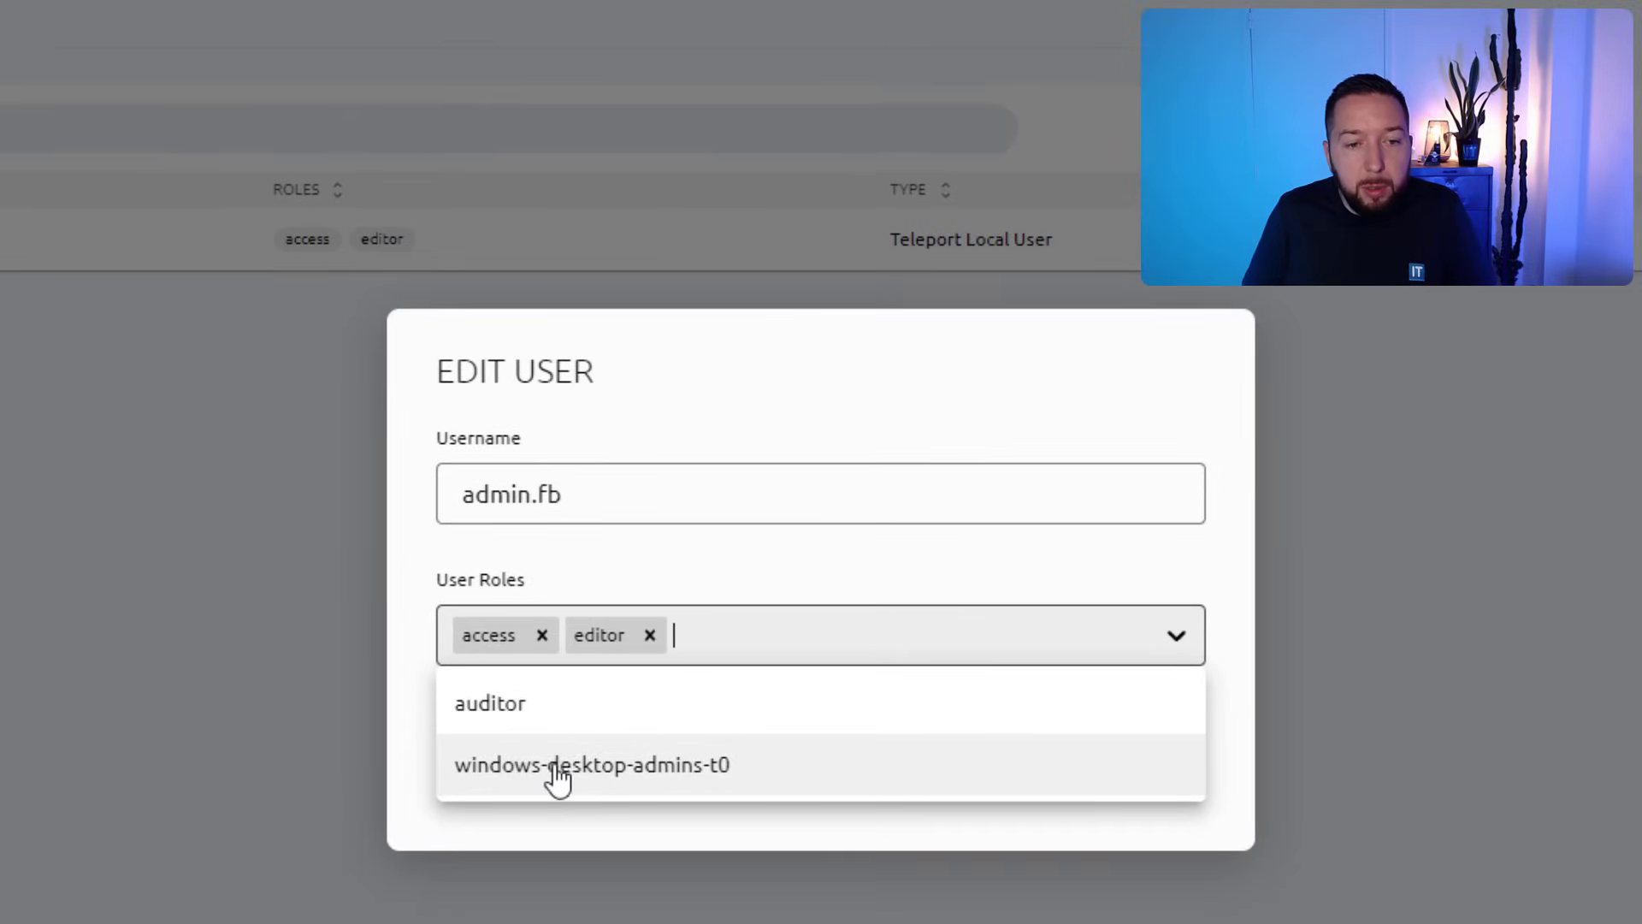
pyautogui.click(630, 779)
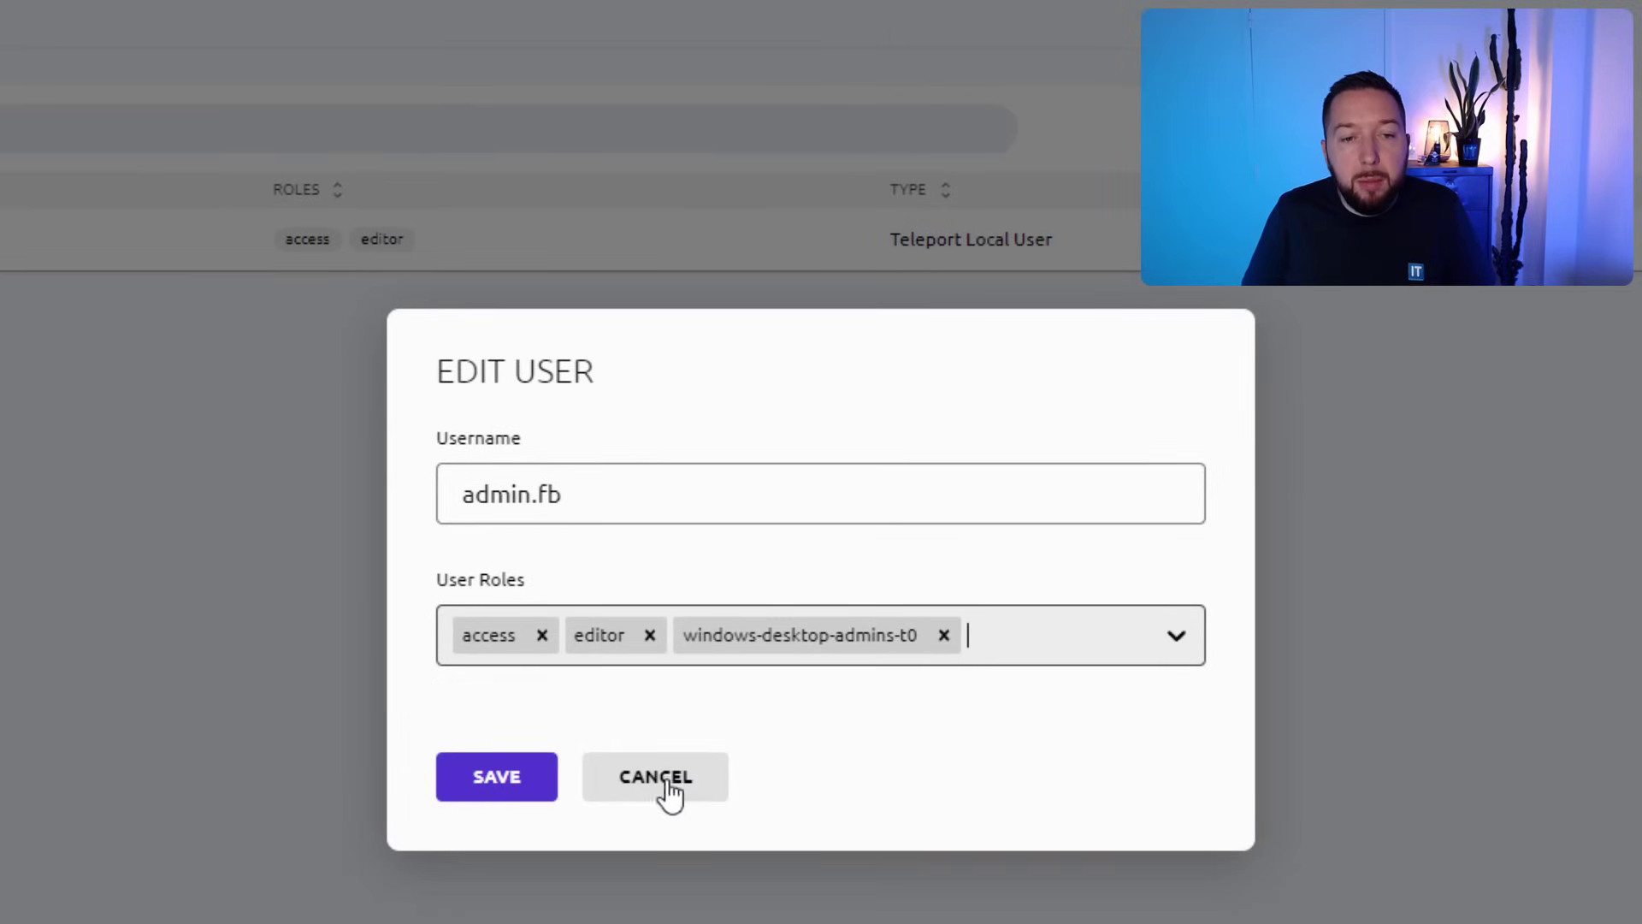
pyautogui.click(496, 780)
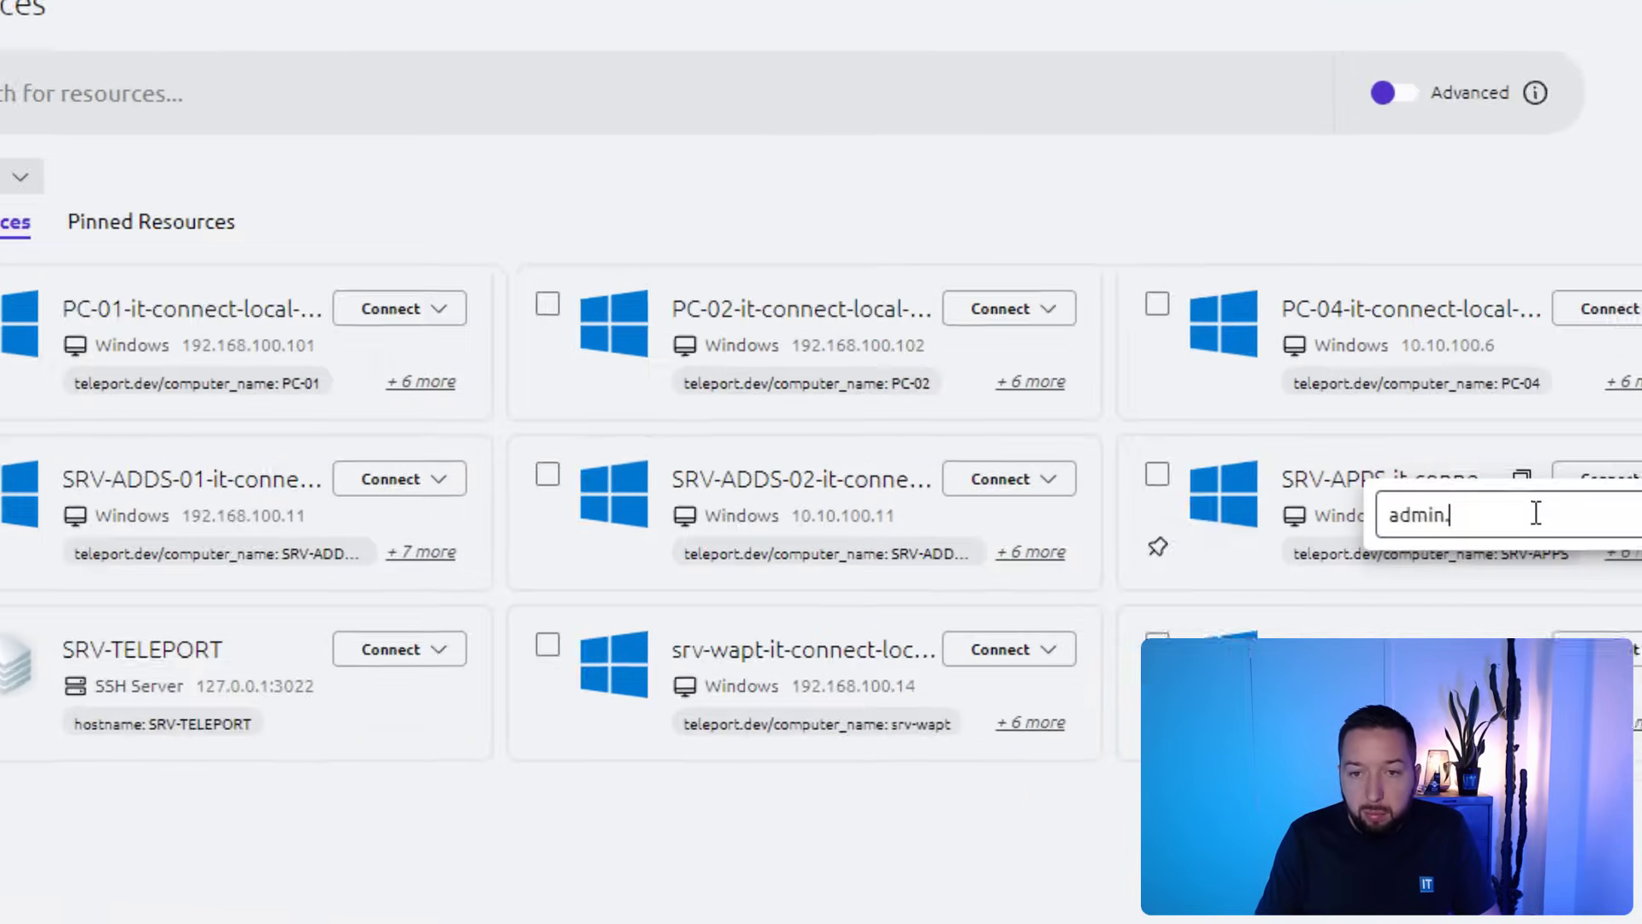
# Try to connect to the SRV-APPS Windows desktop with the login admin.t0.
pyautogui.write('.t0')
pyautogui.press('Return')
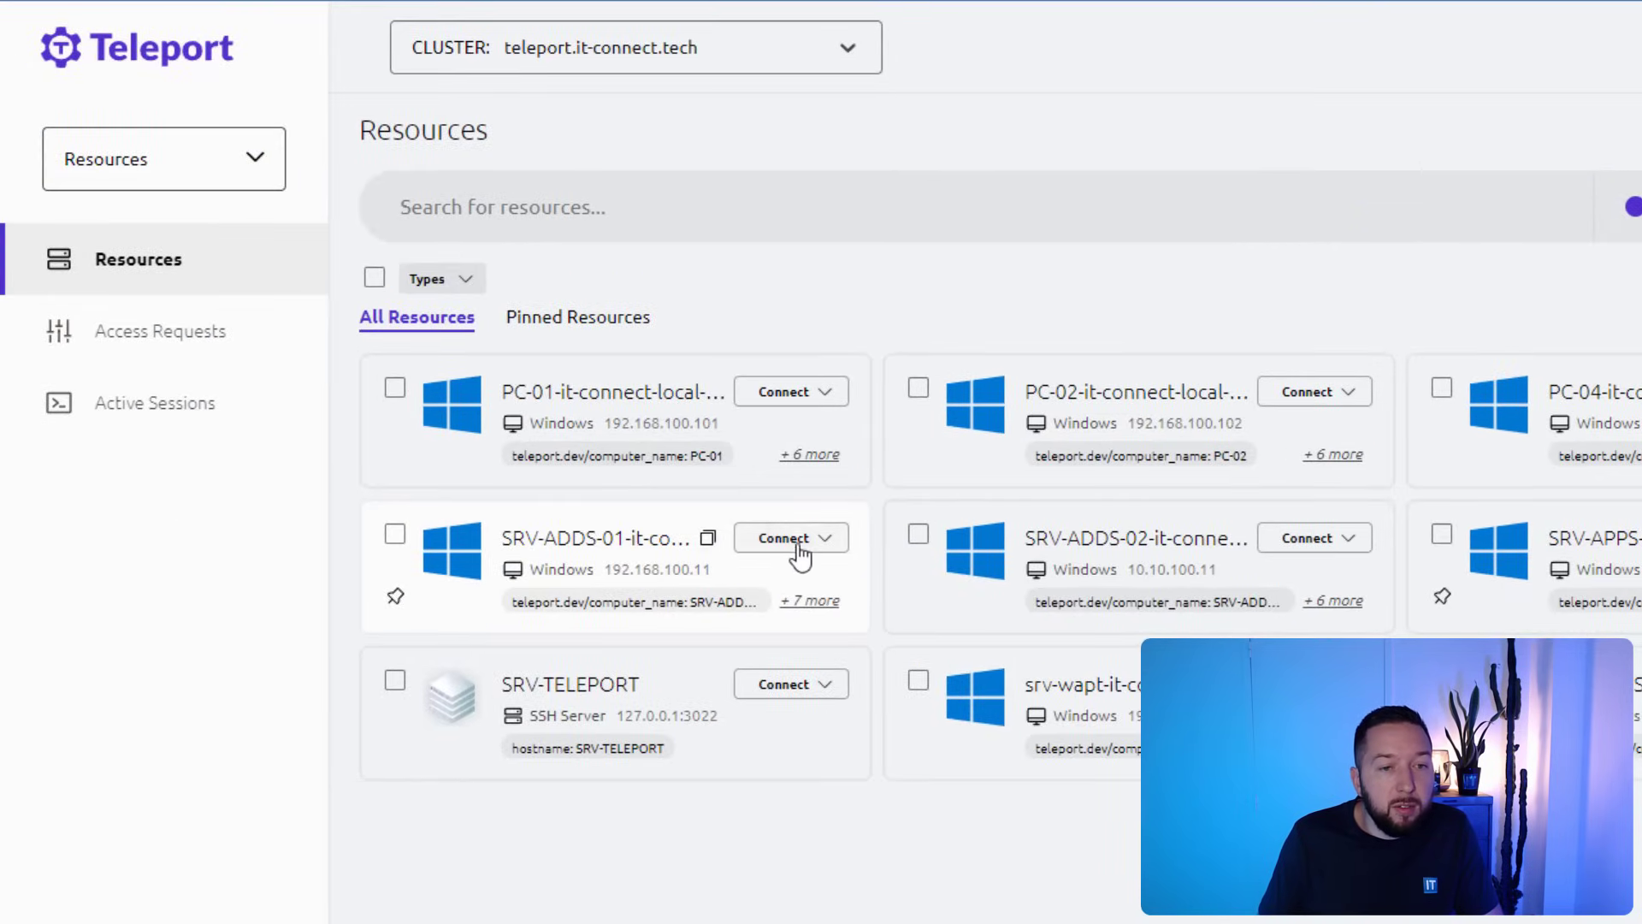
# Connect to the SRV-ADDS-01 Windows desktop as admin.t0 and check the signed-in account and the server's local properties.
pyautogui.click(334, 470)
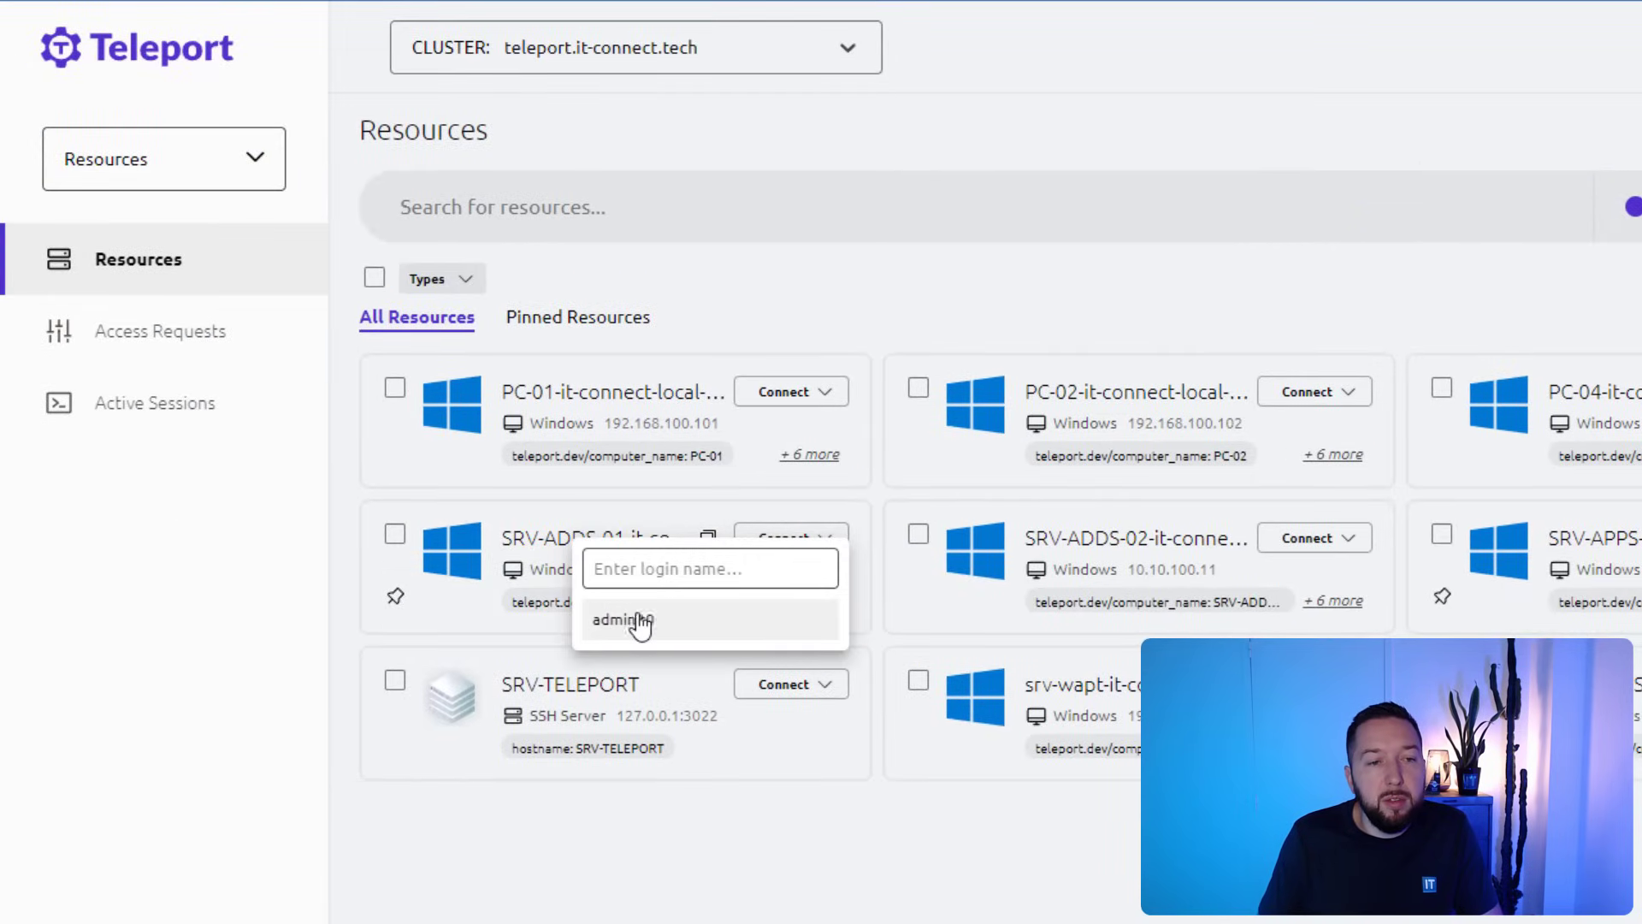
pyautogui.click(681, 621)
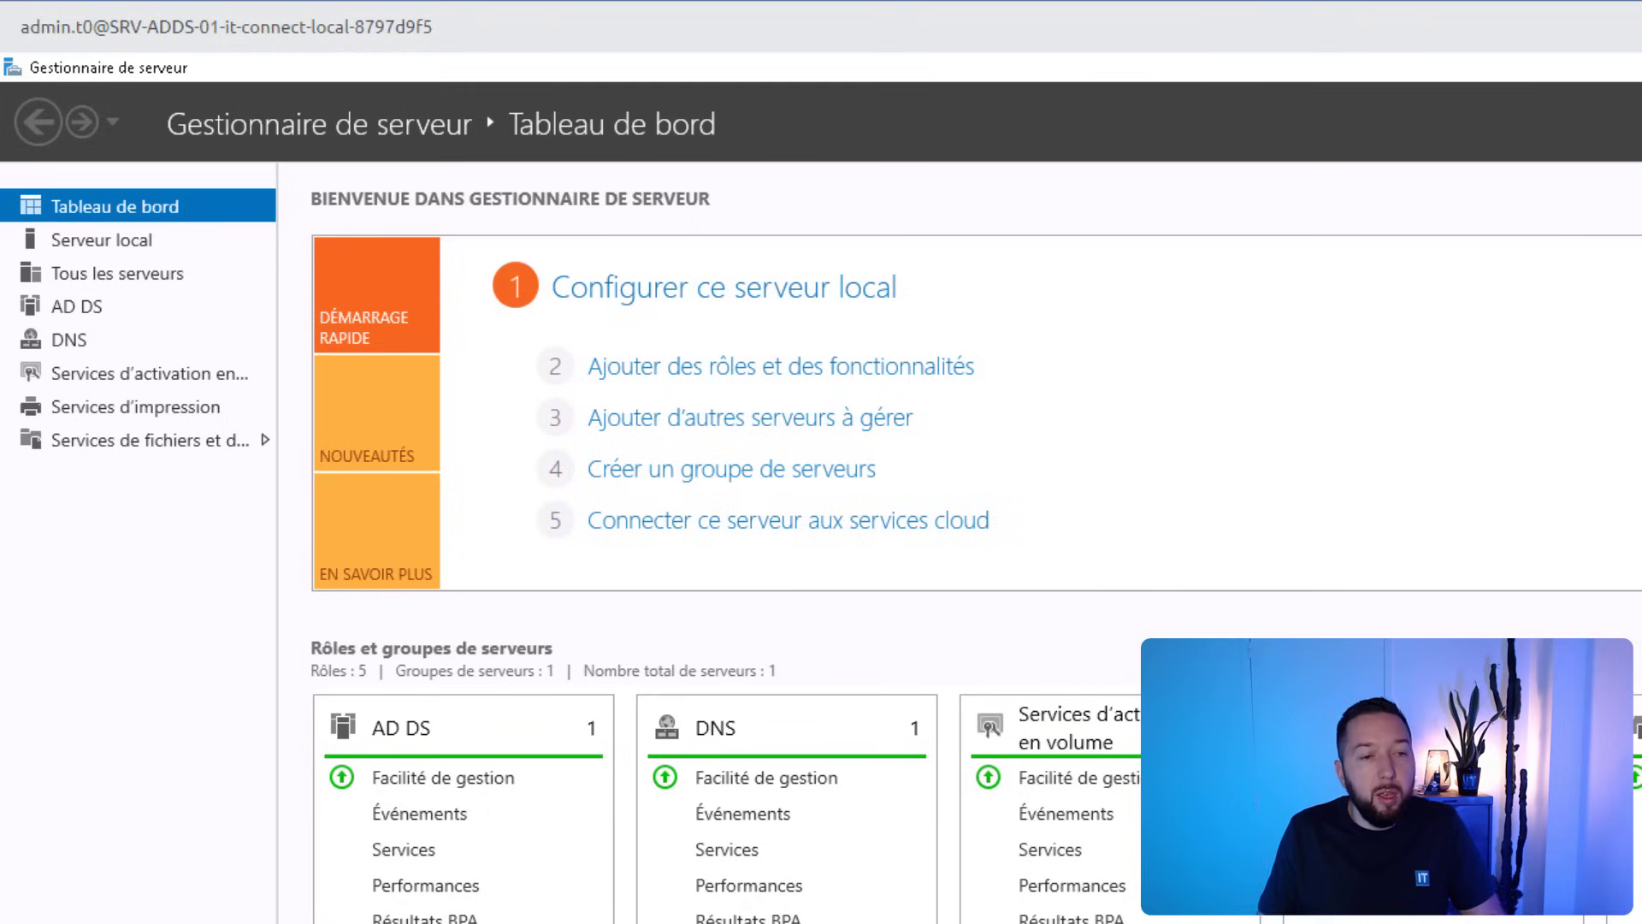
pyautogui.press('super')
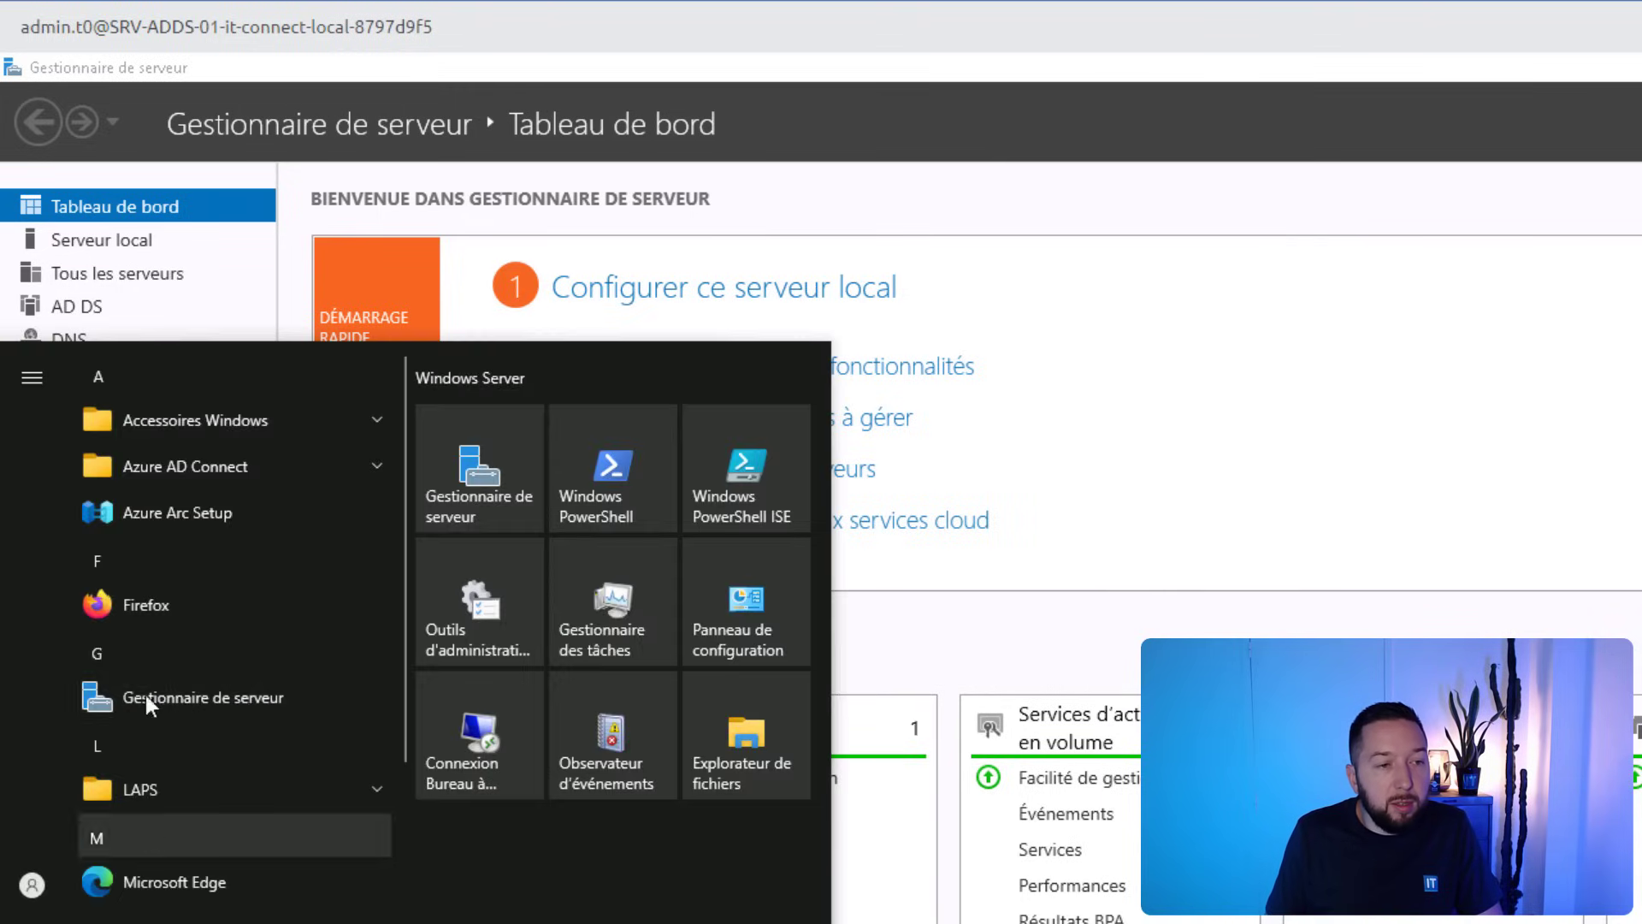
pyautogui.click(31, 377)
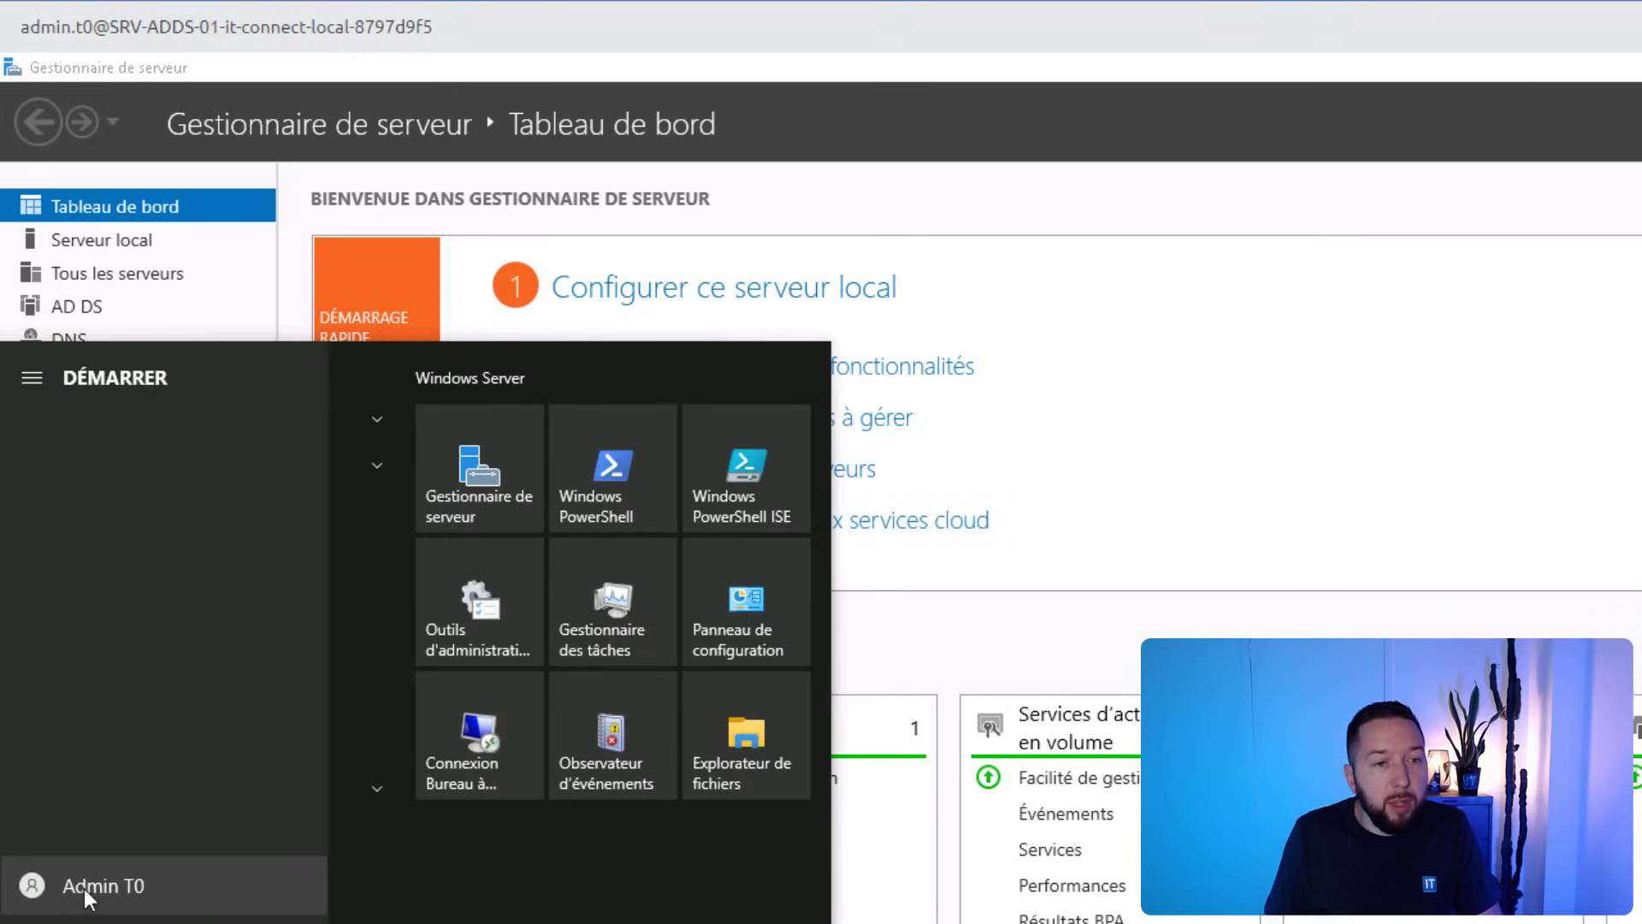
pyautogui.click(191, 240)
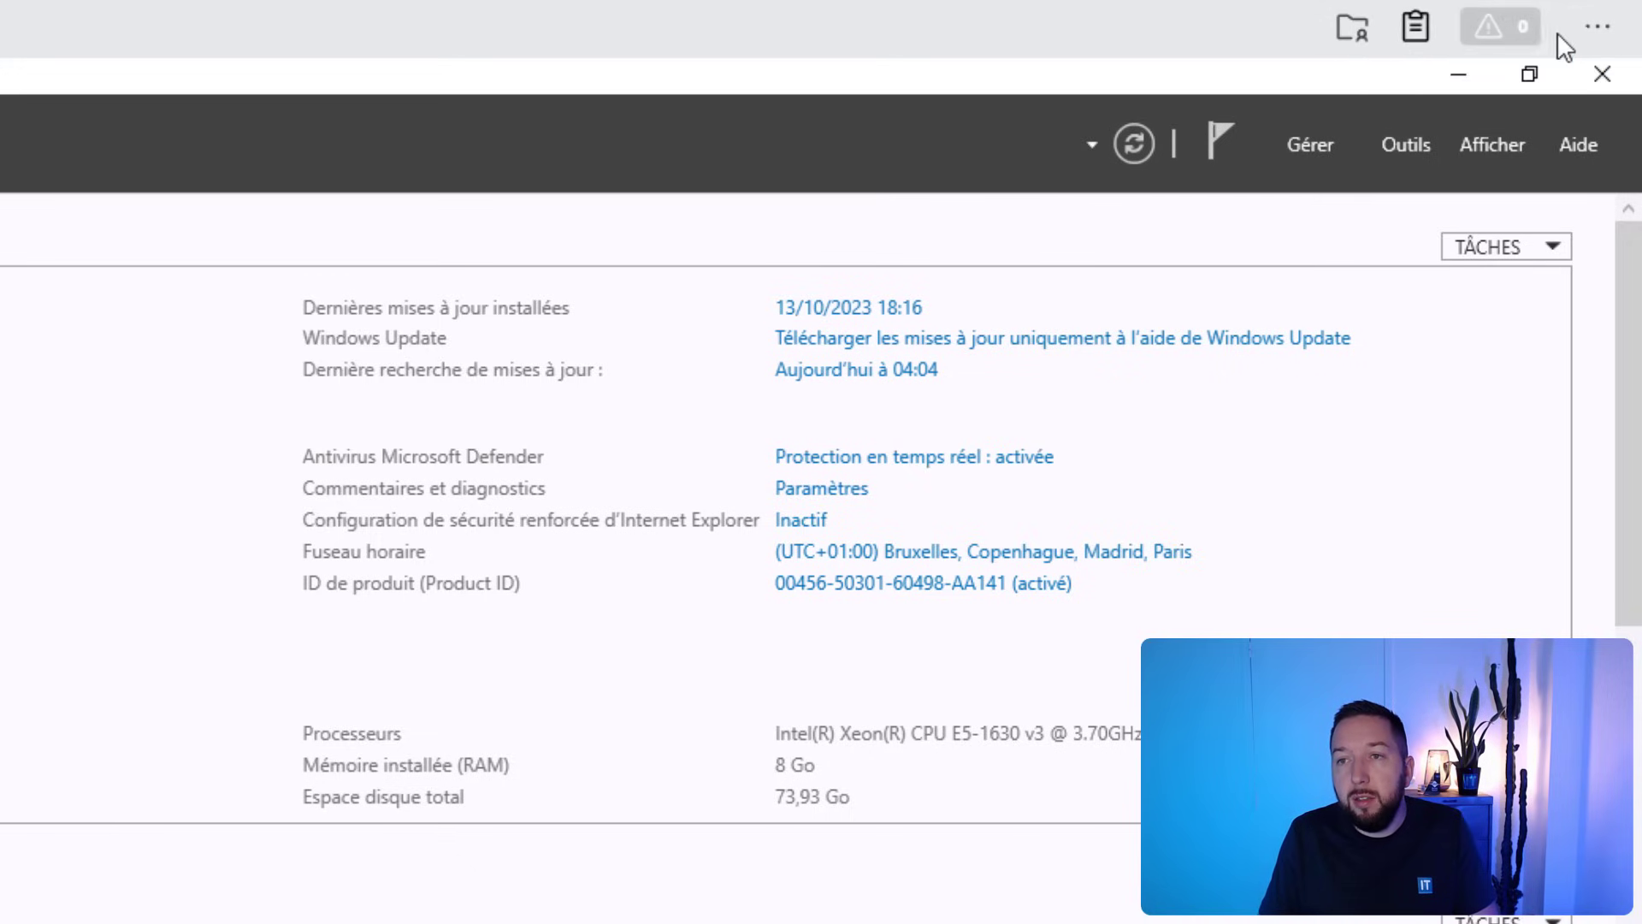
# Share the local folder C:\TEMP\PowerShell\Scripts with the SRV-ADDS-01 session, allowing the site file access, and open the redirected folder on the server.
pyautogui.click(1595, 33)
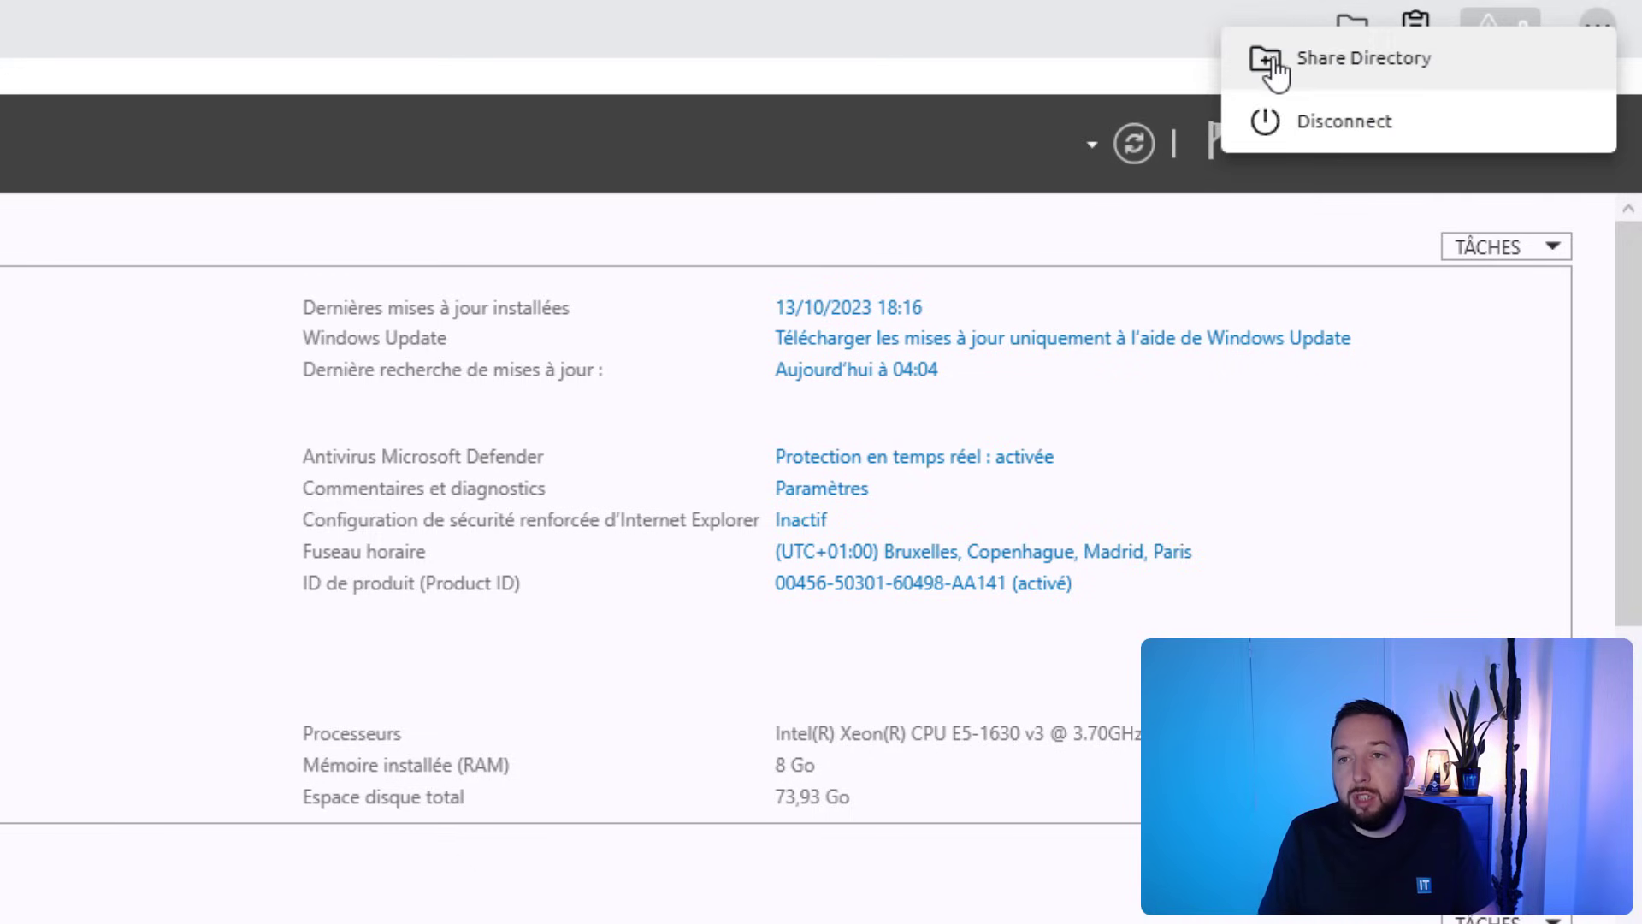
pyautogui.click(1447, 71)
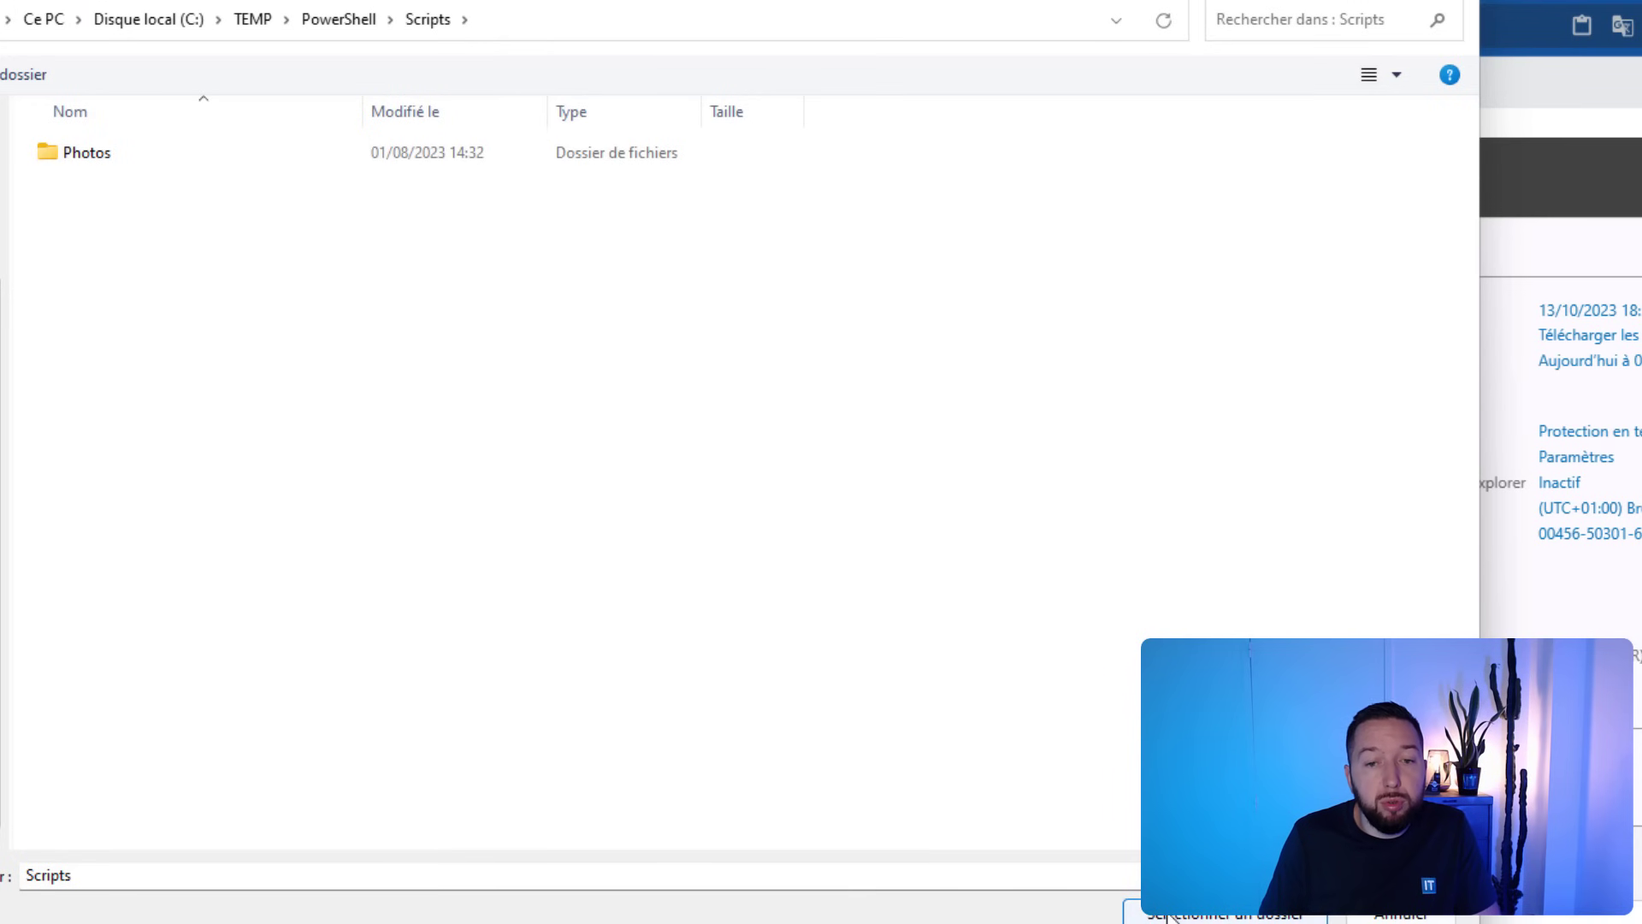
pyautogui.click(1137, 913)
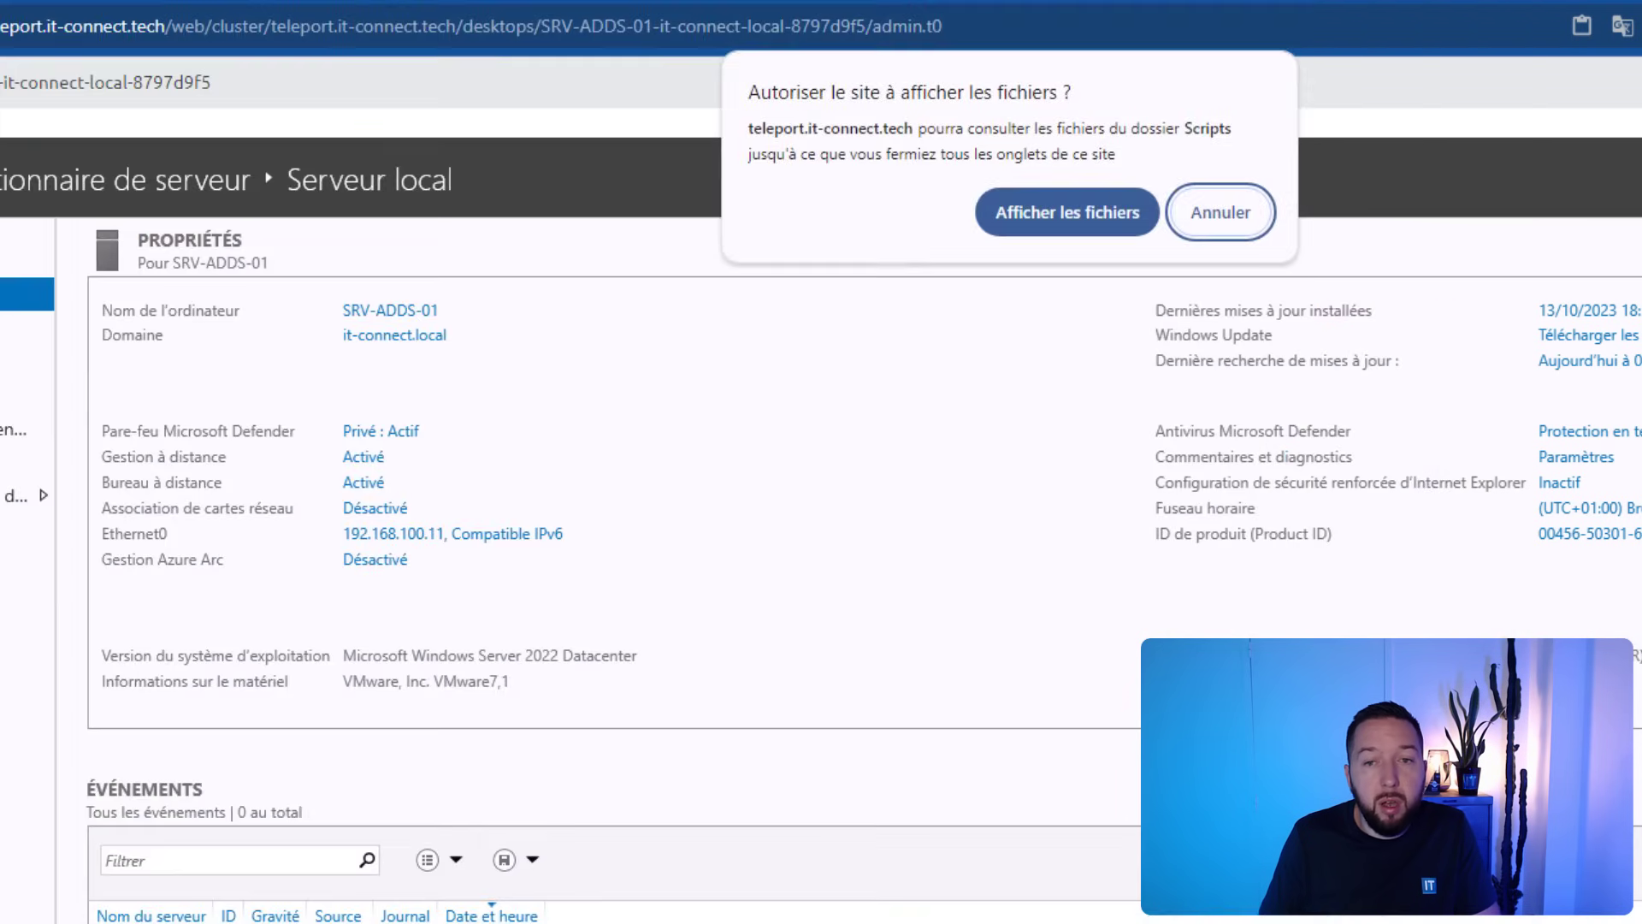
pyautogui.click(1041, 231)
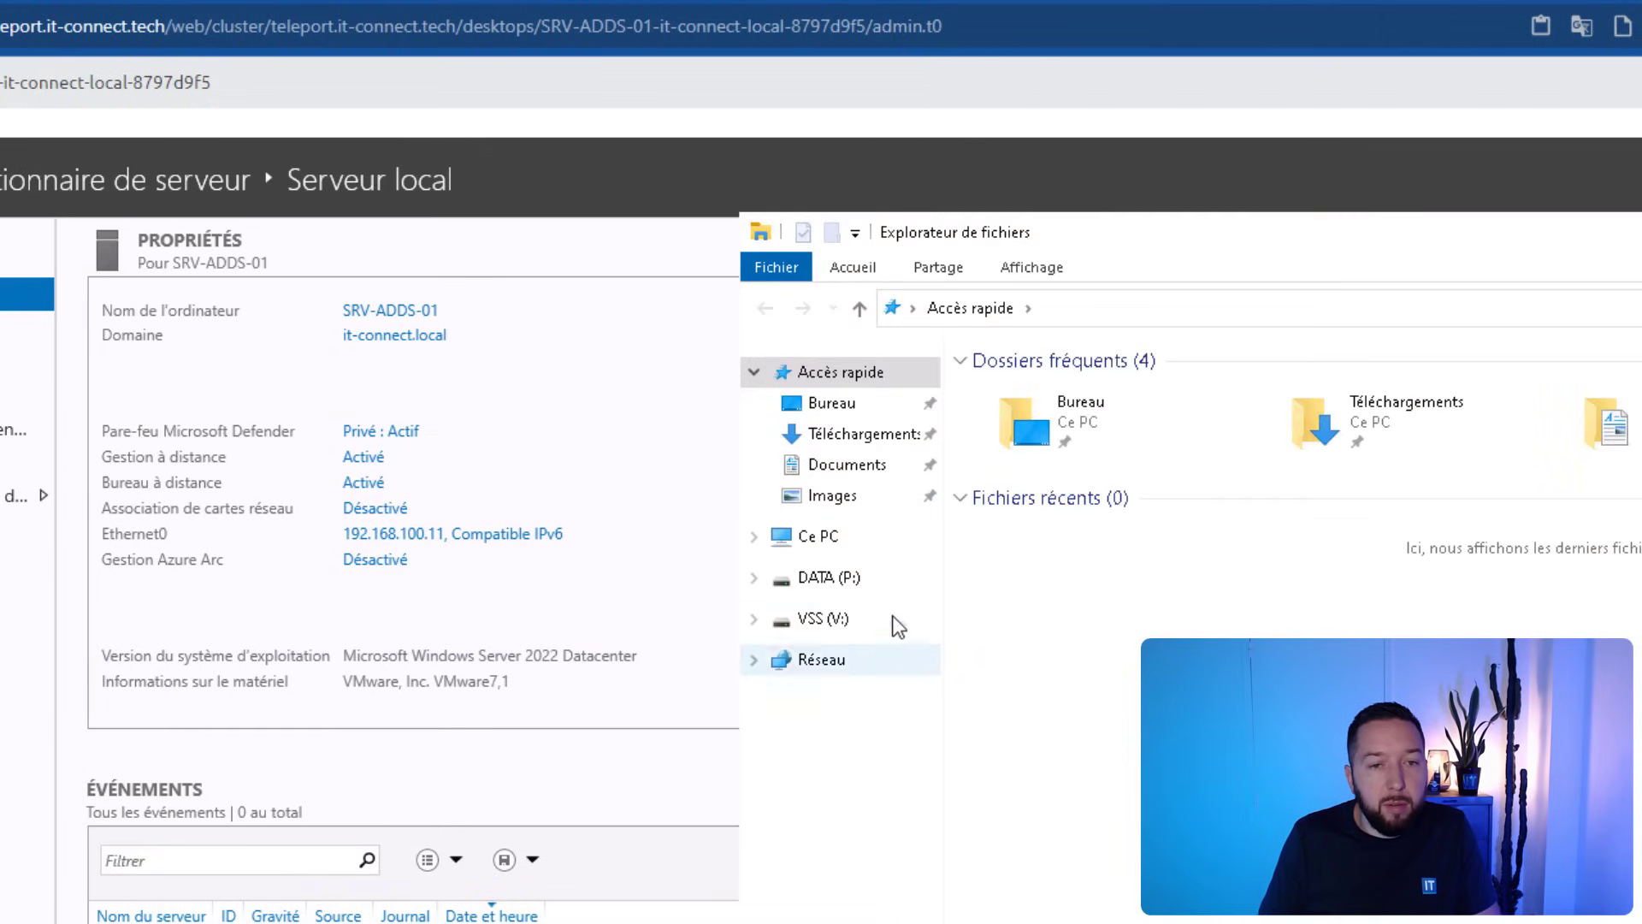
pyautogui.click(829, 537)
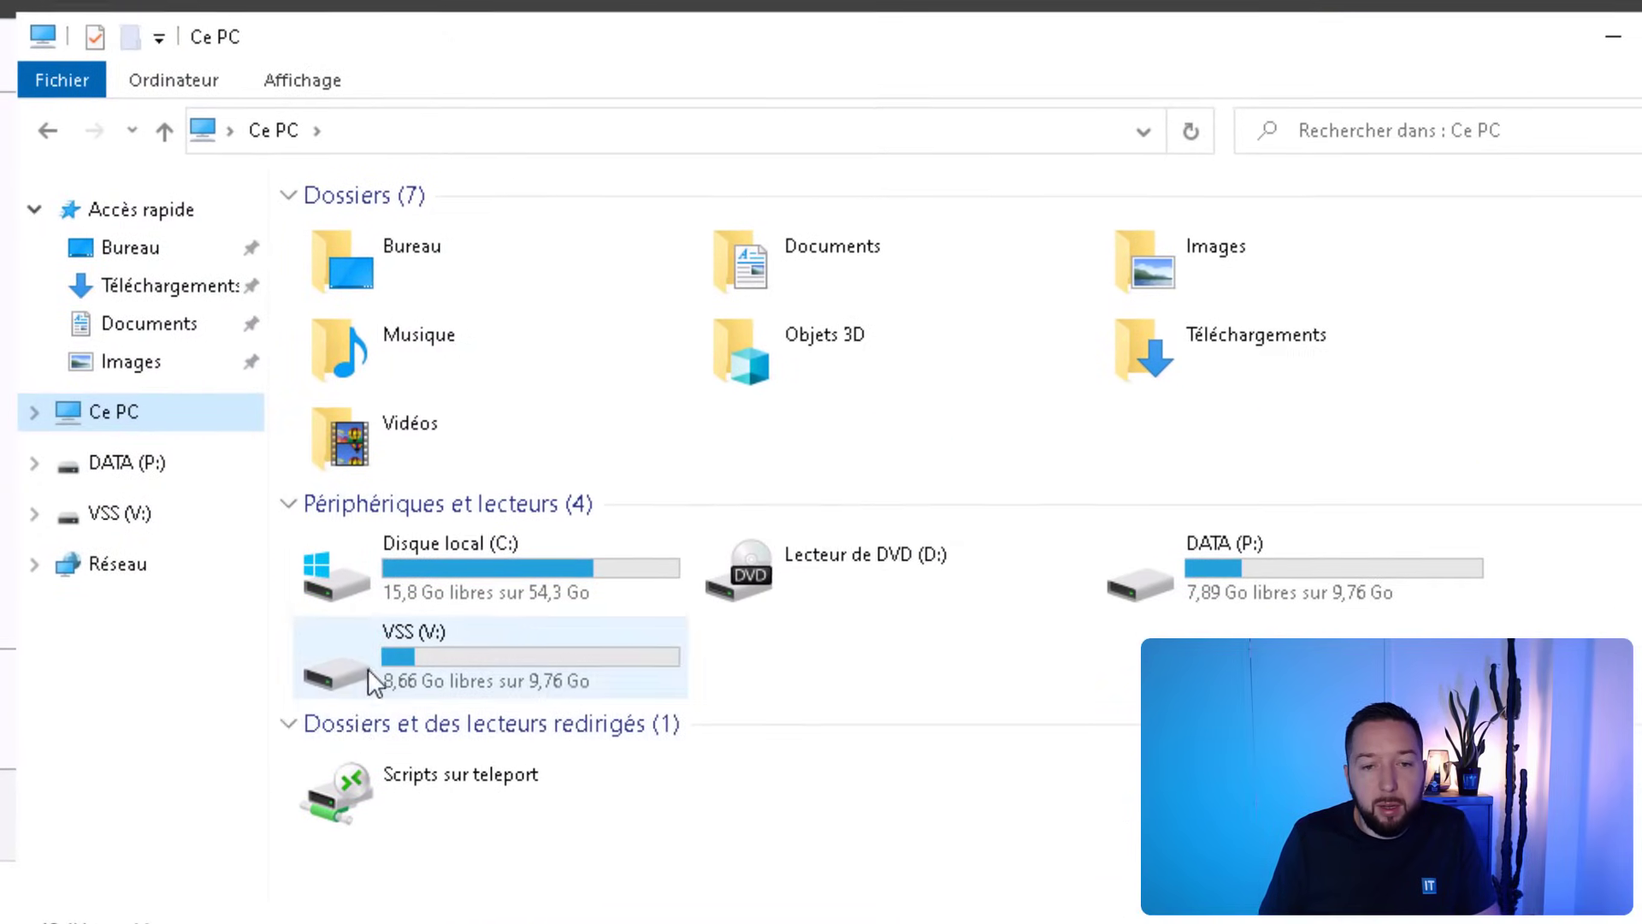
pyautogui.doubleClick(1026, 840)
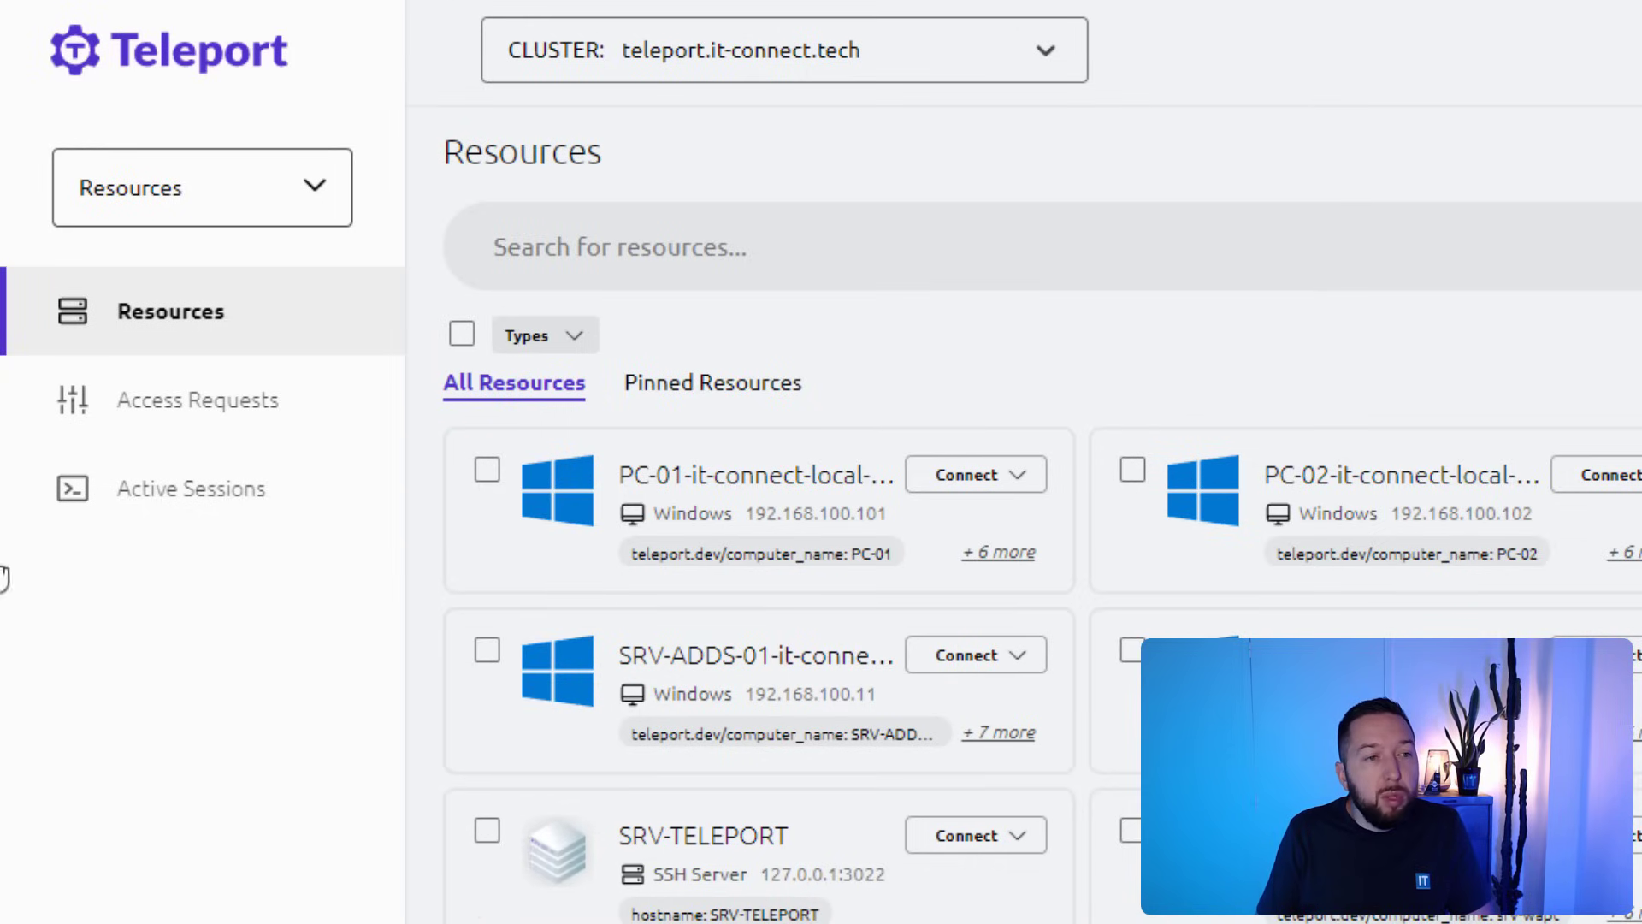
# View the Access Requests page and join the active SRV-DEB-1 session as an observer.
pyautogui.click(268, 505)
pyautogui.click(117, 408)
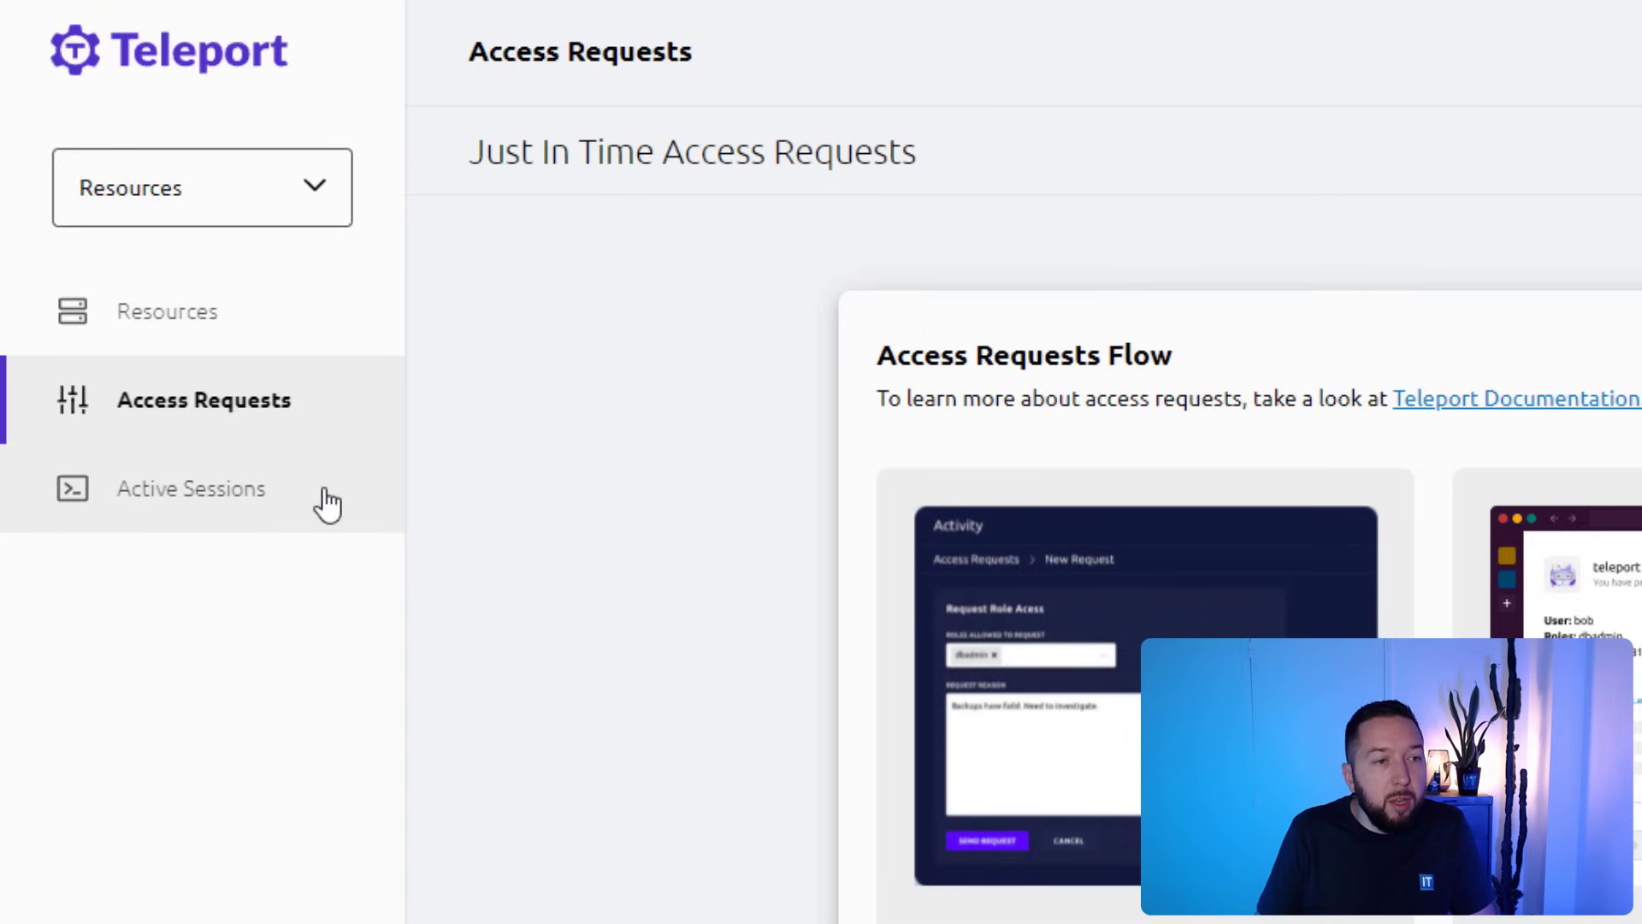
pyautogui.click(288, 505)
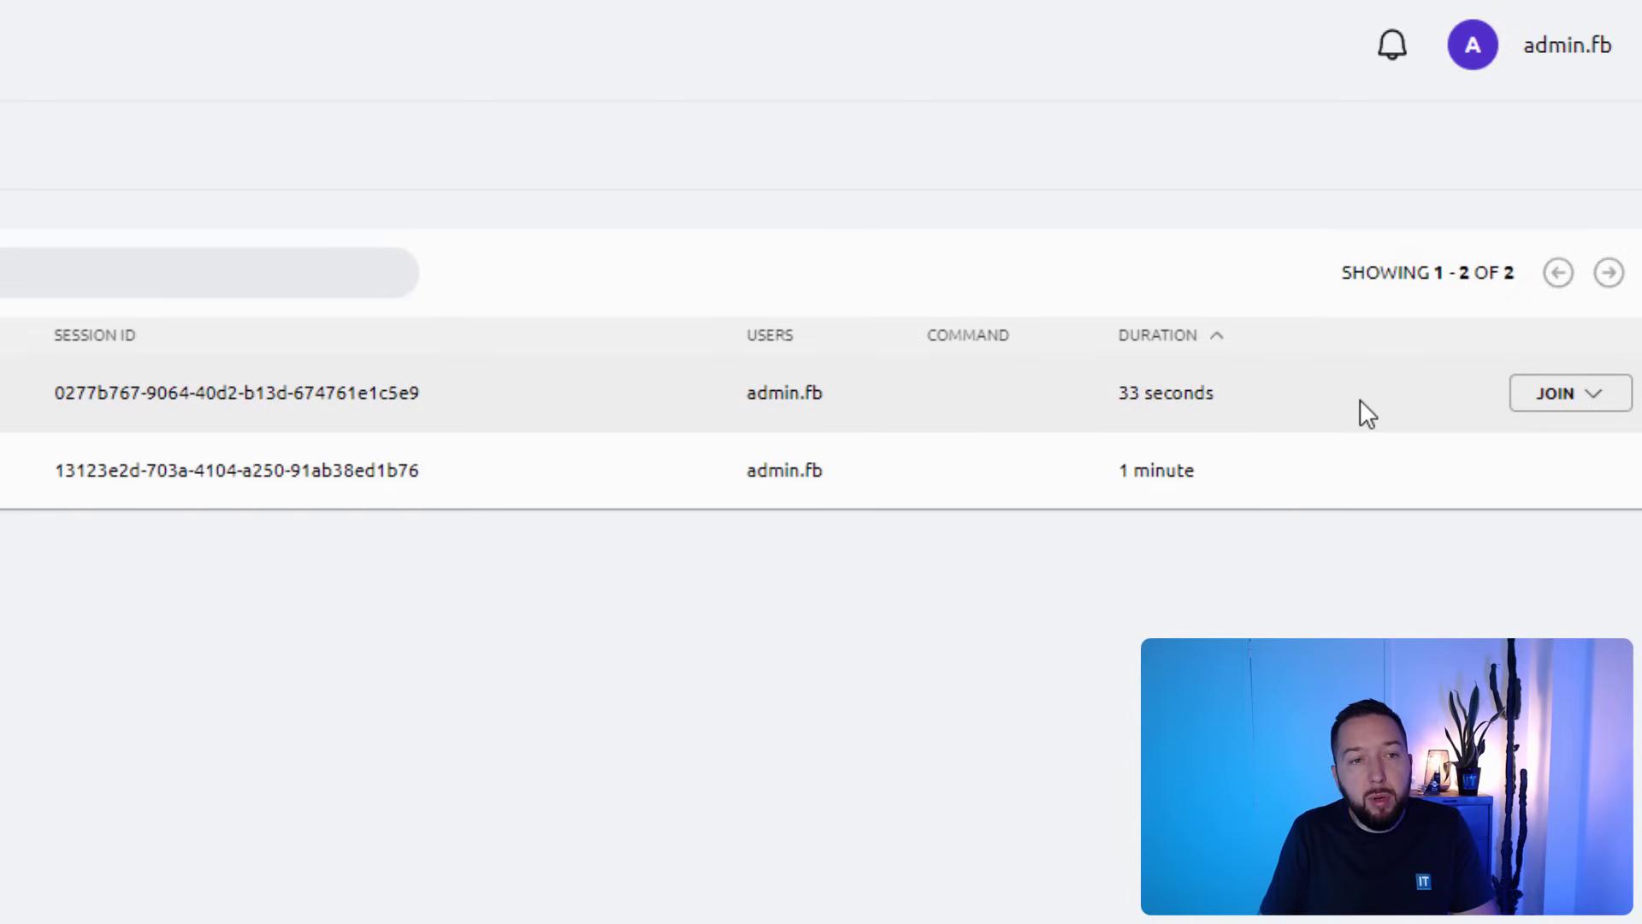
pyautogui.click(1609, 402)
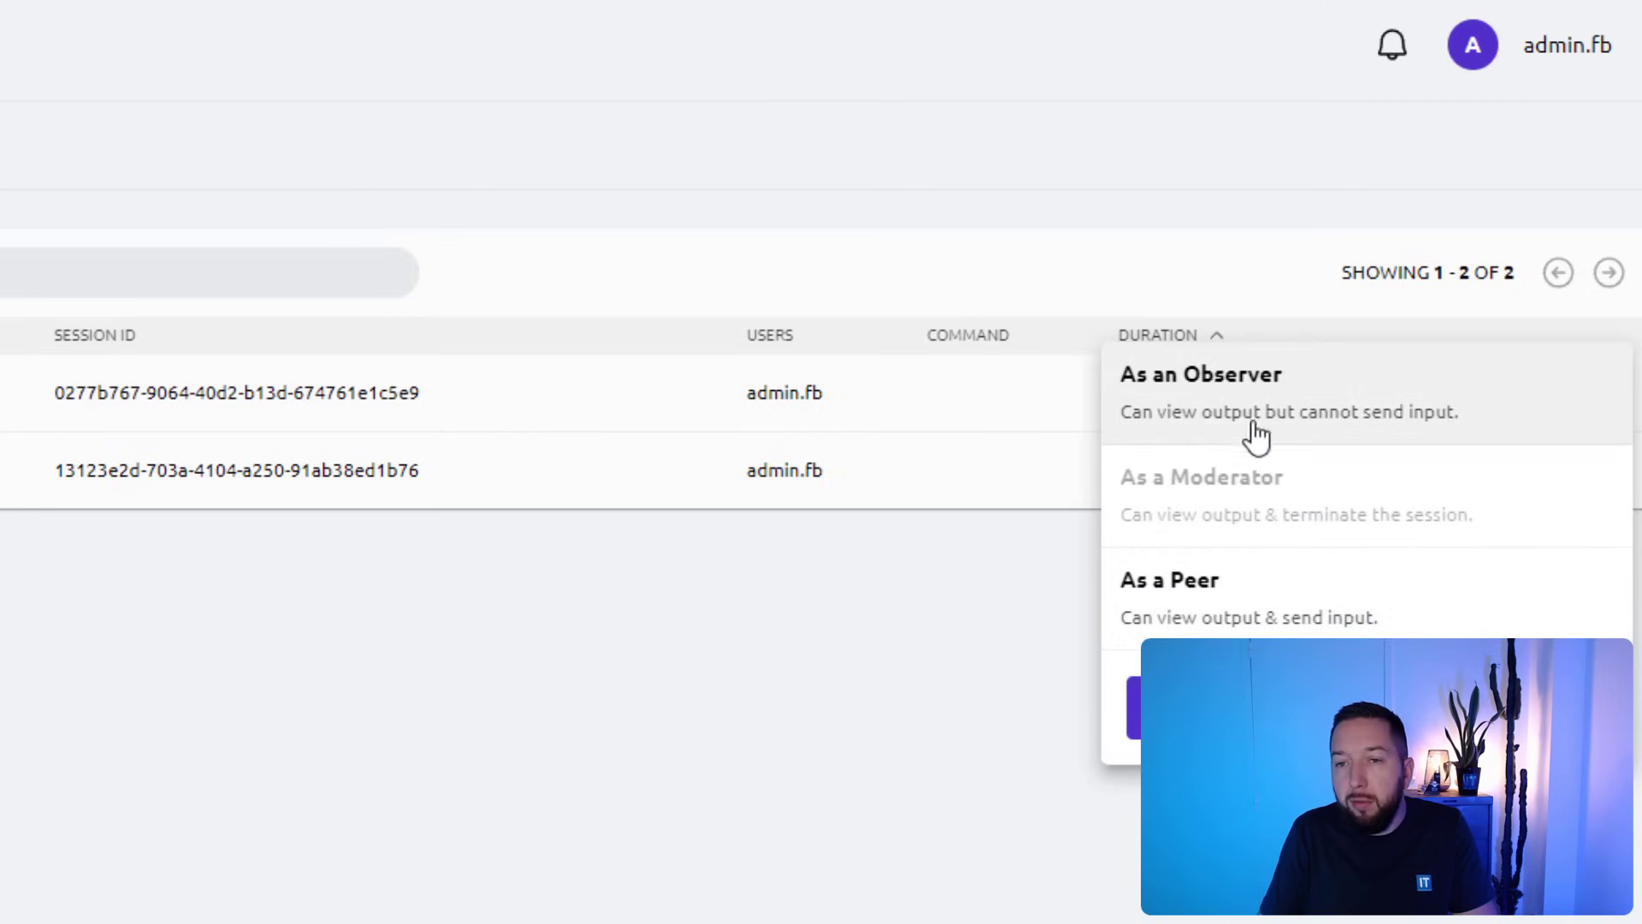
pyautogui.click(1292, 404)
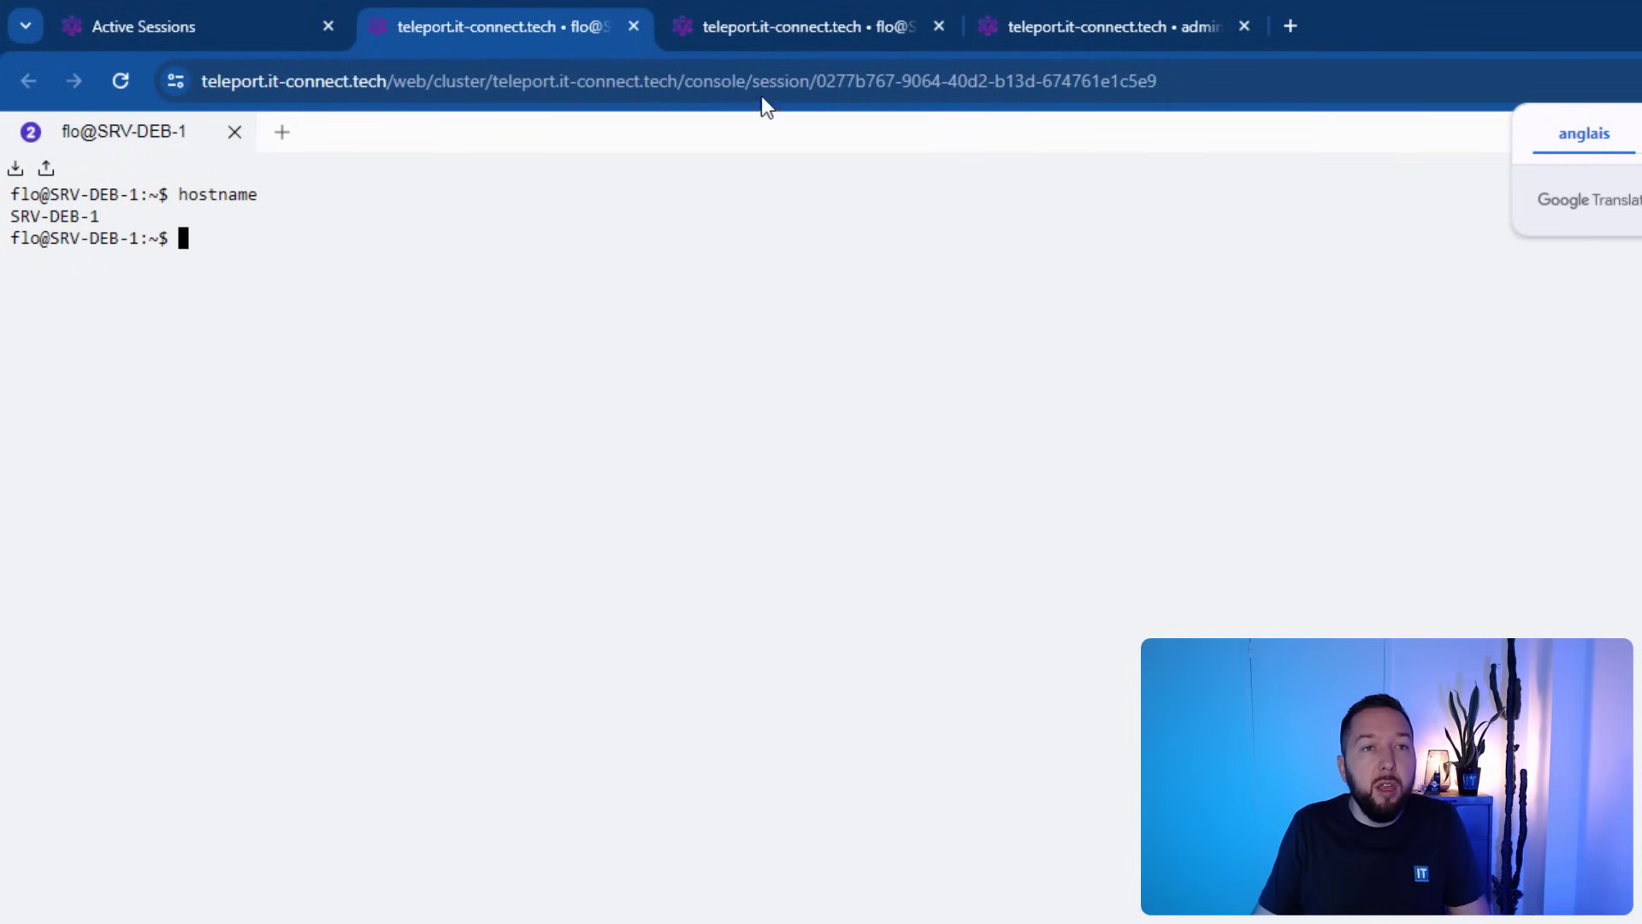
# Run hostname in the original SRV-DEB-1 session in a separate window beside the joined one, and reattach its tab.
pyautogui.moveTo(802, 28); pyautogui.dragTo(1197, 257)
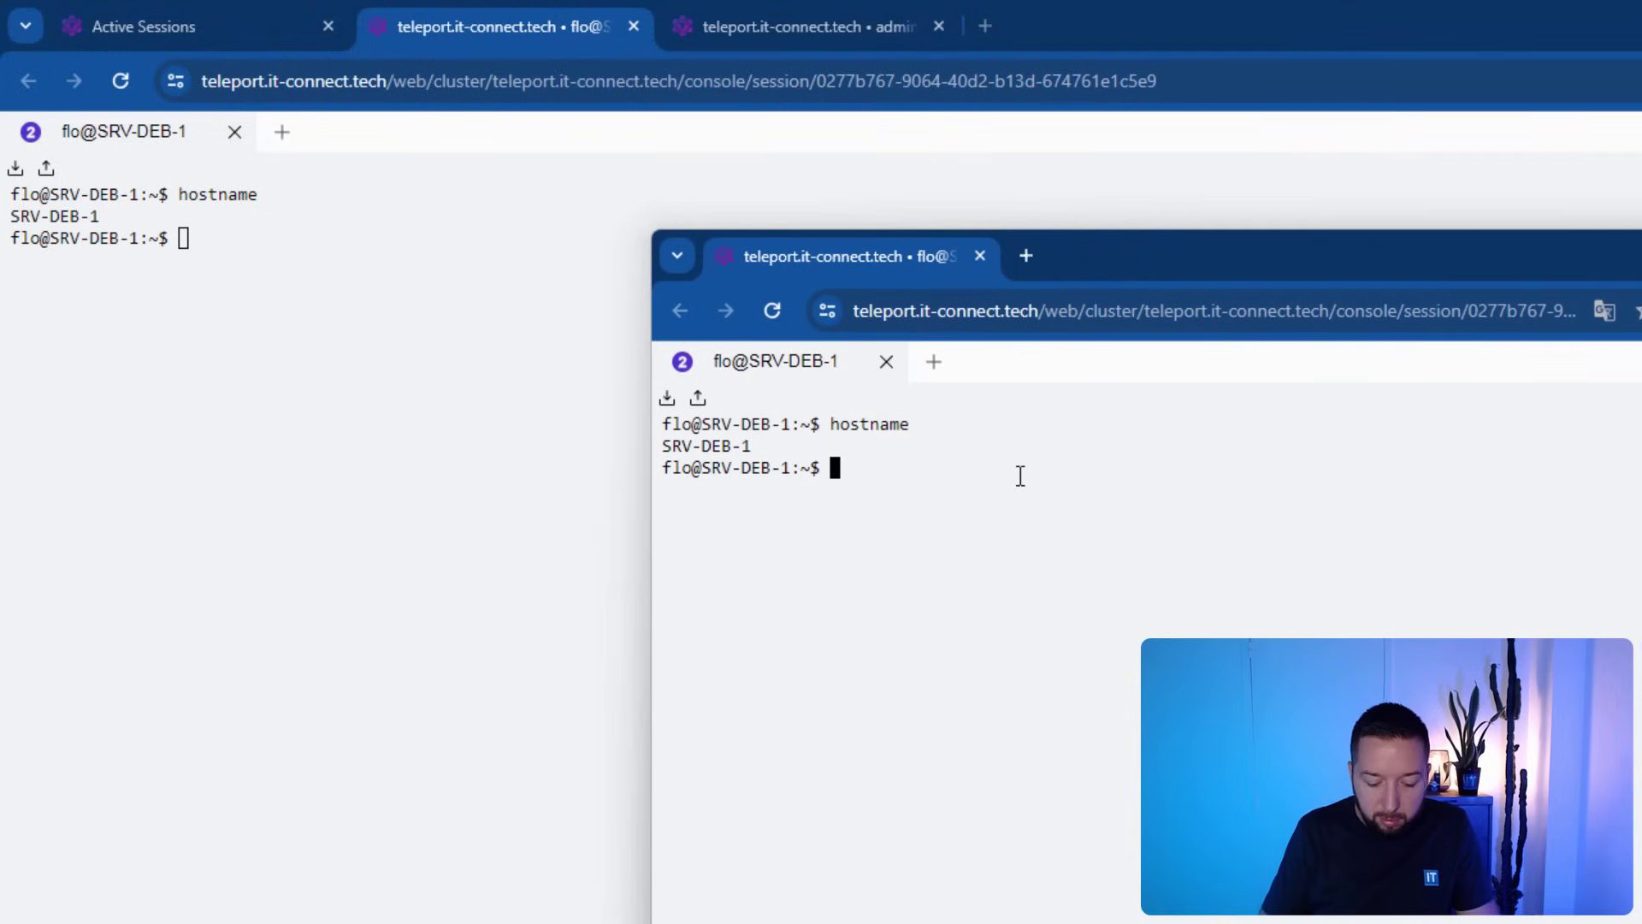
pyautogui.write('hostna')
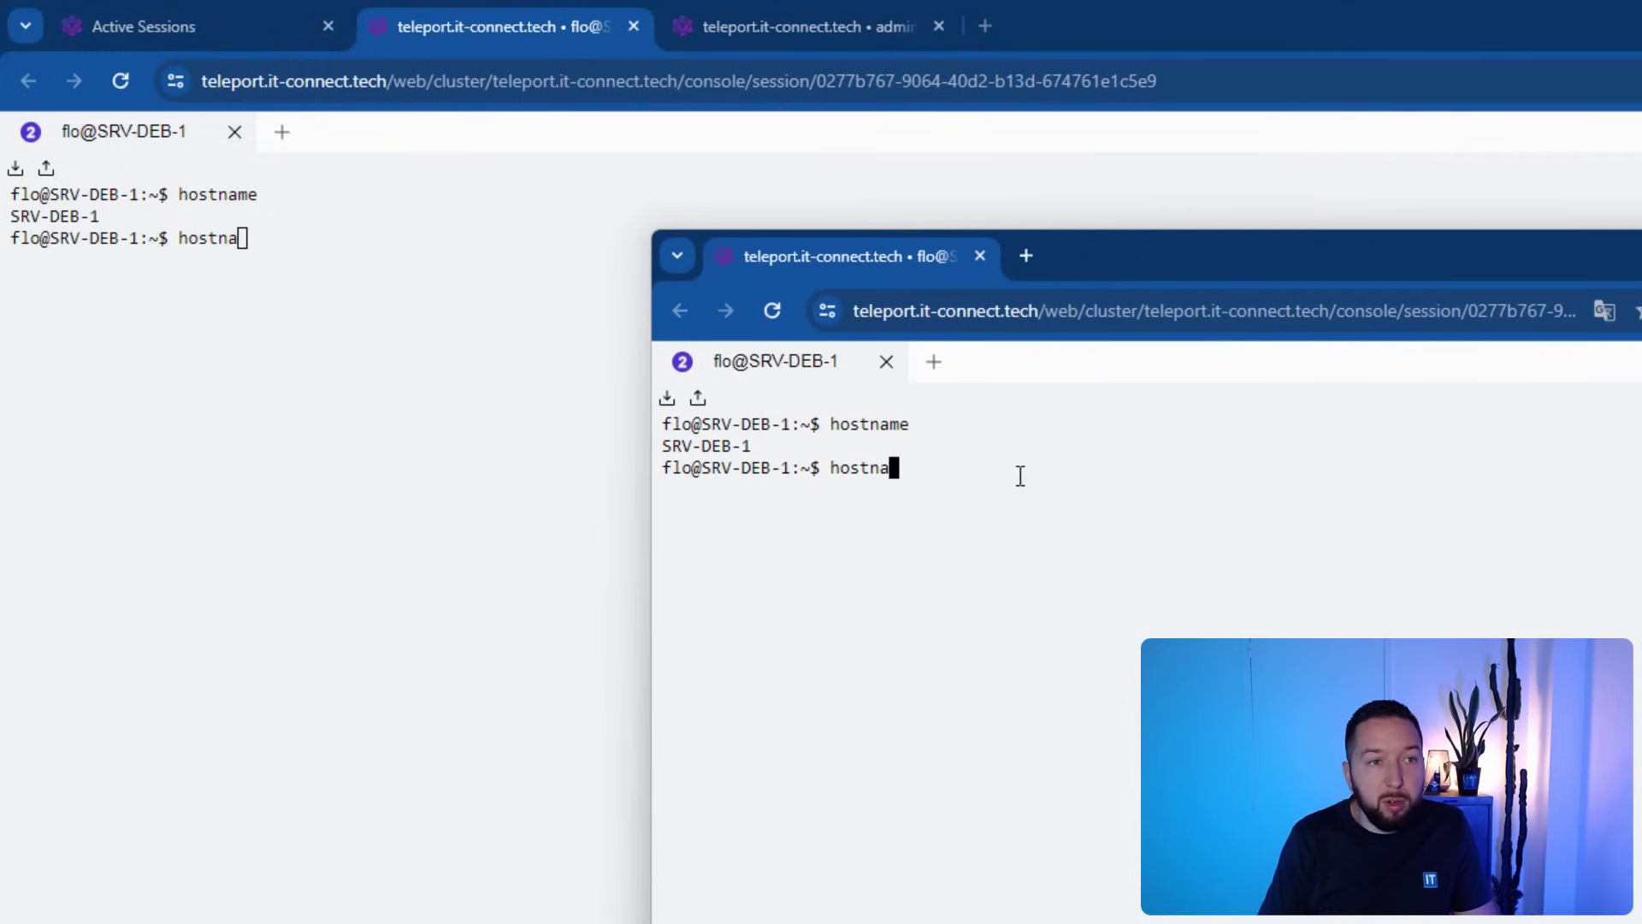
pyautogui.write('me')
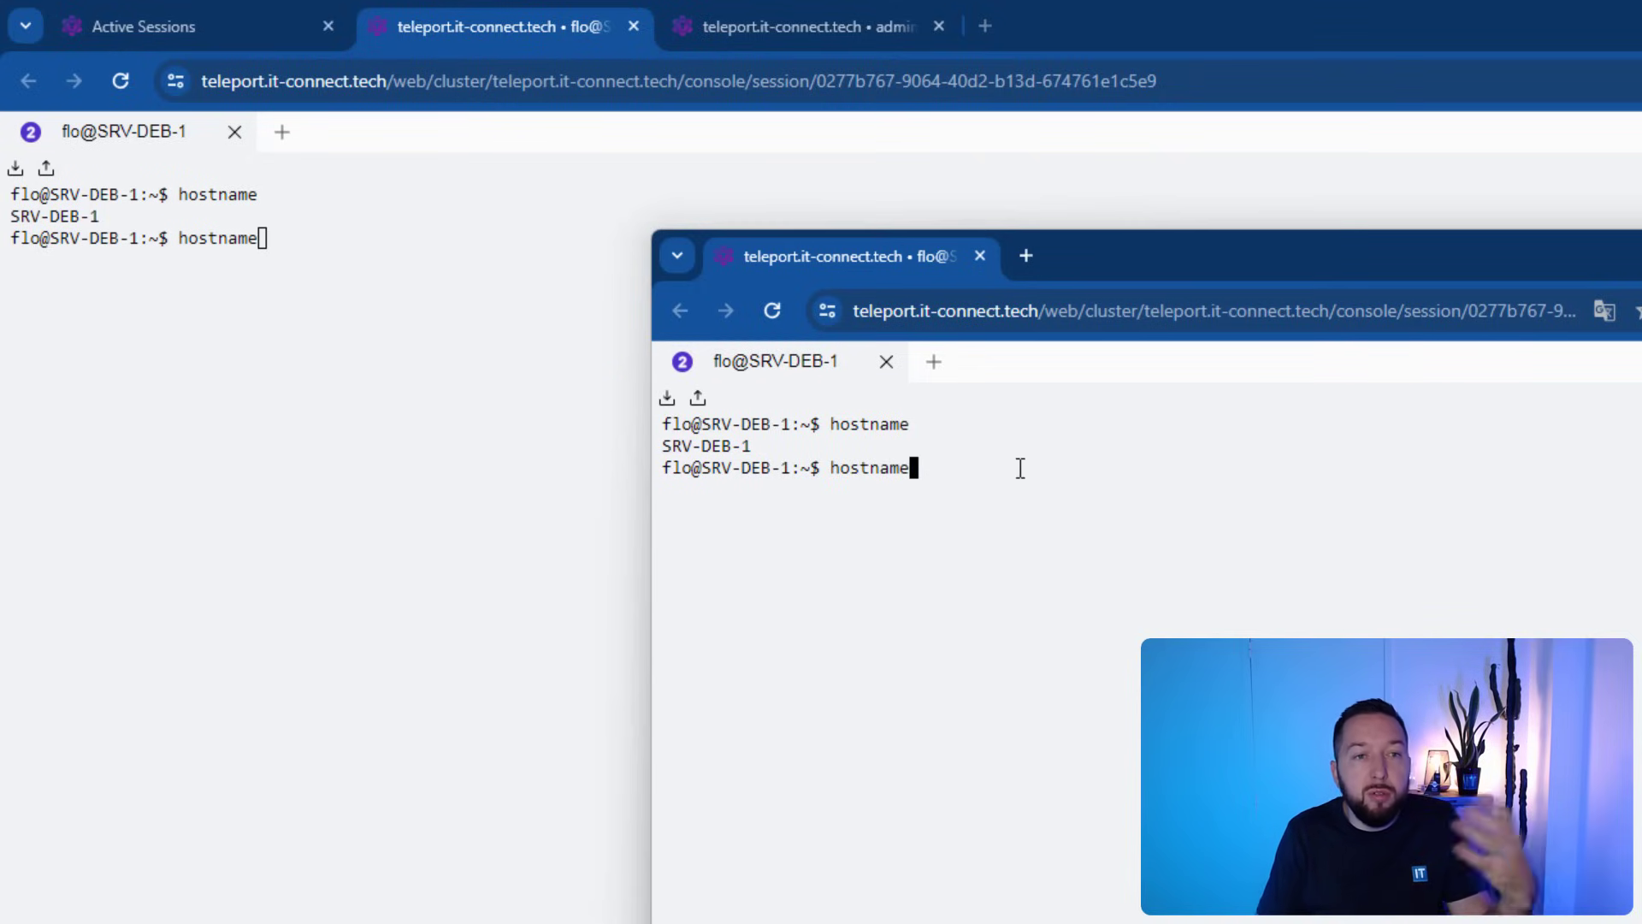
pyautogui.press('Return')
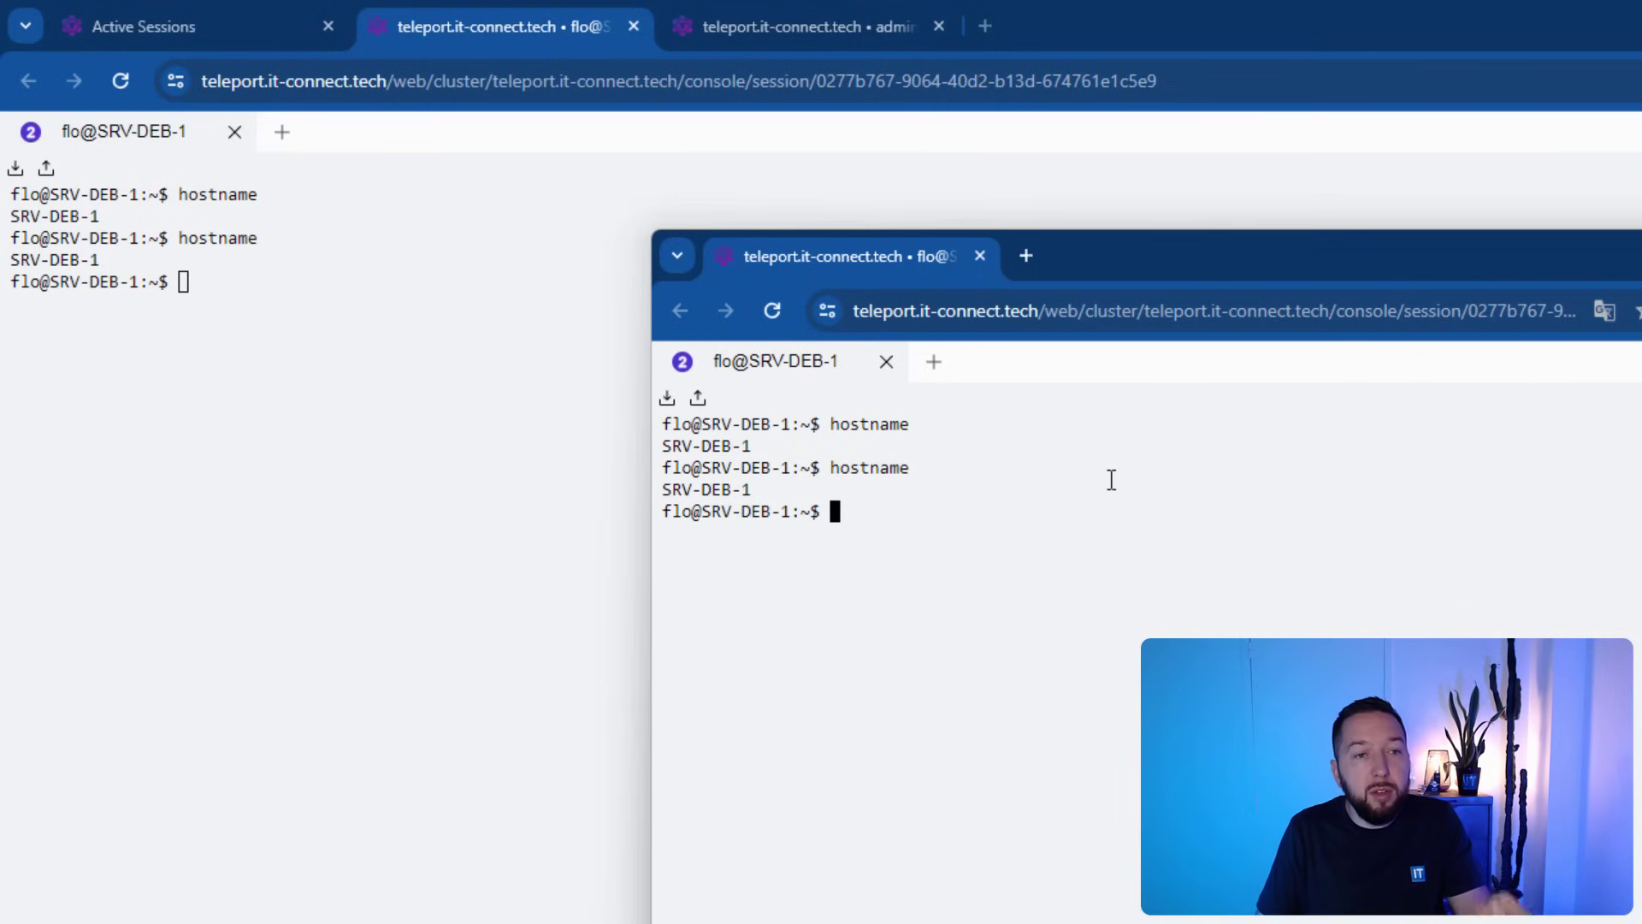
pyautogui.moveTo(889, 261); pyautogui.dragTo(730, 29)
# Close the joined SRV-DEB-1 session and review the available join modes for it under Active Sessions.
pyautogui.click(462, 32)
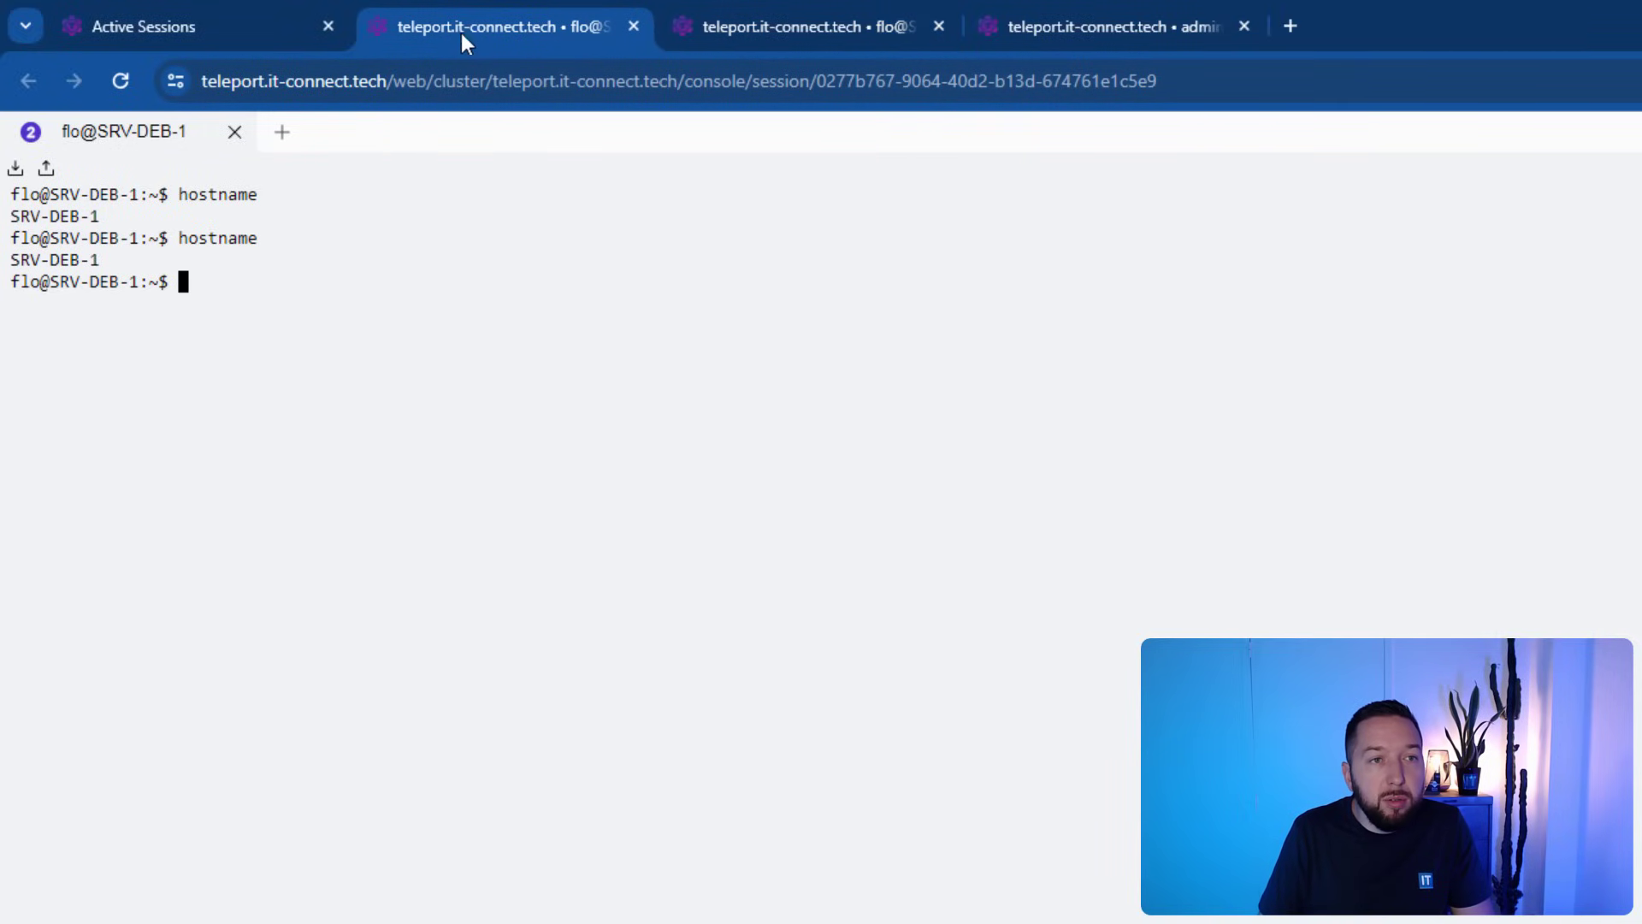
pyautogui.click(633, 26)
pyautogui.click(178, 35)
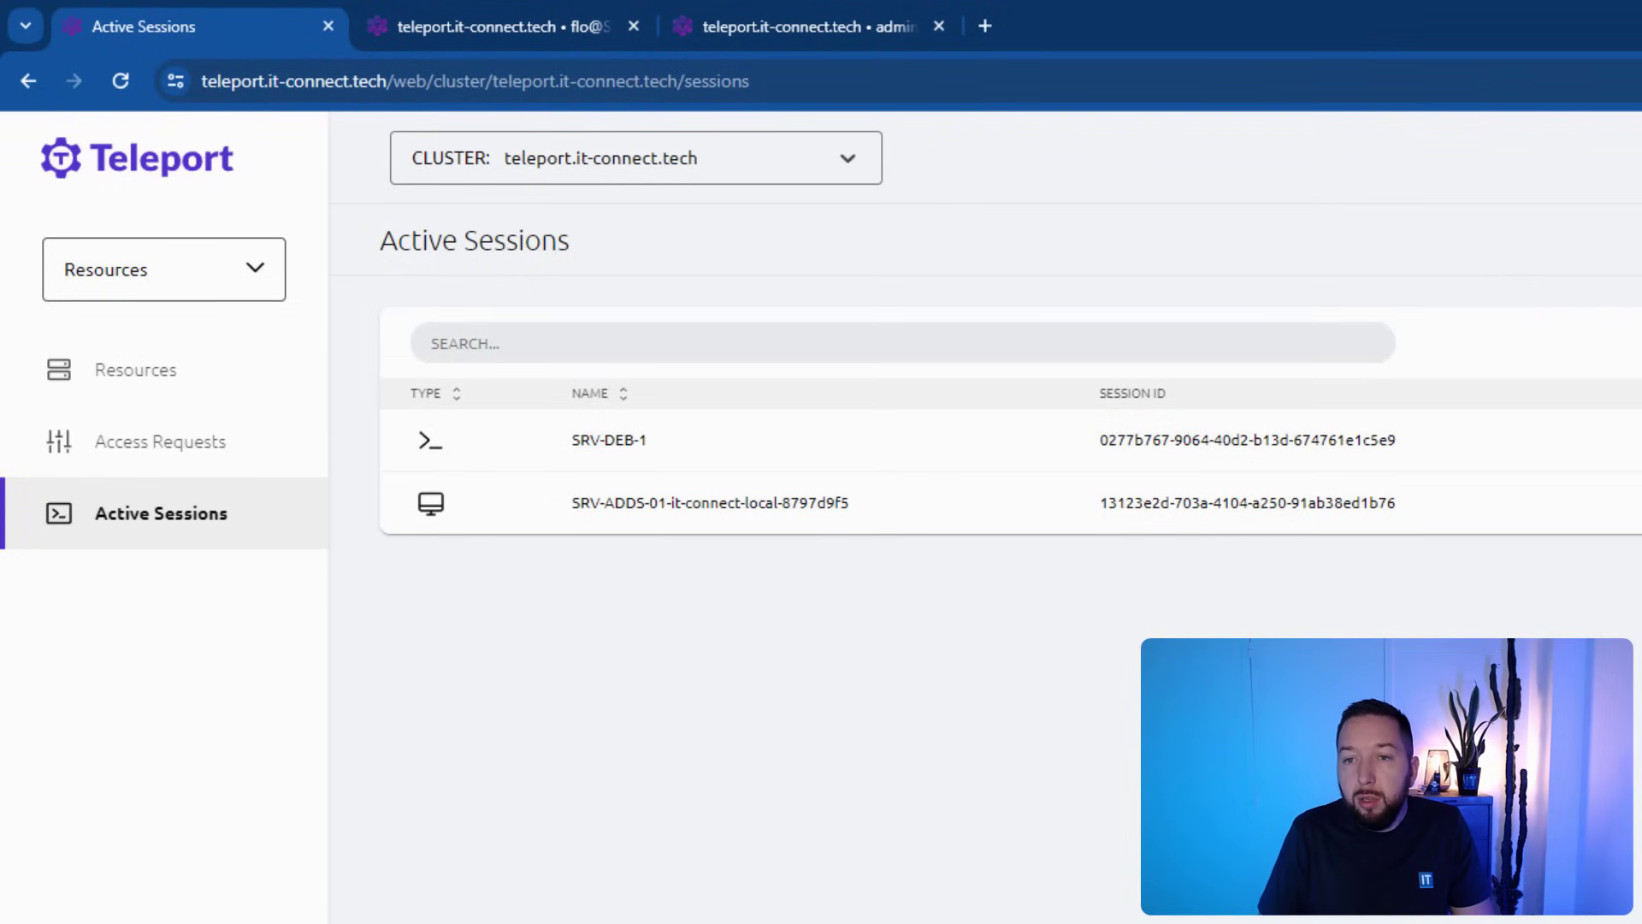
pyautogui.click(1629, 439)
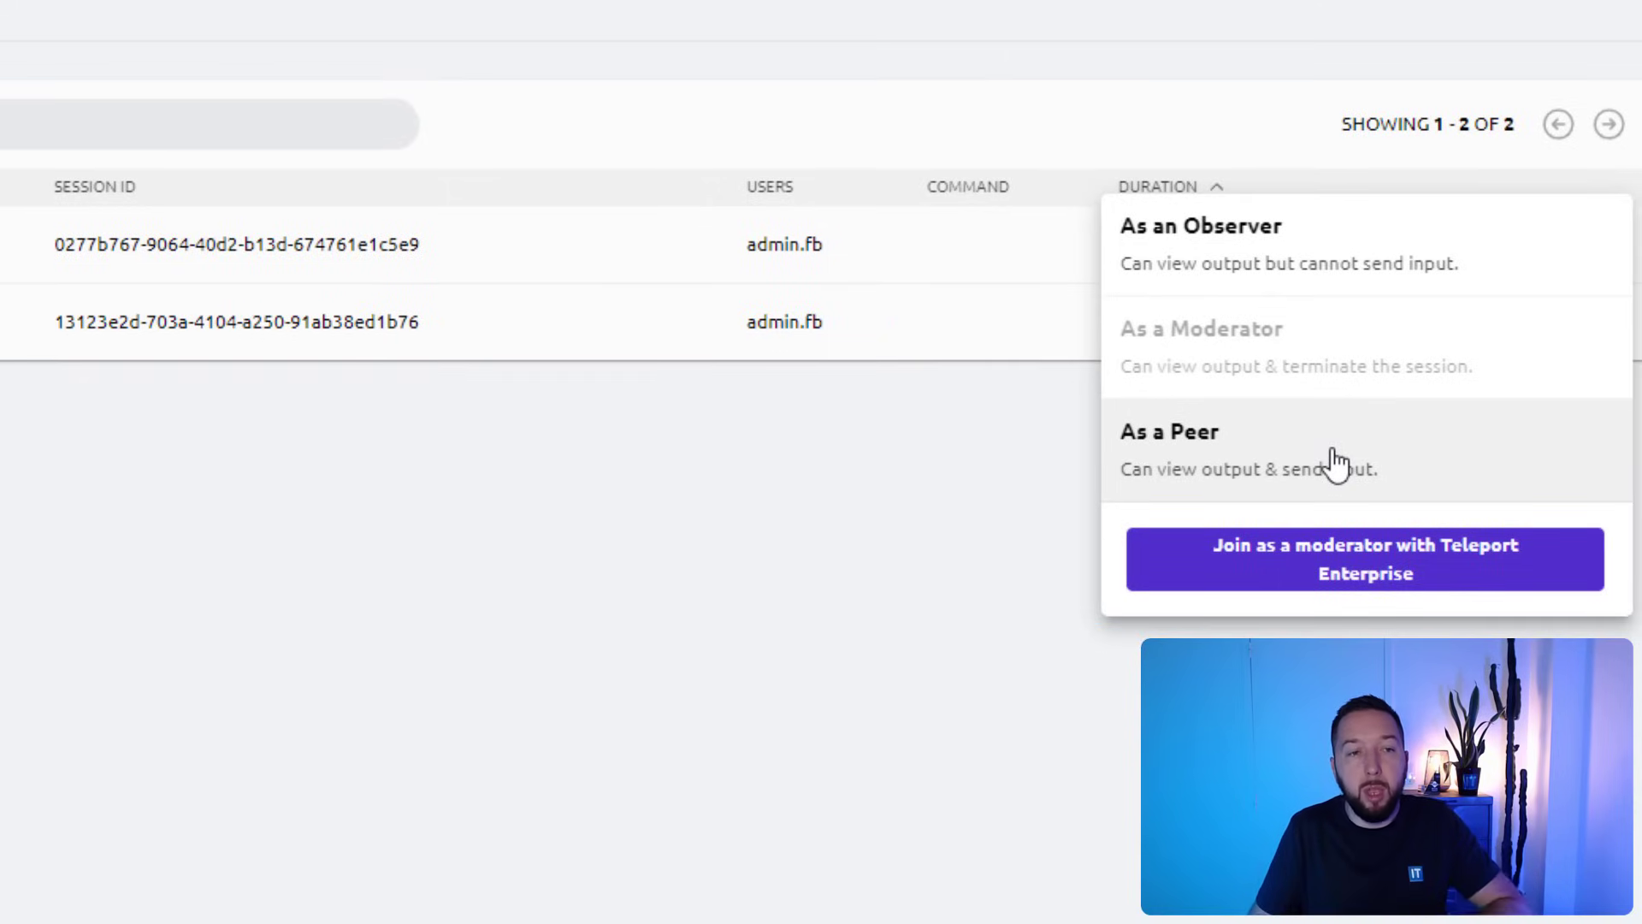
pyautogui.click(938, 572)
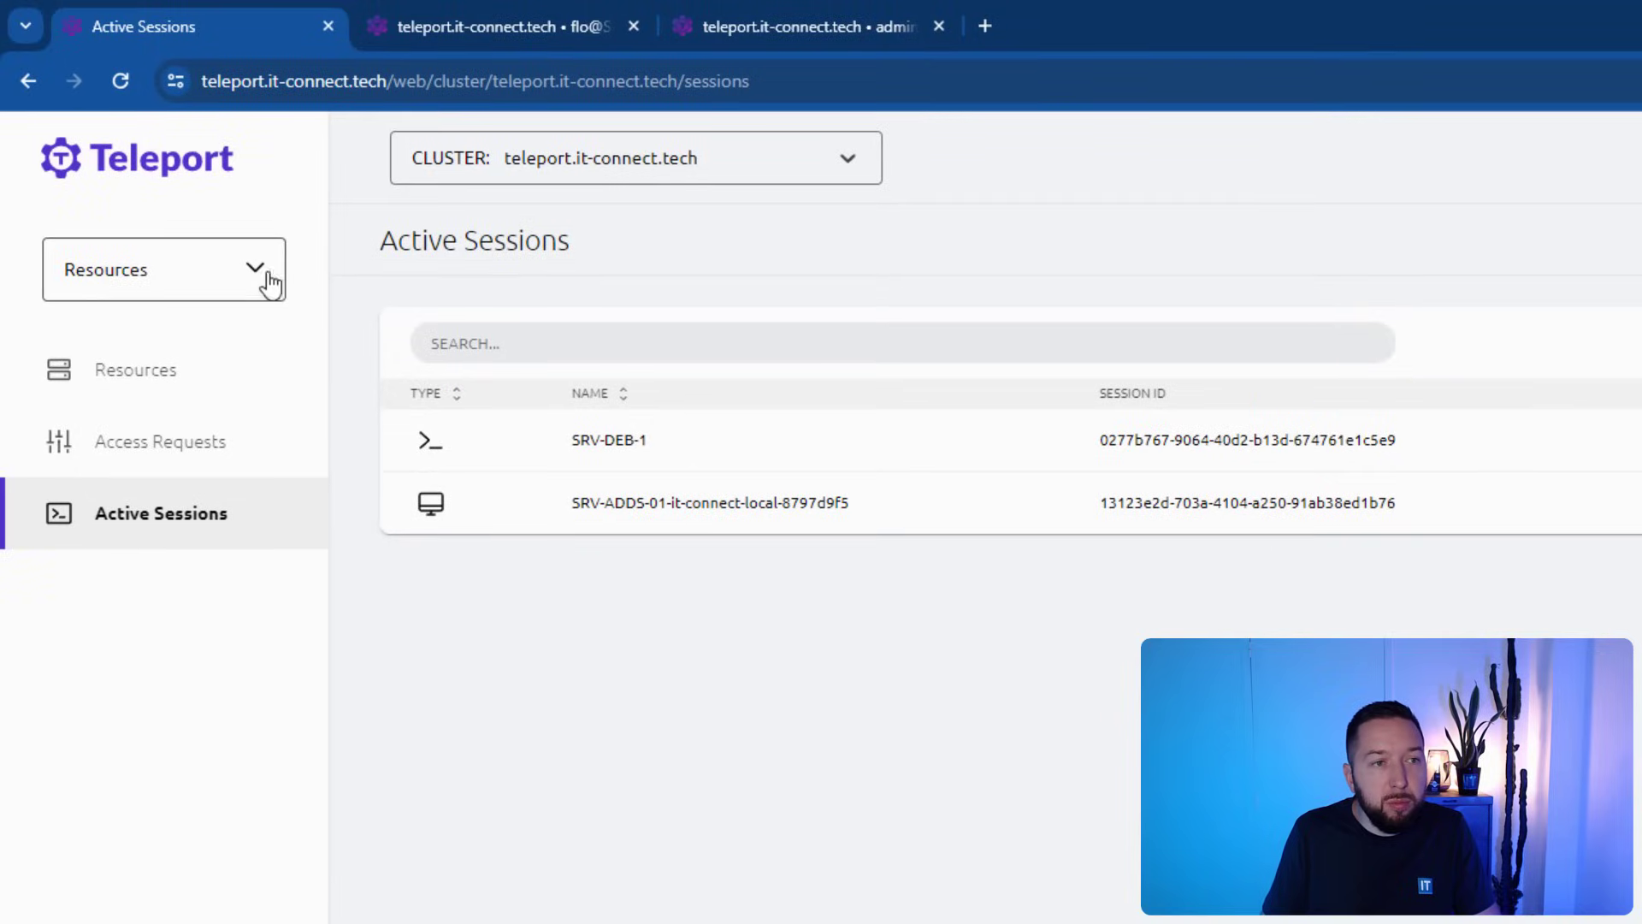
# Look through the Users, User Roles and Auth Connectors pages in the Management area.
pyautogui.click(248, 271)
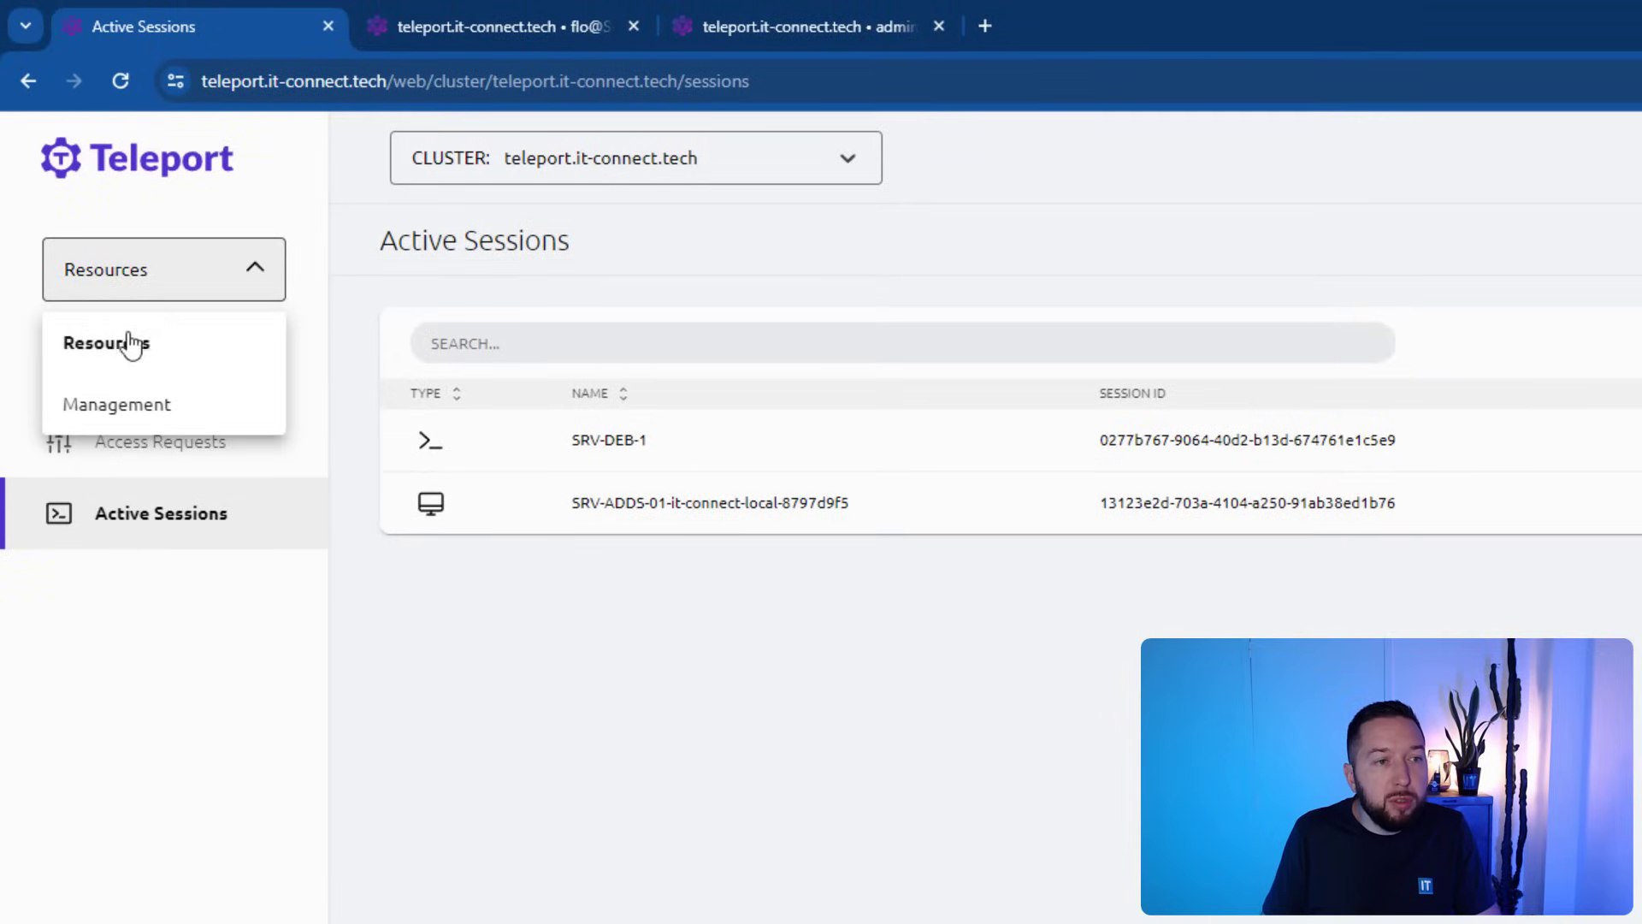
pyautogui.click(117, 402)
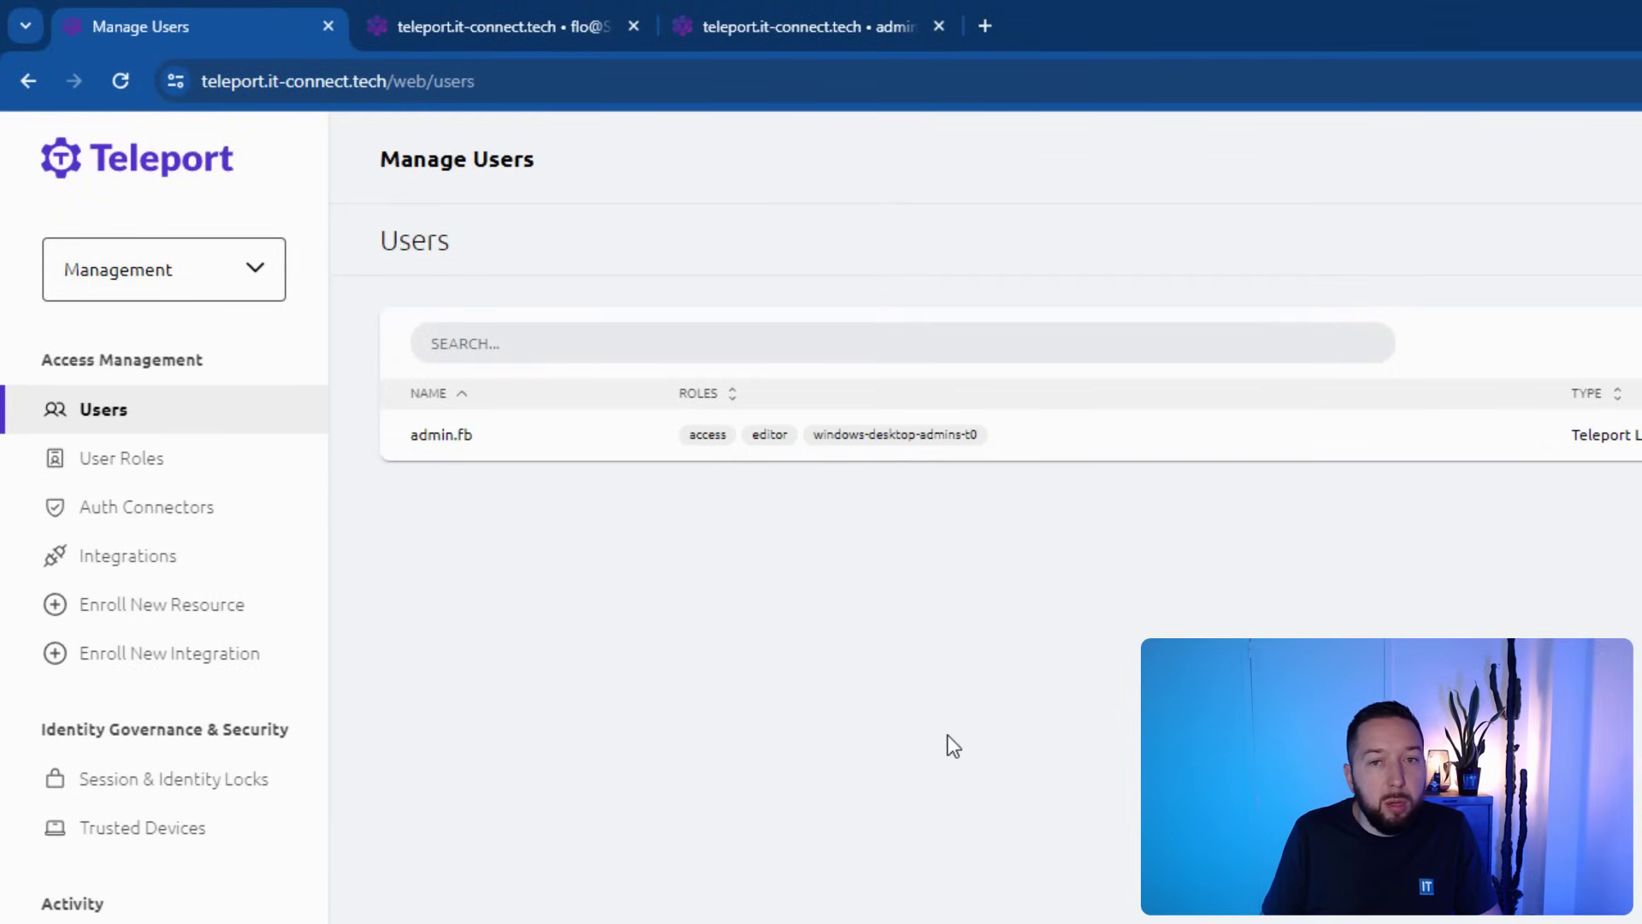
pyautogui.click(188, 457)
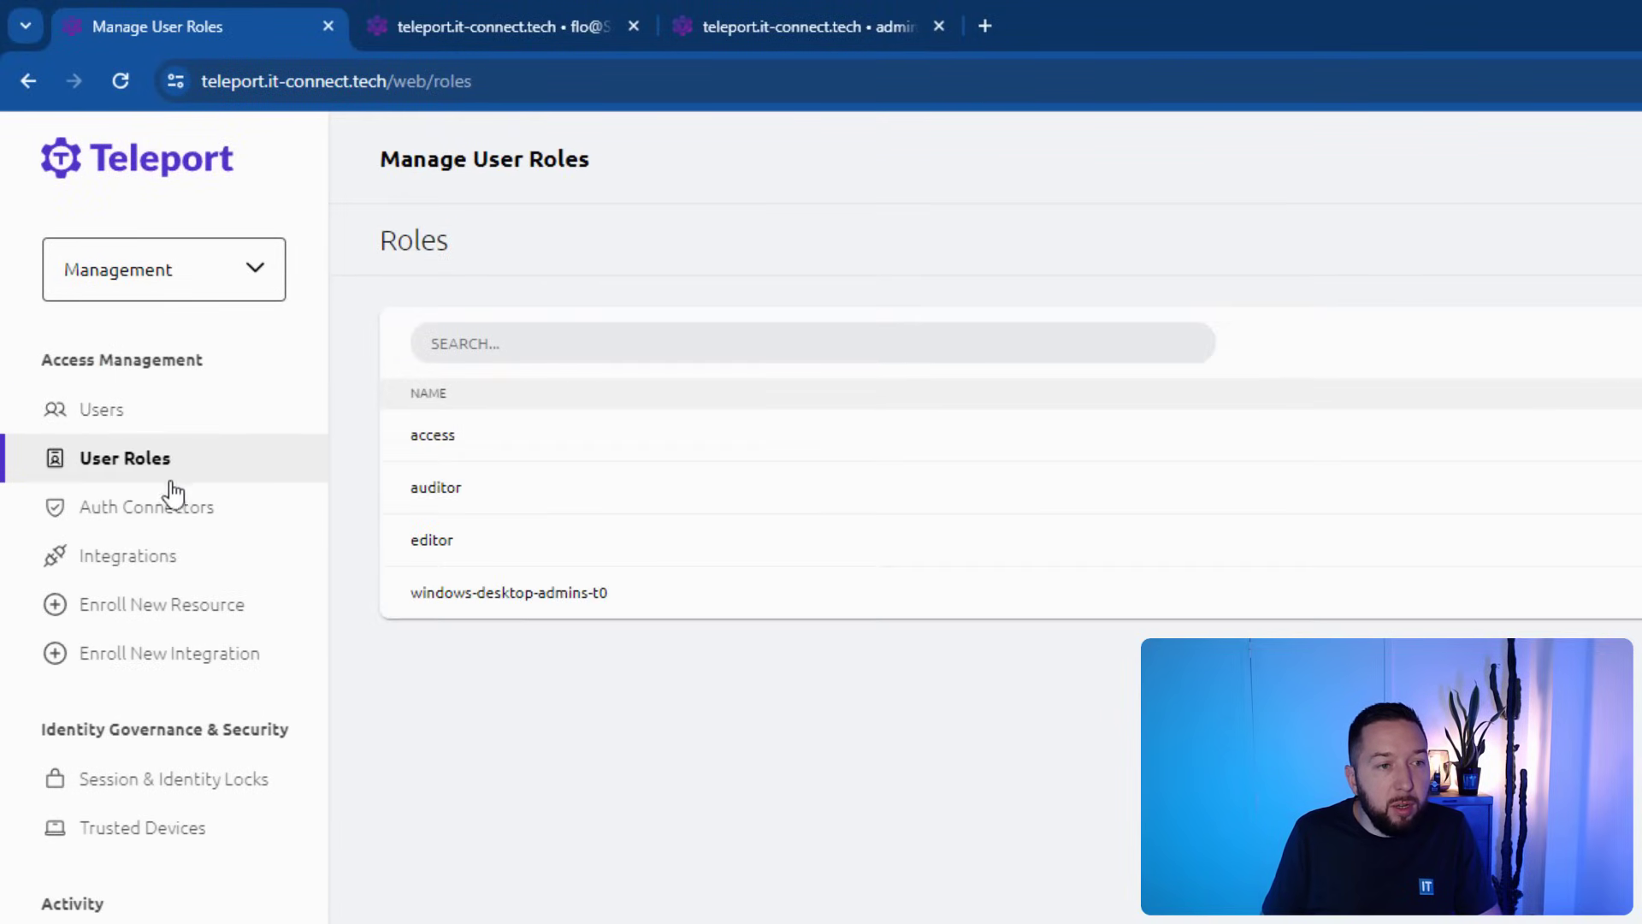
pyautogui.click(159, 508)
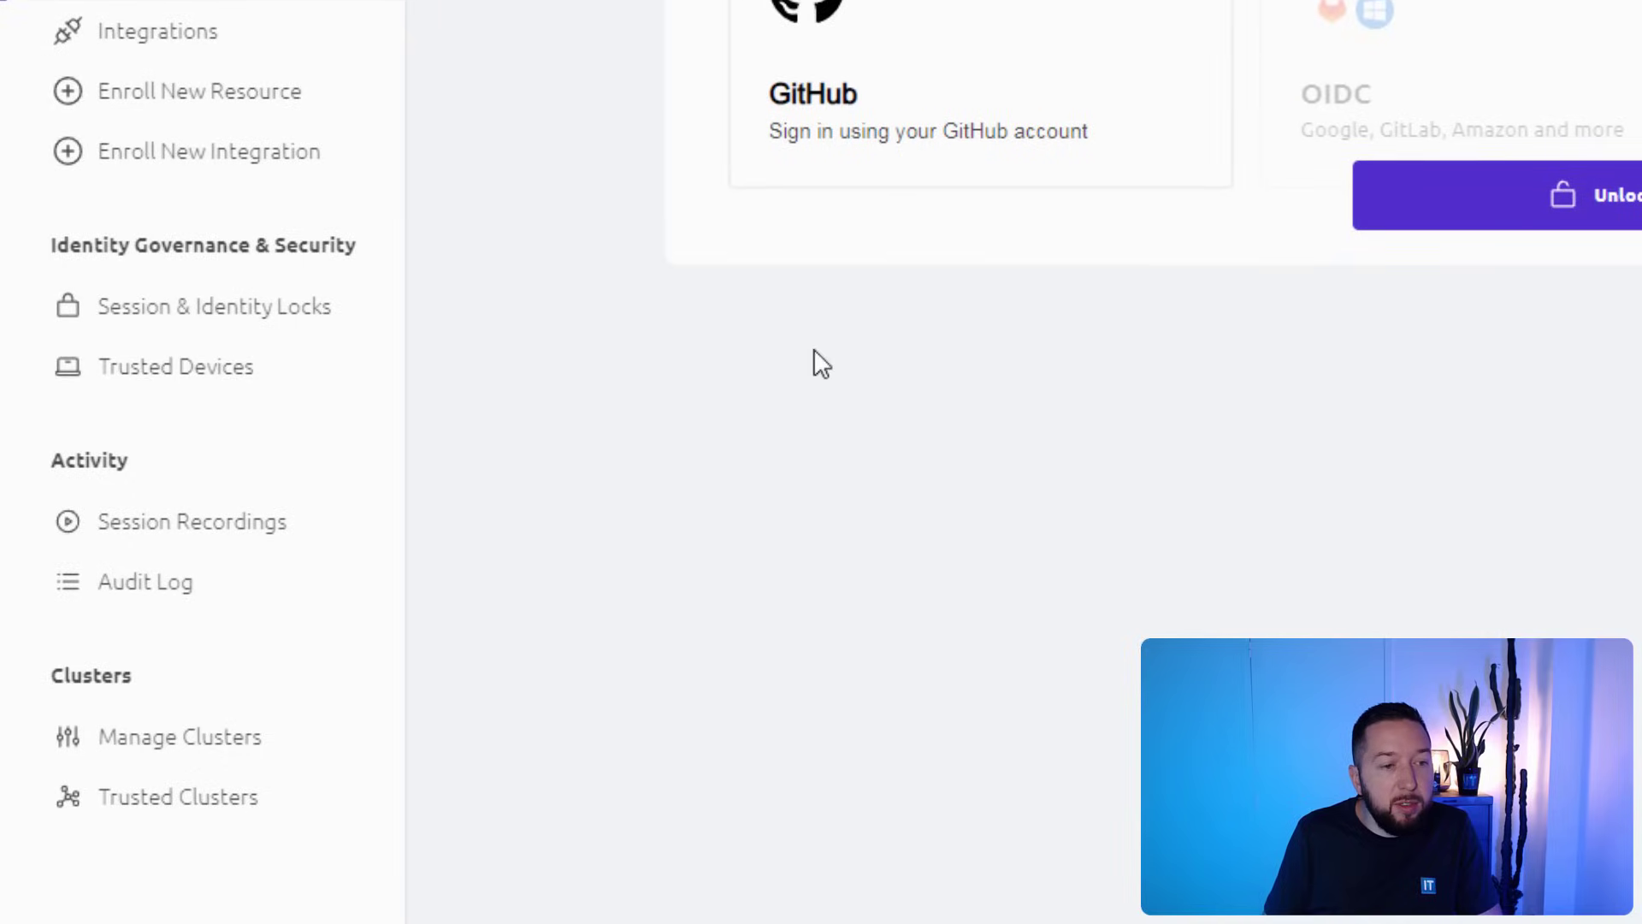
# Check the date range choices for Session Recordings and play the SRV-ADDS-01 desktop session recording.
pyautogui.click(103, 540)
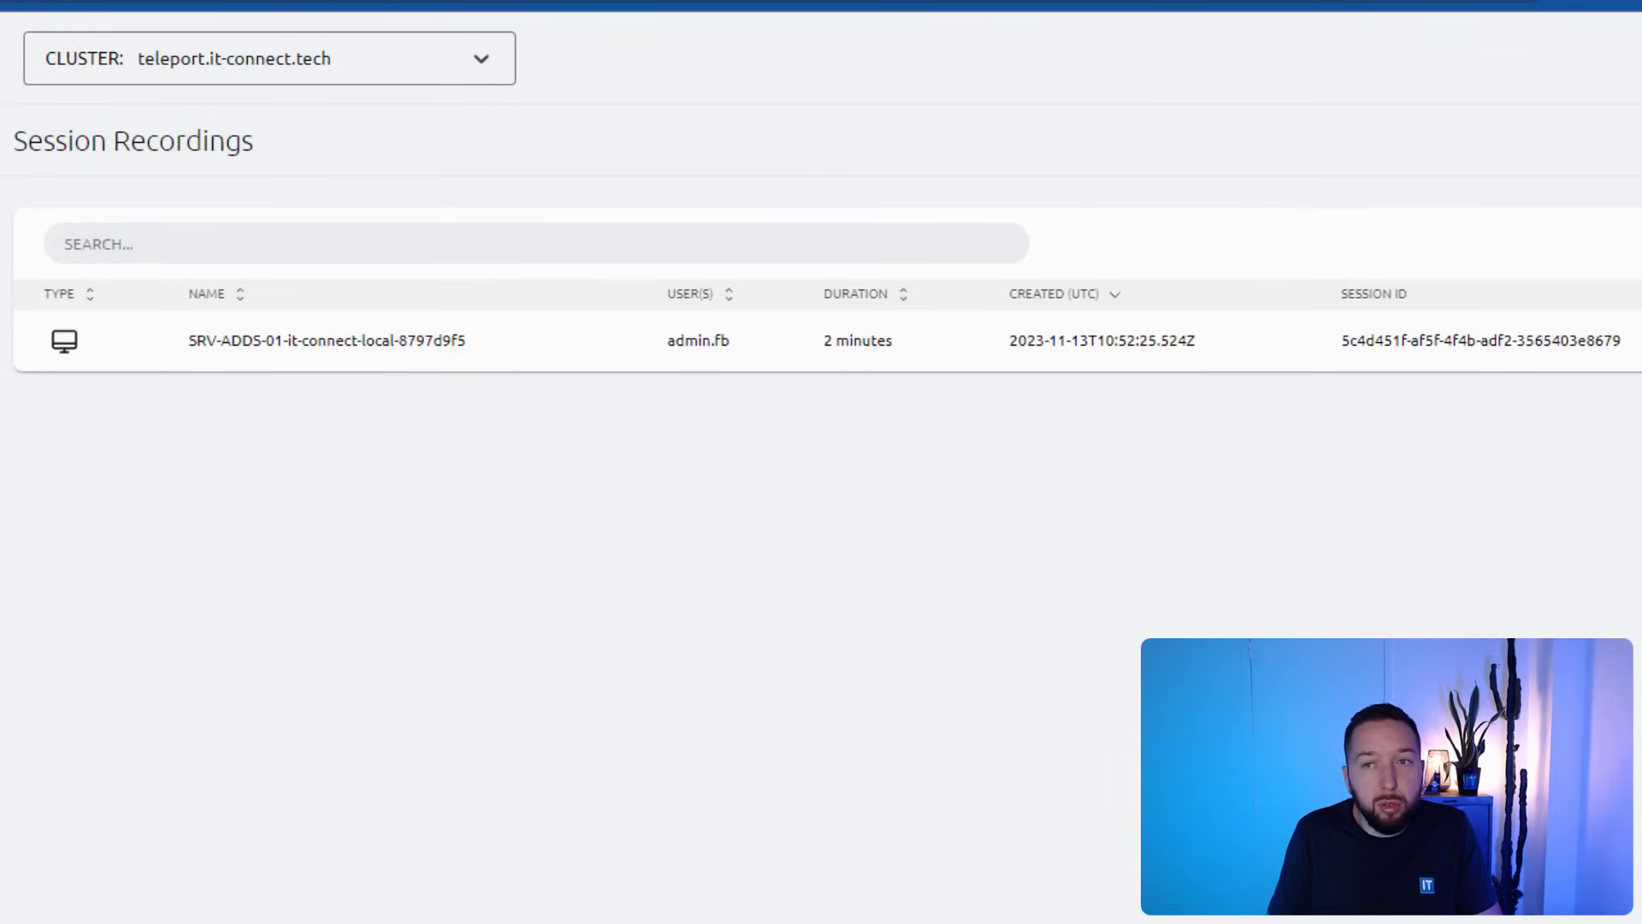
pyautogui.click(1565, 143)
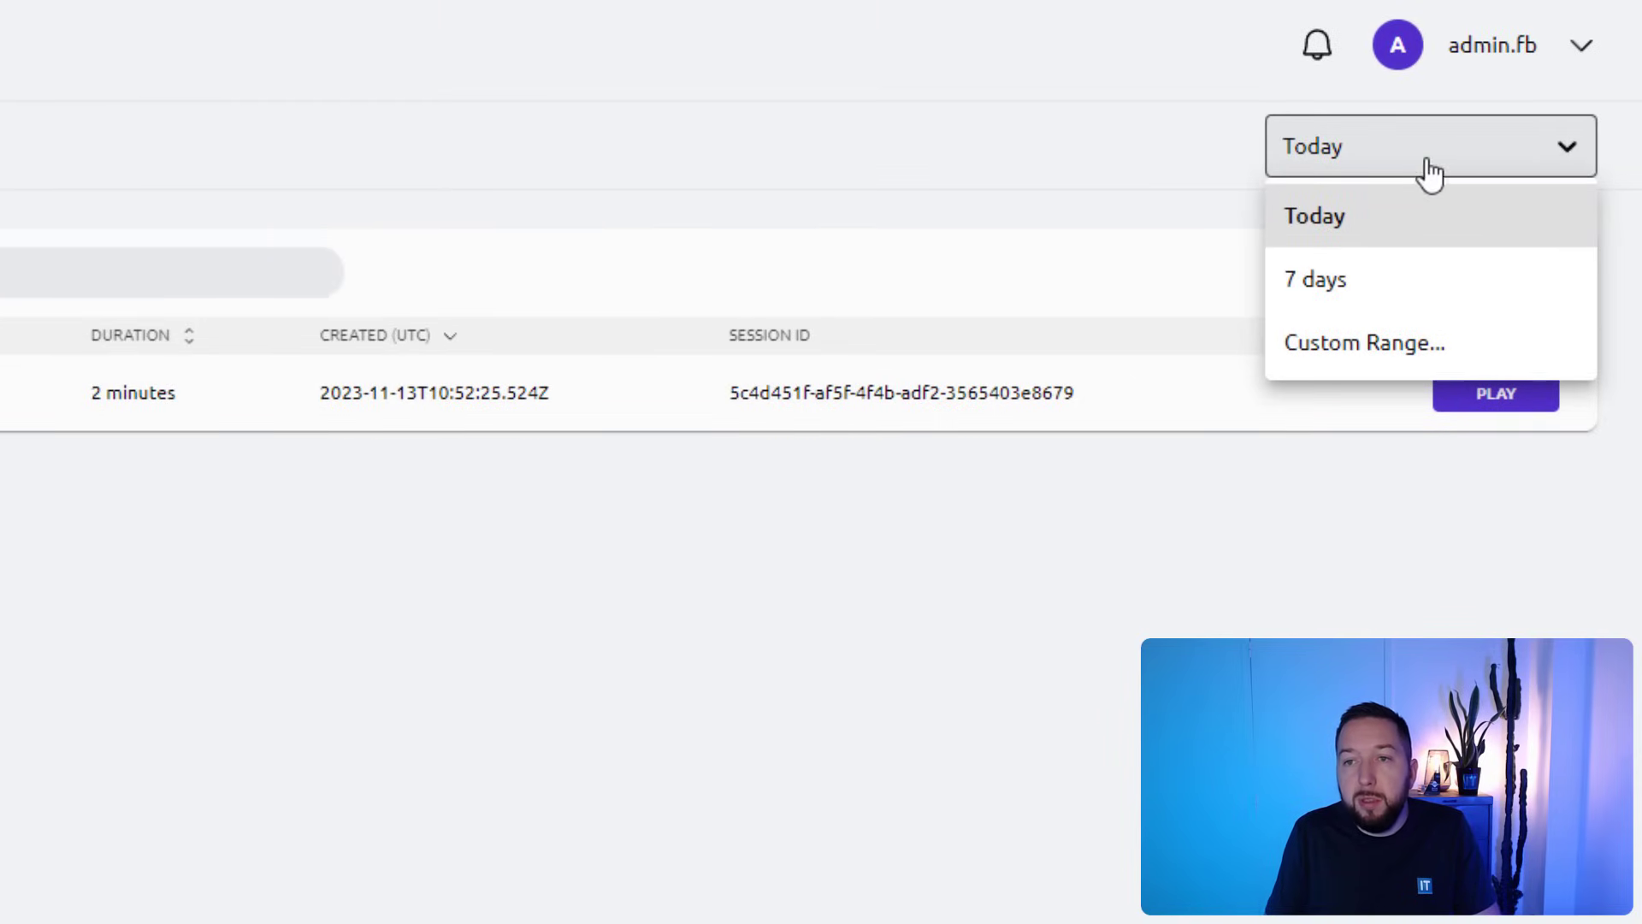
pyautogui.click(772, 678)
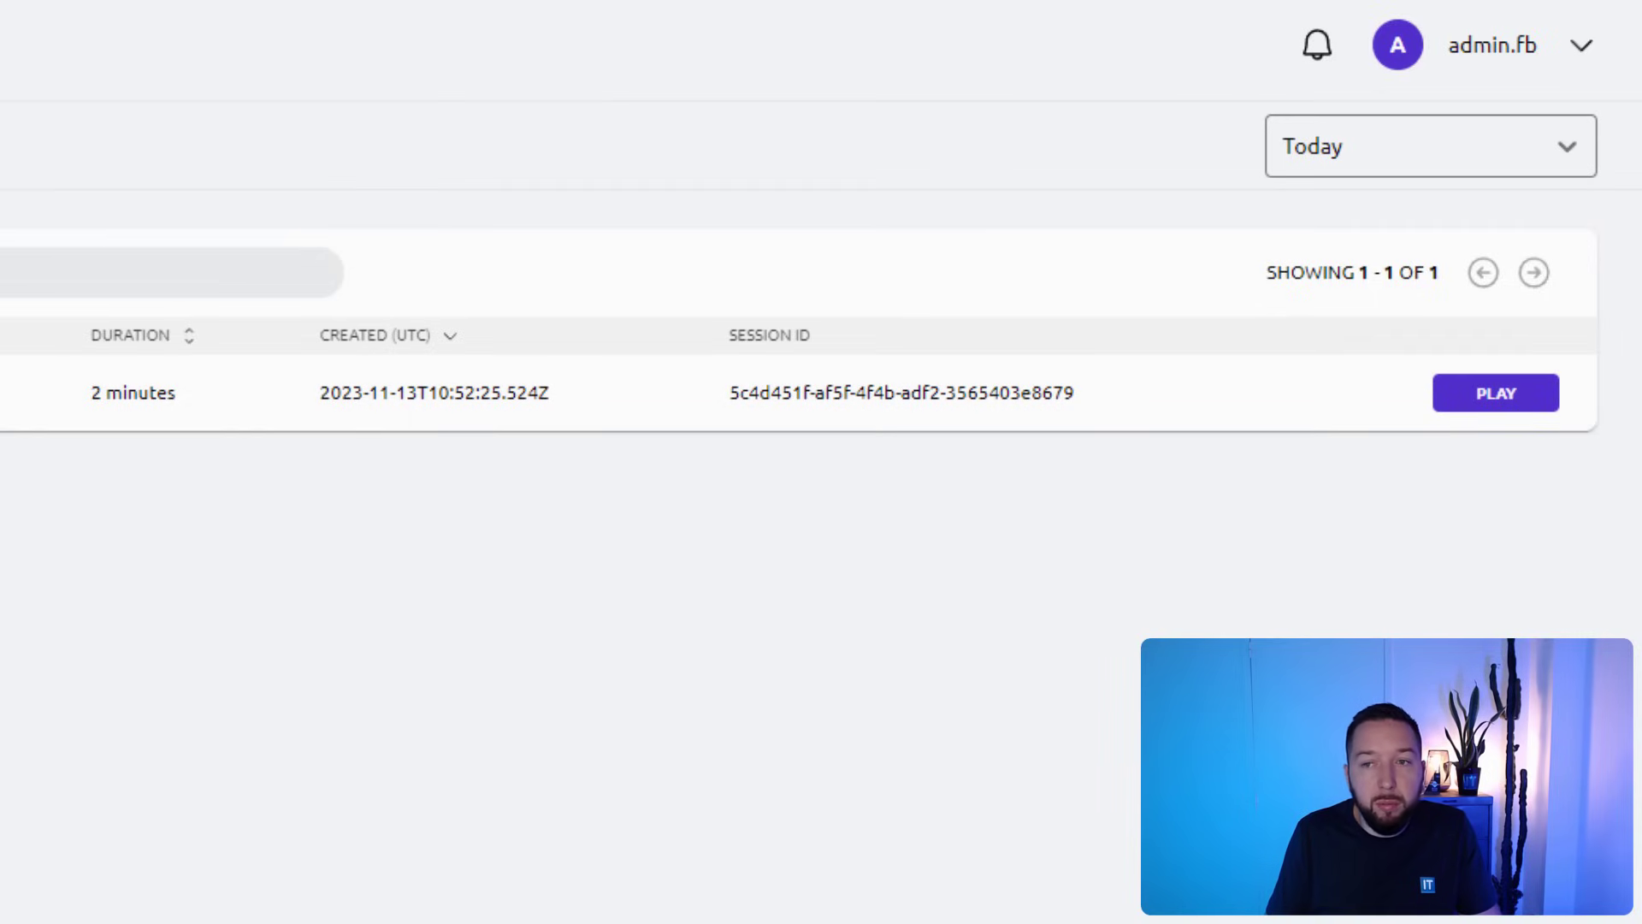
pyautogui.click(1491, 407)
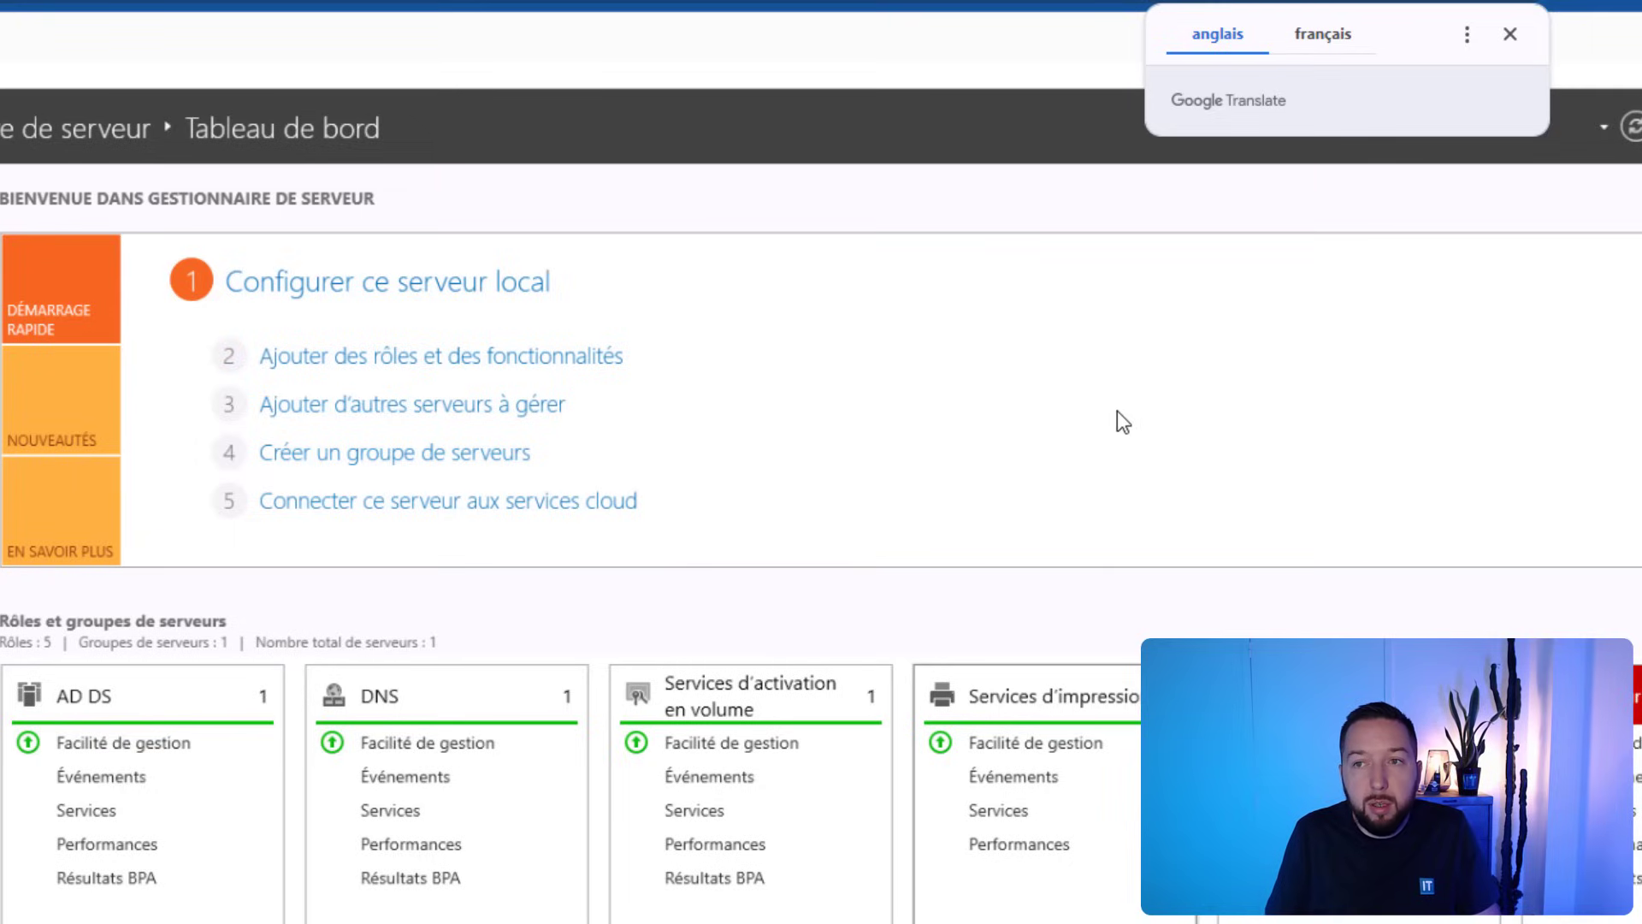
pyautogui.press('super')
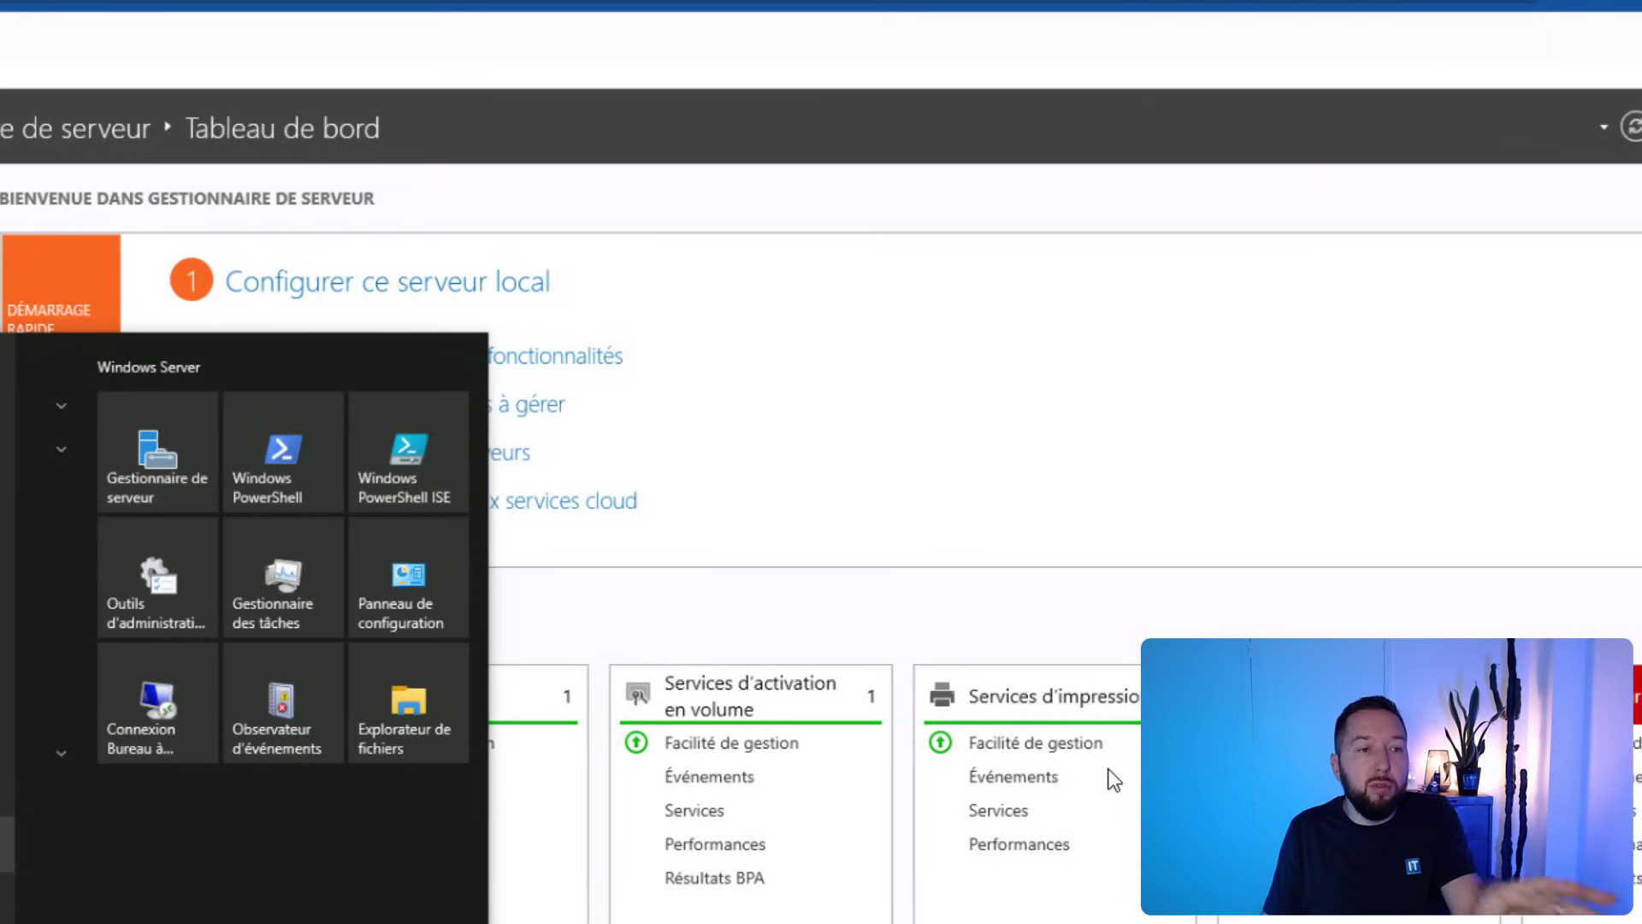
pyautogui.press('Escape')
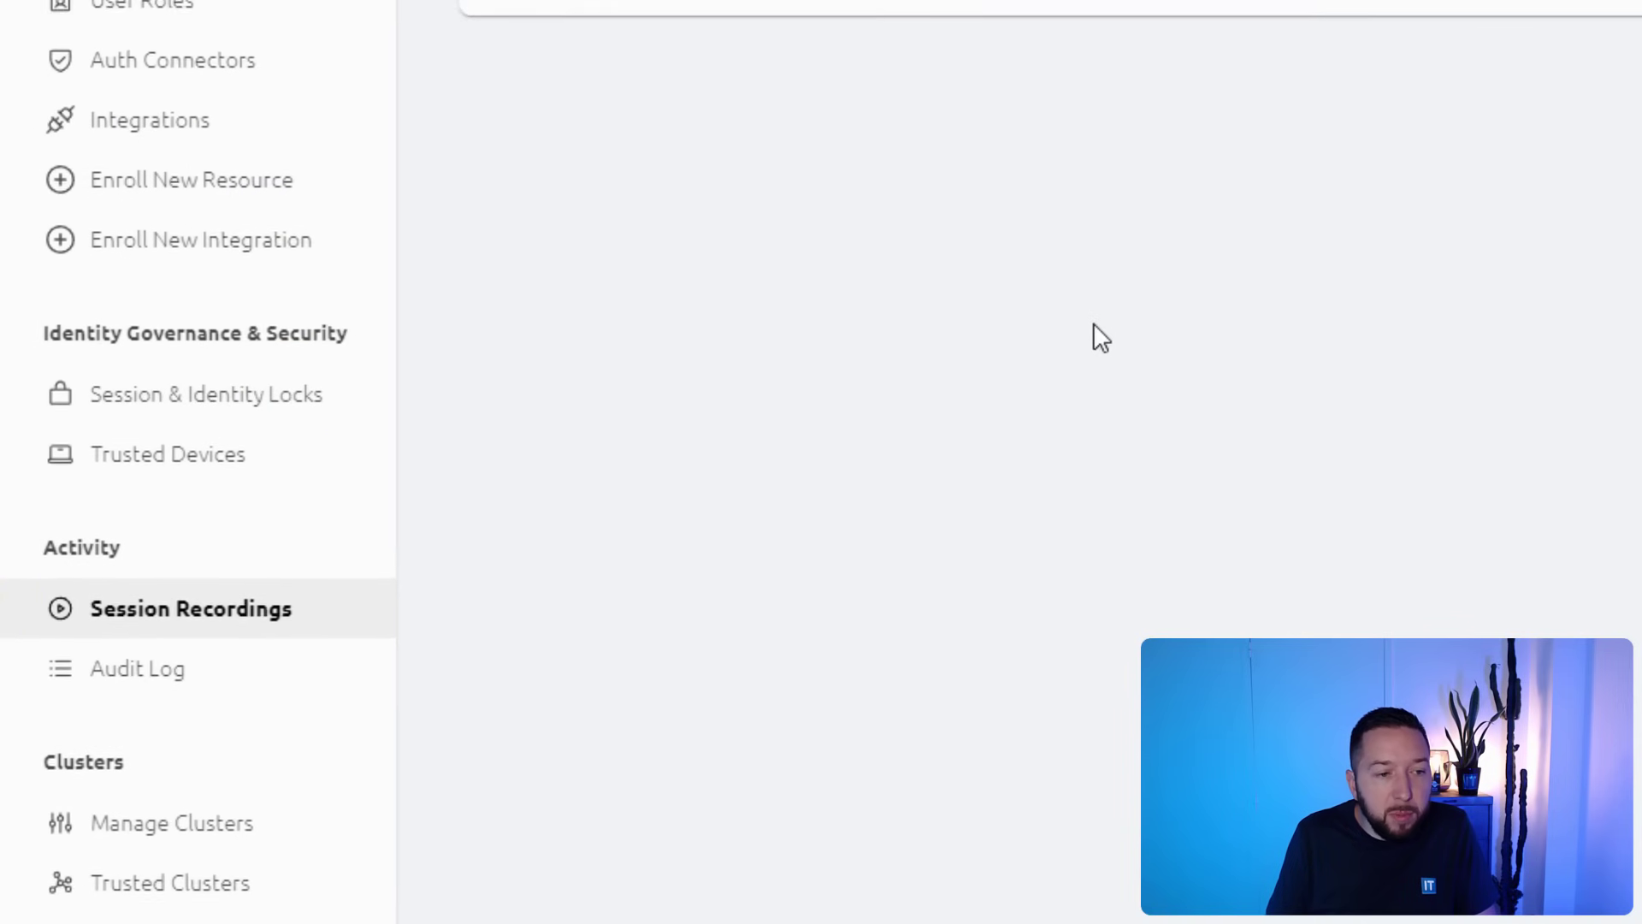
# Examine the Audit Log entries for session, directory sharing and clipboard events.
pyautogui.click(128, 671)
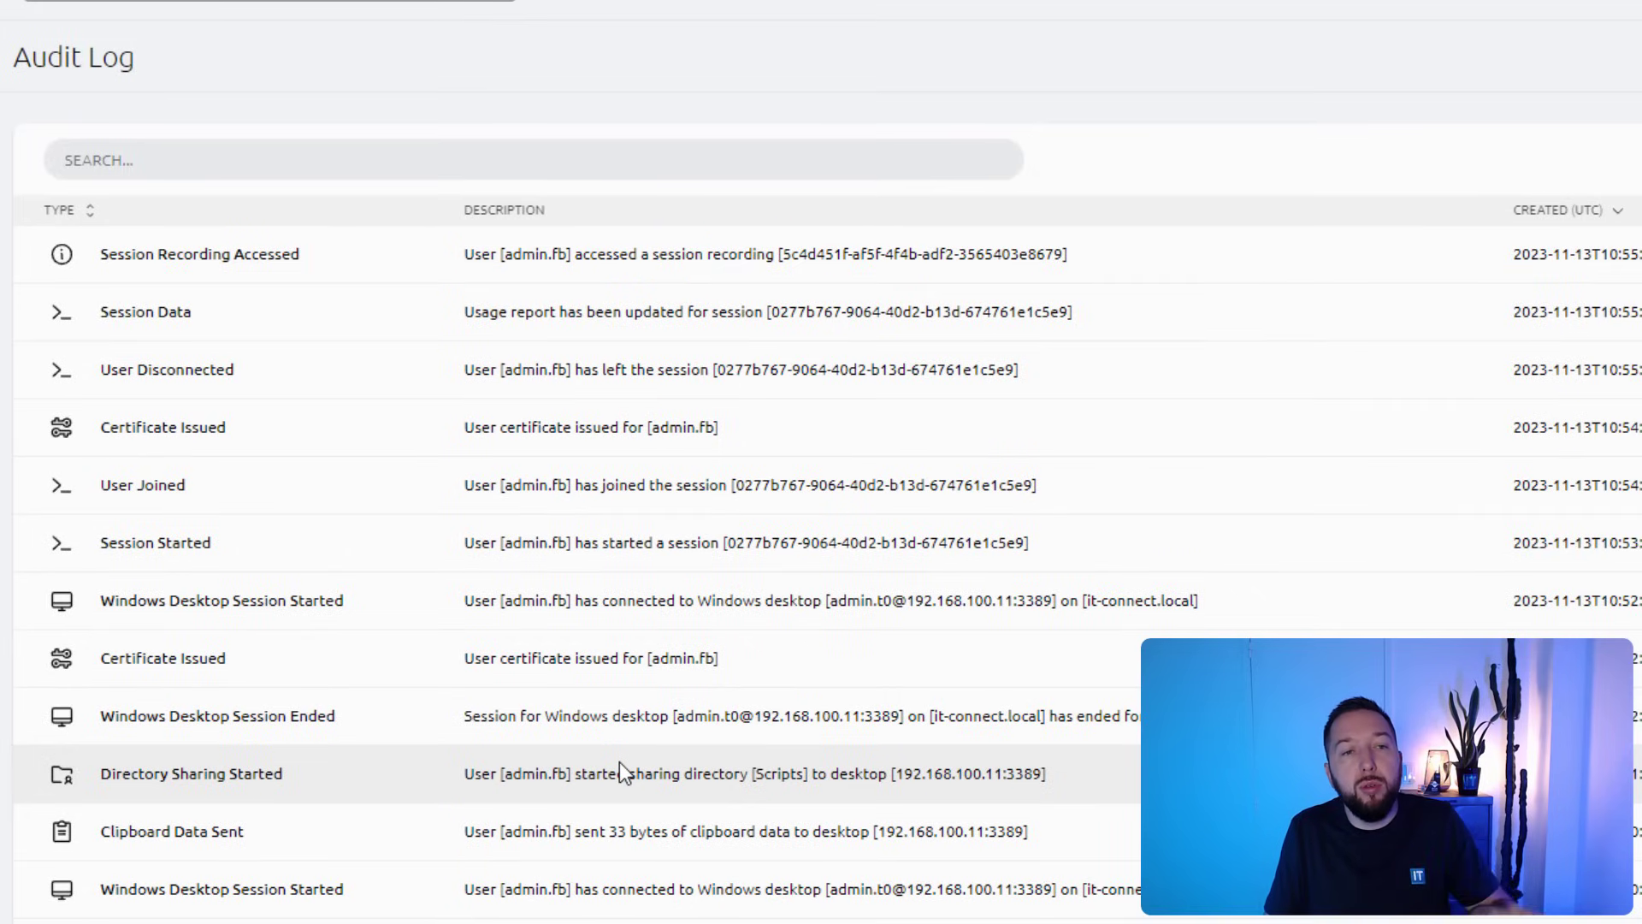
pyautogui.scroll(-1, 898, 701)
pyautogui.scroll(1, 889, 701)
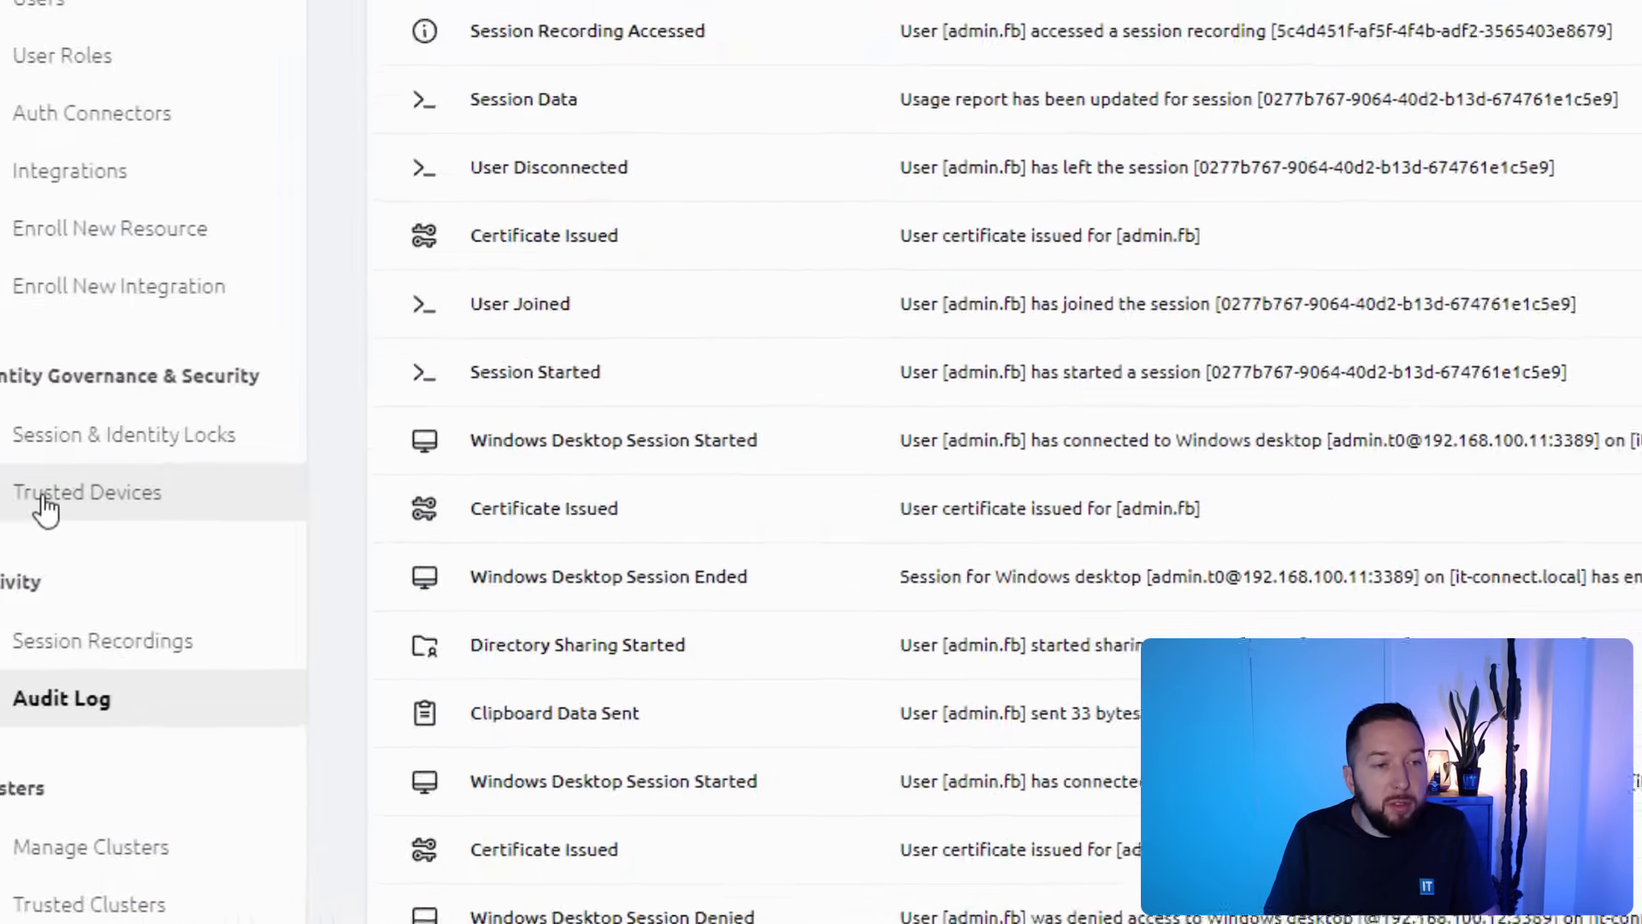
# Look at the Trusted Devices page and open a new lock request under Session & Identity Locks.
pyautogui.click(37, 512)
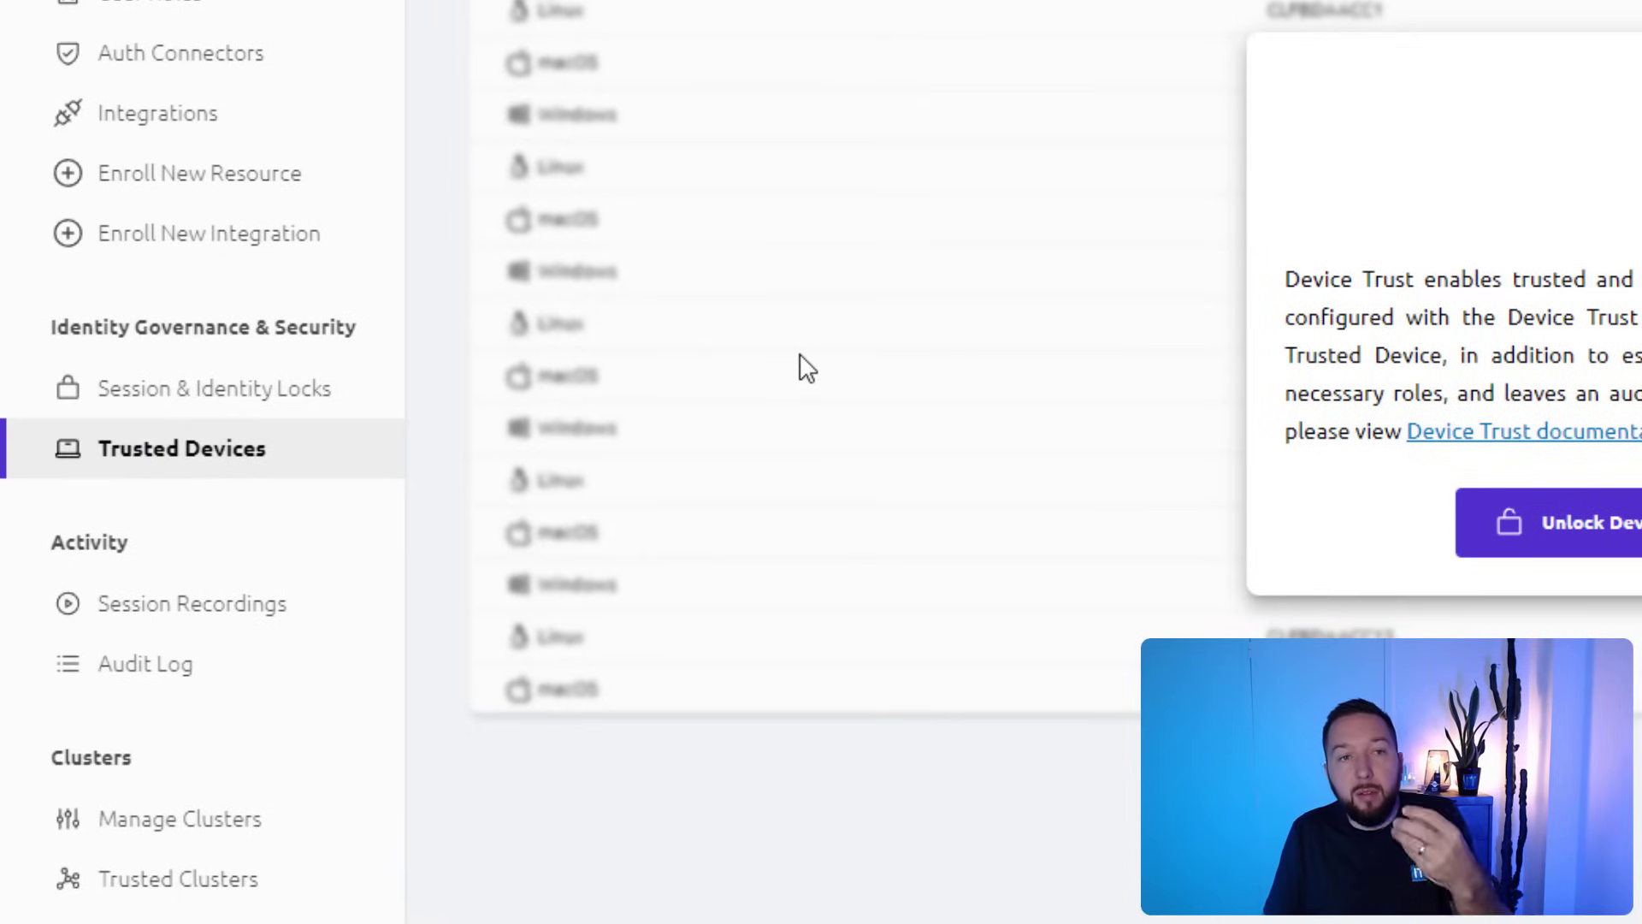
pyautogui.click(269, 403)
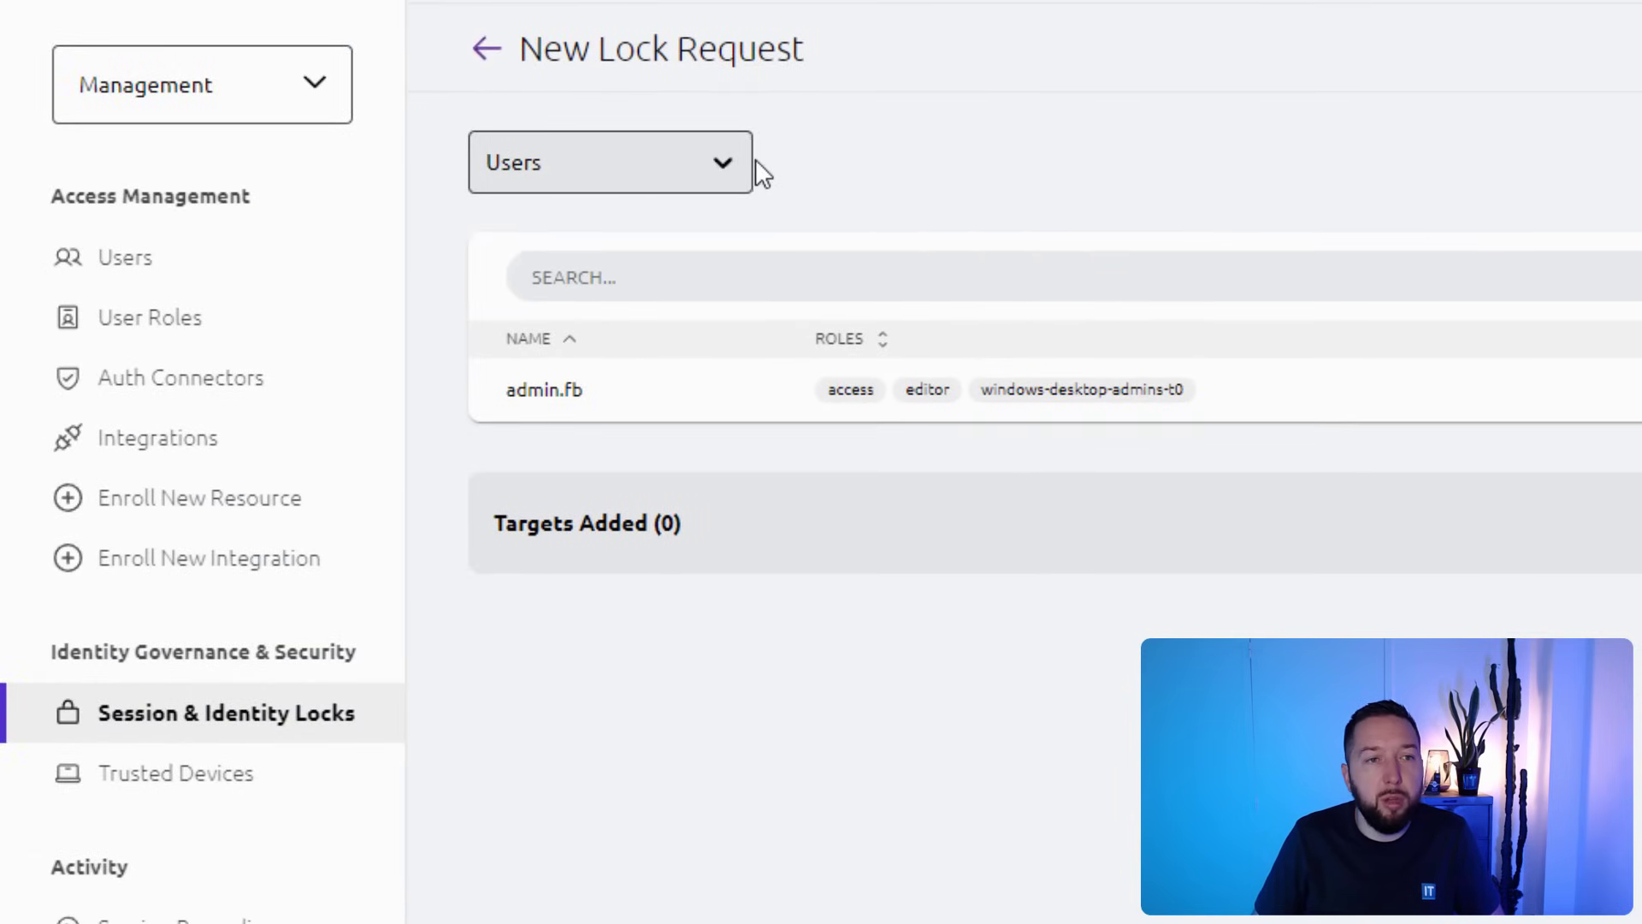
# Browse the Servers and Desktops lock targets and add the PC-01 desktop to examine the lock's message and TTL options.
pyautogui.click(604, 167)
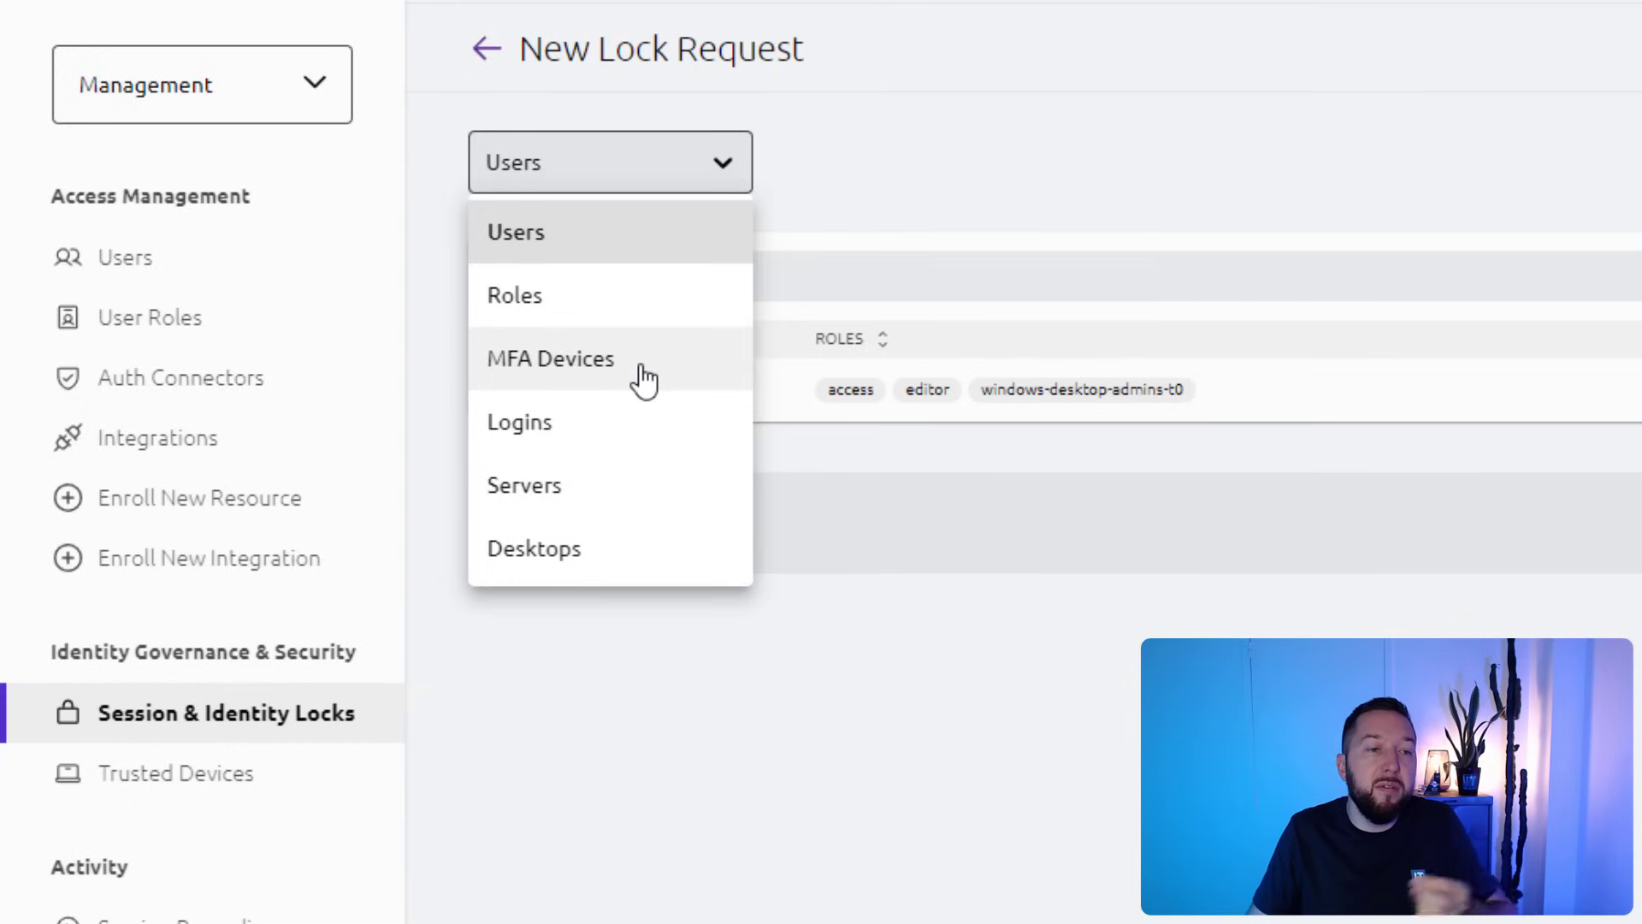
pyautogui.click(622, 492)
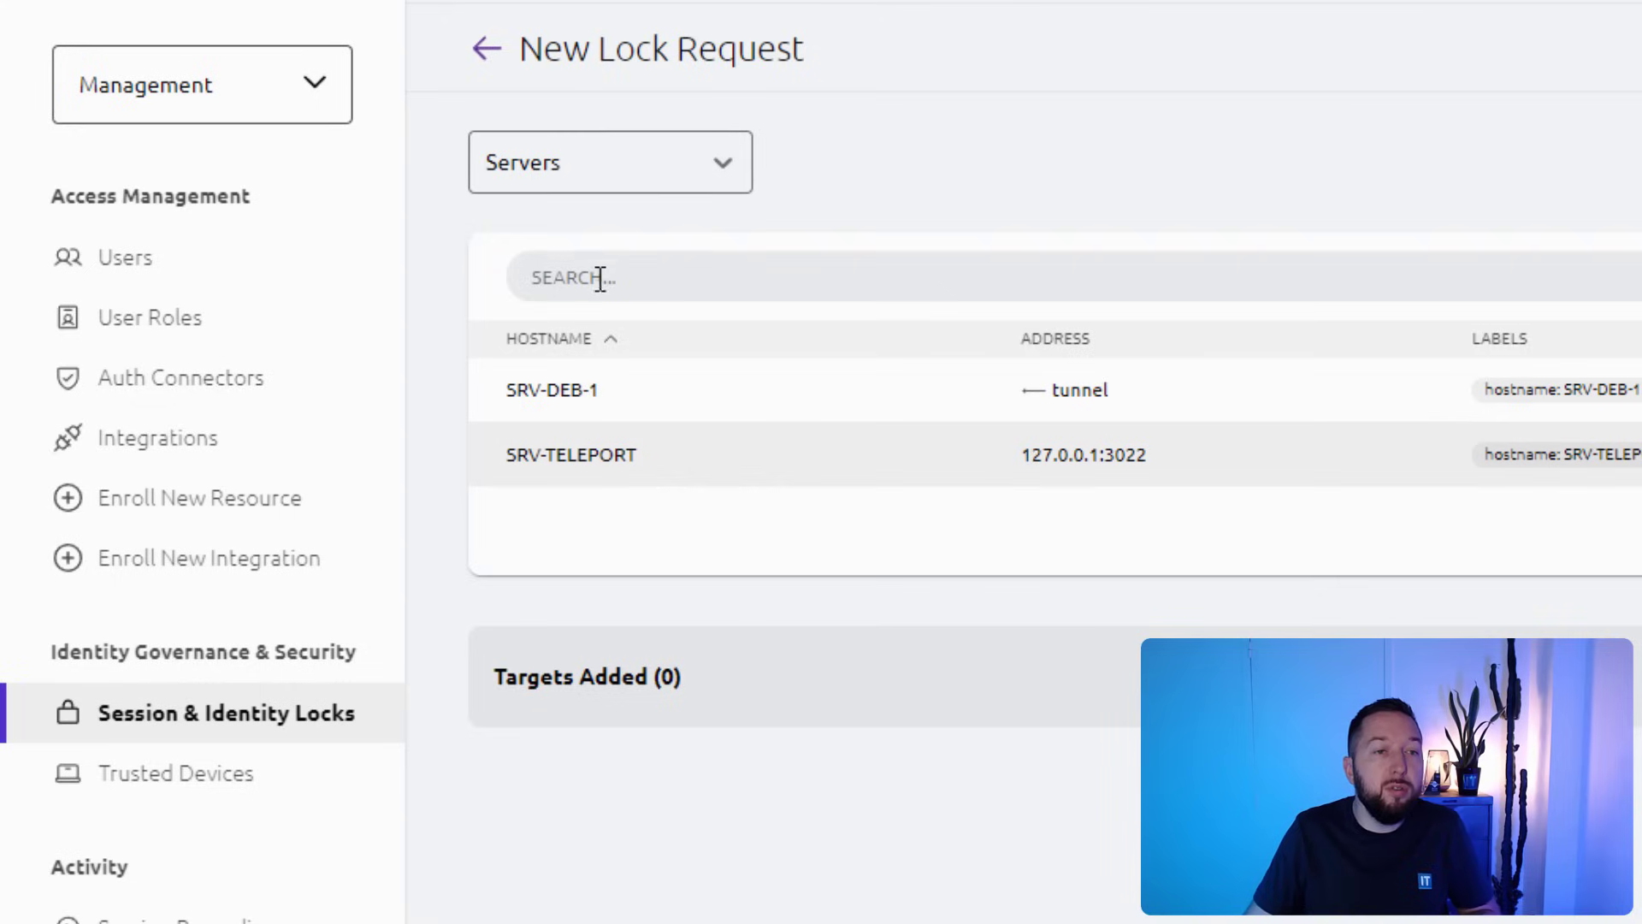
pyautogui.click(624, 176)
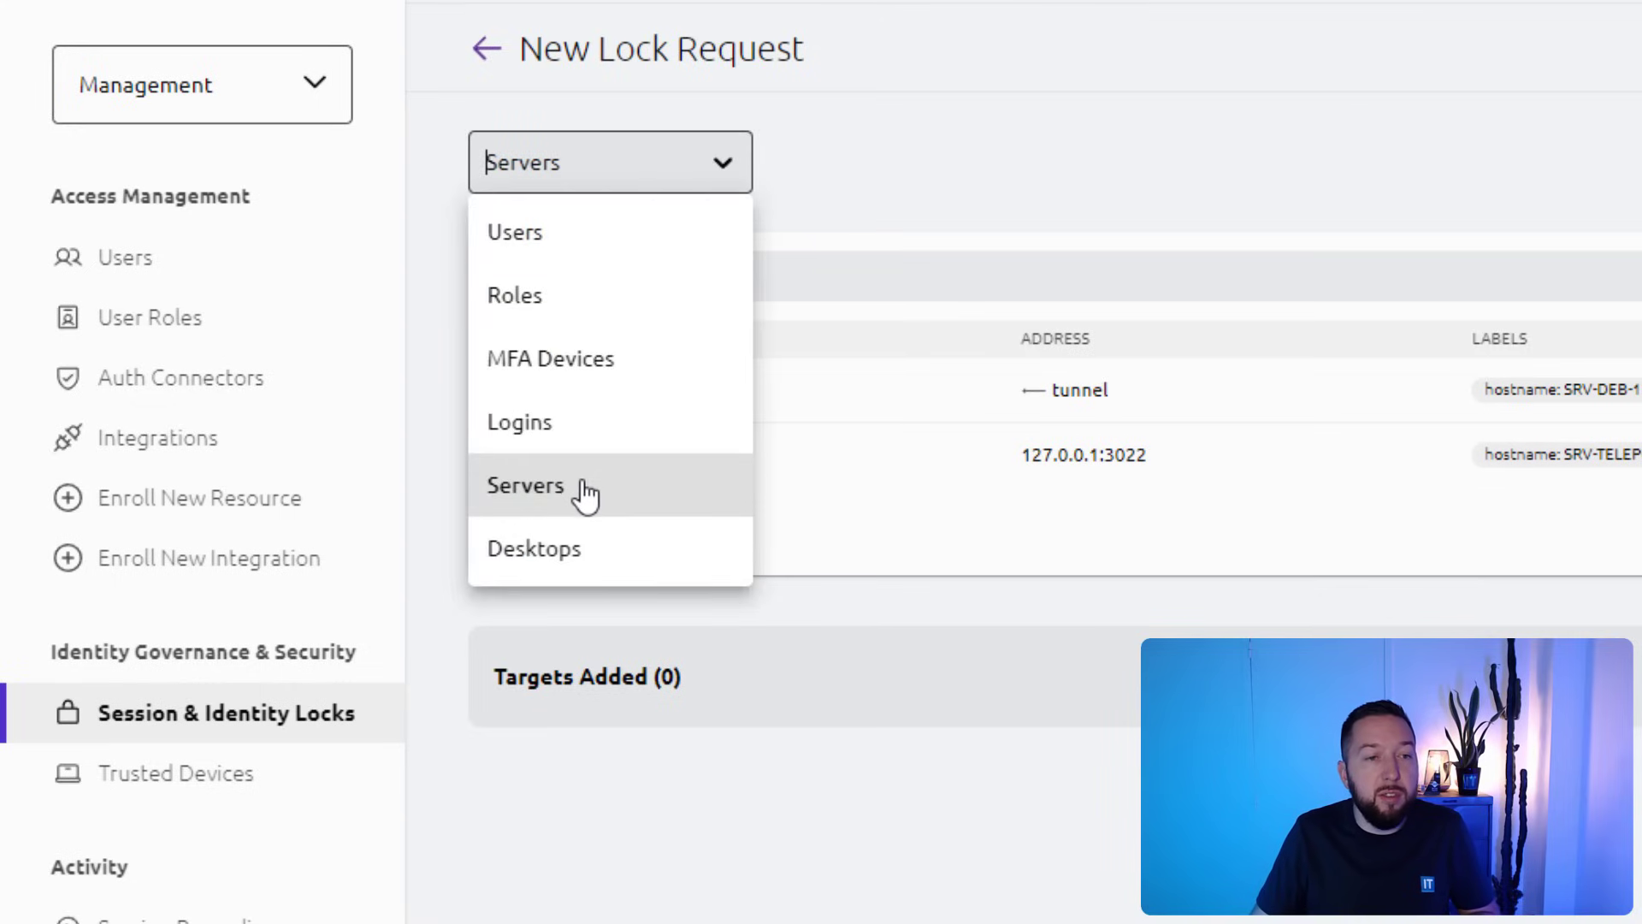
pyautogui.click(680, 556)
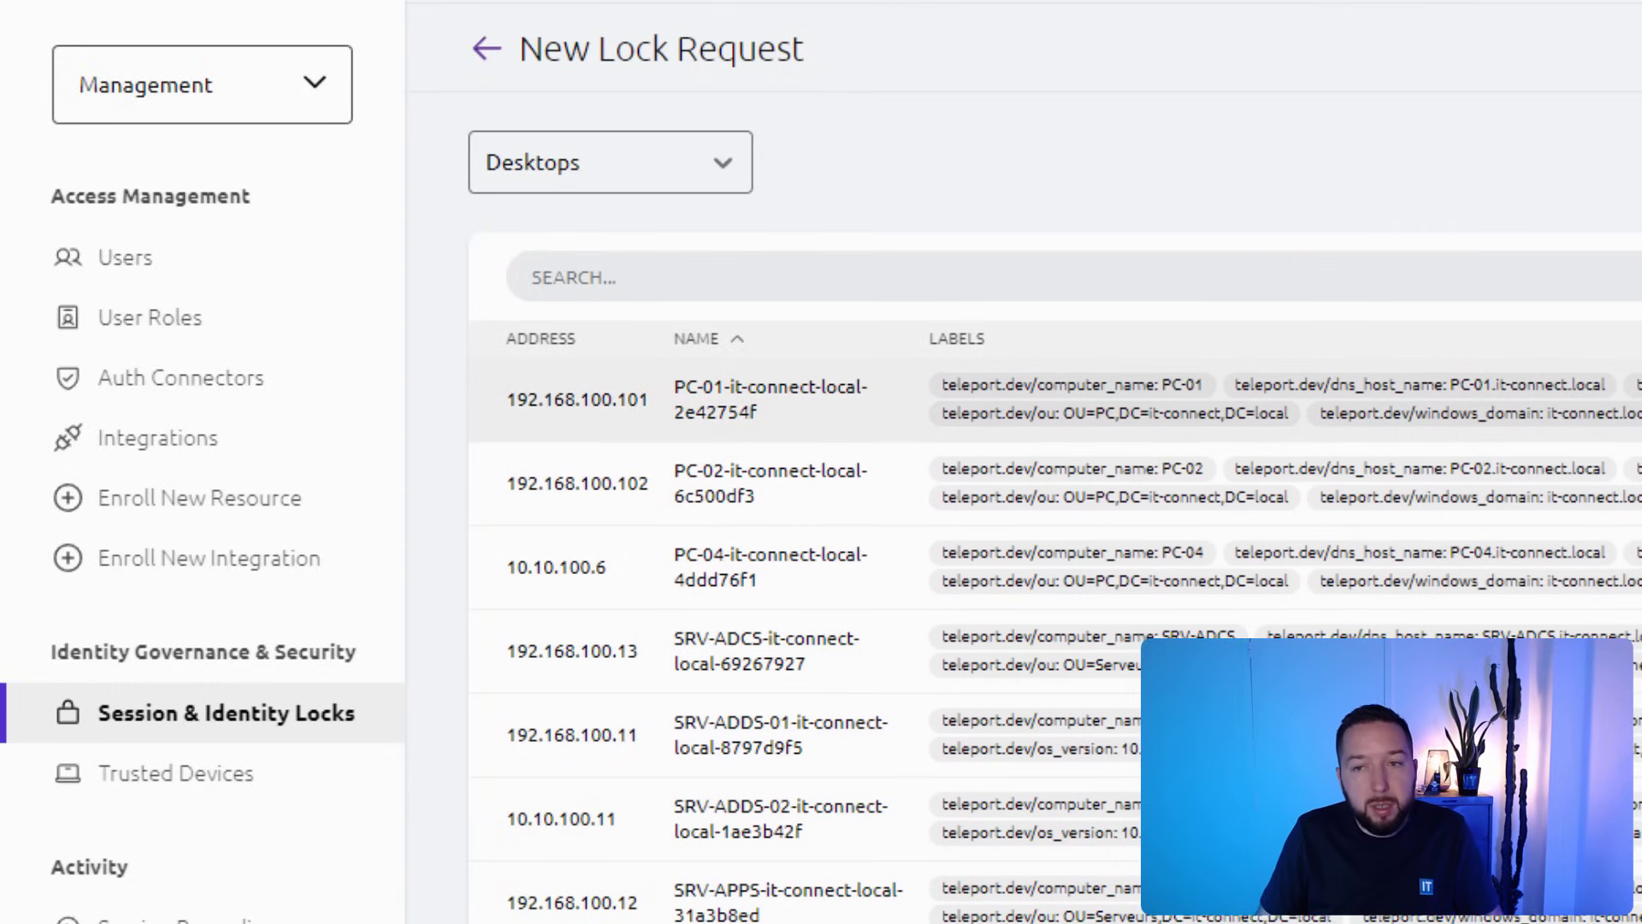
pyautogui.scroll(-2, 855, 513)
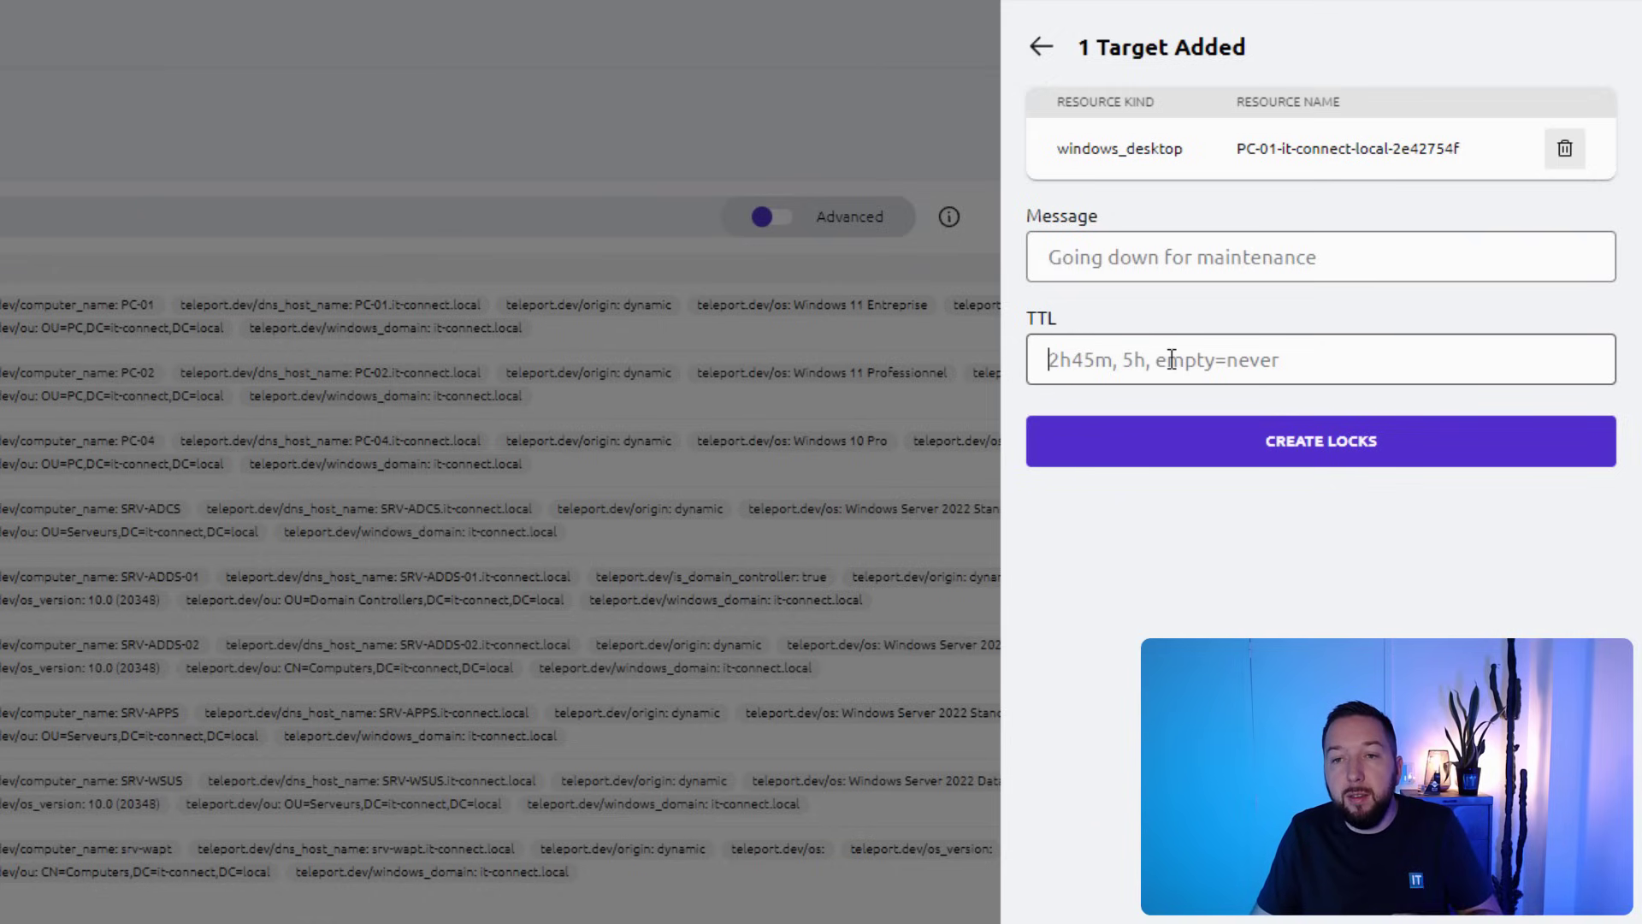
pyautogui.click(1065, 253)
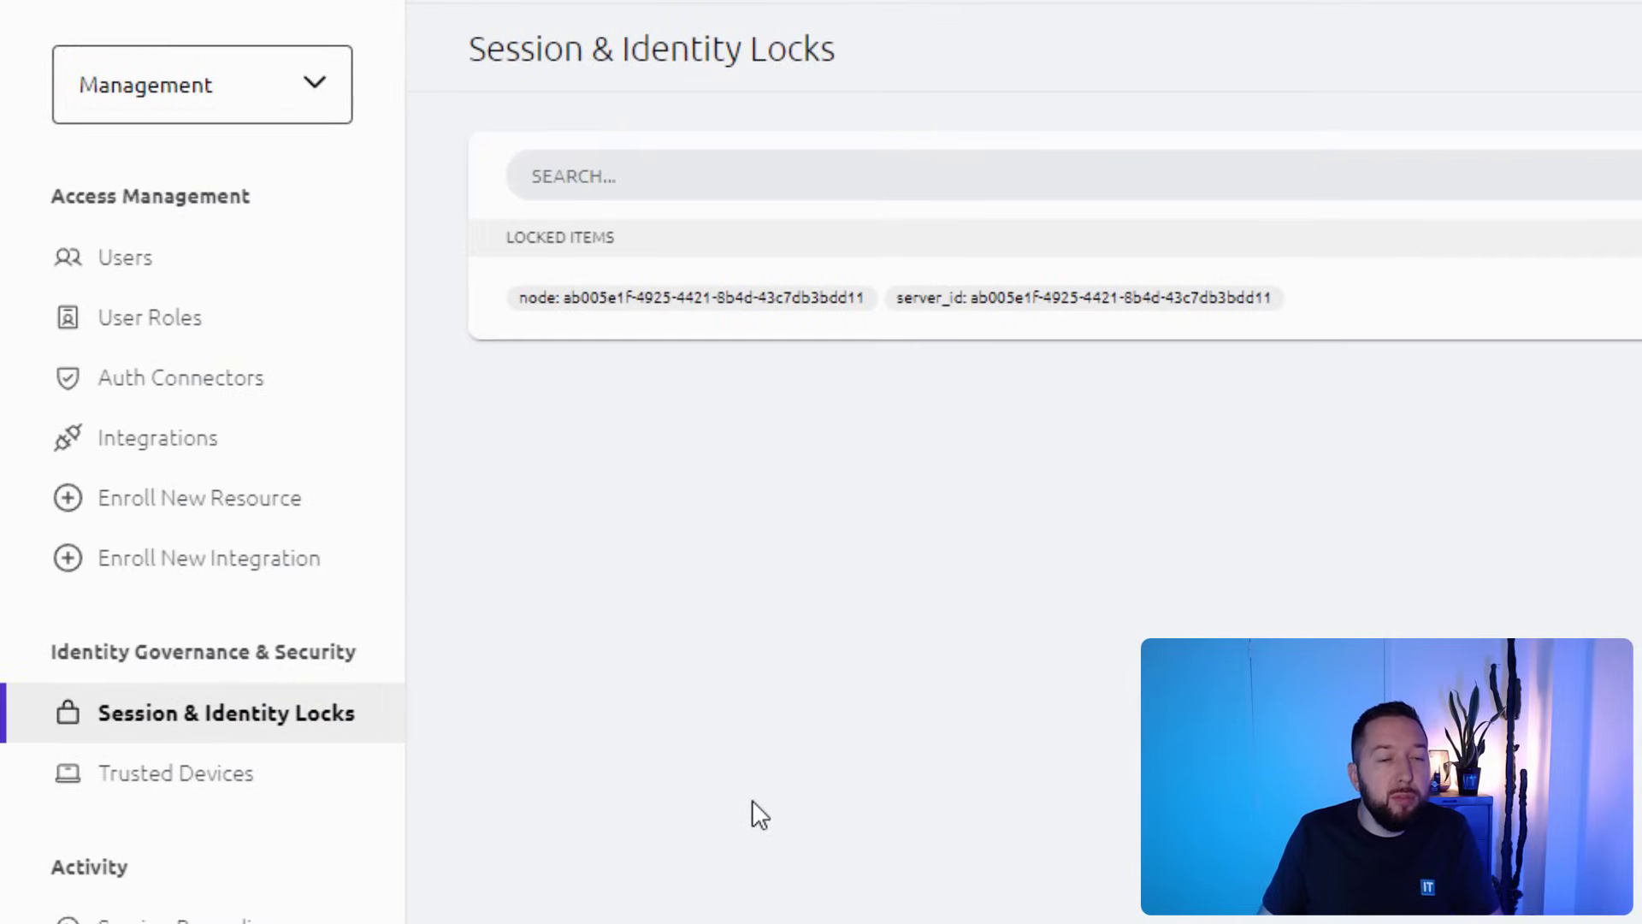
# Look through the Integrations page and the integration types offered for enrollment.
pyautogui.click(178, 449)
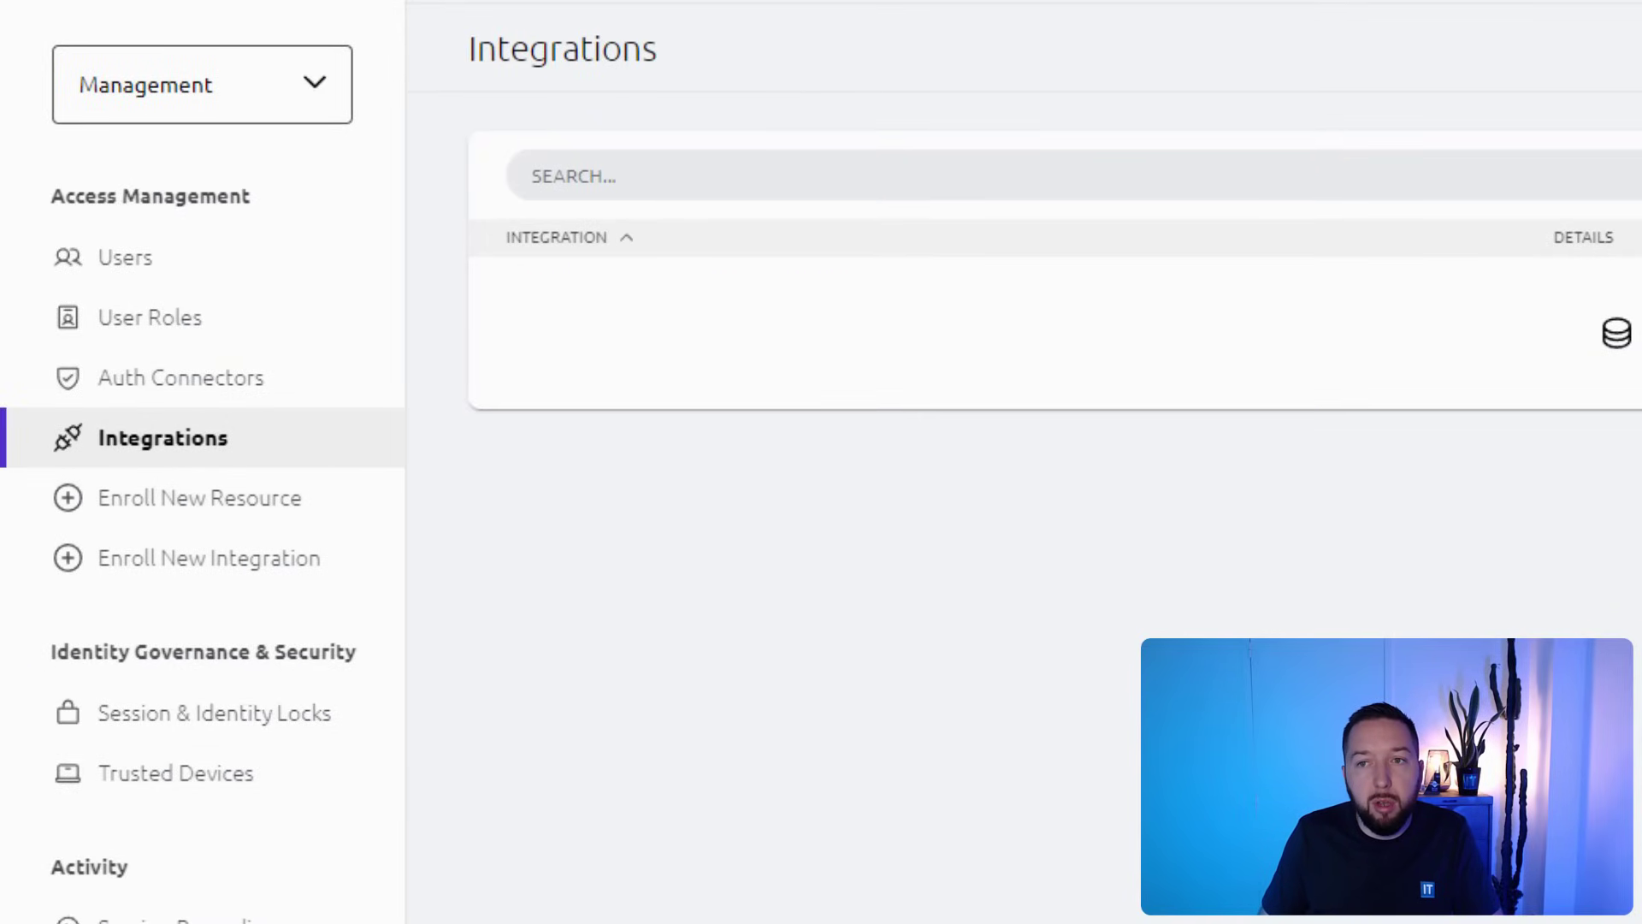
pyautogui.click(208, 558)
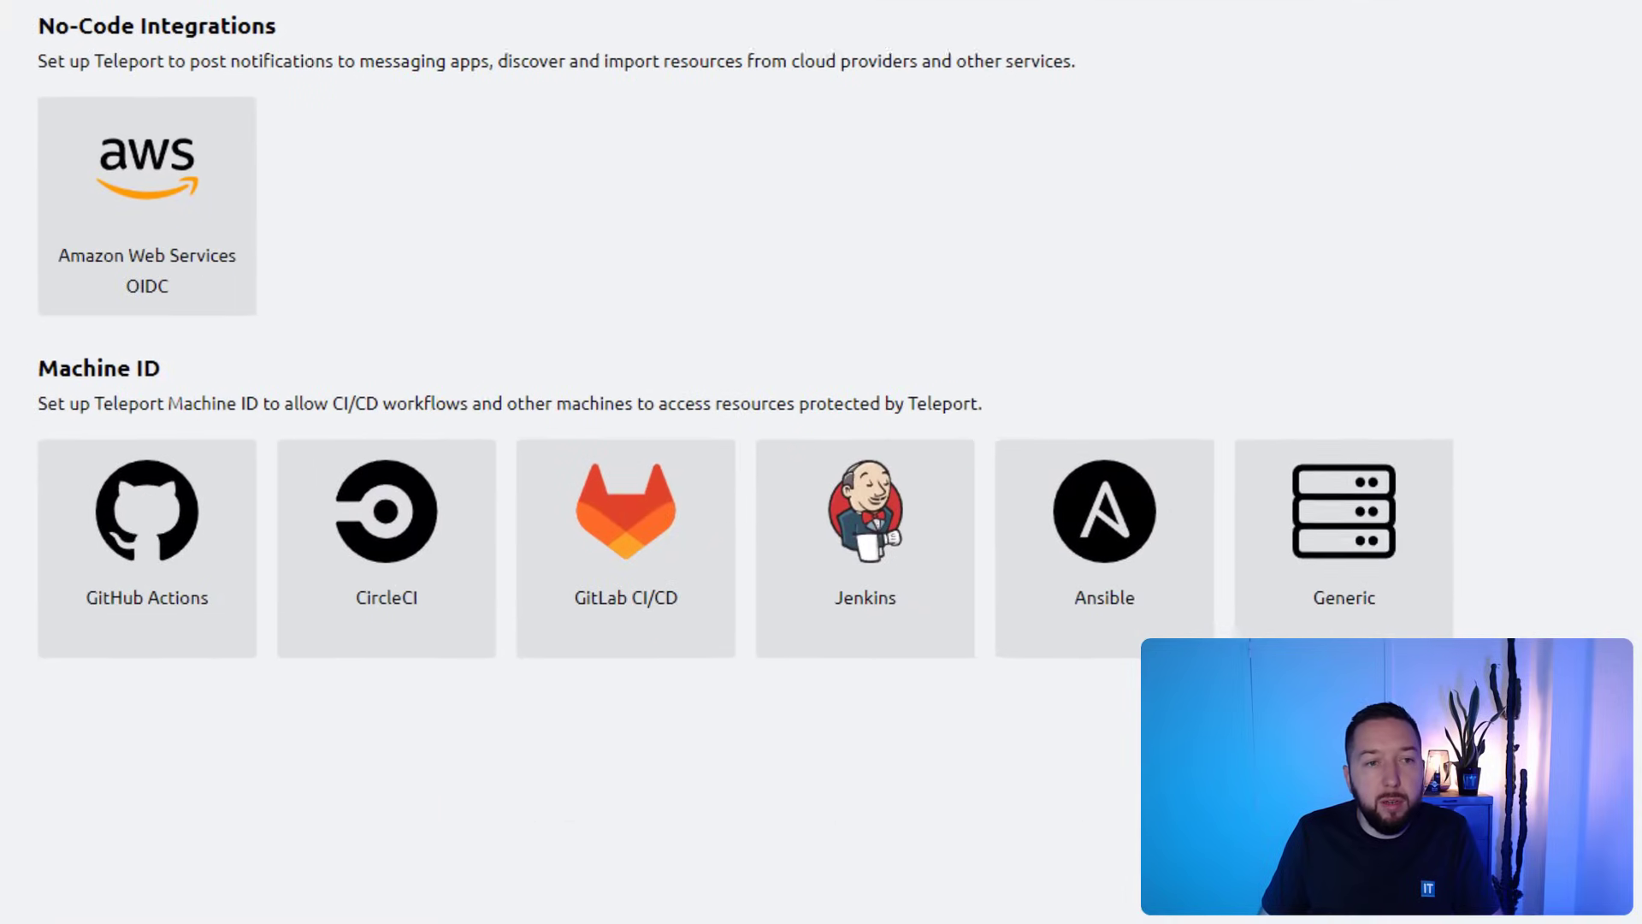